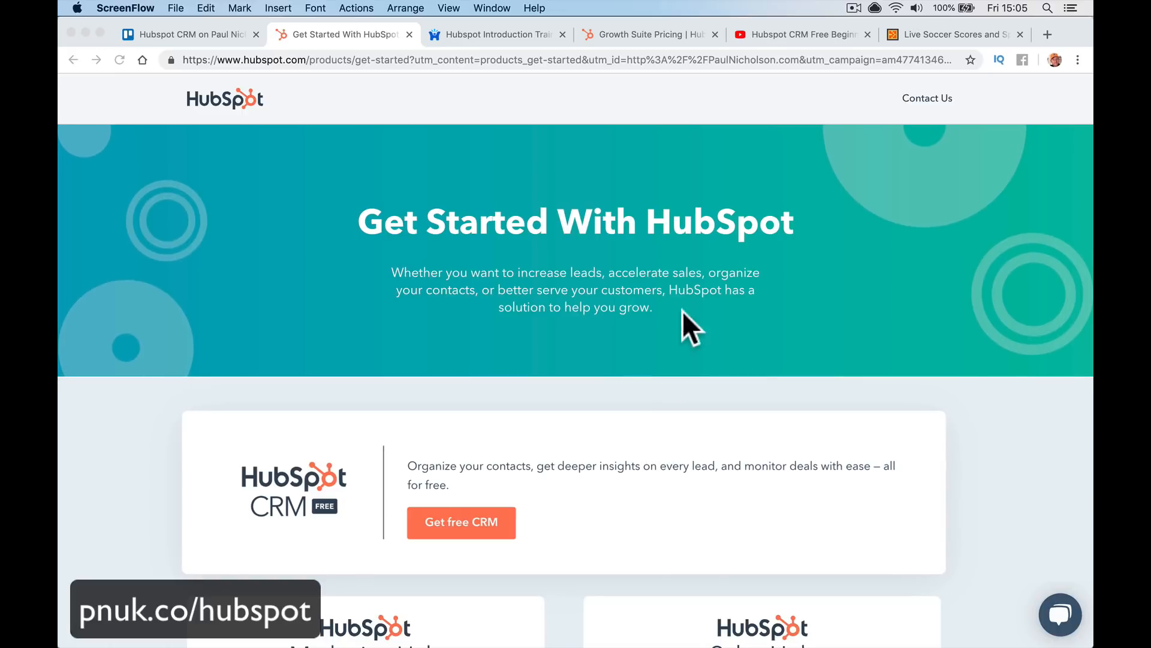
# Switch to the HubSpot CRM tutorial video and scroll through its description timestamps
pyautogui.click(797, 59)
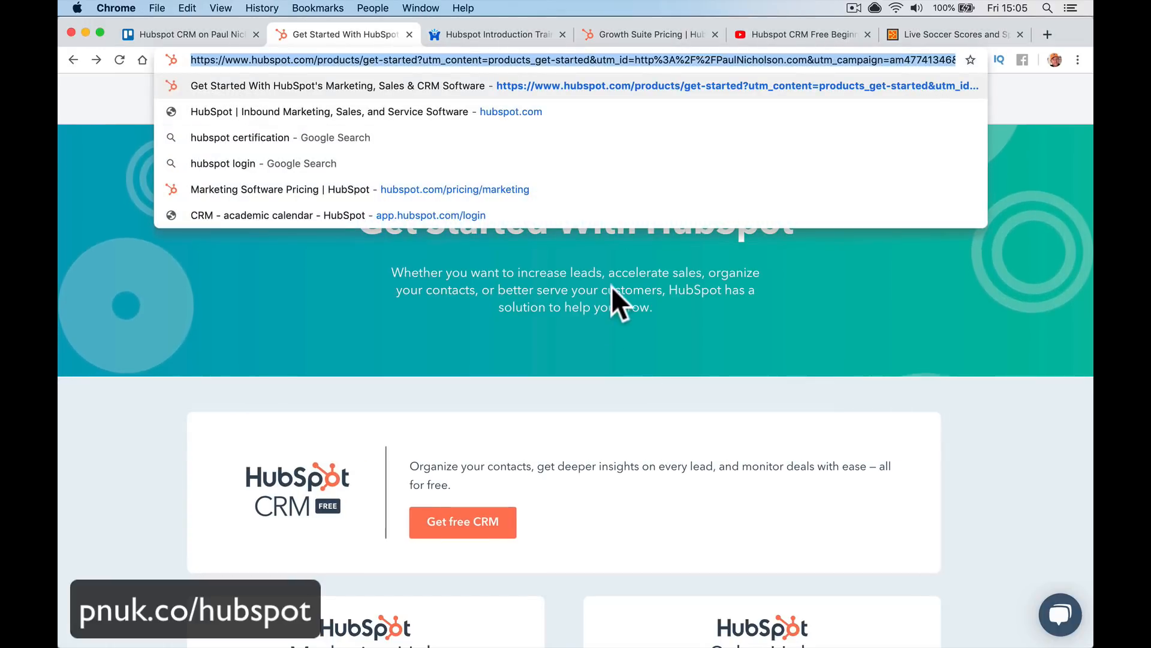
pyautogui.click(751, 157)
pyautogui.click(812, 36)
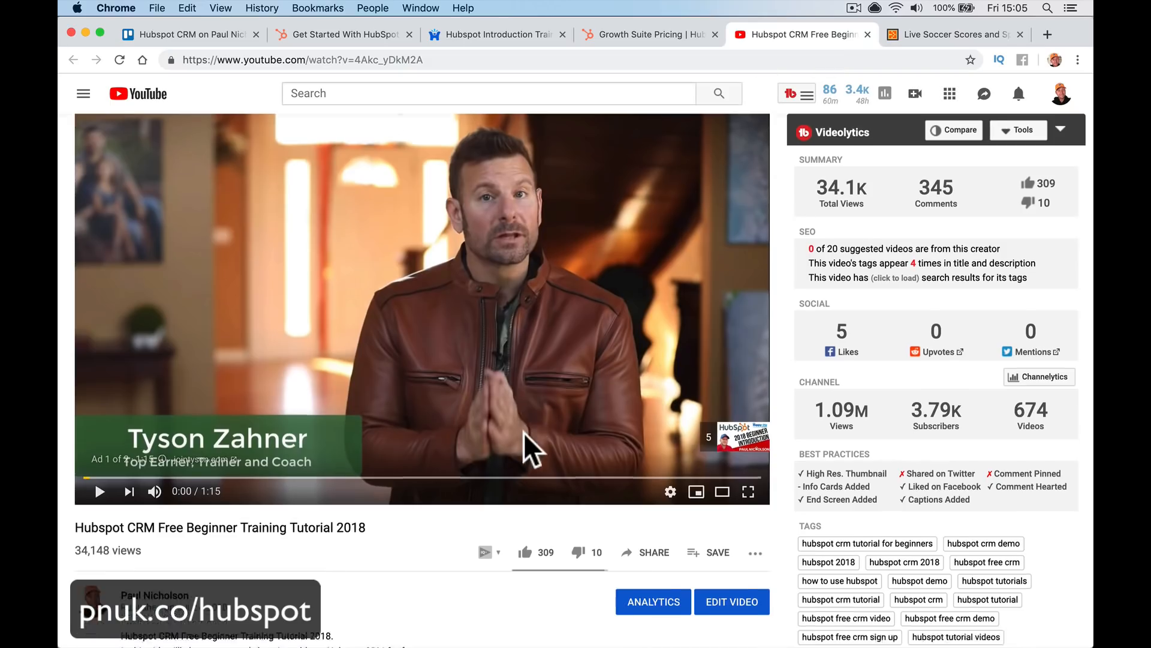
pyautogui.scroll(-6, 531, 451)
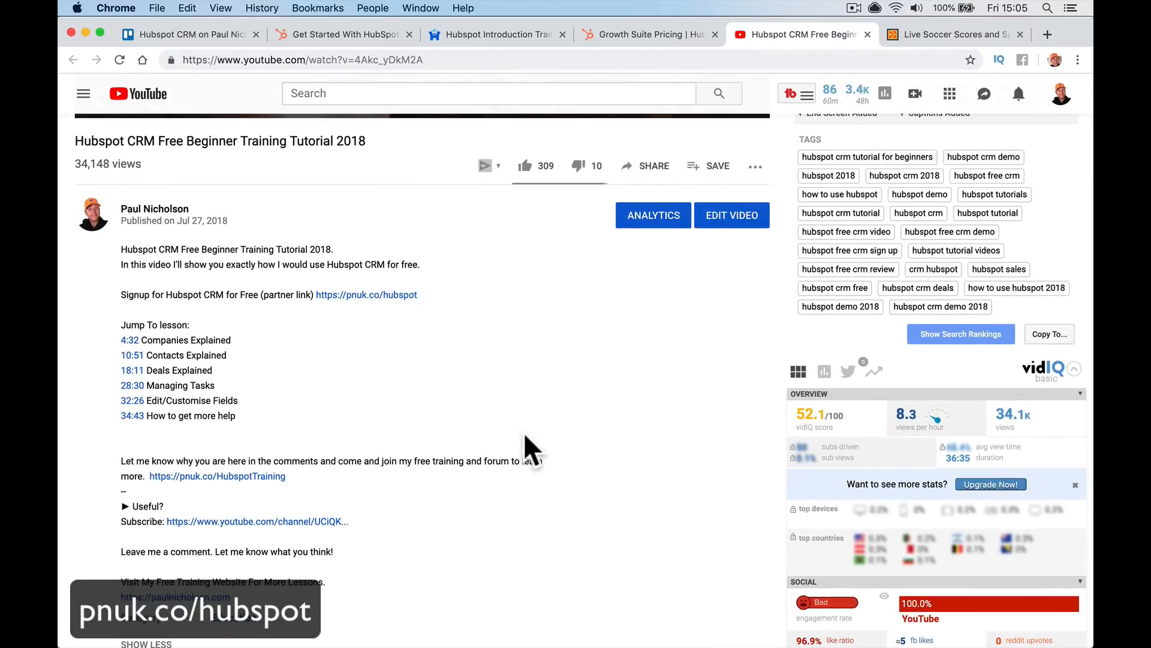
pyautogui.scroll(-13, 531, 451)
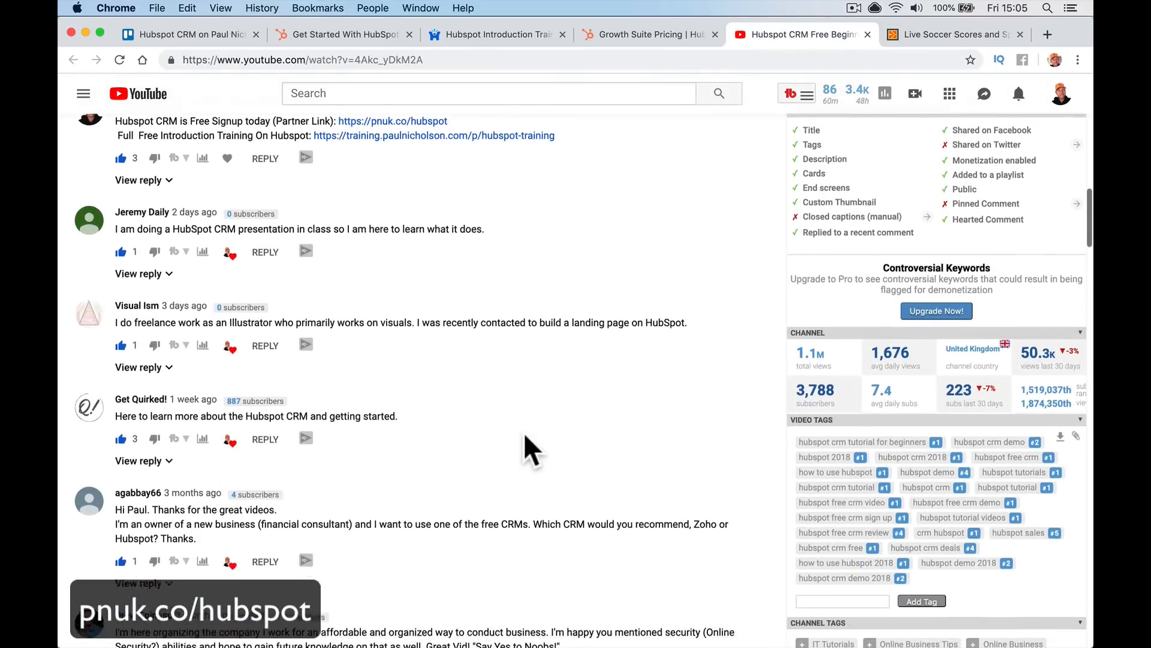
pyautogui.scroll(7, 531, 451)
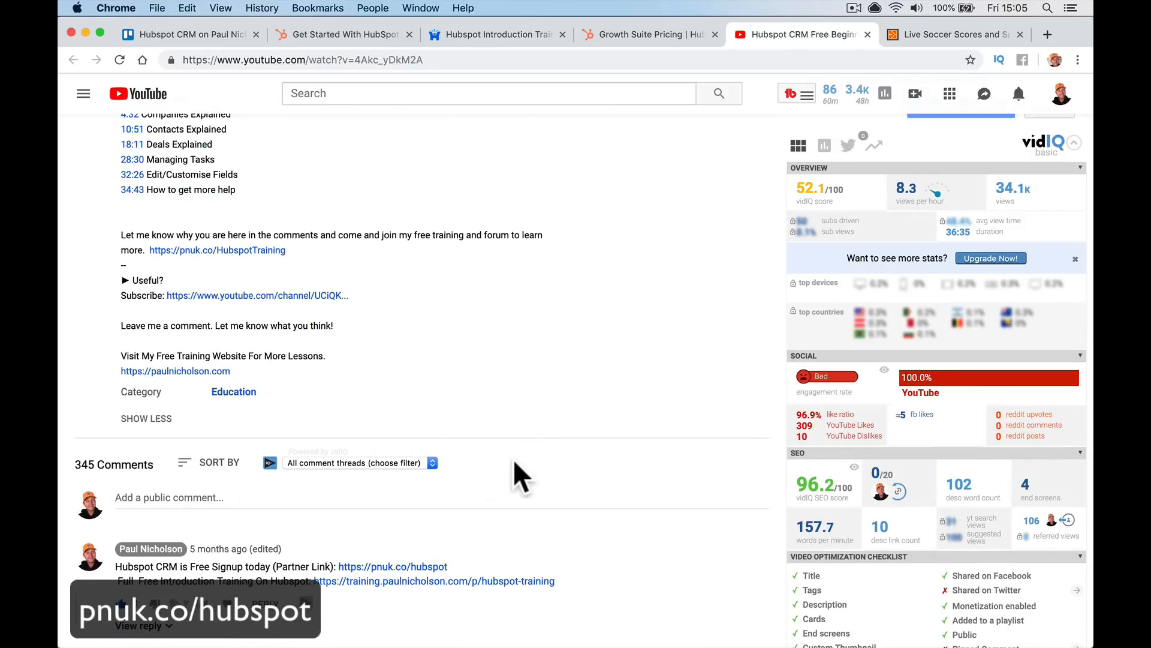
pyautogui.scroll(2, 517, 477)
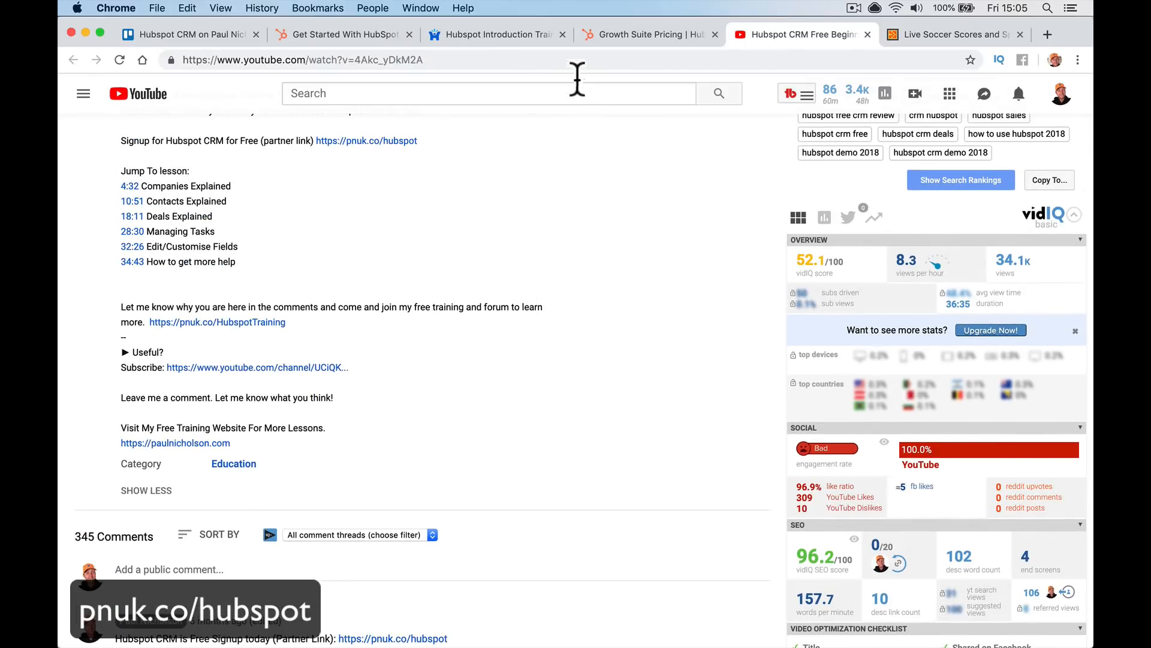
# Glance at the Get Started With HubSpot page, return to the video, then show the Trello checklist card
pyautogui.click(376, 35)
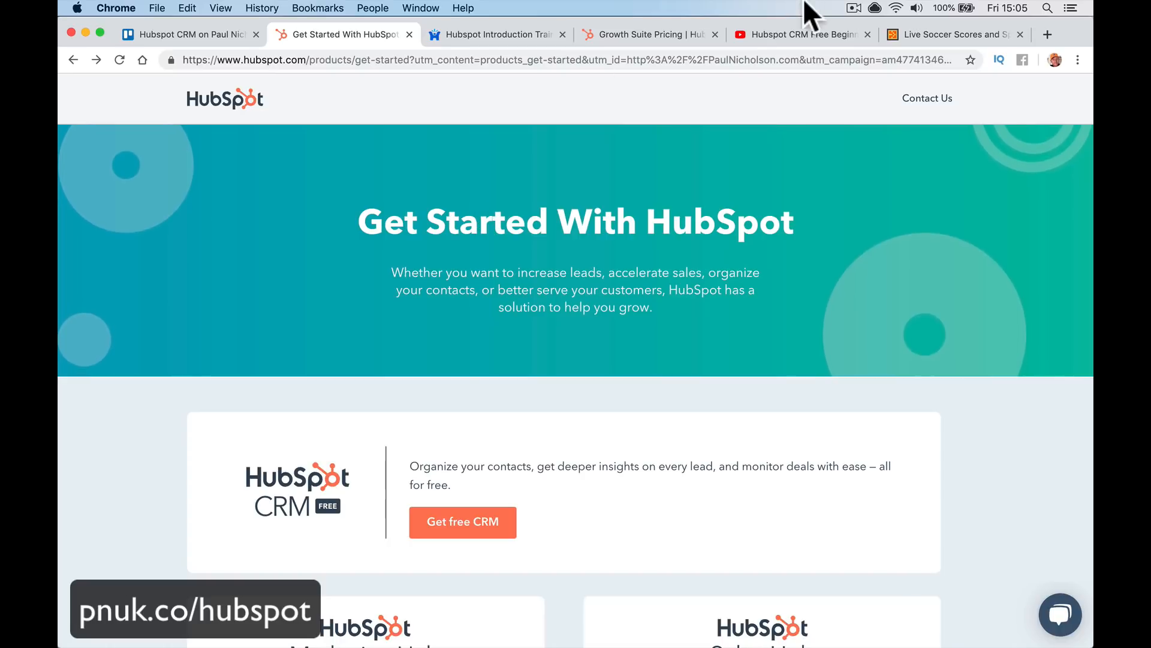
pyautogui.click(786, 39)
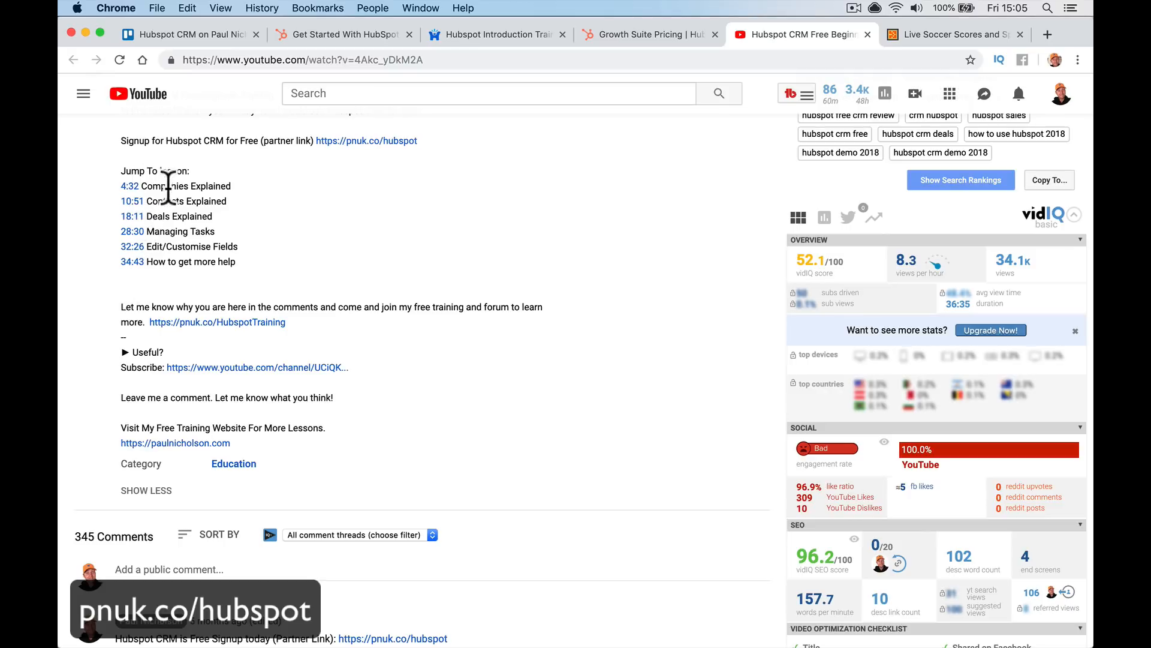
pyautogui.click(189, 37)
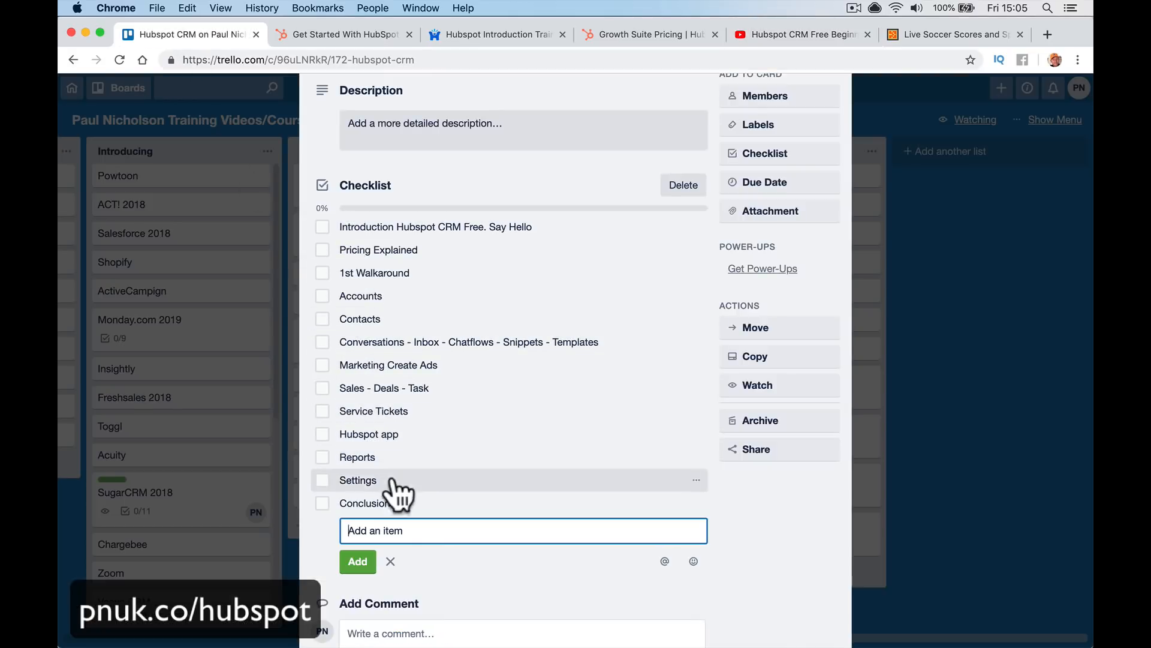
# Switch from the Trello checklist to the Get Started With HubSpot tab
pyautogui.click(359, 36)
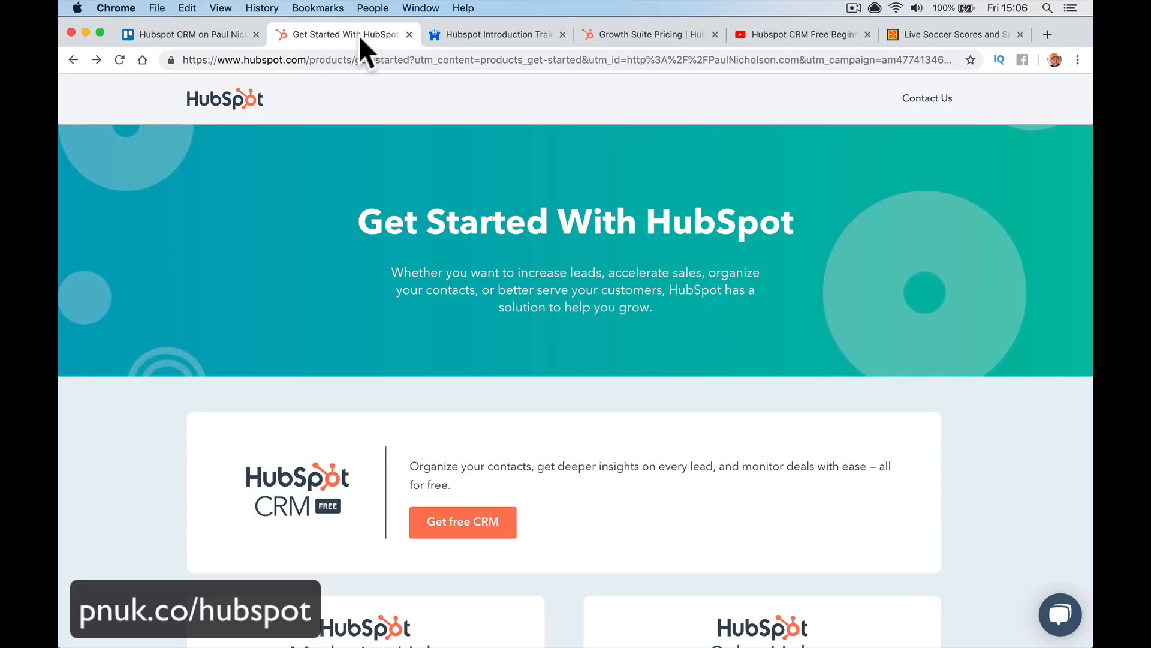
# Revisit the YouTube tutorial page at its top, then return to the HubSpot tab
pyautogui.click(752, 34)
pyautogui.scroll(10, 635, 174)
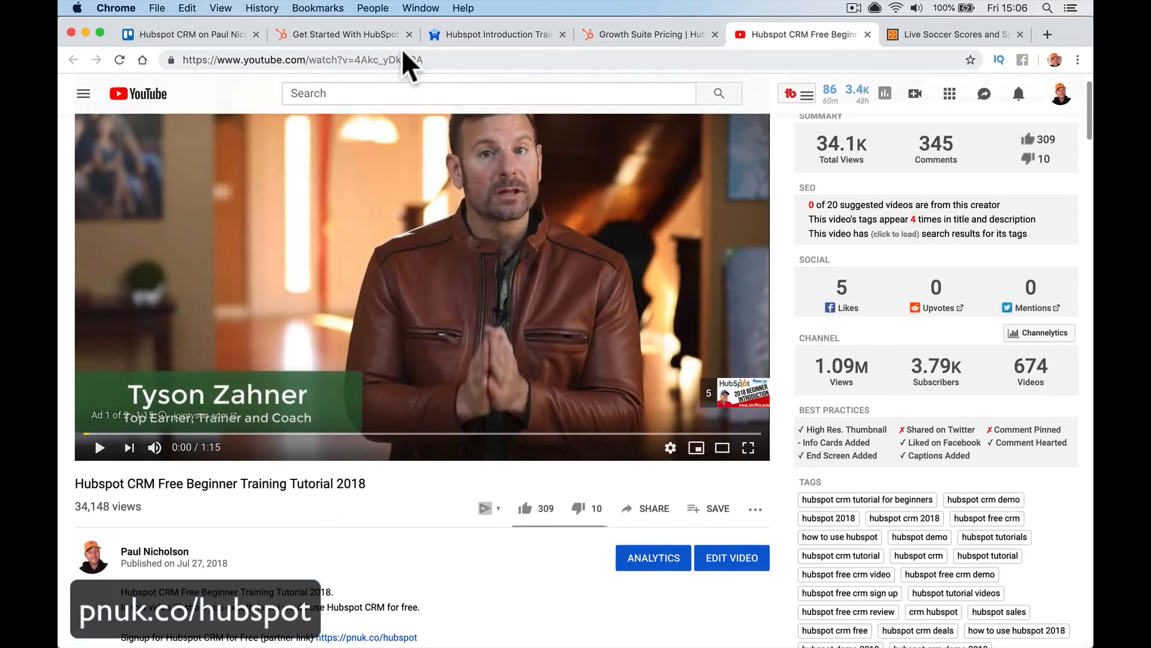
pyautogui.click(372, 34)
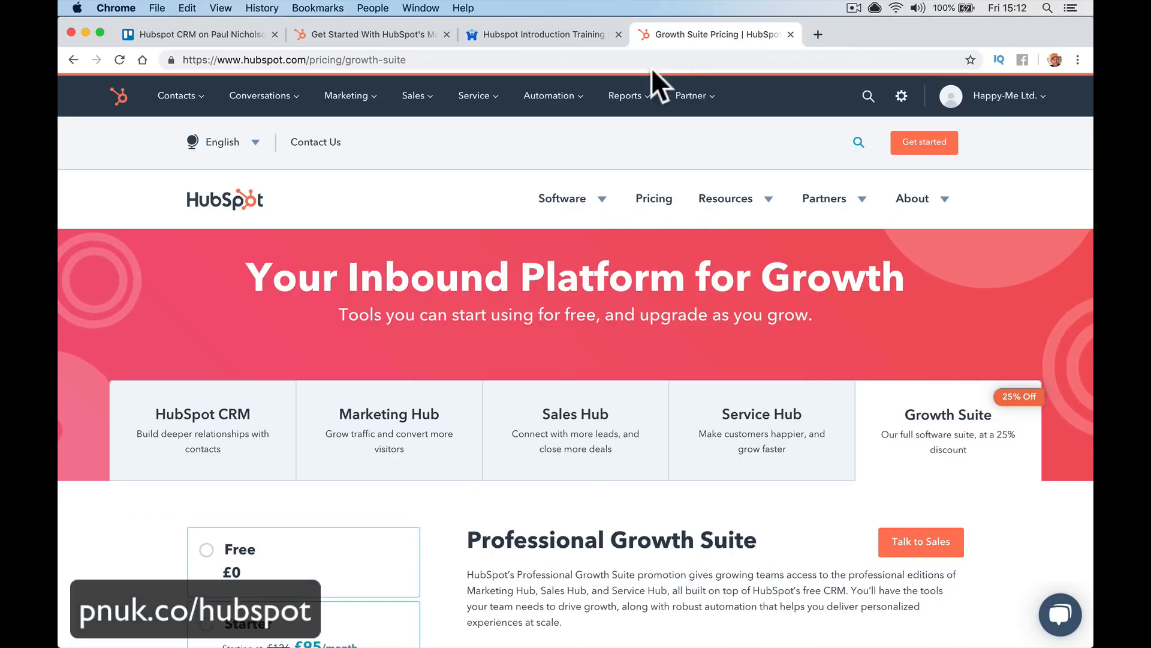
# Open the free HubSpot CRM pricing and review unlimited users, 1 million contacts and £0 monthly cost
pyautogui.scroll(-3, 207, 339)
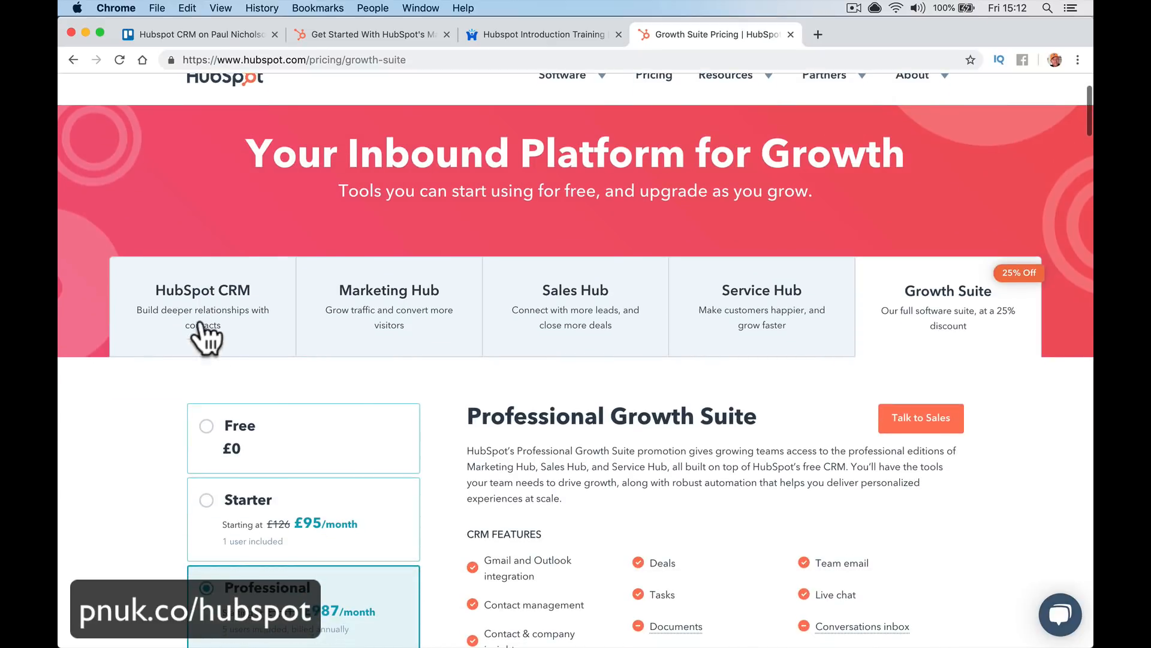
pyautogui.click(204, 339)
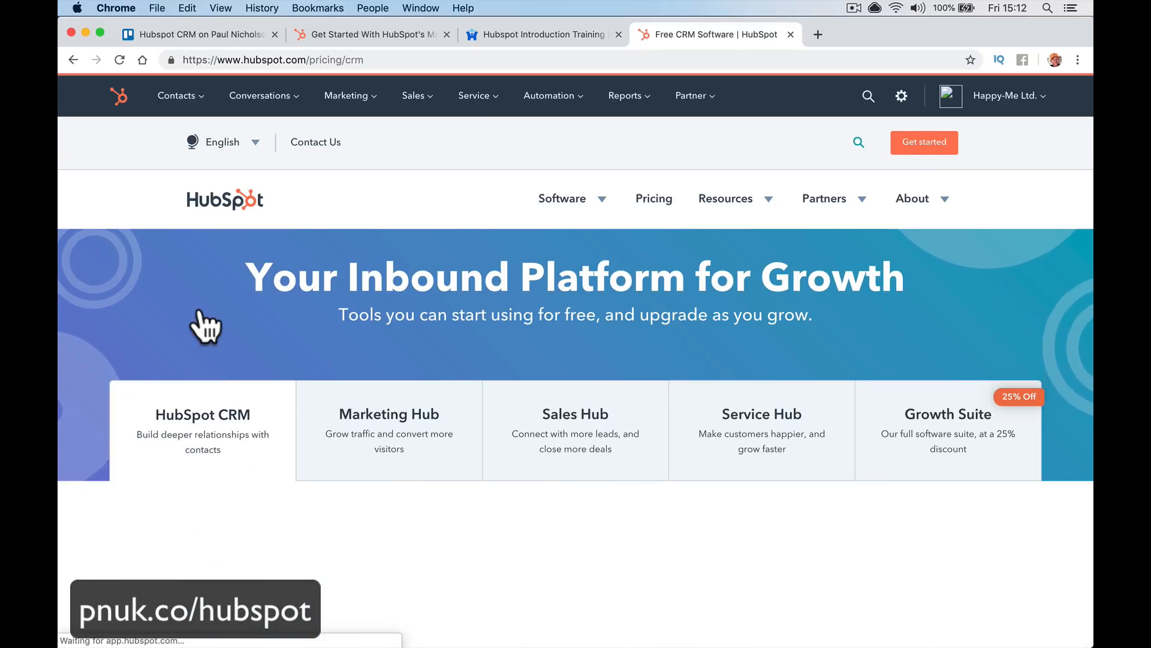
pyautogui.scroll(-10, 205, 327)
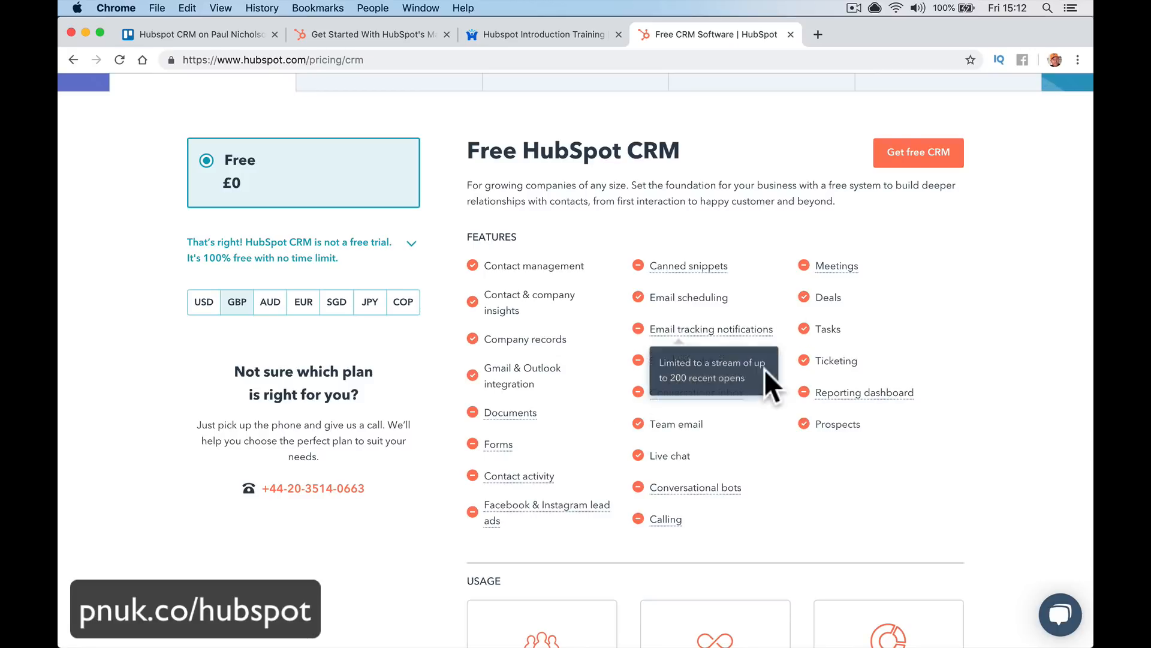
pyautogui.scroll(-5, 795, 370)
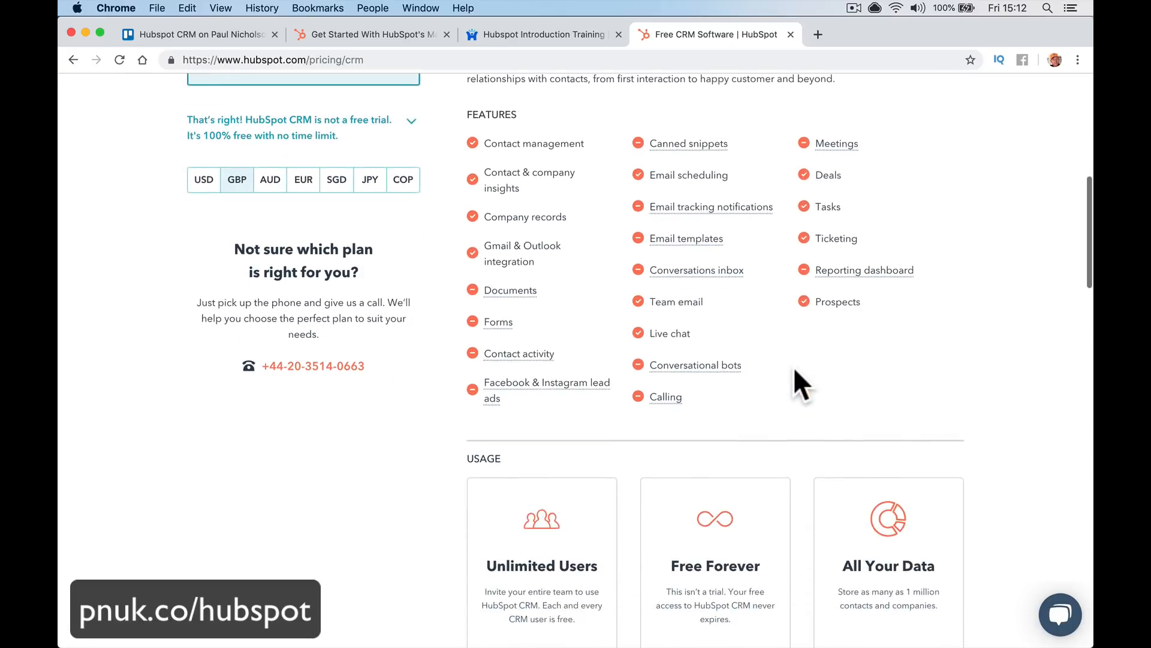
pyautogui.scroll(-2, 794, 366)
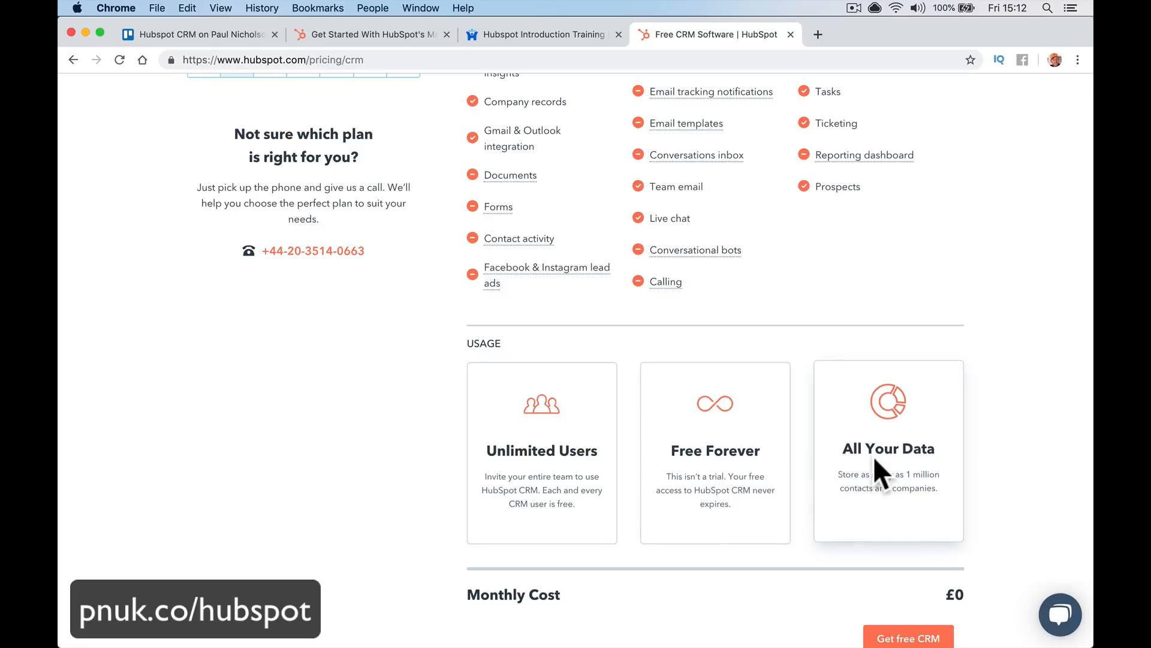
pyautogui.scroll(6, 874, 459)
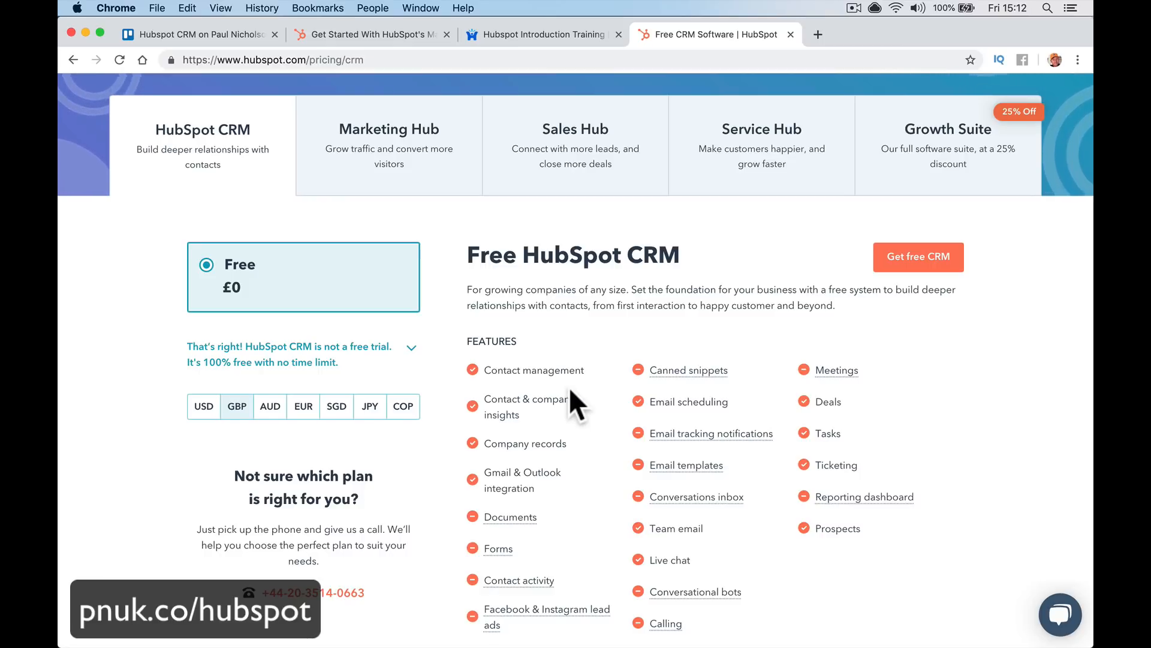
# Compare the Marketing Hub and Sales Hub Starter plan details
pyautogui.scroll(-1, 570, 387)
pyautogui.scroll(2, 548, 337)
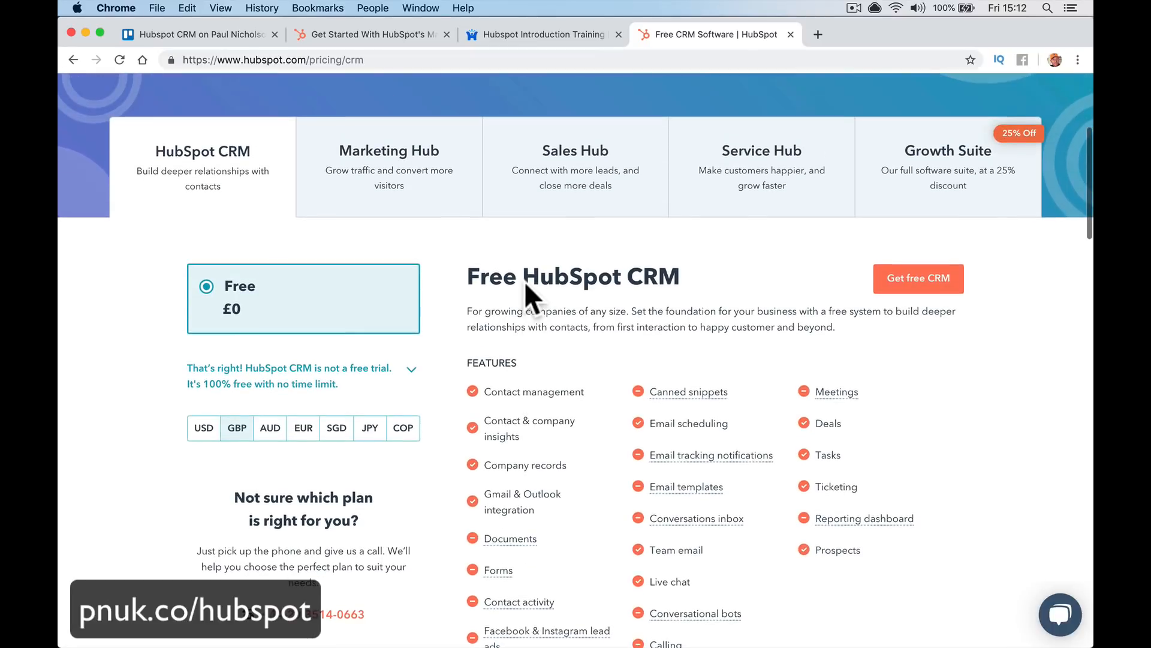
pyautogui.click(462, 219)
pyautogui.scroll(-7, 528, 362)
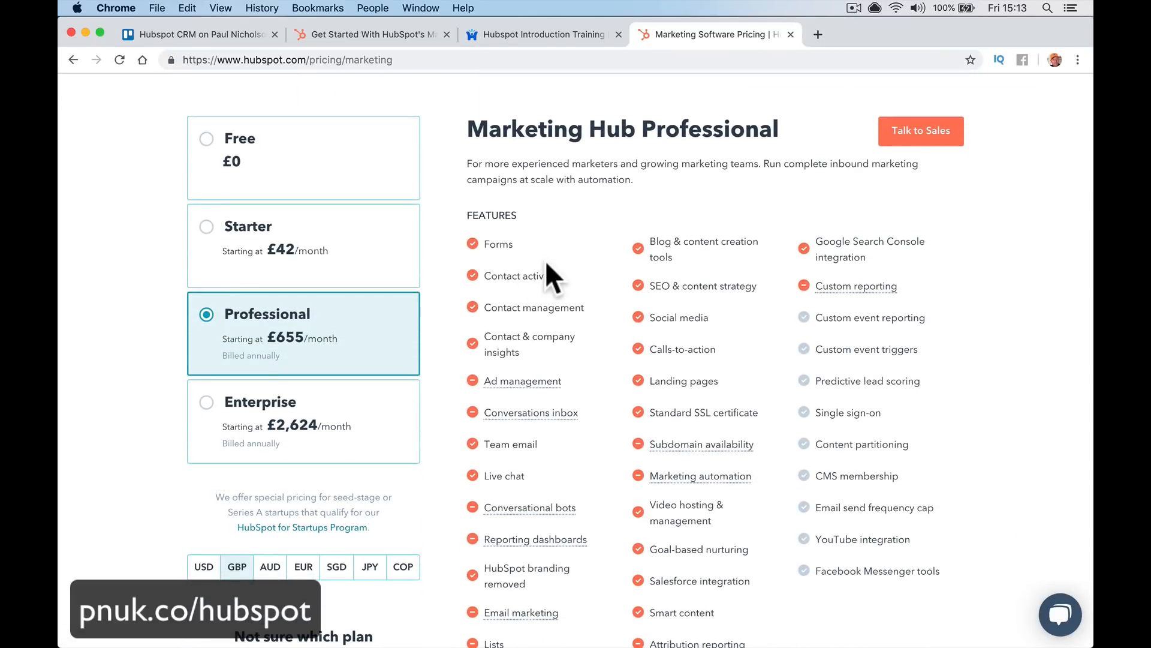
pyautogui.click(351, 267)
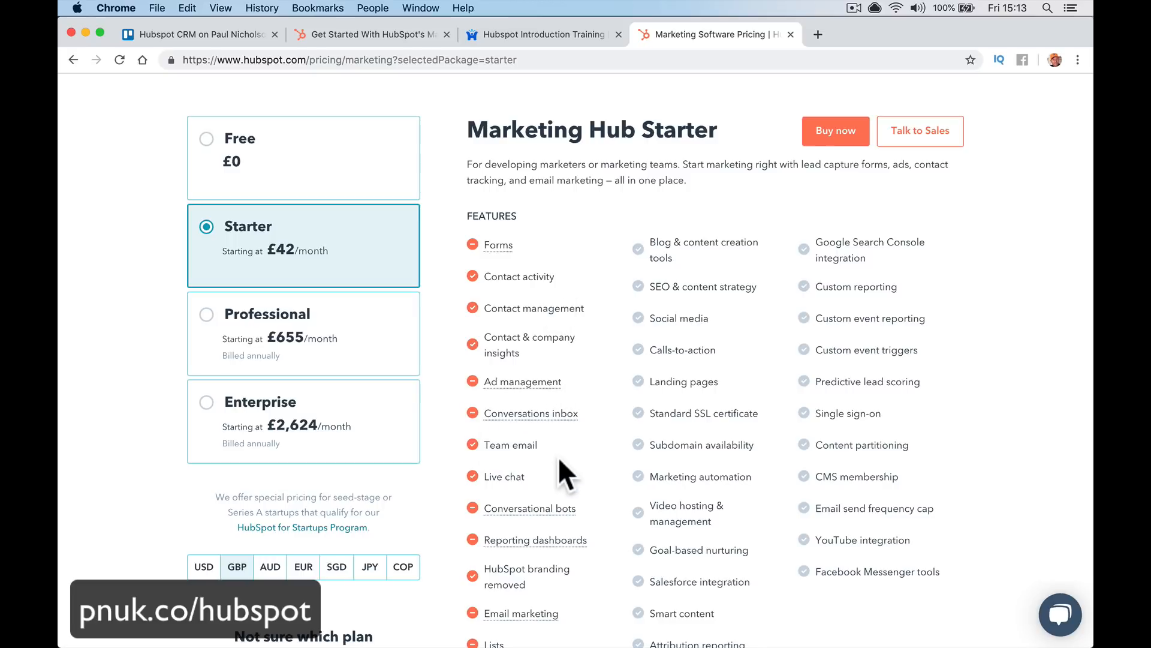
pyautogui.scroll(5, 560, 465)
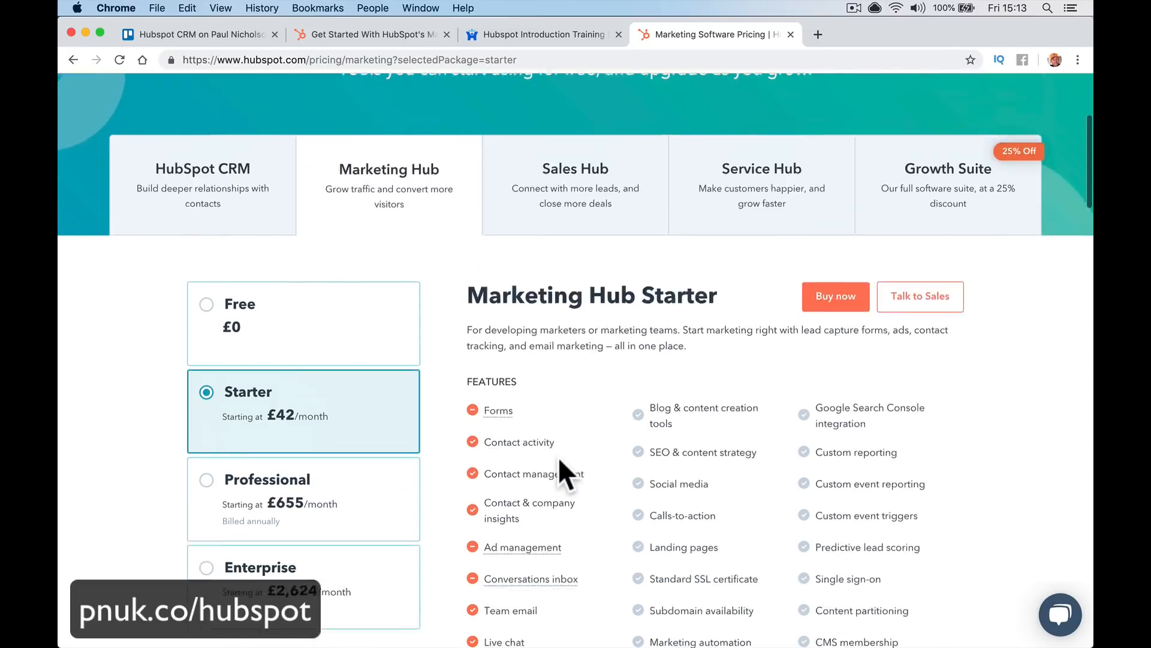
pyautogui.click(555, 357)
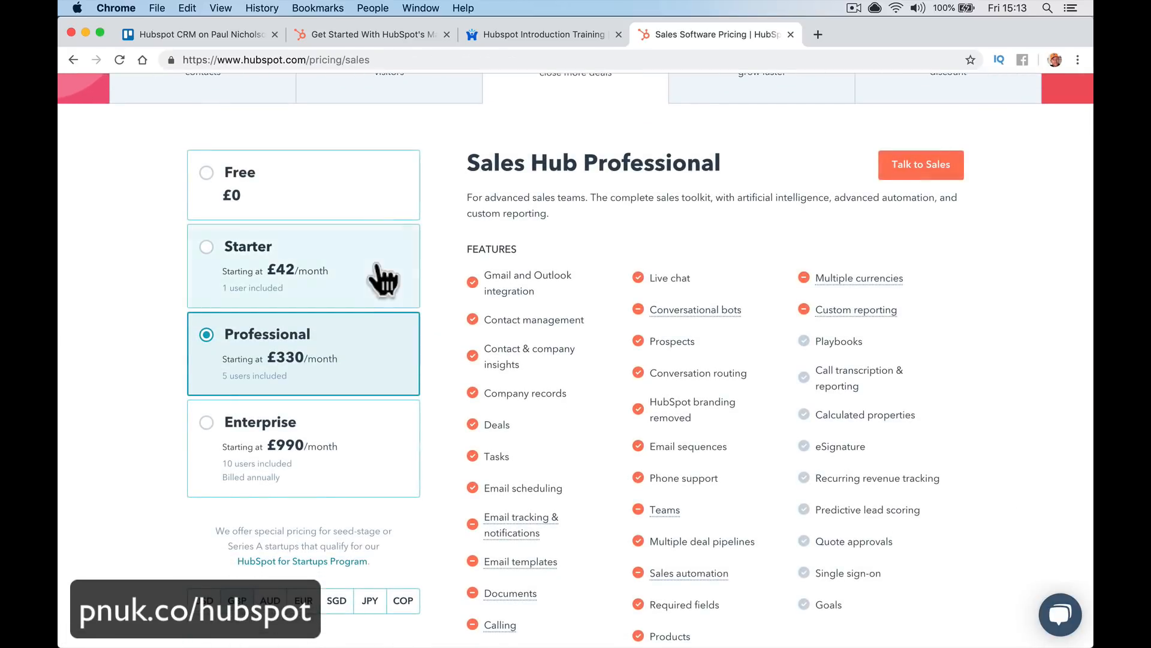
pyautogui.click(408, 297)
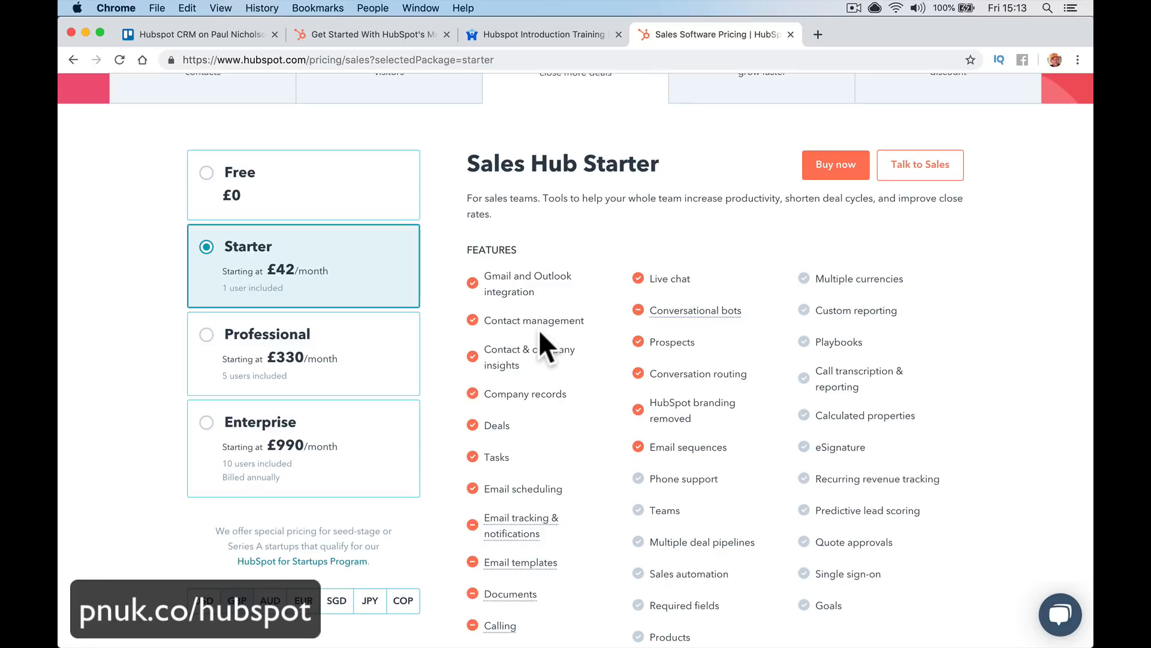
# Check the Service Hub plans and the Starter Growth Suite plan details
pyautogui.scroll(4, 538, 330)
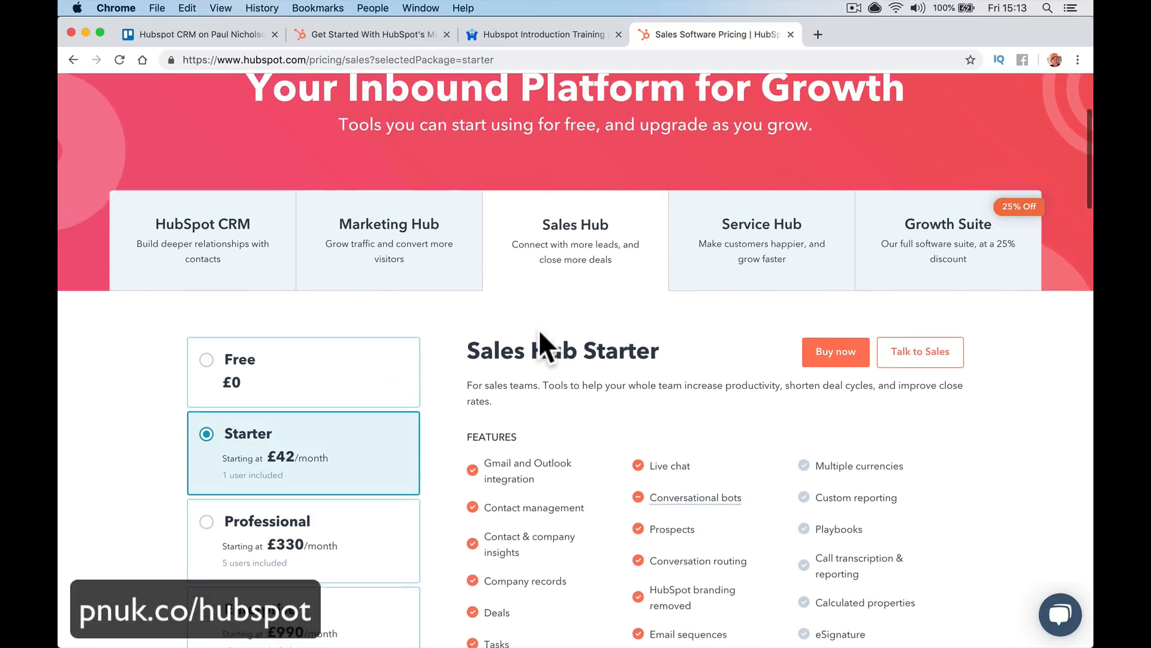
pyautogui.click(718, 271)
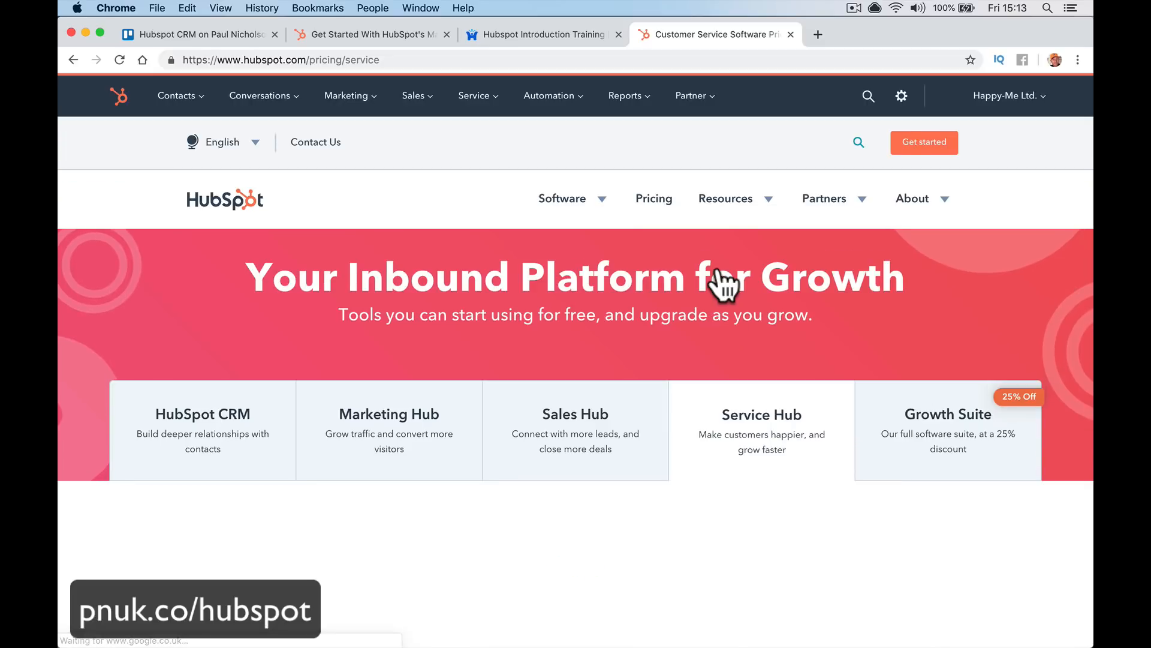
pyautogui.scroll(-4, 699, 364)
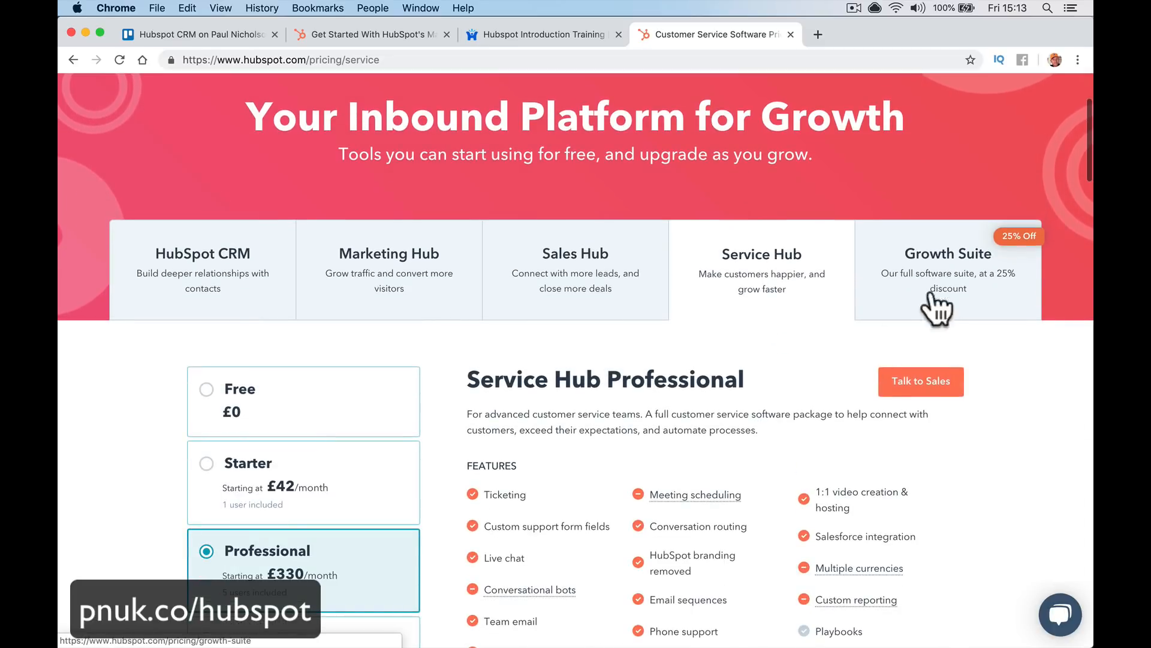
pyautogui.click(946, 296)
pyautogui.scroll(-5, 771, 412)
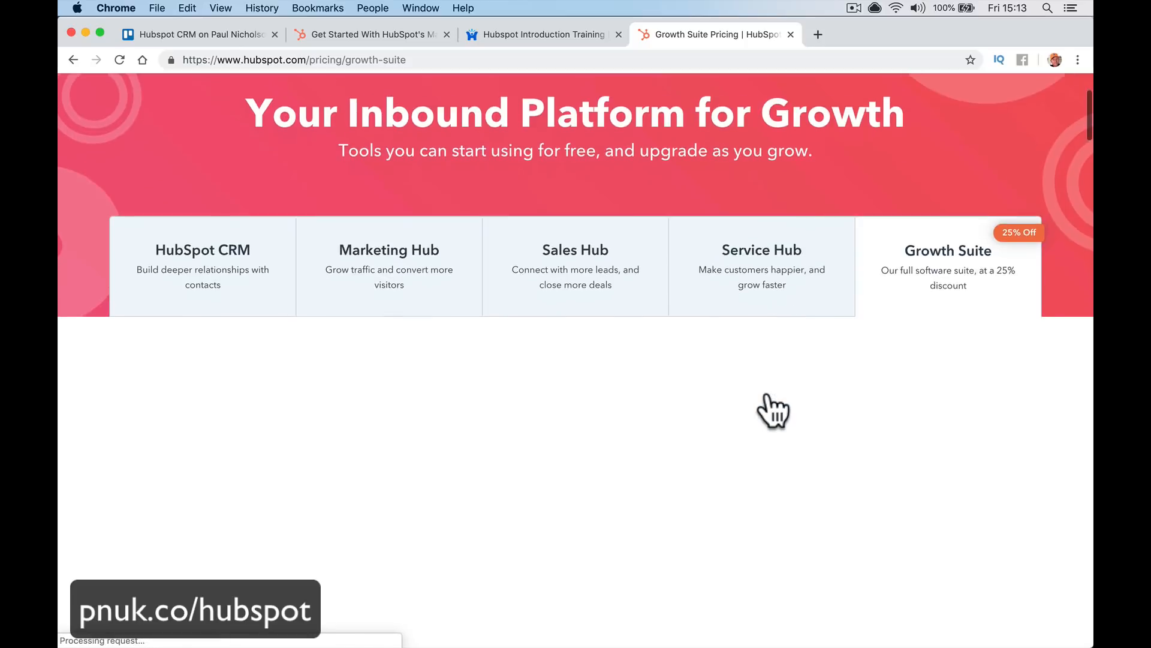
pyautogui.click(380, 399)
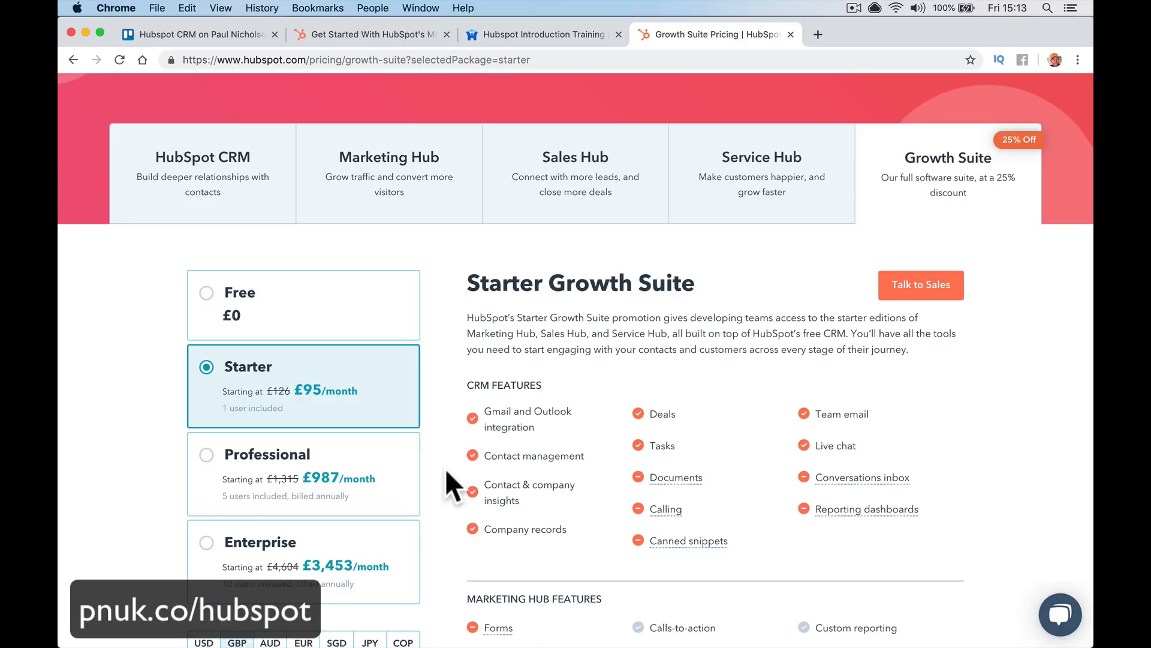
# Return to the free HubSpot CRM pricing and scroll to its features, such as contact management and ticketing
pyautogui.click(255, 219)
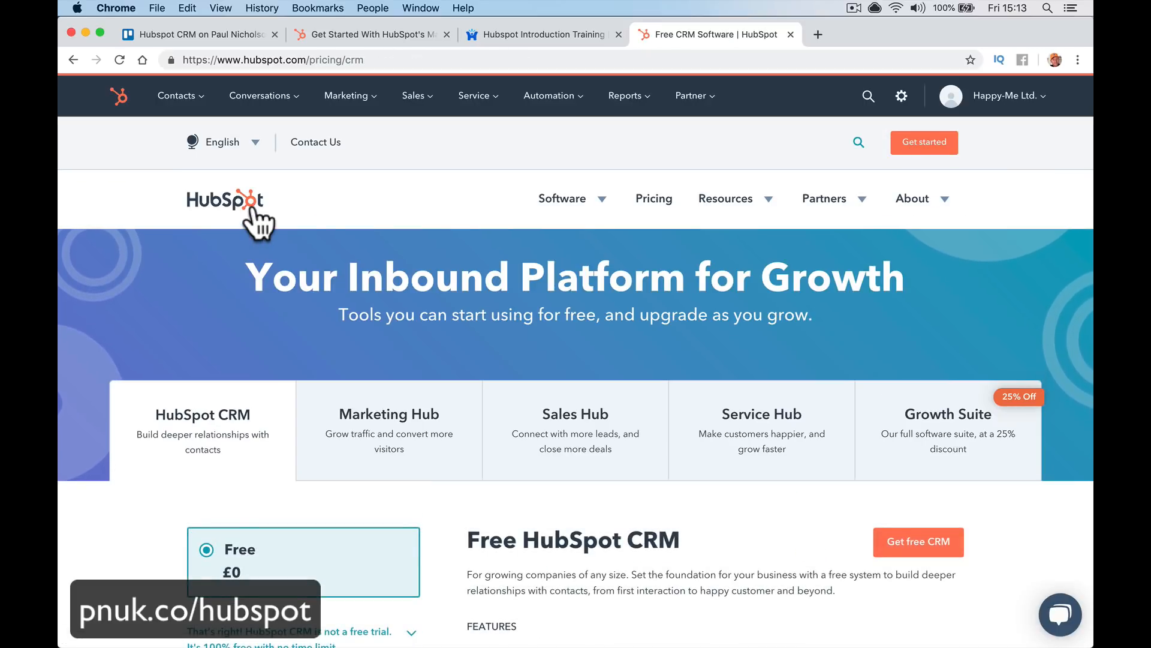
pyautogui.scroll(-7, 258, 222)
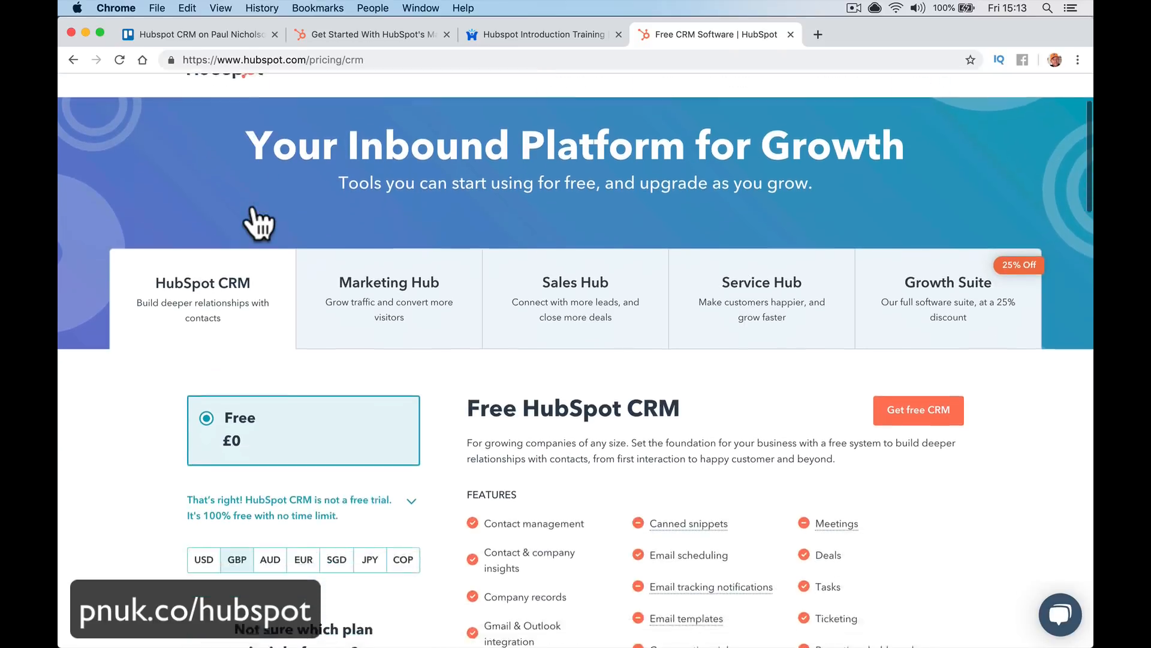
pyautogui.scroll(-3, 258, 221)
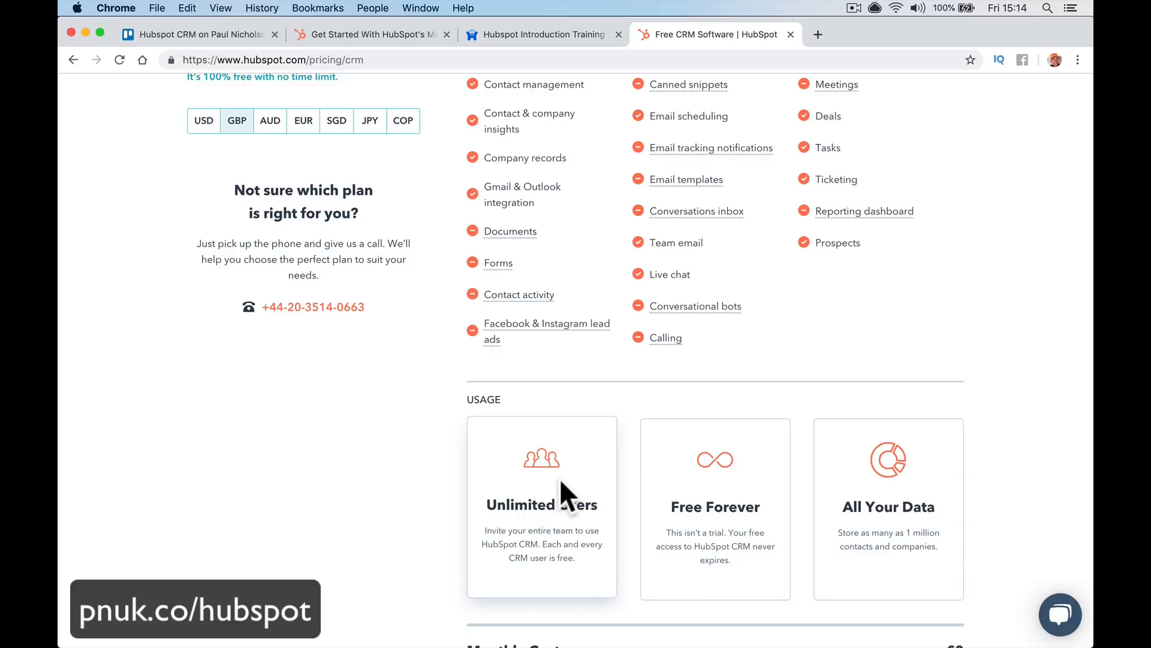
# Close the extra pricing and training tabs and load pnuk.co/hubspot
pyautogui.press('super+w')
pyautogui.press('super+w')
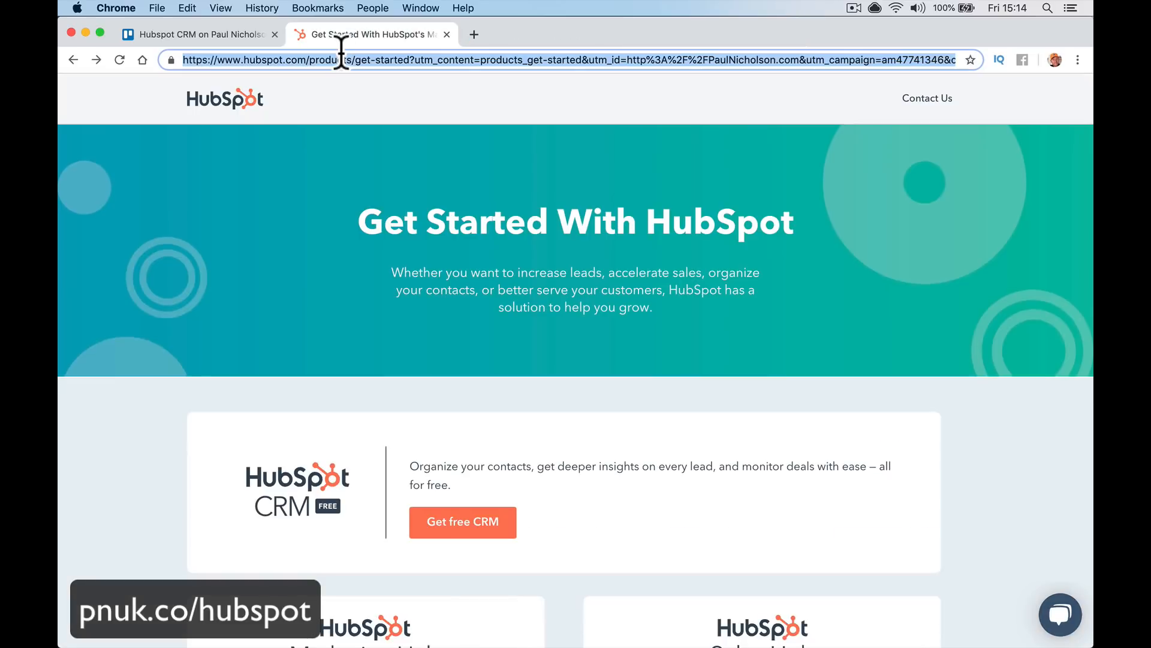
pyautogui.click(342, 59)
pyautogui.write('pnuk')
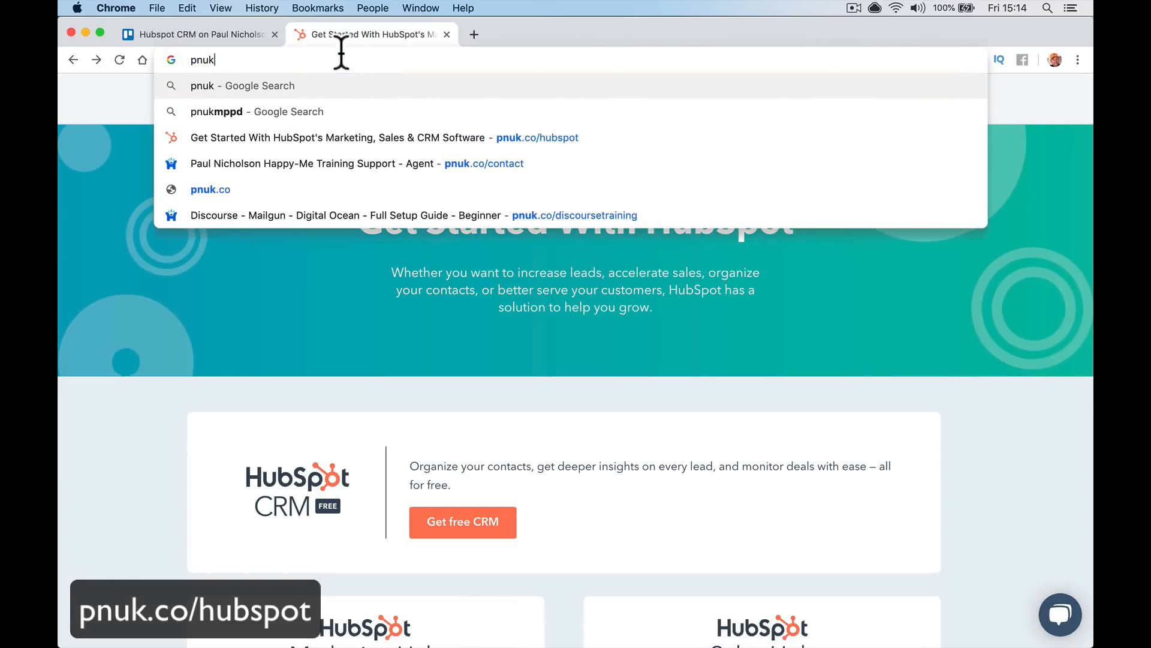
pyautogui.write('.co/hub')
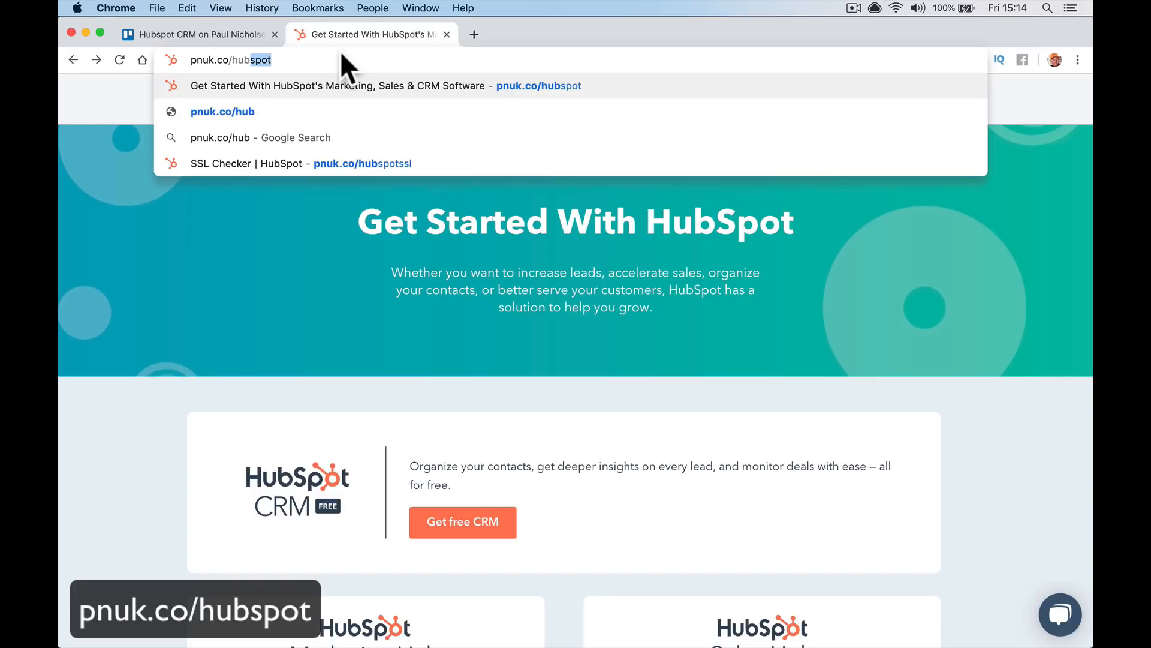
pyautogui.press('Return')
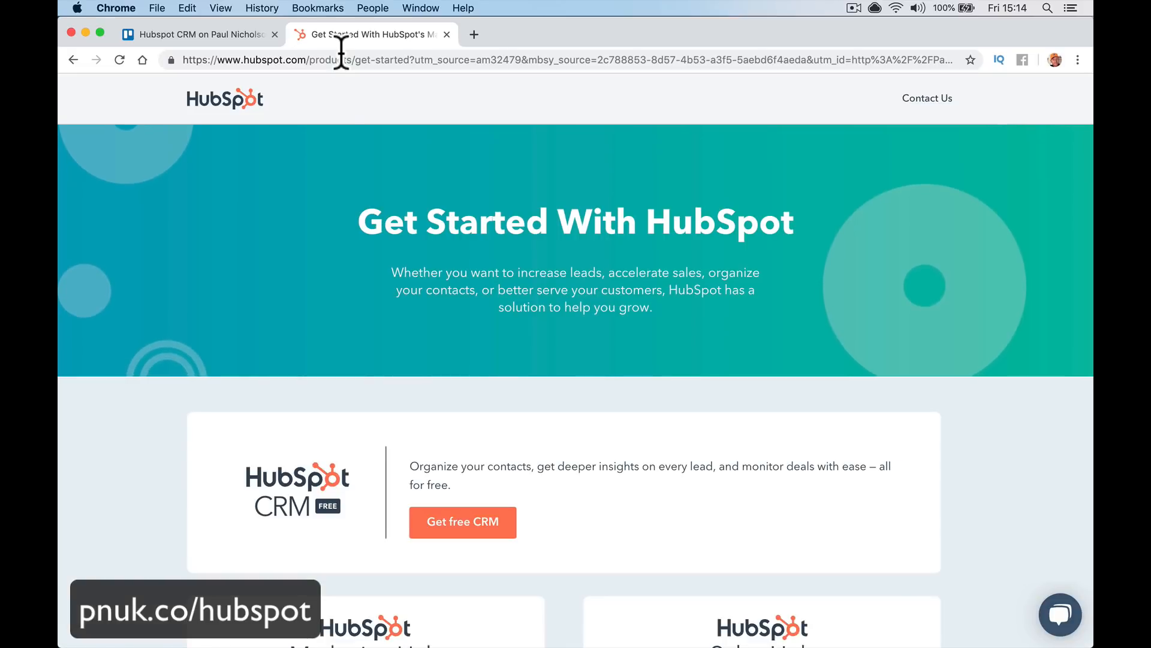
# Change the address to hubspot.com/happyme and load that free CRM page
pyautogui.click(311, 61)
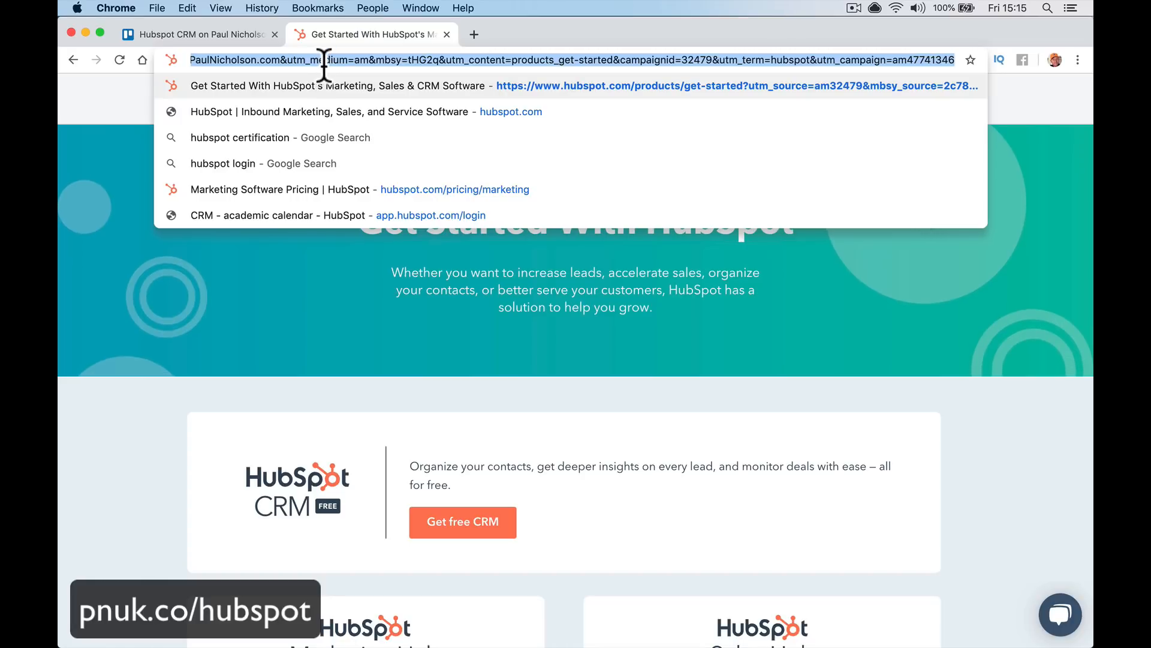
pyautogui.write('https://www.hubspot.com/')
pyautogui.write('hubsp')
pyautogui.press('BackSpace')
pyautogui.press('BackSpace')
pyautogui.press('BackSpace')
pyautogui.press('BackSpace')
pyautogui.press('BackSpace')
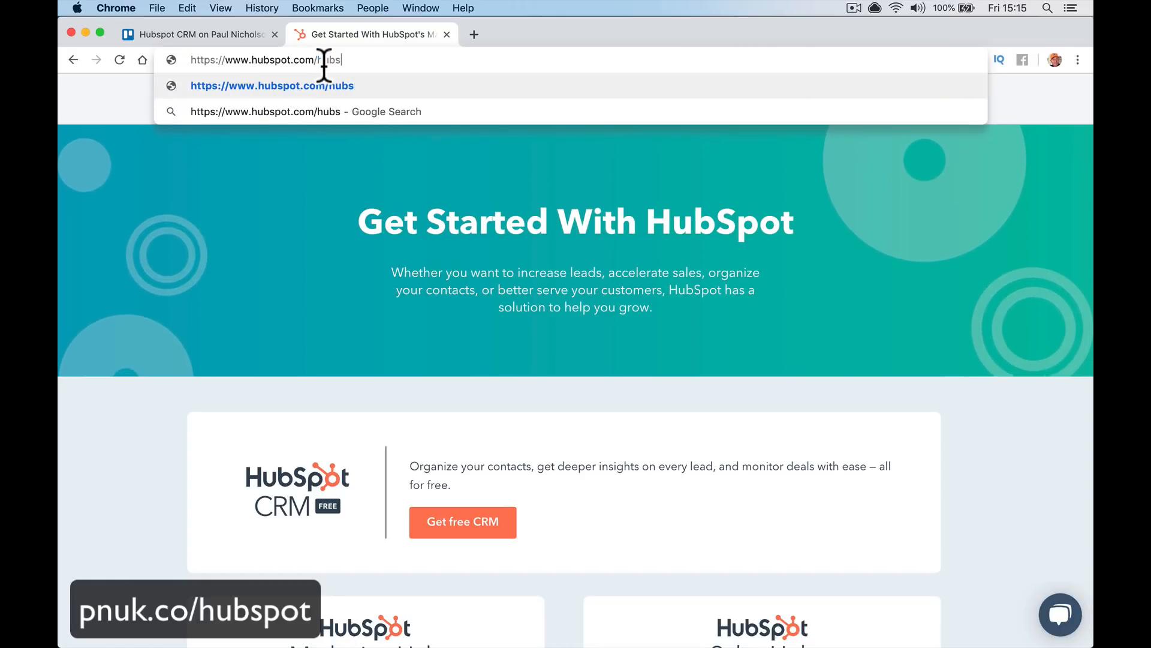
pyautogui.write('happyme')
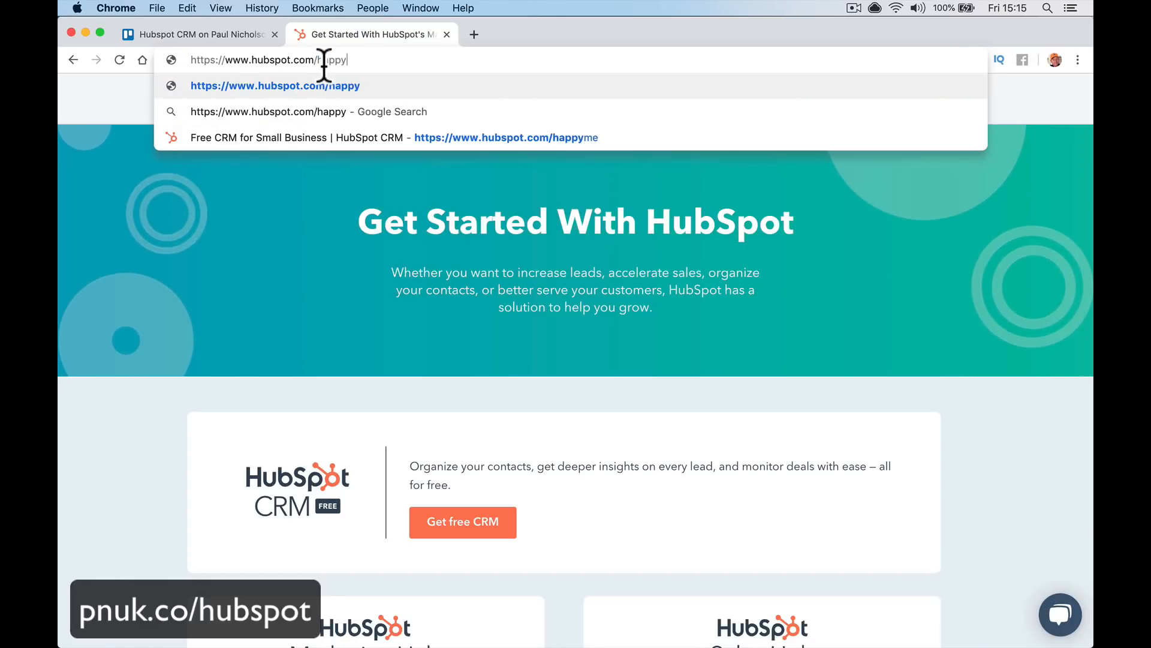
pyautogui.press('Return')
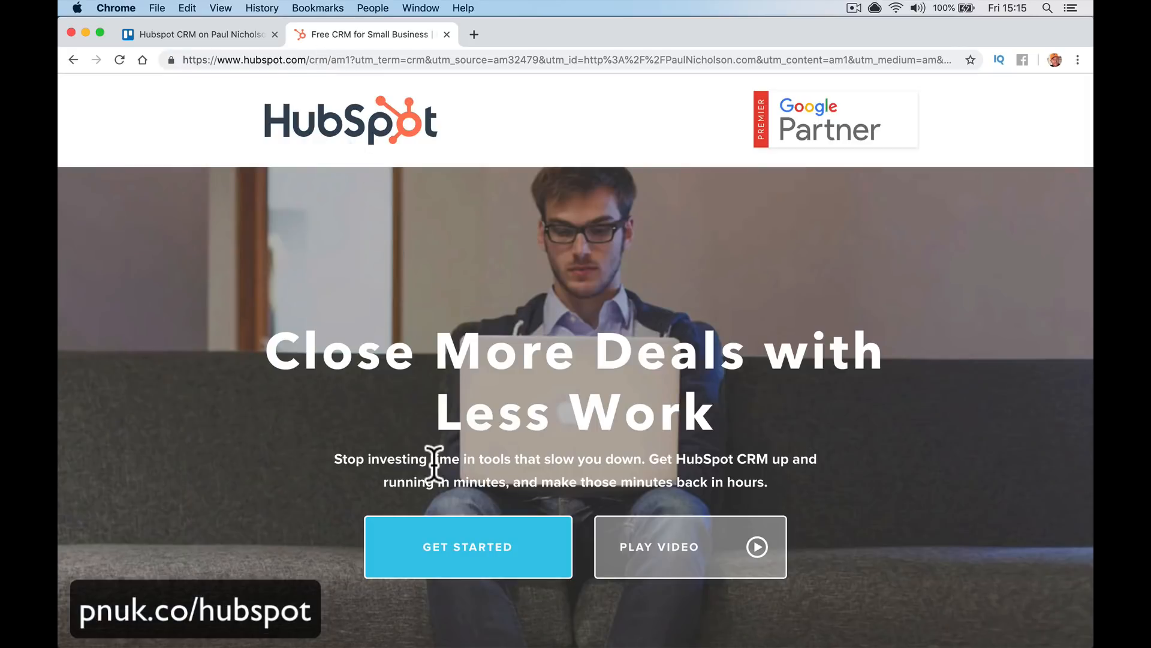
# Start the free CRM signup, continuing with the existing HubSpot user and account
pyautogui.click(461, 570)
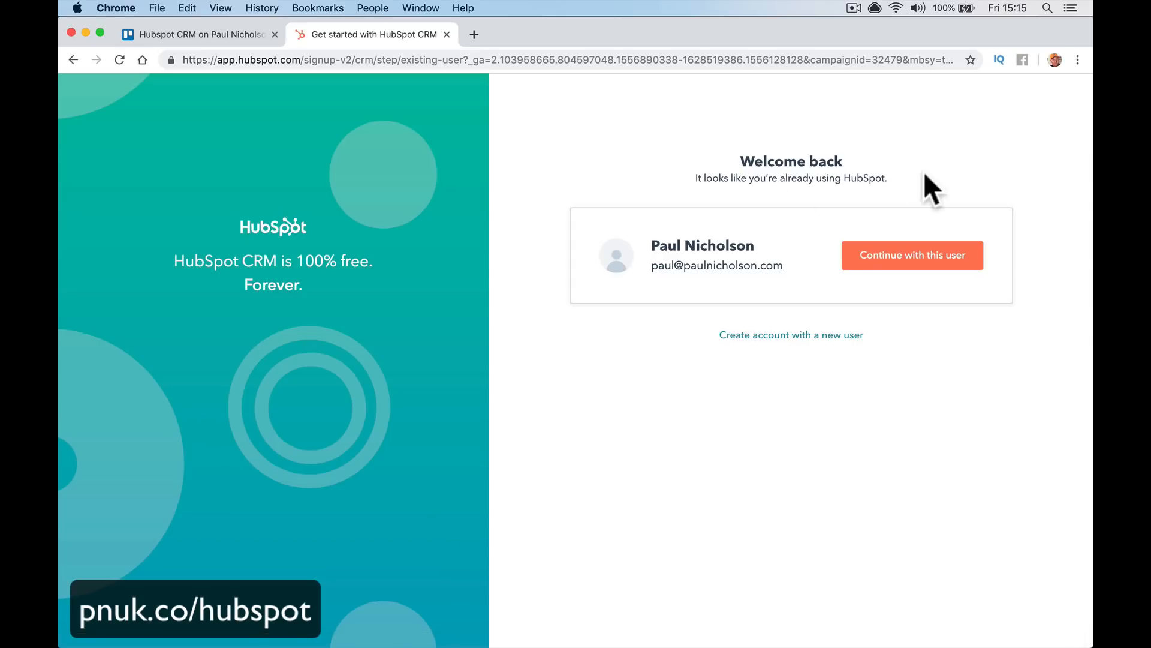
pyautogui.click(854, 266)
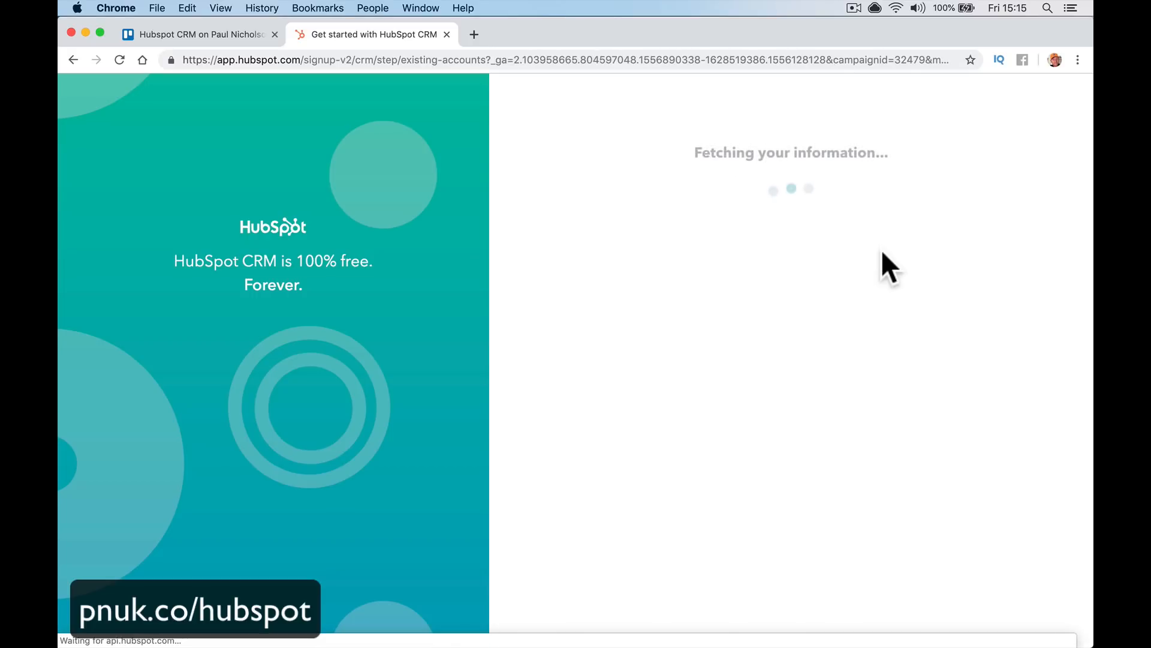
pyautogui.click(811, 381)
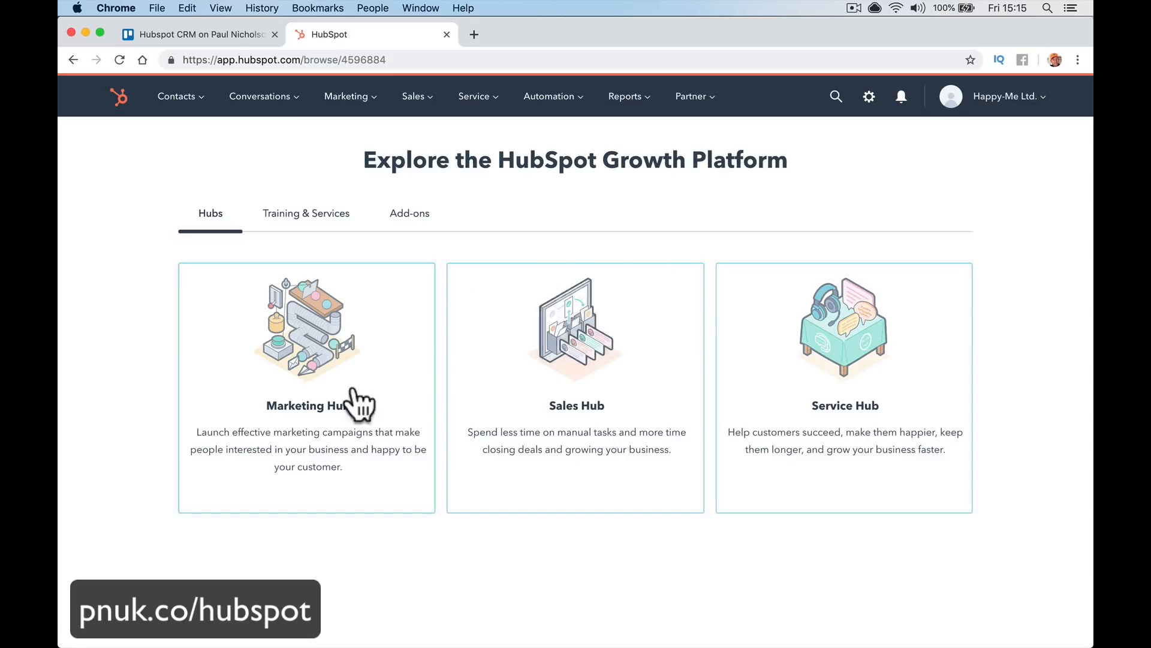
# Open the Sales Dashboard and scroll through its empty deals, engagements and companies reports
pyautogui.click(98, 103)
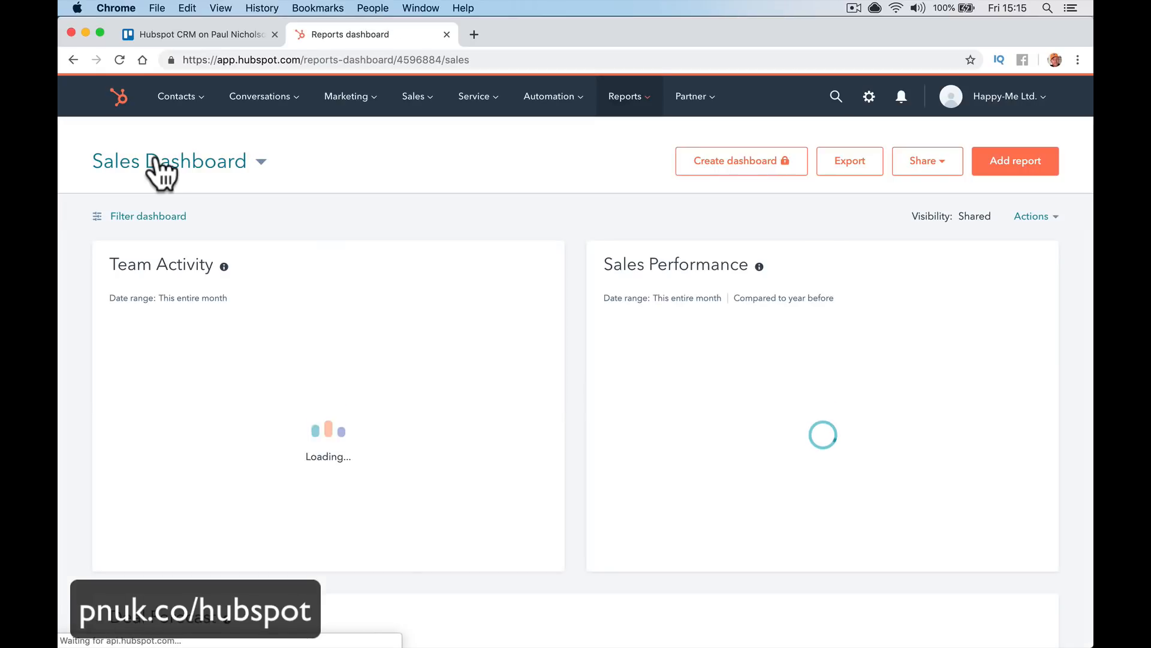
pyautogui.scroll(-10, 693, 413)
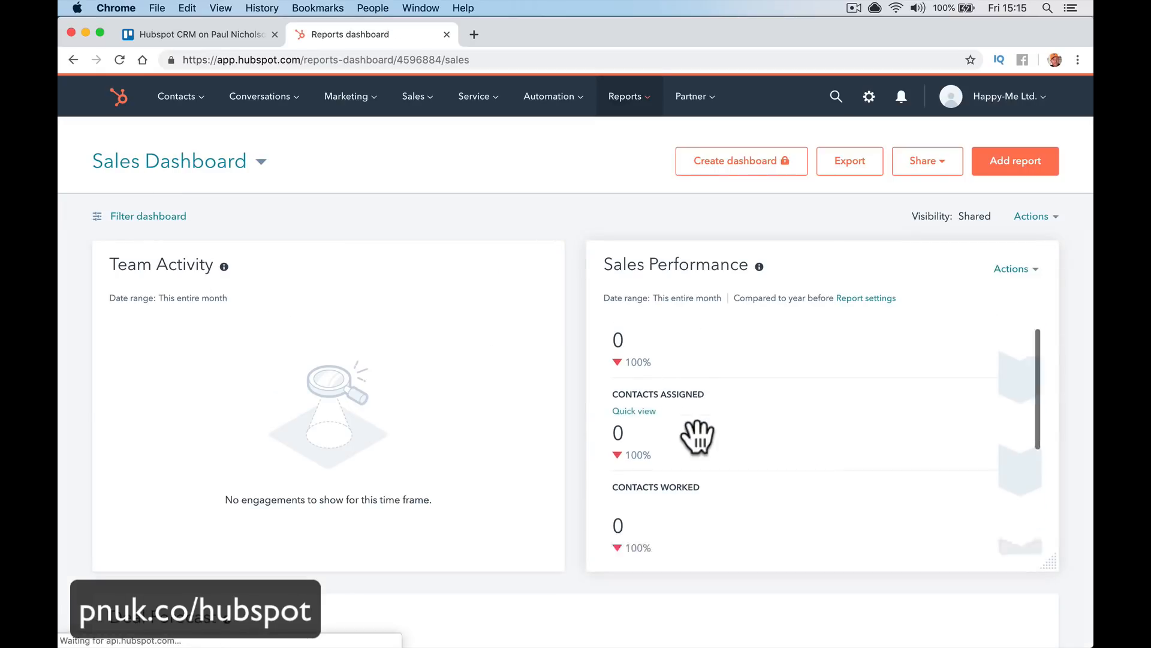
pyautogui.scroll(-3, 689, 437)
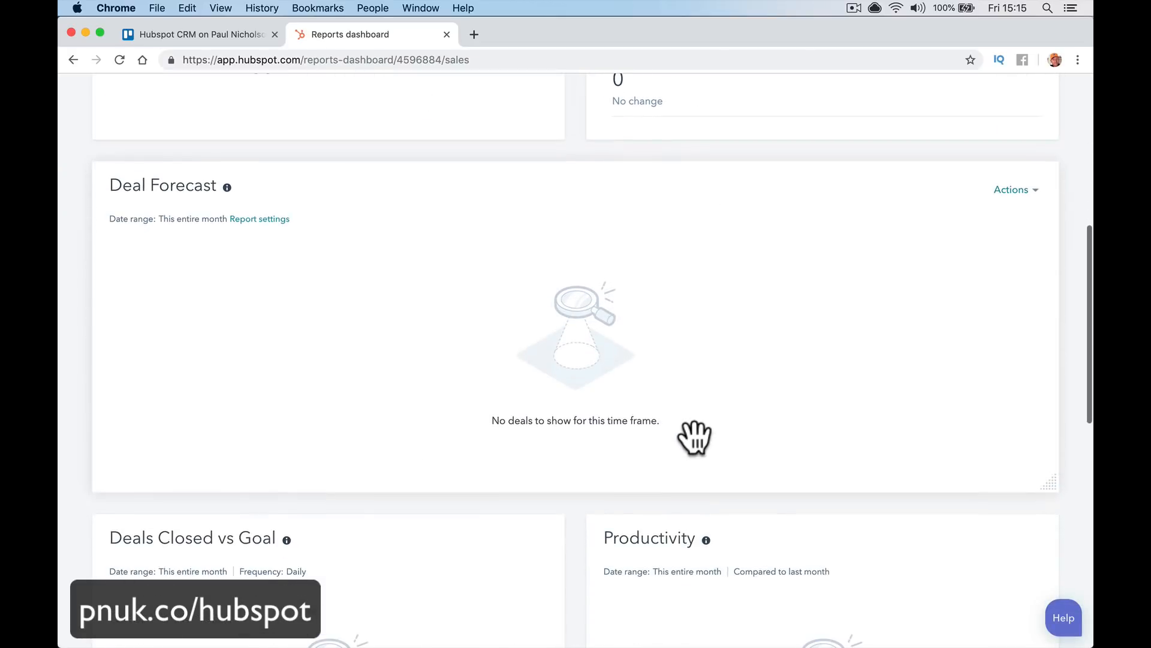
pyautogui.scroll(10, 562, 413)
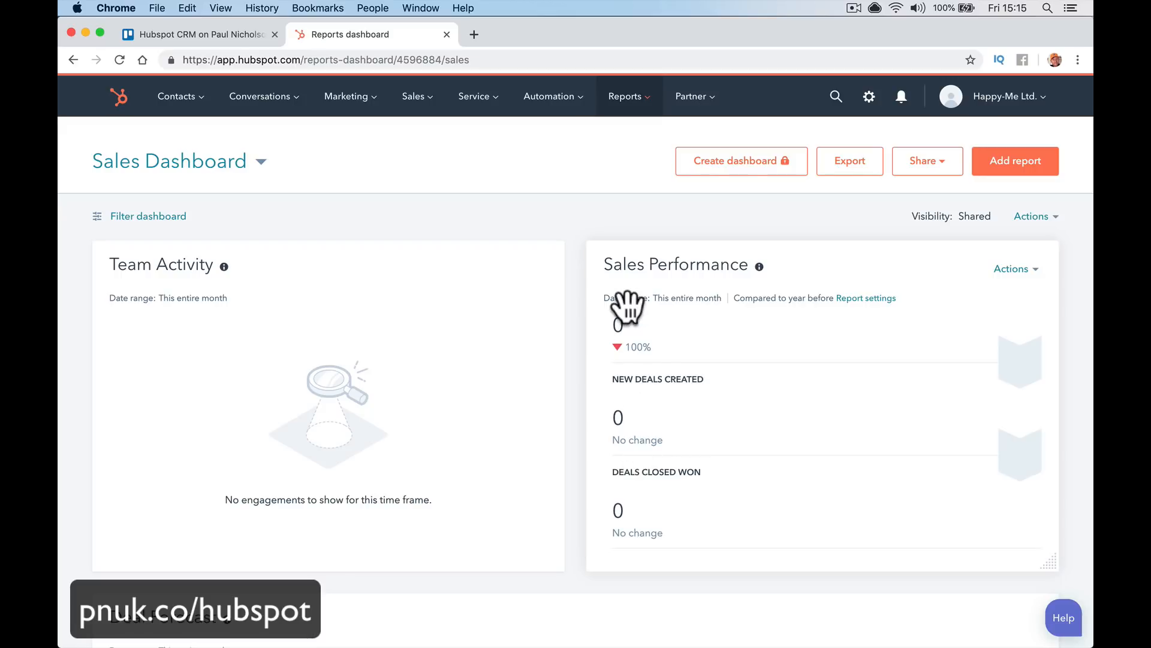
pyautogui.scroll(-5, 334, 385)
pyautogui.scroll(-7, 334, 386)
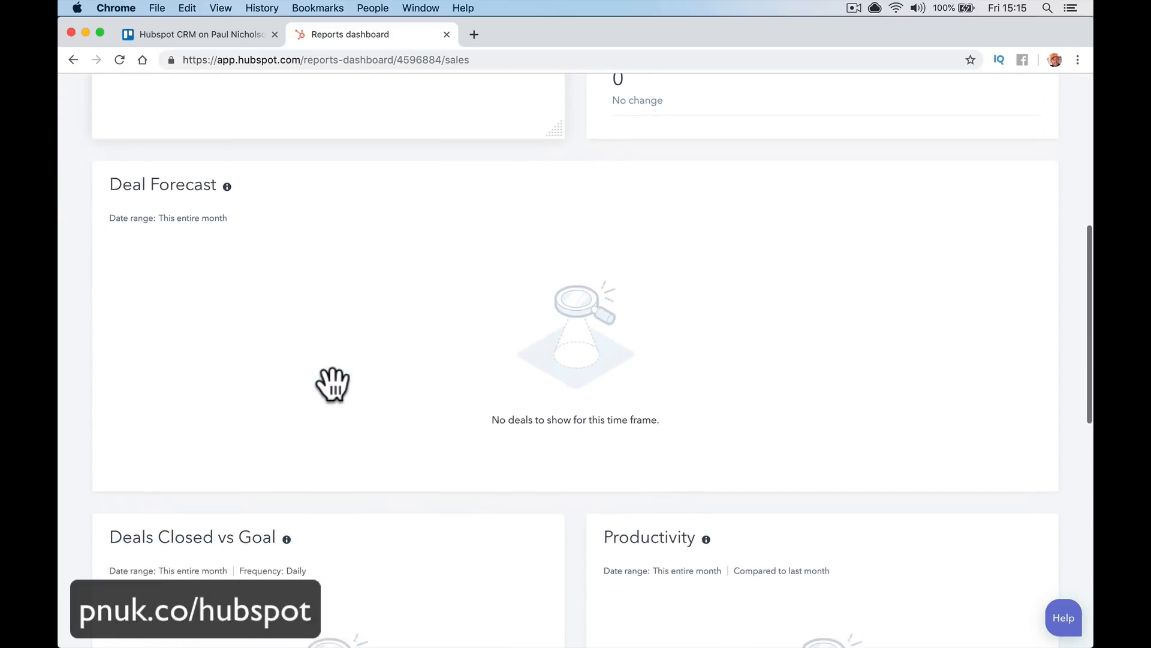
pyautogui.scroll(-5, 684, 321)
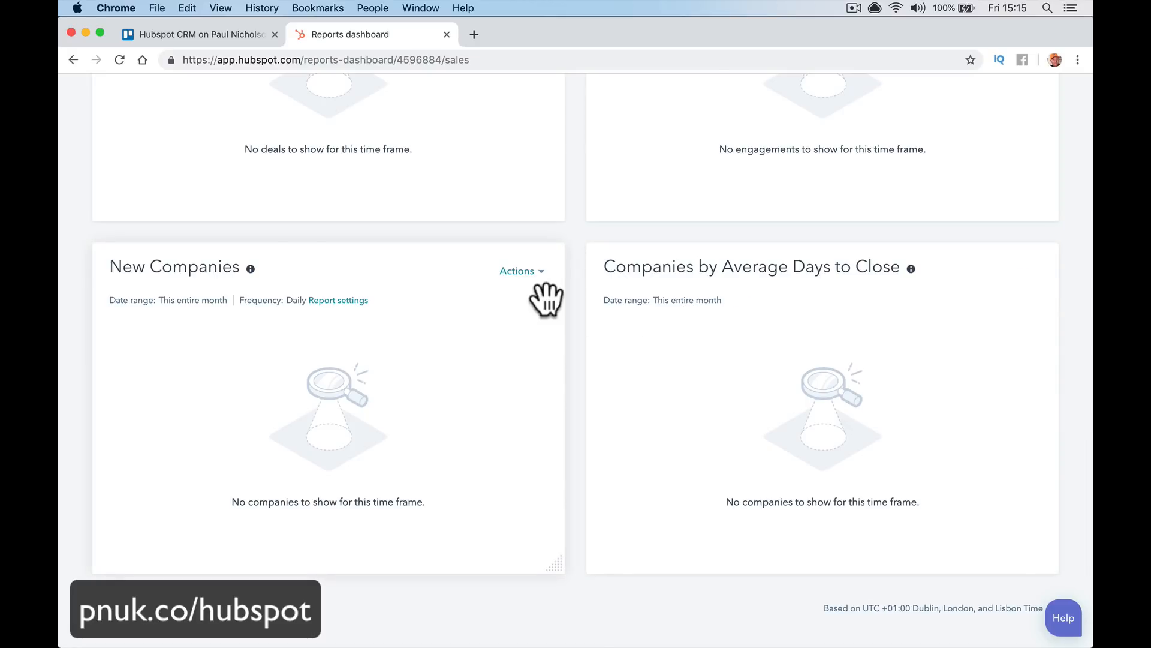
pyautogui.scroll(17, 548, 303)
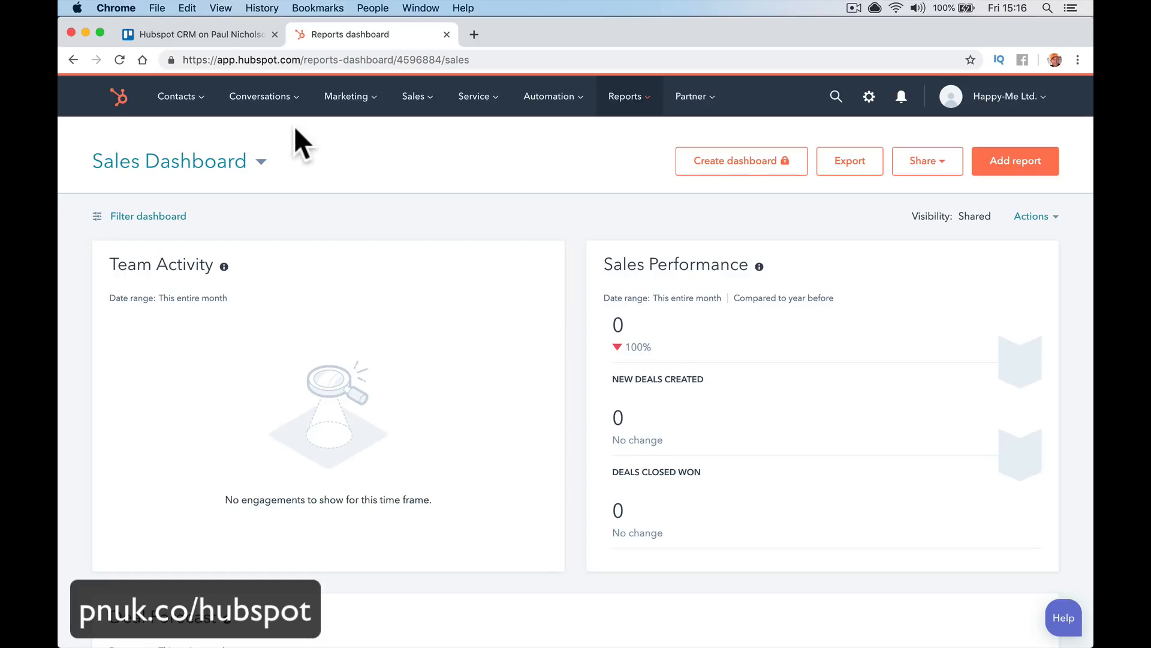
# Browse the 513-company list, open the Thaddeus company record, then go to all Contacts
pyautogui.click(193, 105)
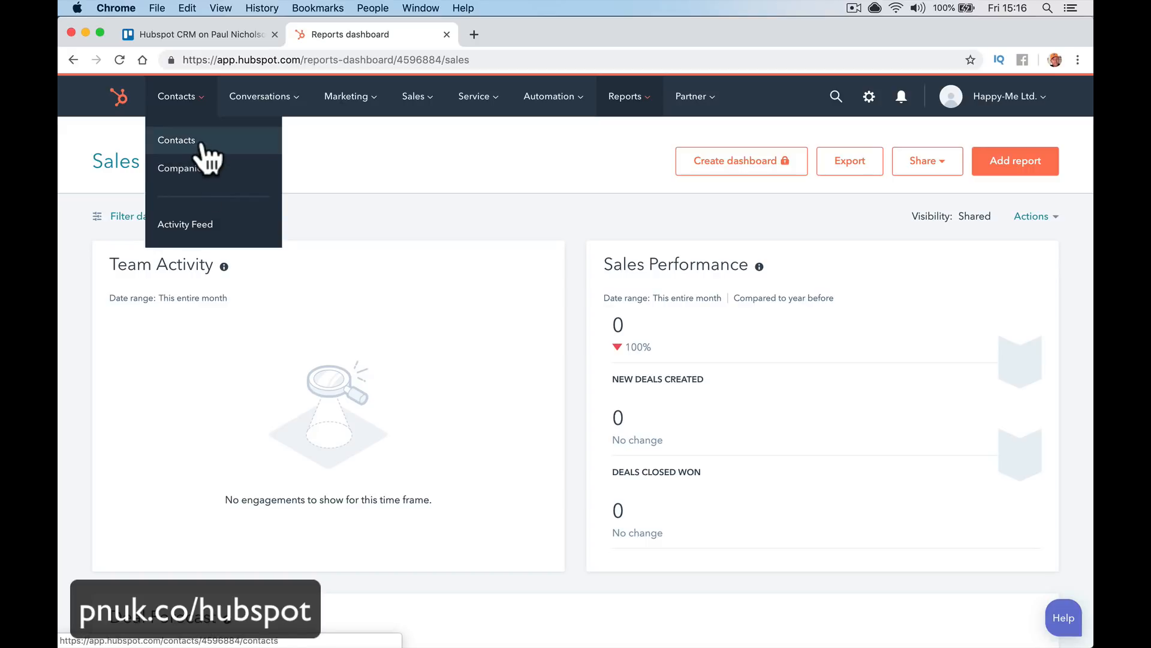
pyautogui.click(207, 168)
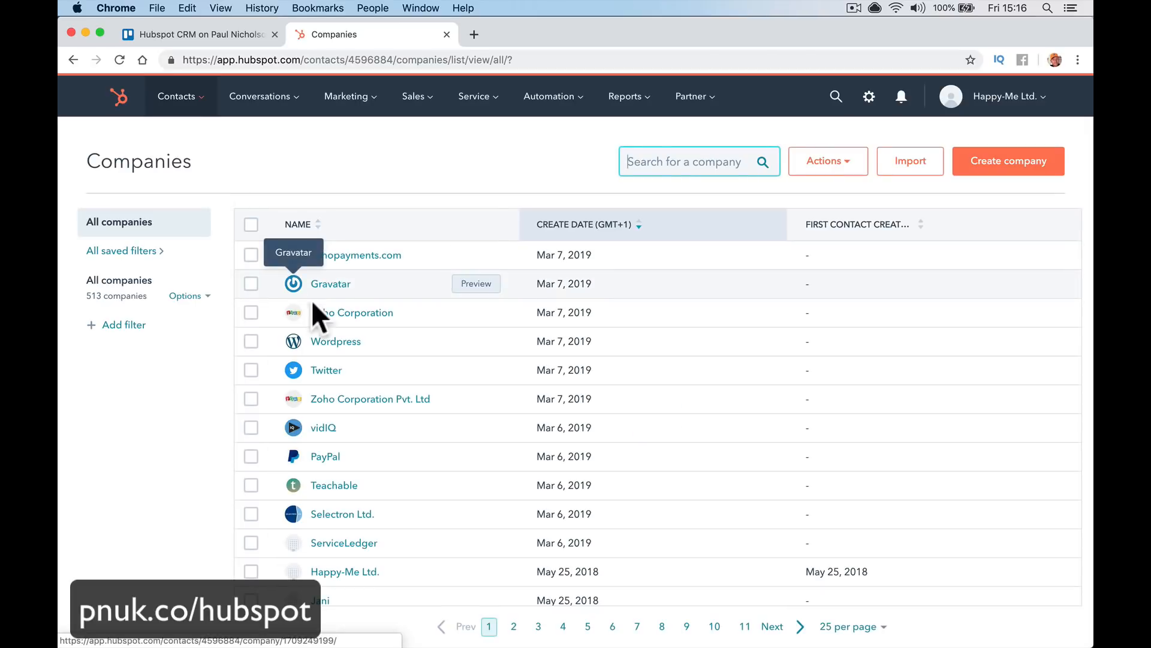
pyautogui.scroll(-6, 368, 324)
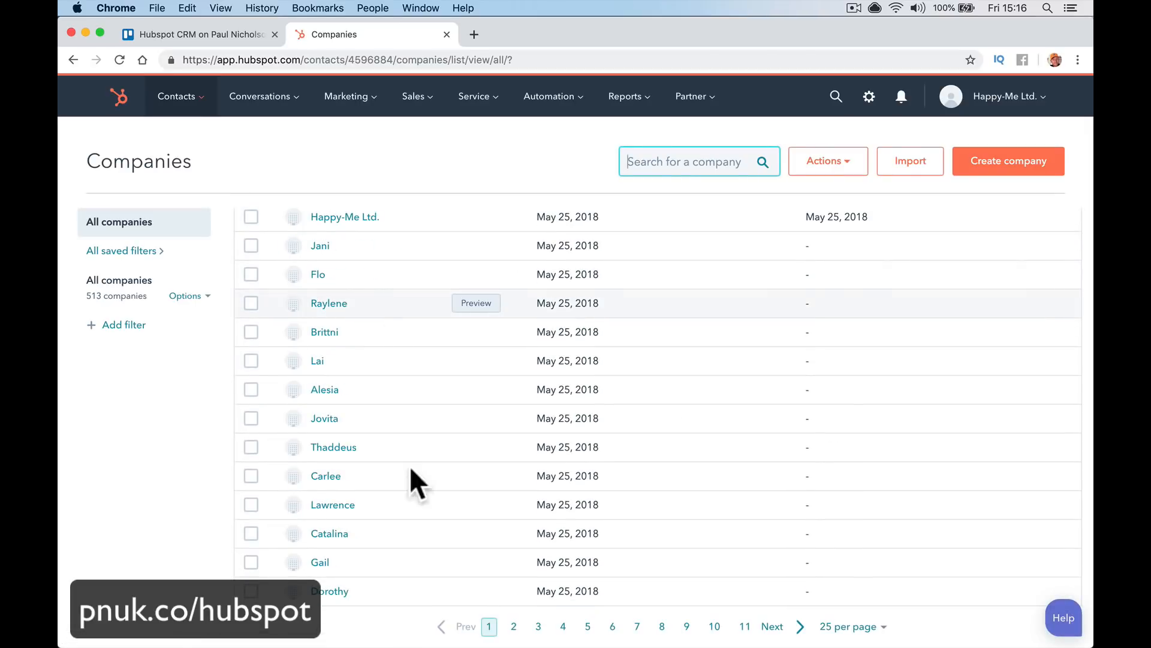
pyautogui.click(356, 449)
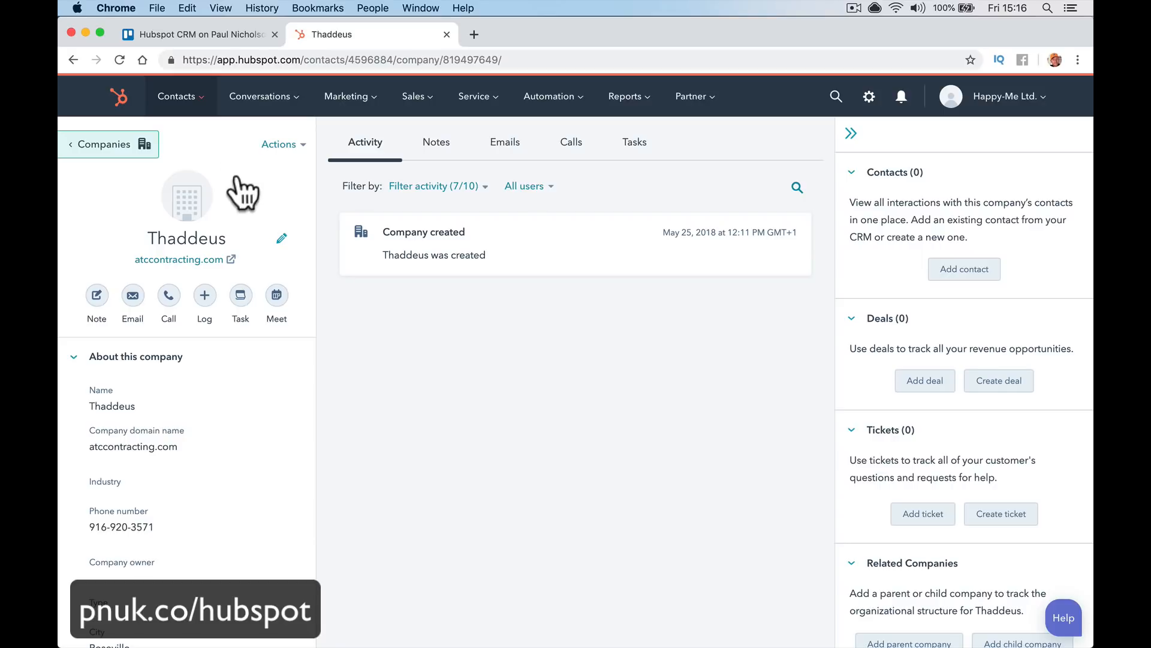
pyautogui.click(197, 113)
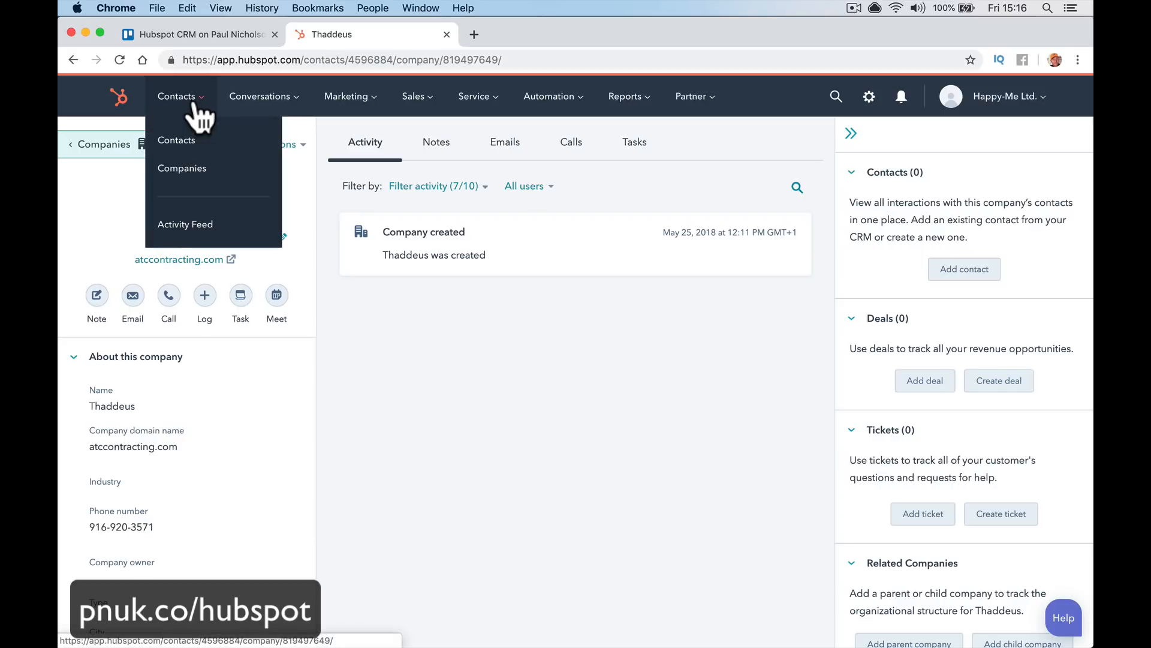
pyautogui.click(205, 143)
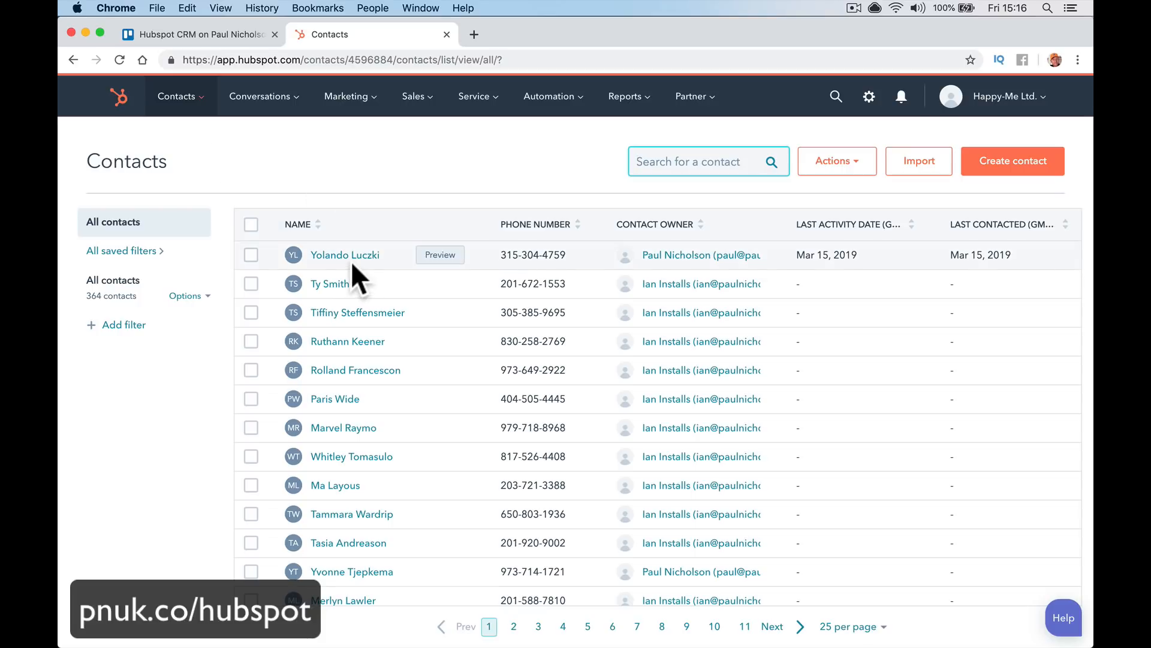
# Open the Conversations Inbox with its single 'Hello' email to a Chanel contact
pyautogui.click(288, 105)
pyautogui.click(285, 145)
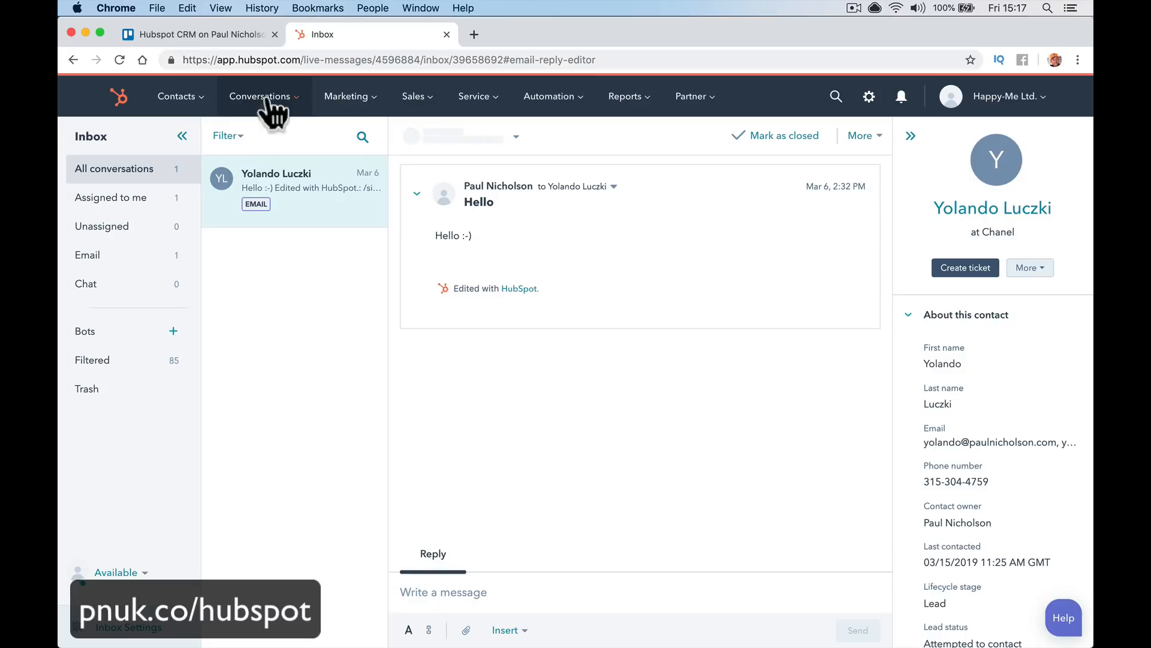
# Leave the inbox for the Conversations Snippets list, then go to the Marketing Ads campaigns page
pyautogui.click(267, 98)
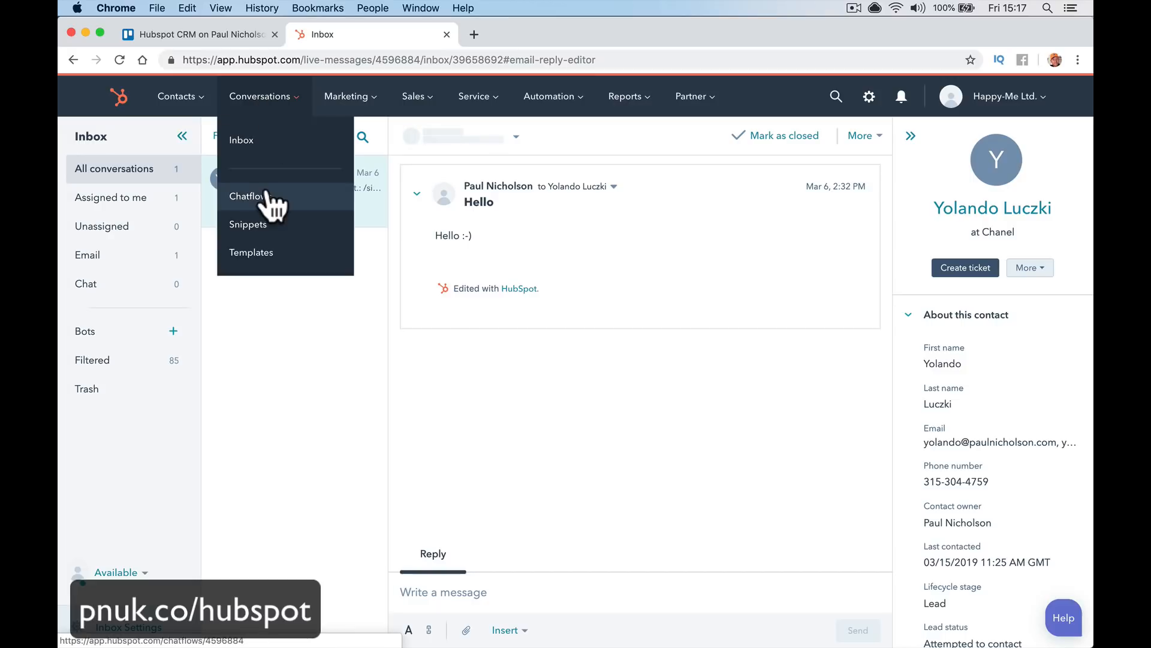
pyautogui.click(291, 226)
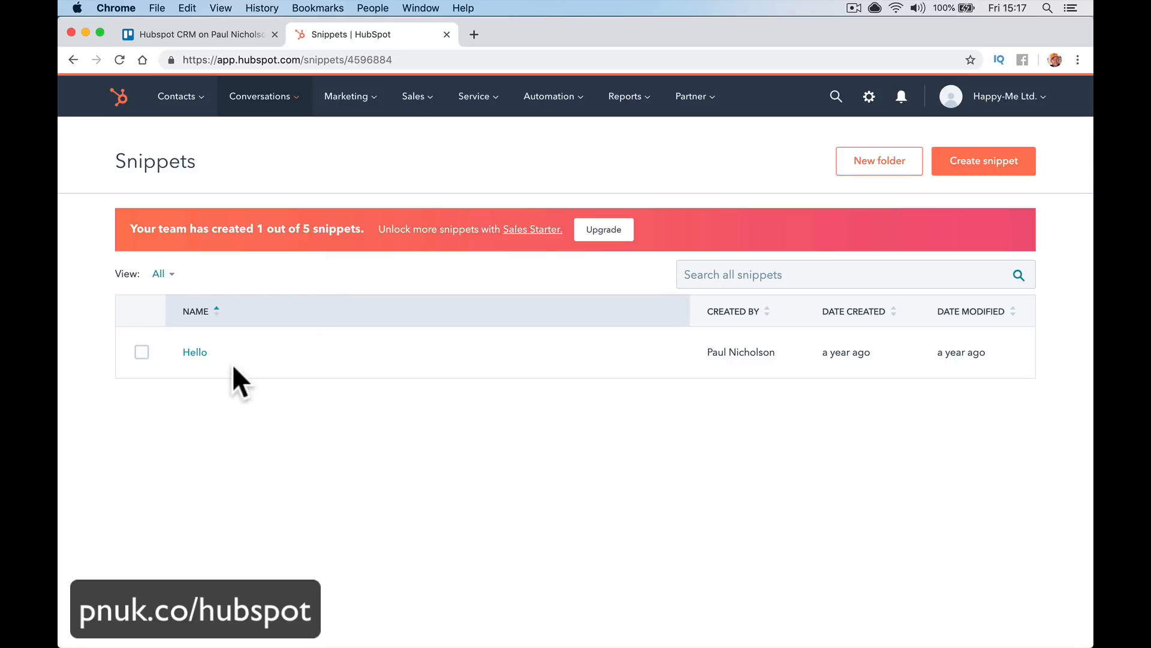
pyautogui.moveTo(284, 353)
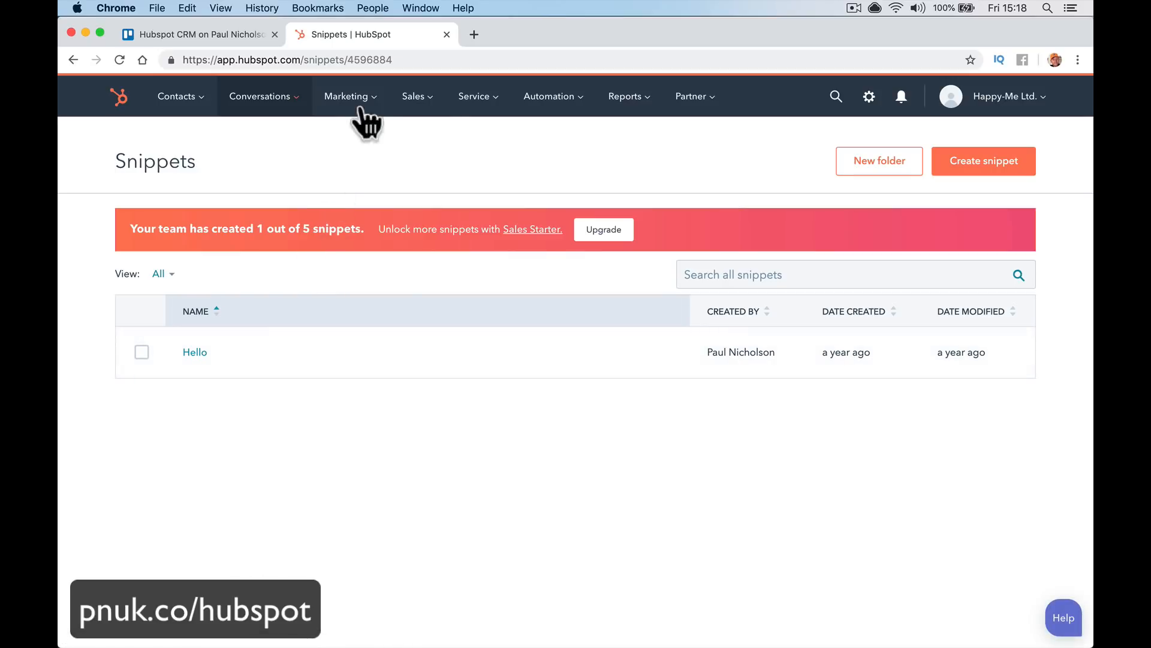
pyautogui.moveTo(360, 112)
pyautogui.click(366, 143)
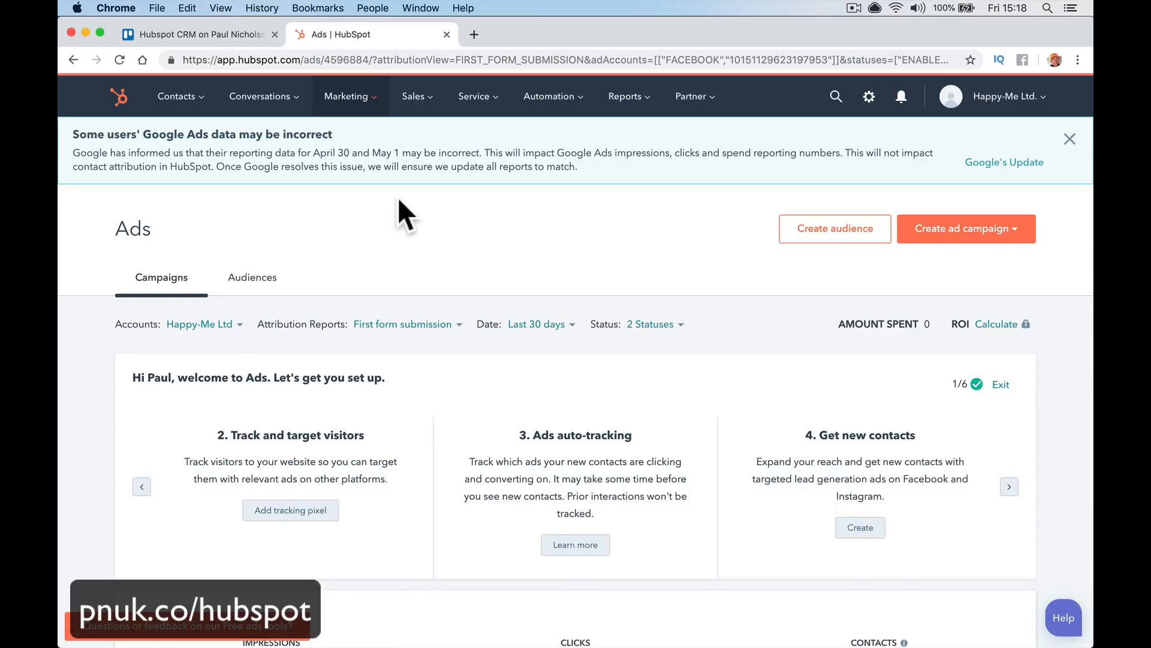
pyautogui.moveTo(427, 102)
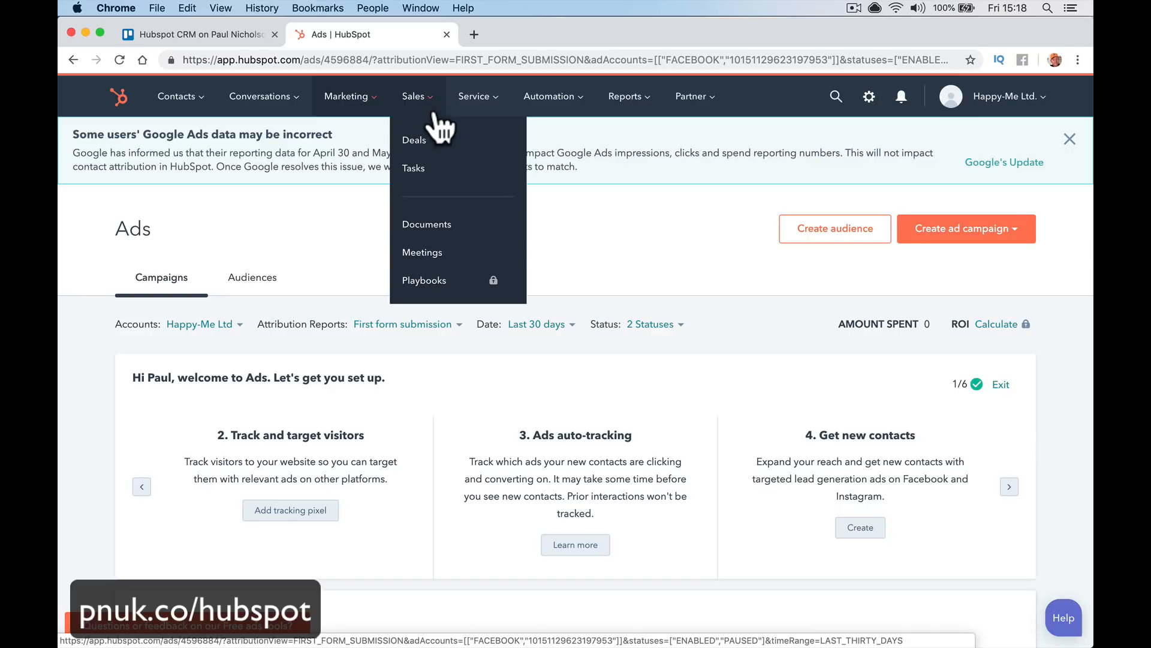
# On the deals pipeline board, drag the first deal one stage forward
pyautogui.click(440, 135)
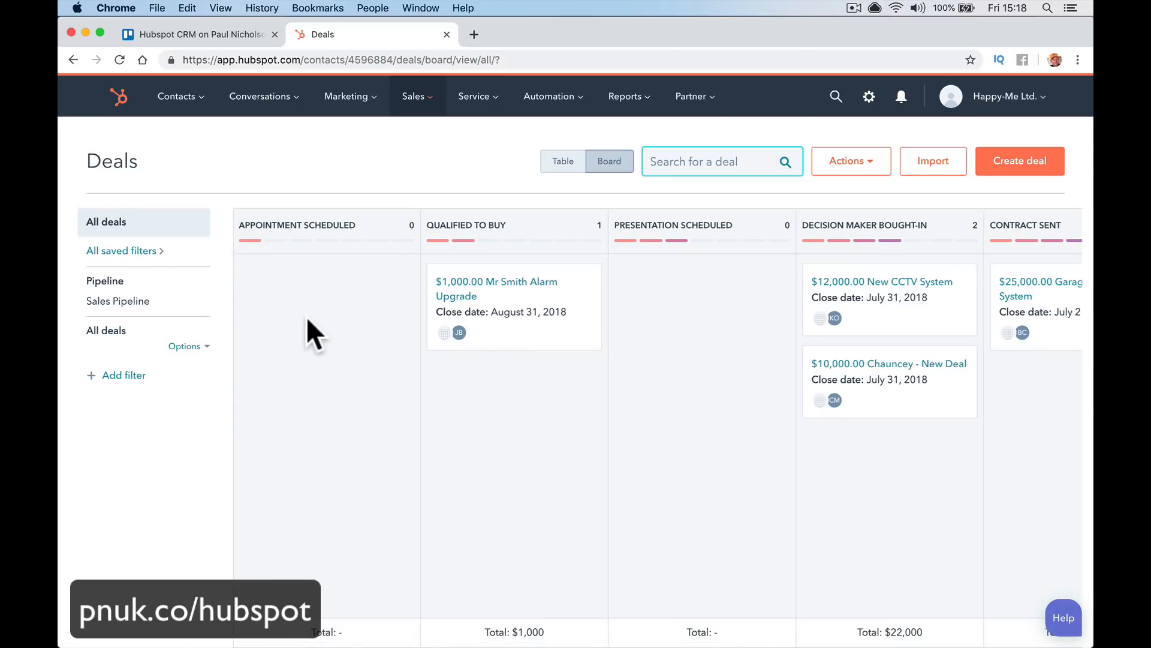
pyautogui.hscroll(10, 308, 316)
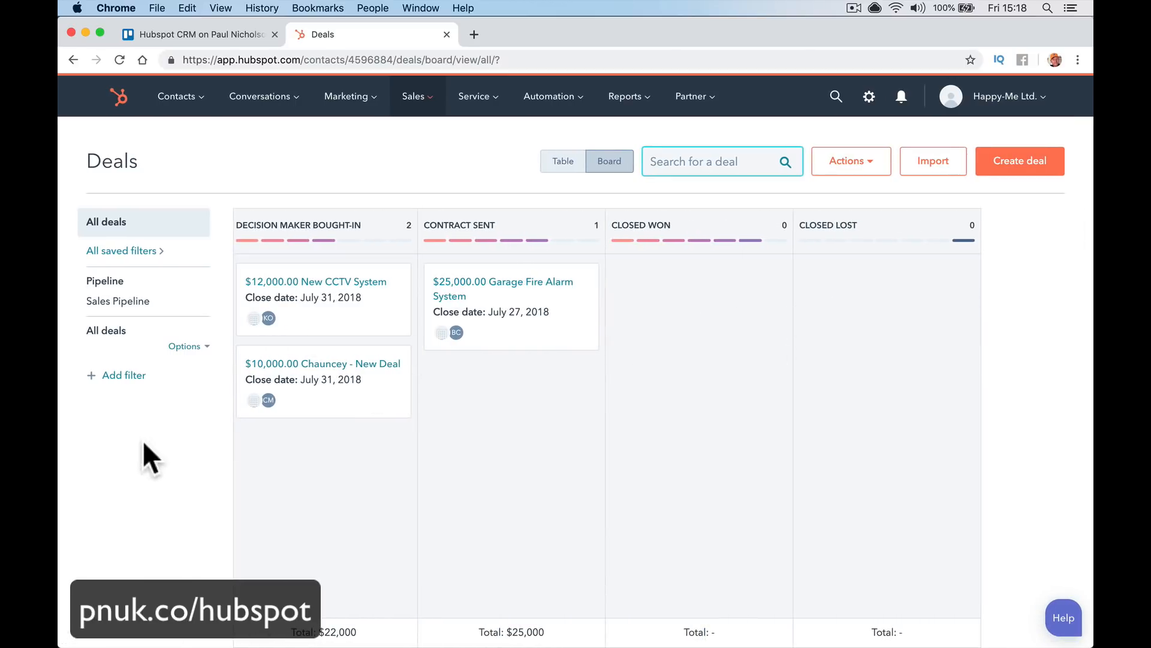
pyautogui.hscroll(-10, 536, 408)
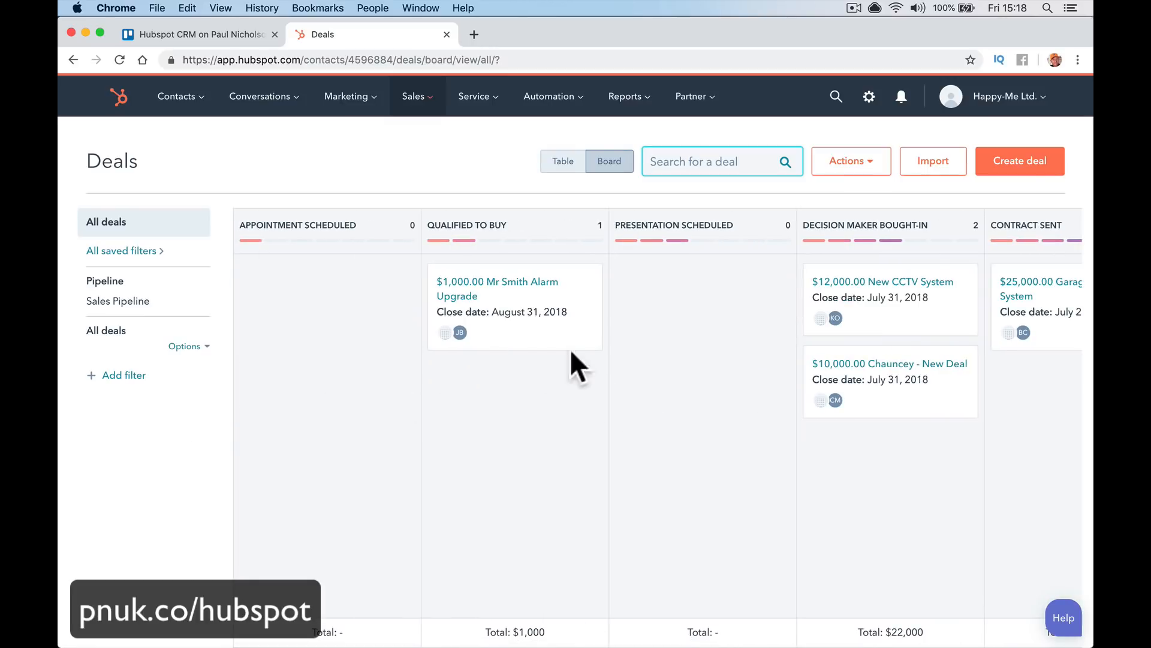
pyautogui.click(451, 232)
pyautogui.moveTo(543, 288); pyautogui.dragTo(684, 282)
# Move Chauncey - New Deal to Contract Sent and Garage Fire Alarm System to Closed Won, then go to Tasks
pyautogui.hscroll(5, 530, 348)
pyautogui.moveTo(517, 368); pyautogui.dragTo(683, 421)
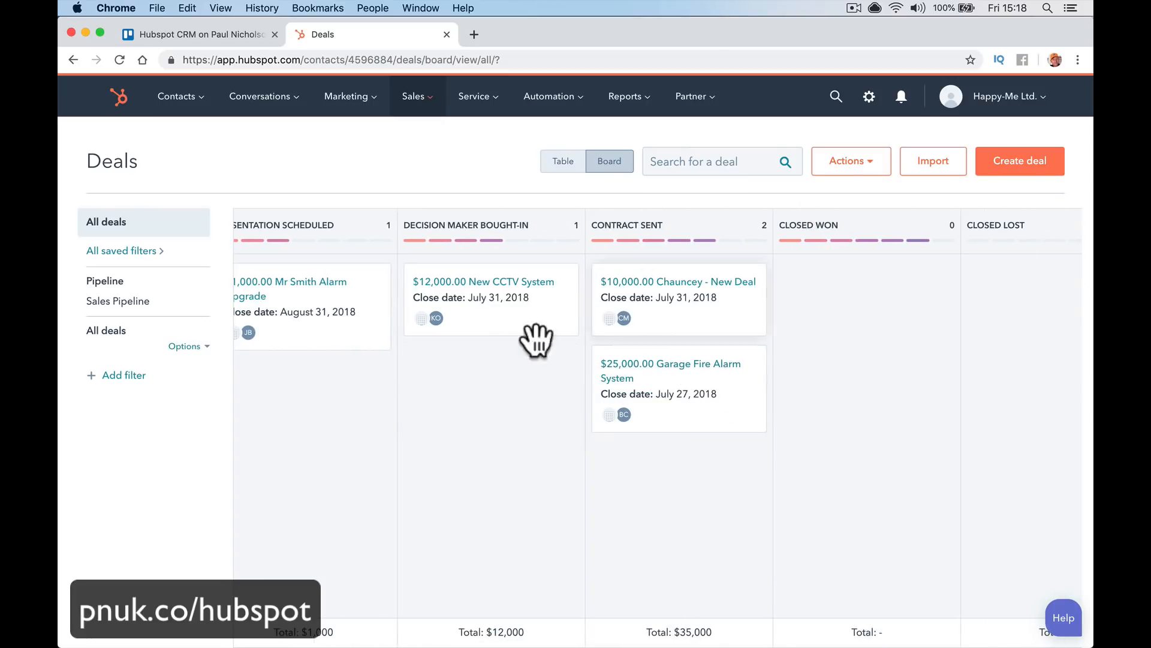
pyautogui.hscroll(4, 528, 371)
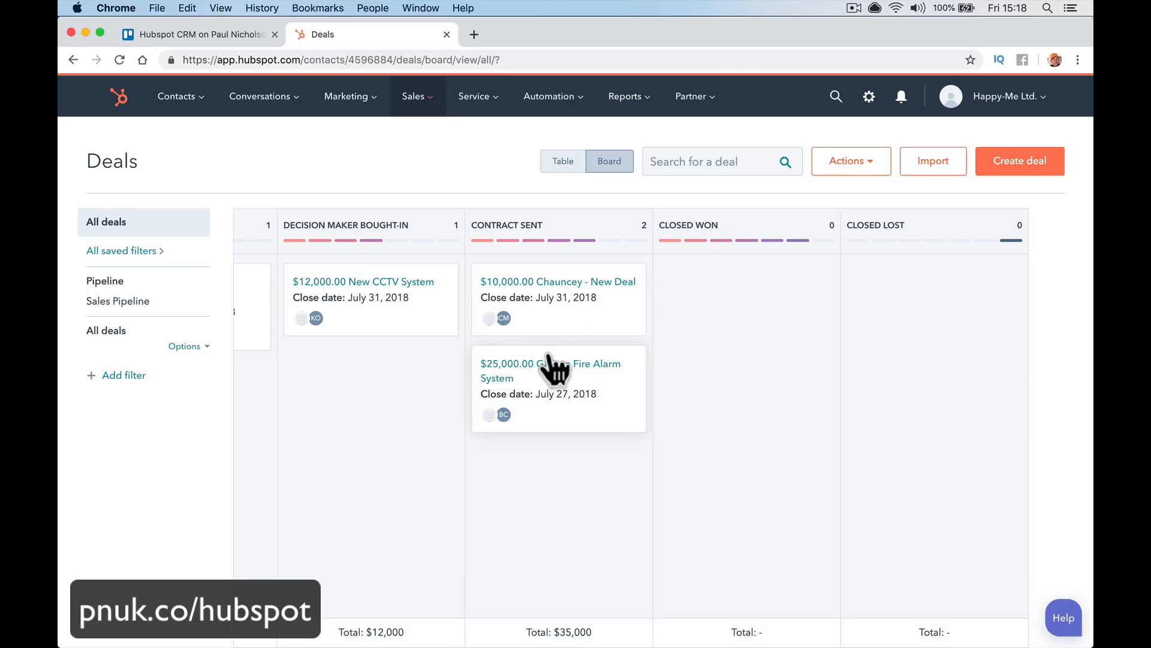
pyautogui.moveTo(552, 367); pyautogui.dragTo(727, 329)
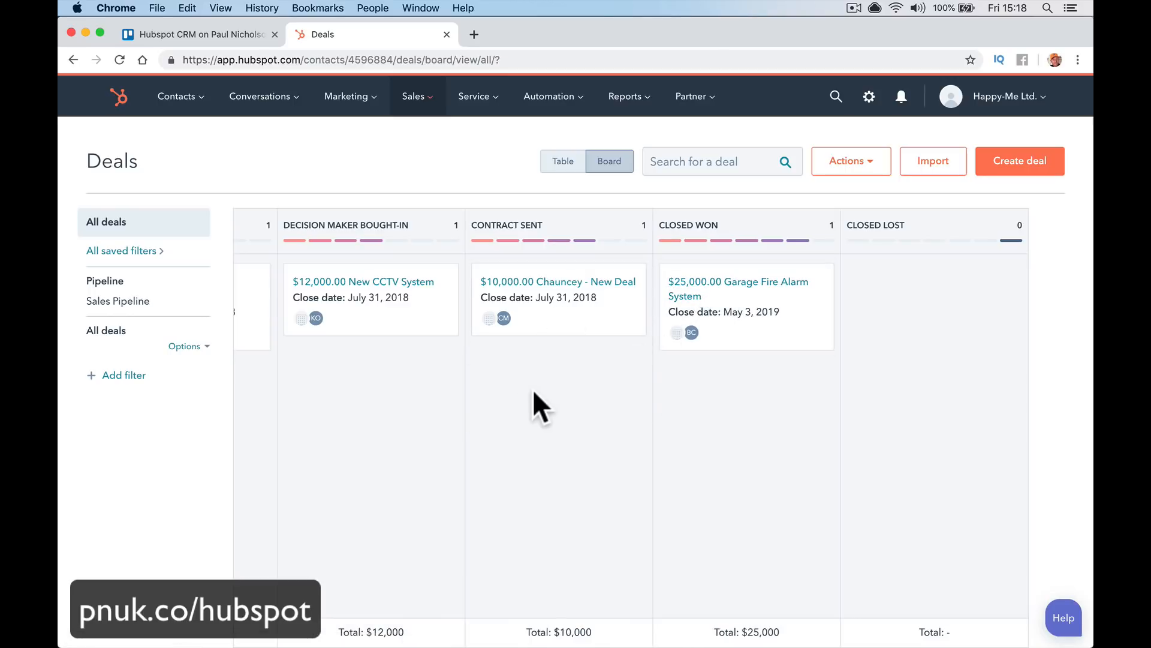
pyautogui.hscroll(-15, 533, 390)
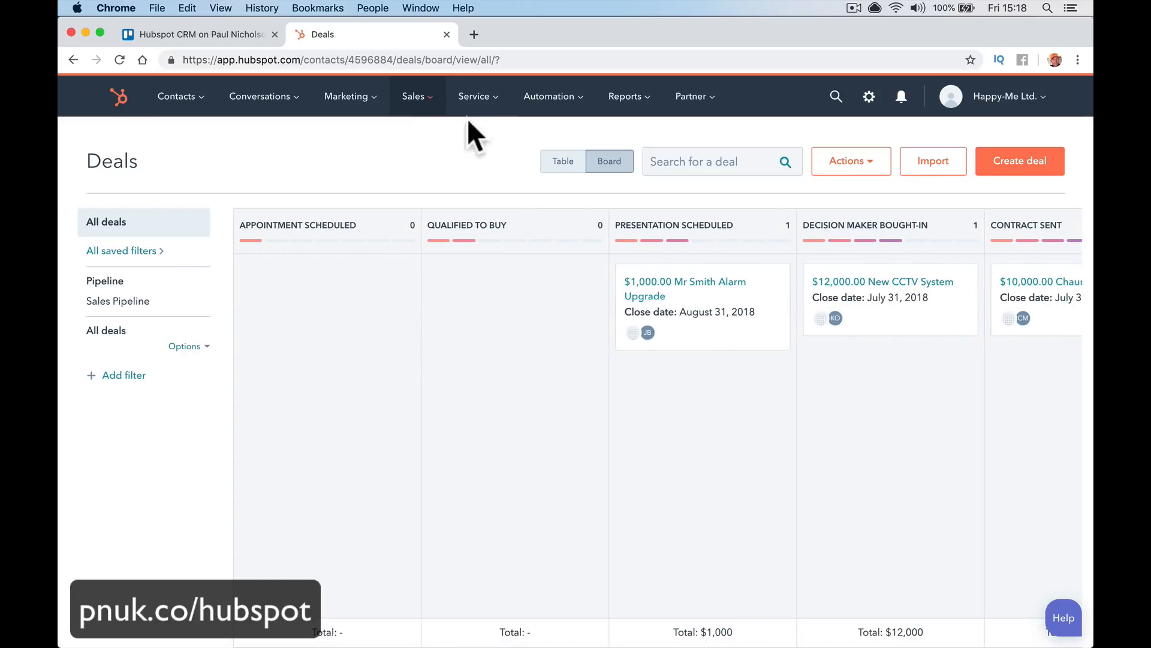
pyautogui.click(427, 162)
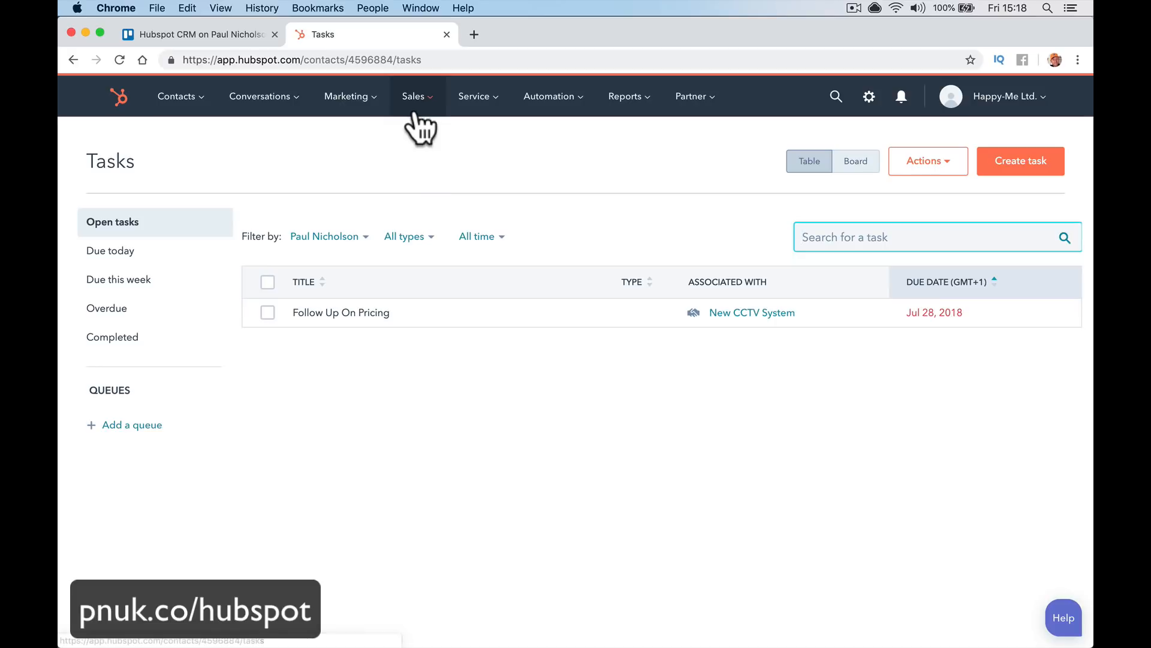
# Visit the Sales Meetings page and then the Service Tickets page
pyautogui.moveTo(422, 114)
pyautogui.click(438, 252)
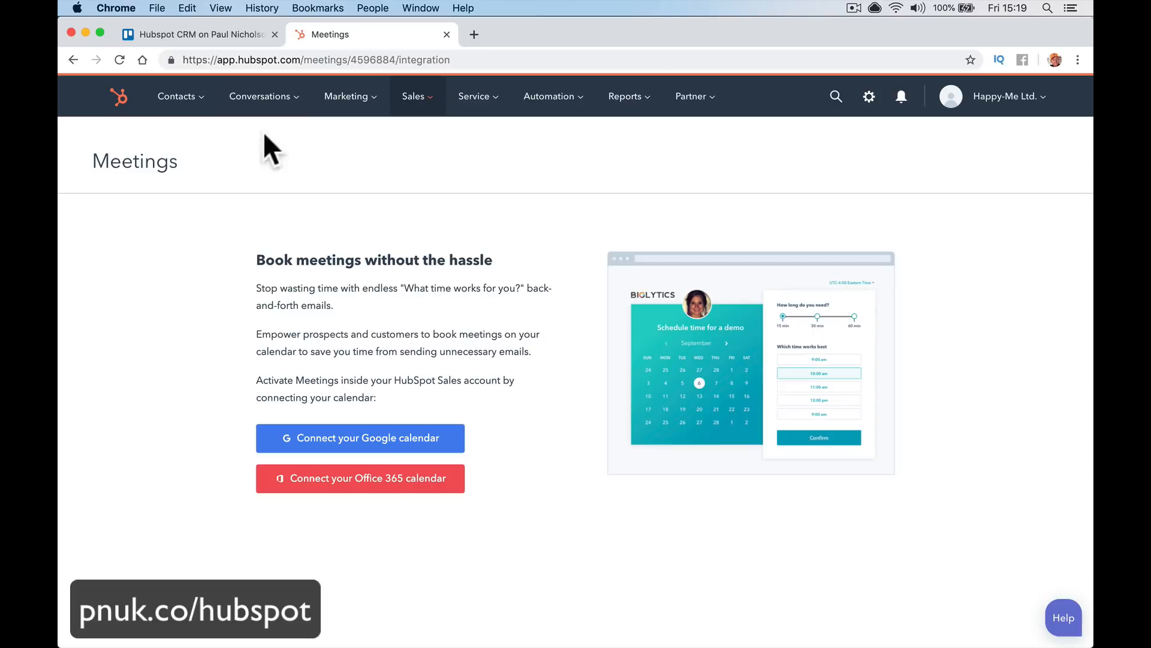
pyautogui.click(491, 111)
pyautogui.click(488, 133)
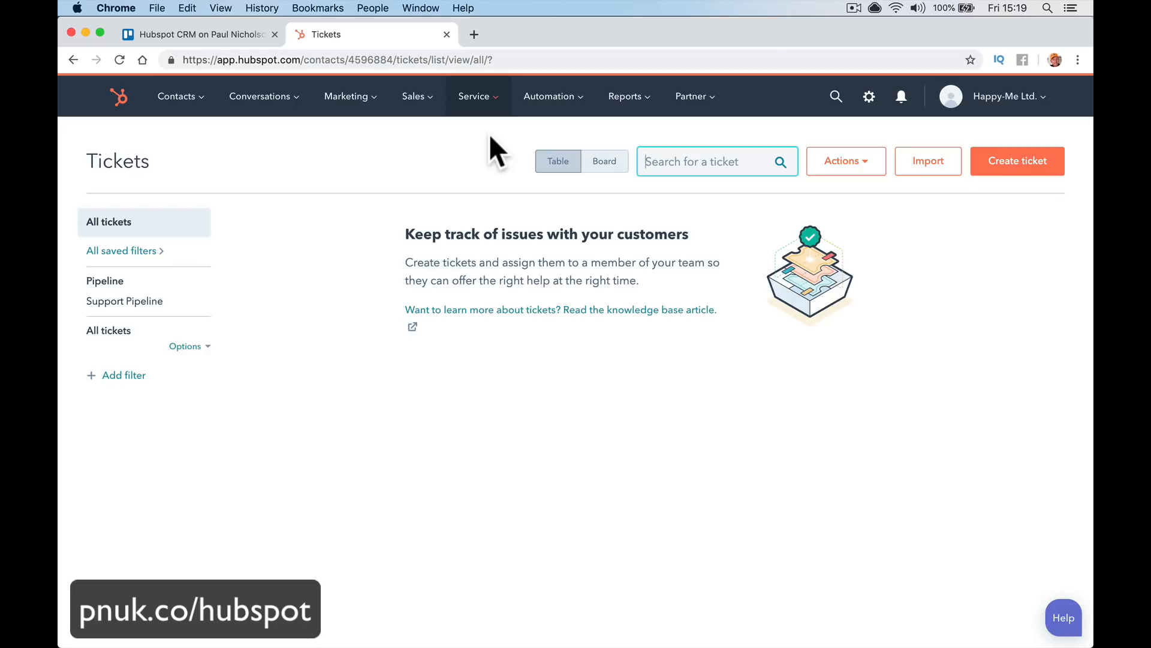
# Browse the Reports menu to Analytics Tools, then on to the Sales Dashboard
pyautogui.click(555, 103)
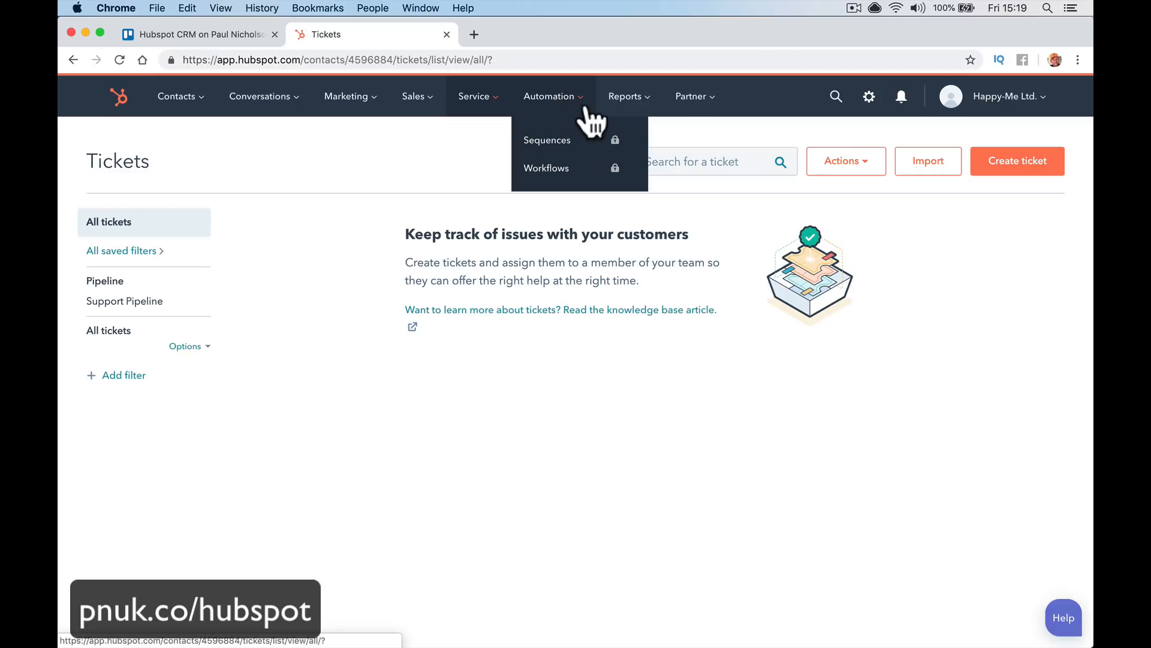
pyautogui.click(621, 111)
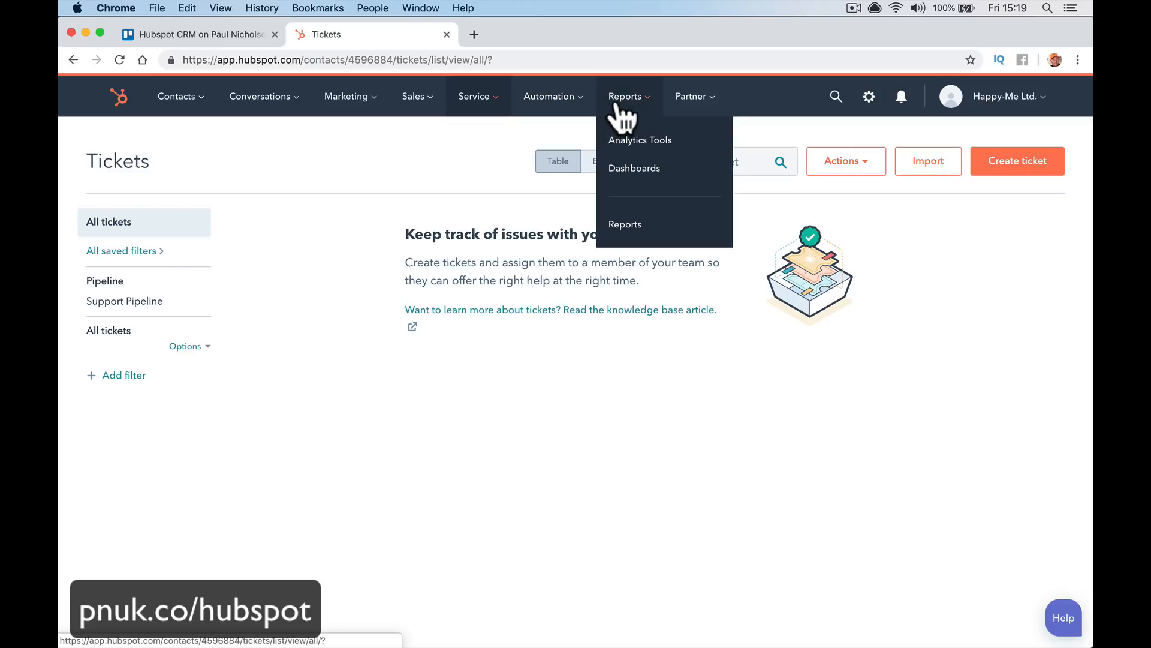
pyautogui.click(619, 113)
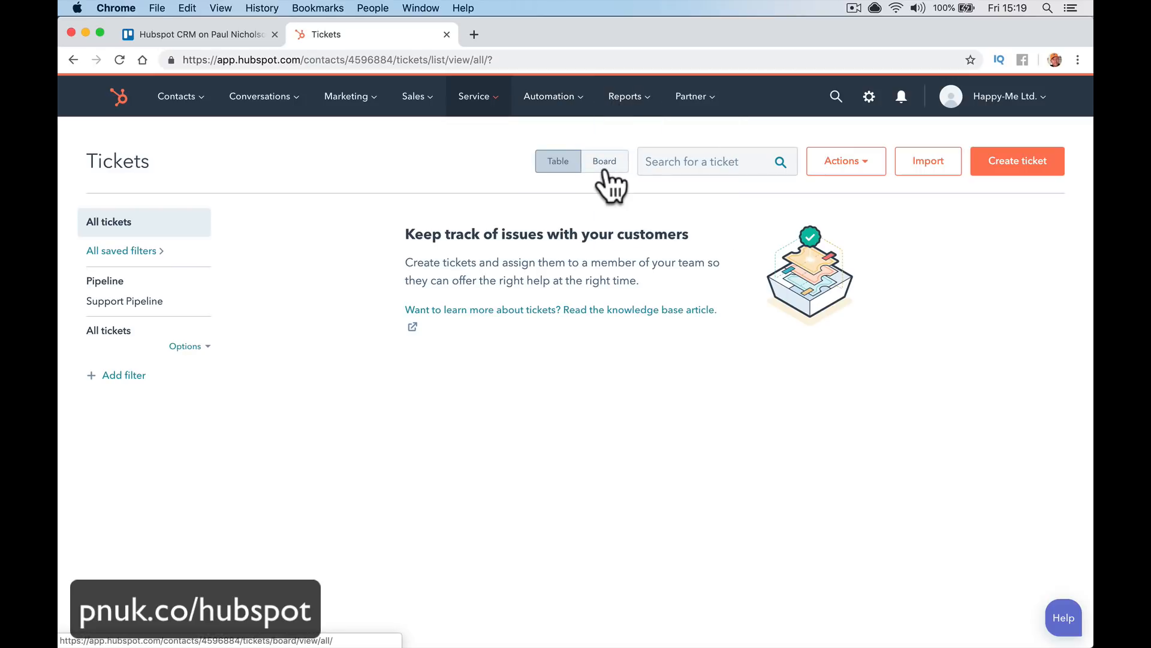
pyautogui.click(629, 110)
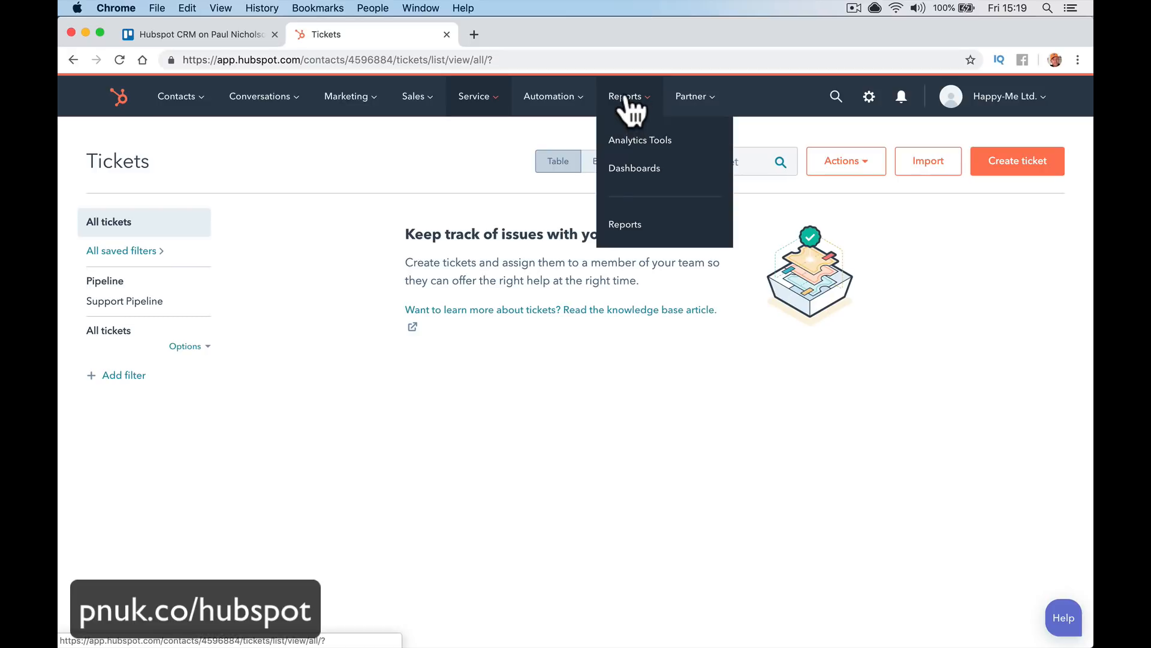
pyautogui.click(630, 140)
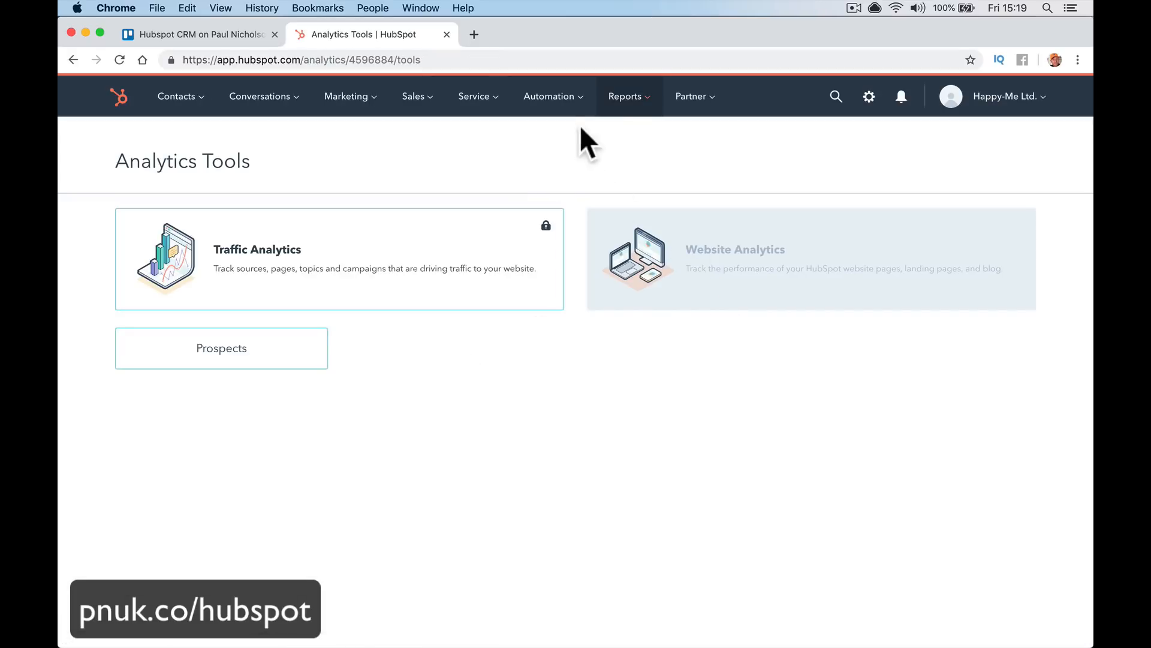
pyautogui.click(623, 100)
pyautogui.click(627, 221)
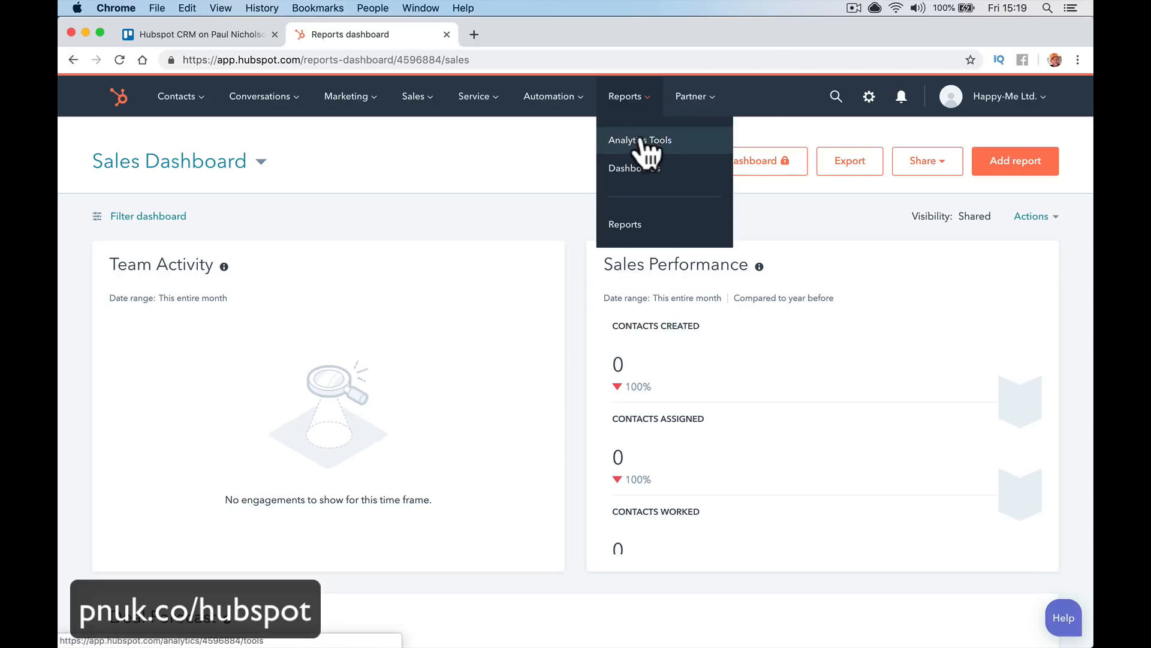
# Revisit Analytics Tools, return to the Sales Dashboard and bring up the global CRM search panel
pyautogui.click(644, 143)
pyautogui.moveTo(625, 96)
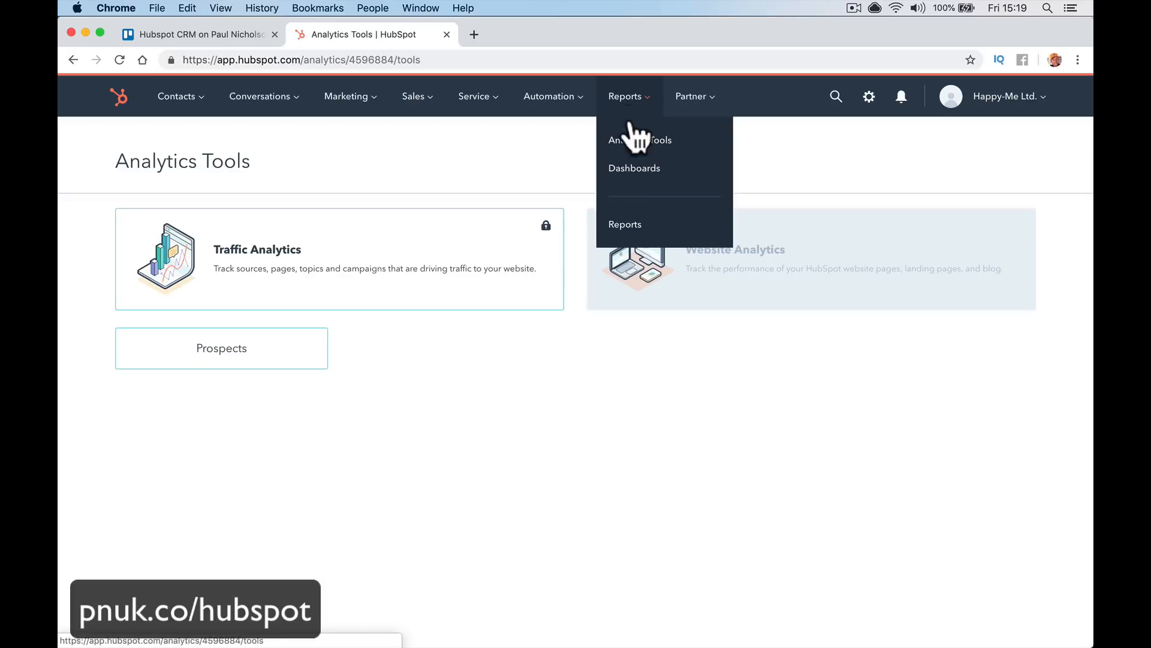
pyautogui.click(635, 167)
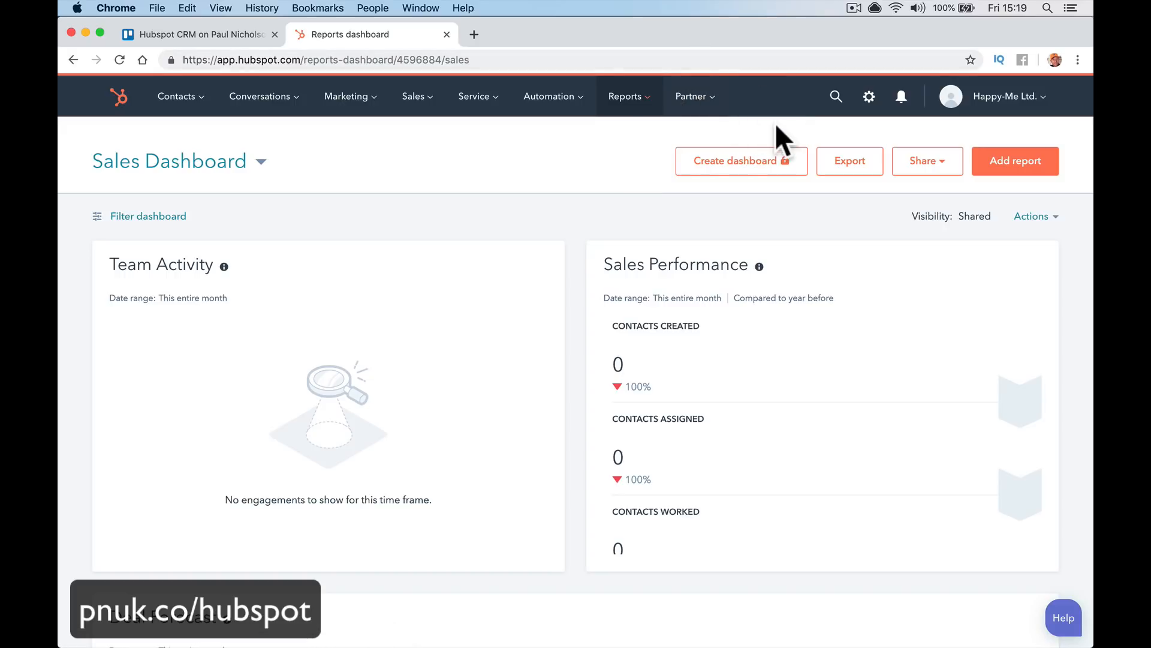
pyautogui.click(846, 97)
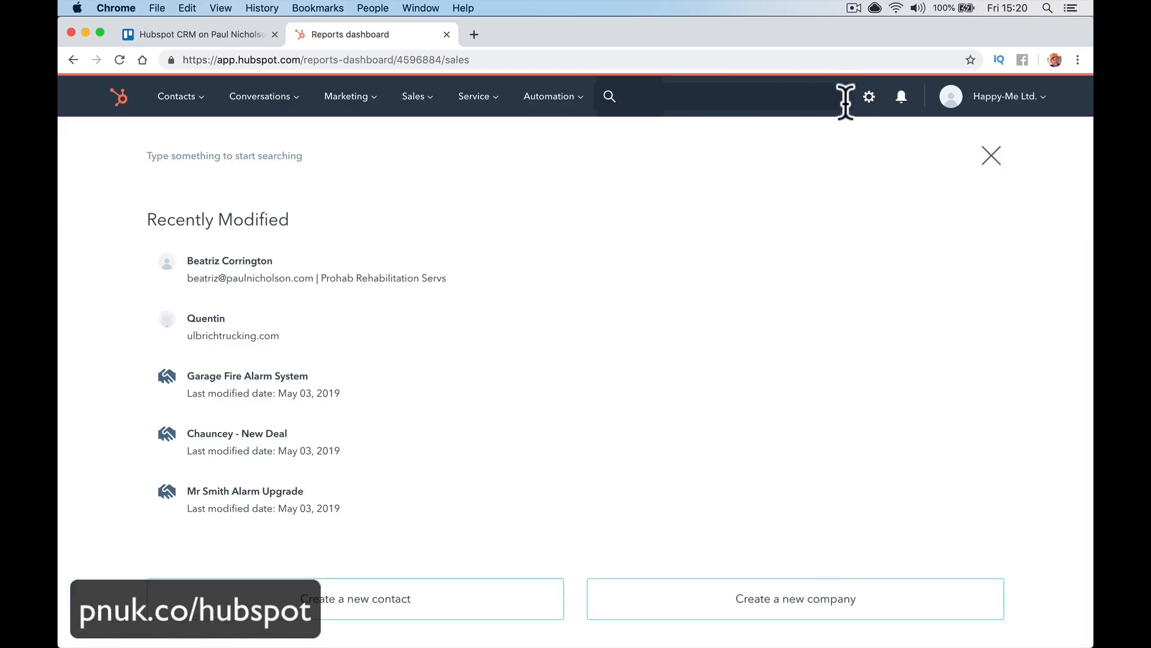
# Open account Settings, check the account and profile menu, then look at the Contacts menu
pyautogui.click(870, 101)
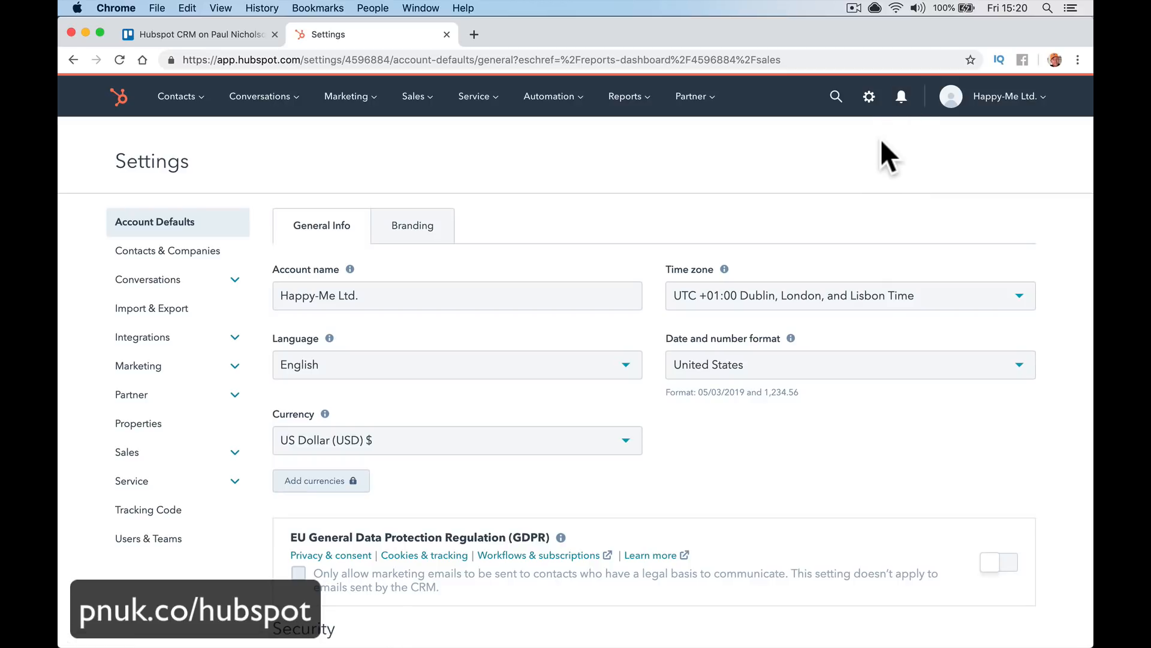
pyautogui.click(988, 105)
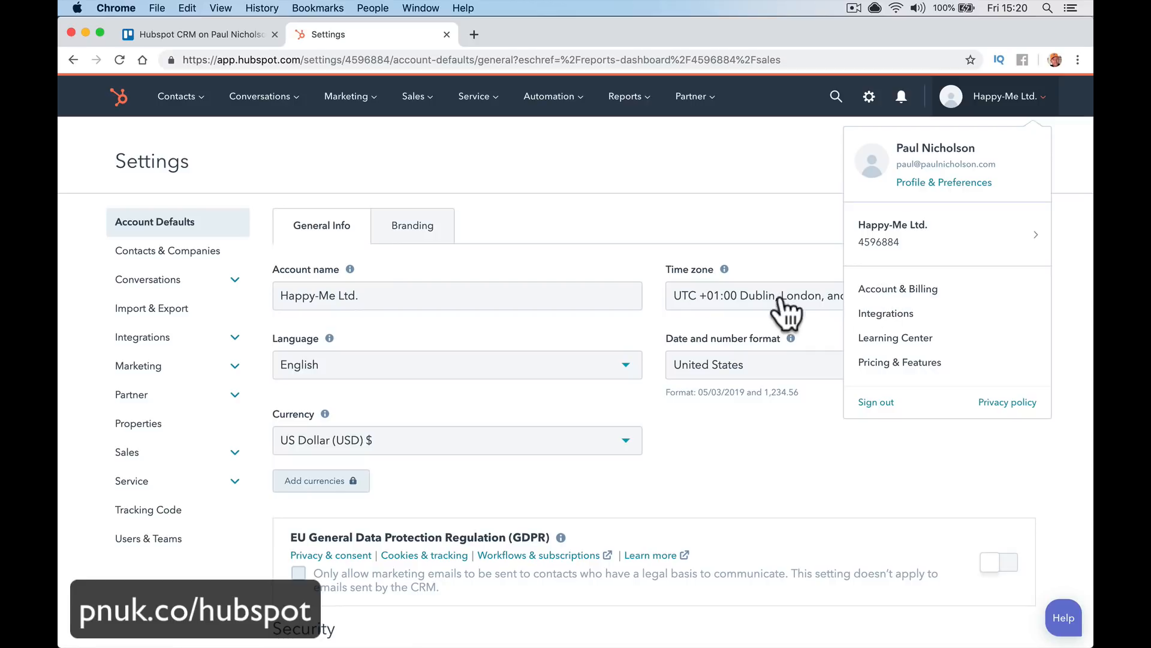
pyautogui.click(681, 202)
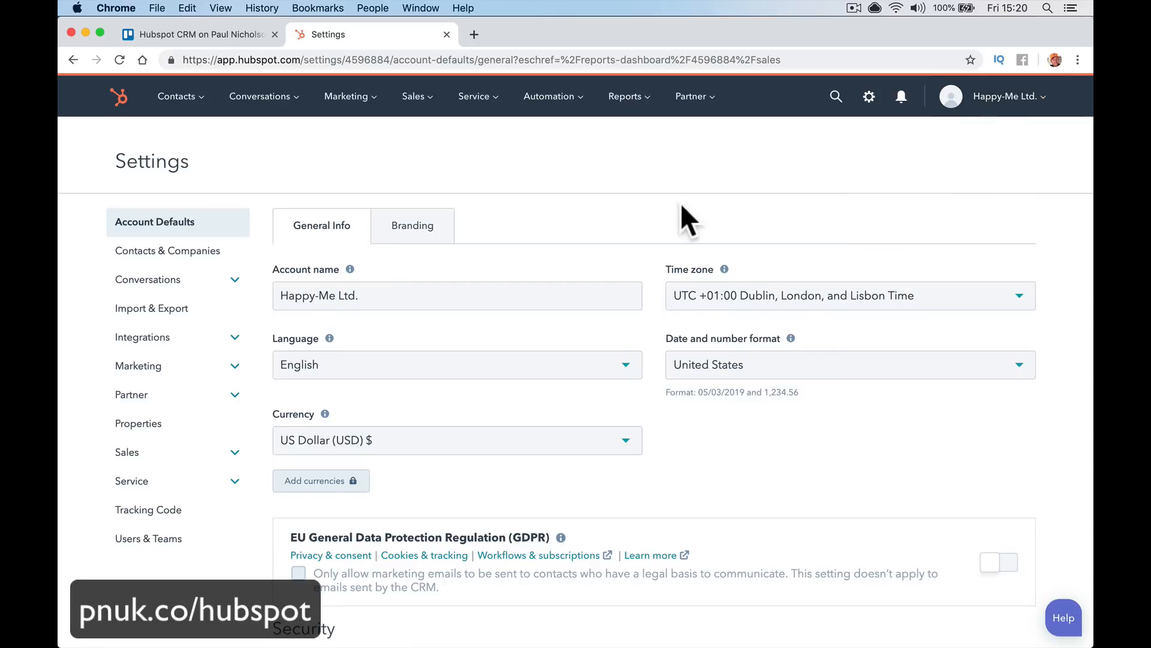
pyautogui.click(188, 111)
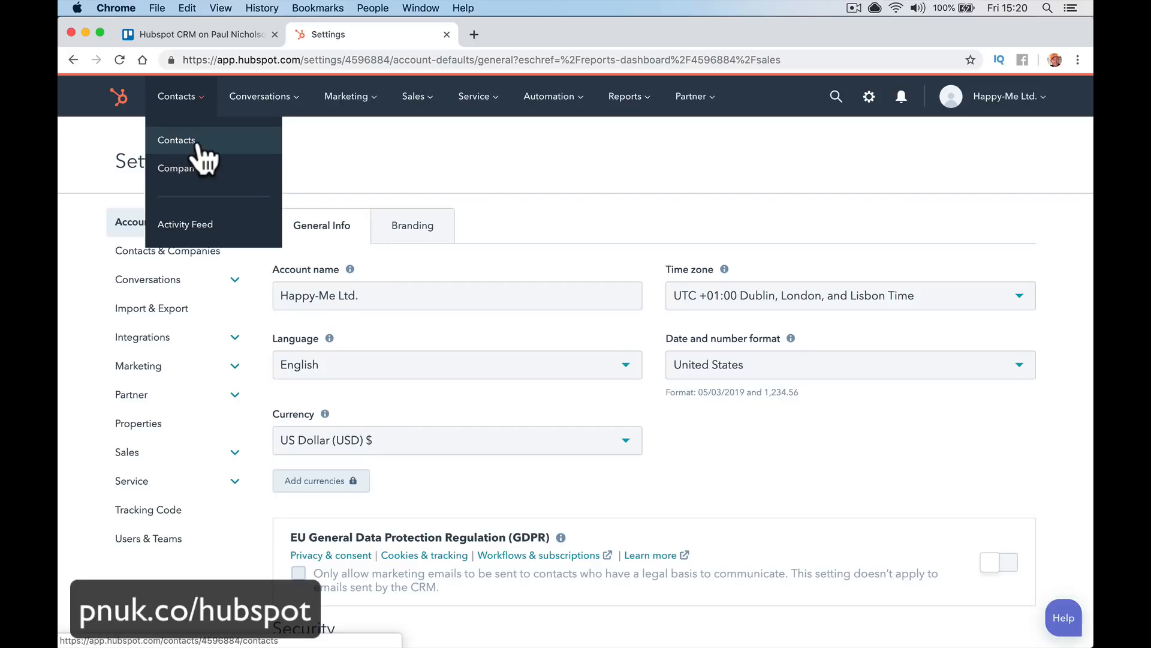
pyautogui.moveTo(421, 111)
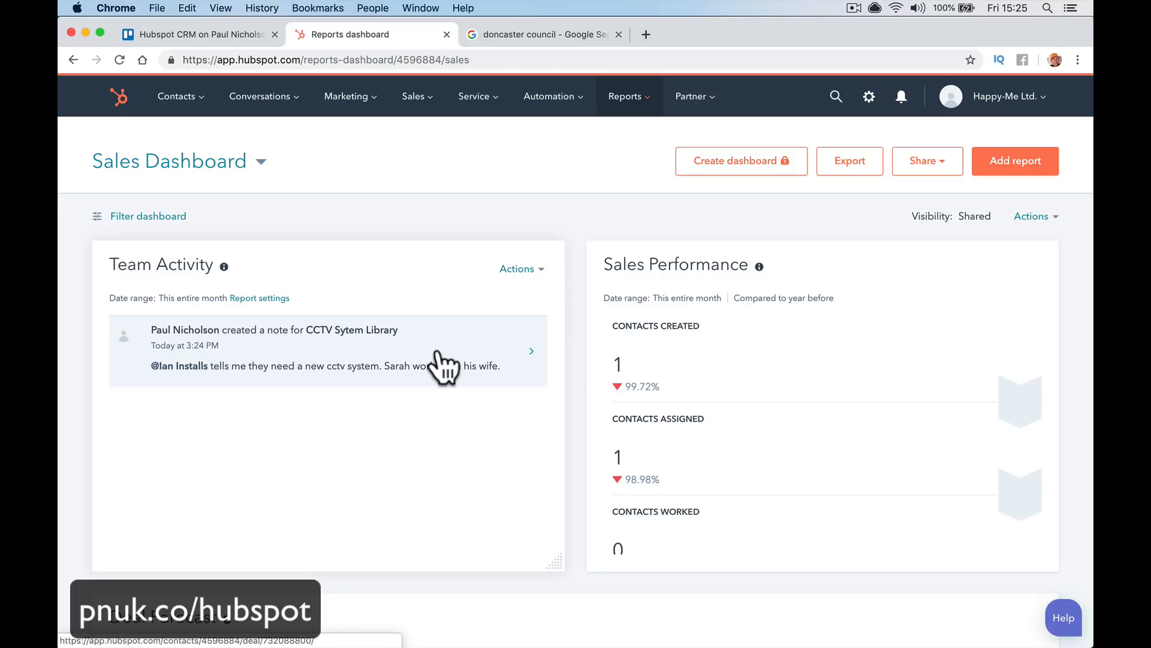
# Start a new deal named 'Fire Alarm Leisure Centre', correcting the 'Center' spelling
pyautogui.moveTo(413, 101)
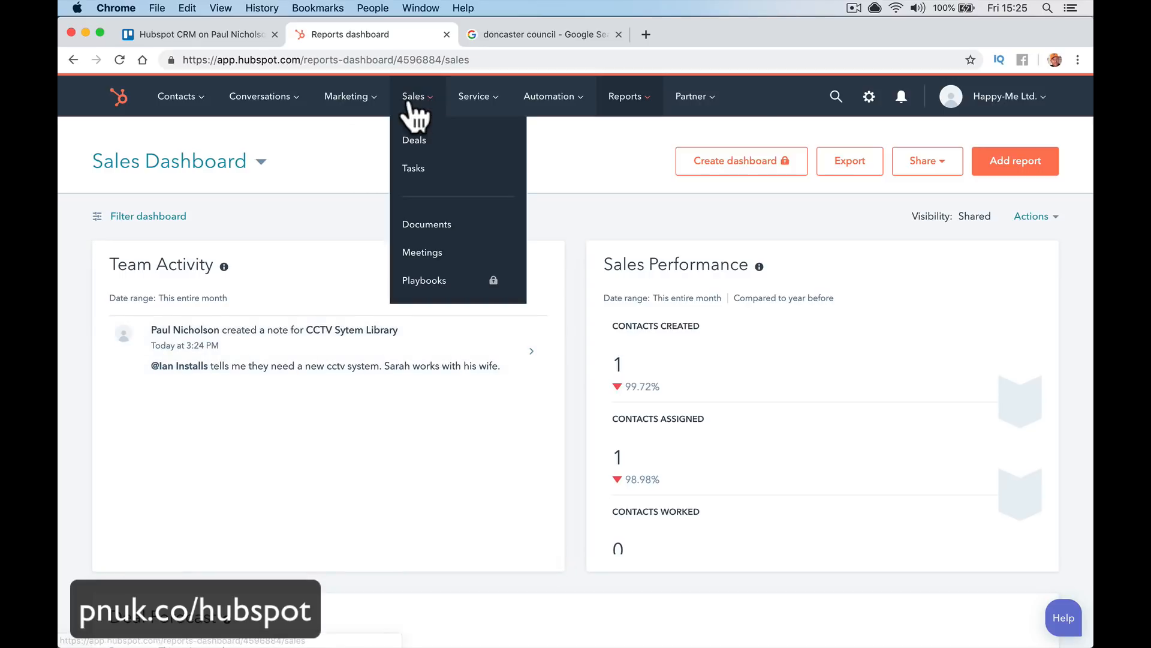
pyautogui.click(417, 144)
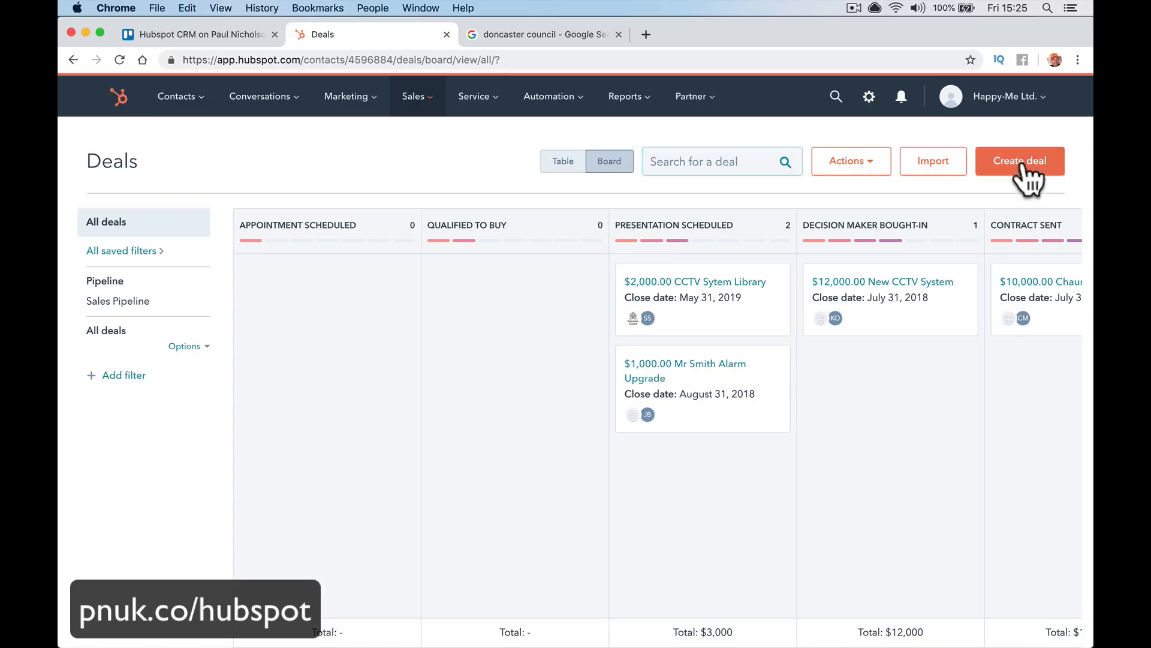
pyautogui.click(1023, 160)
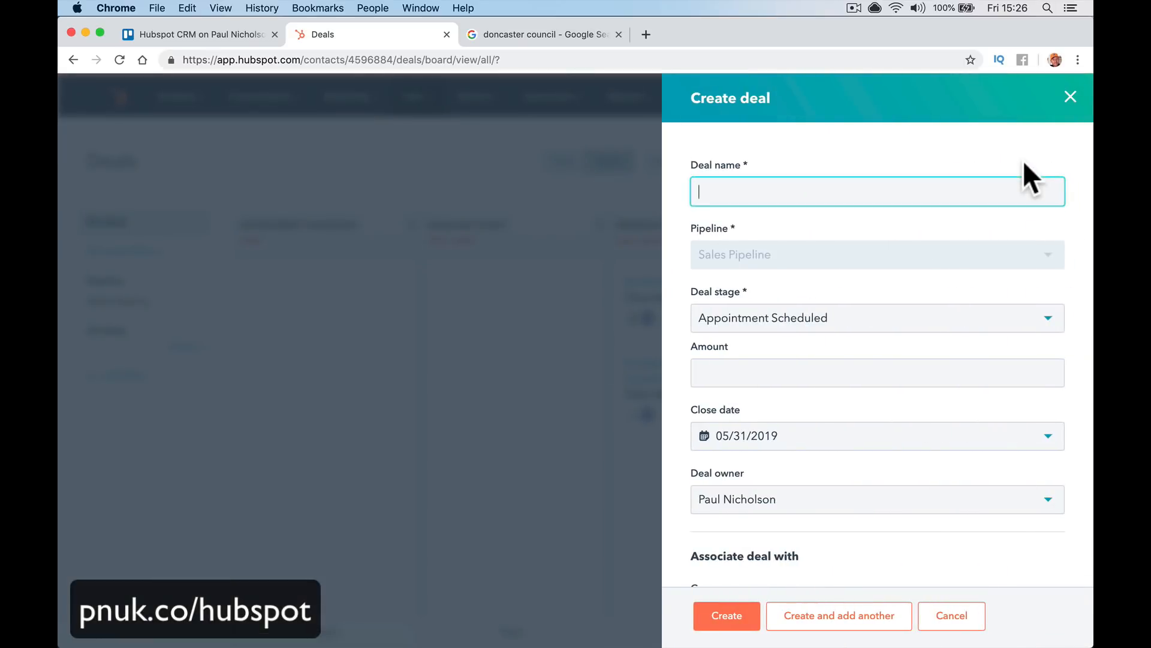
pyautogui.write('Fire Alarm Leisure ')
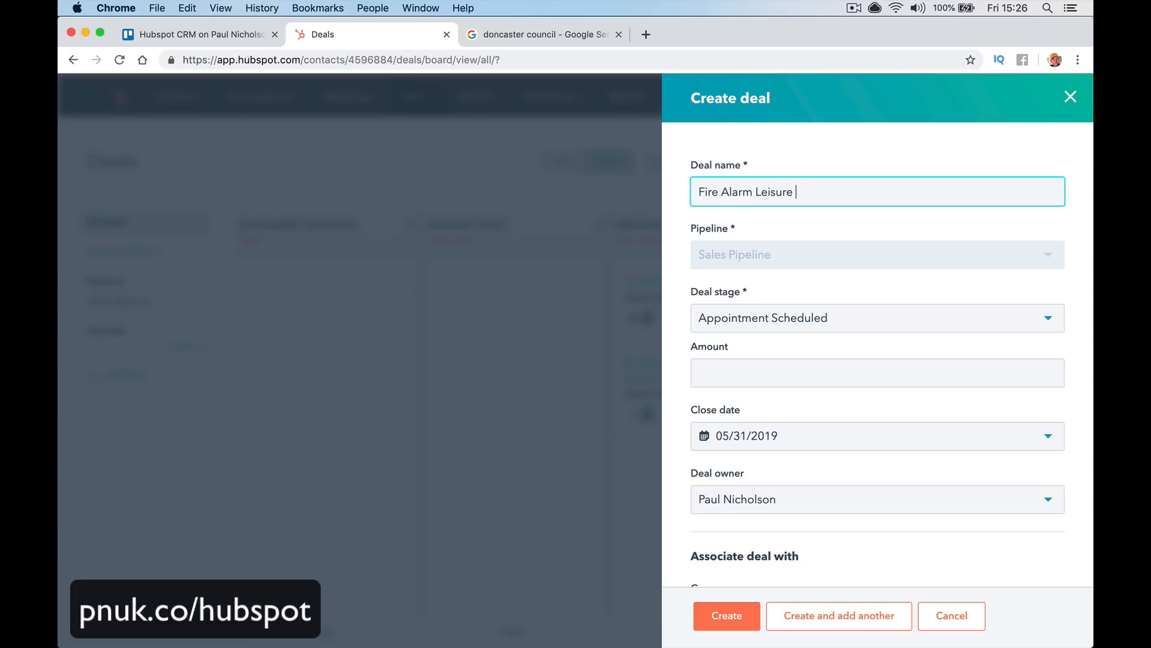
pyautogui.write('Center')
pyautogui.press('Tab')
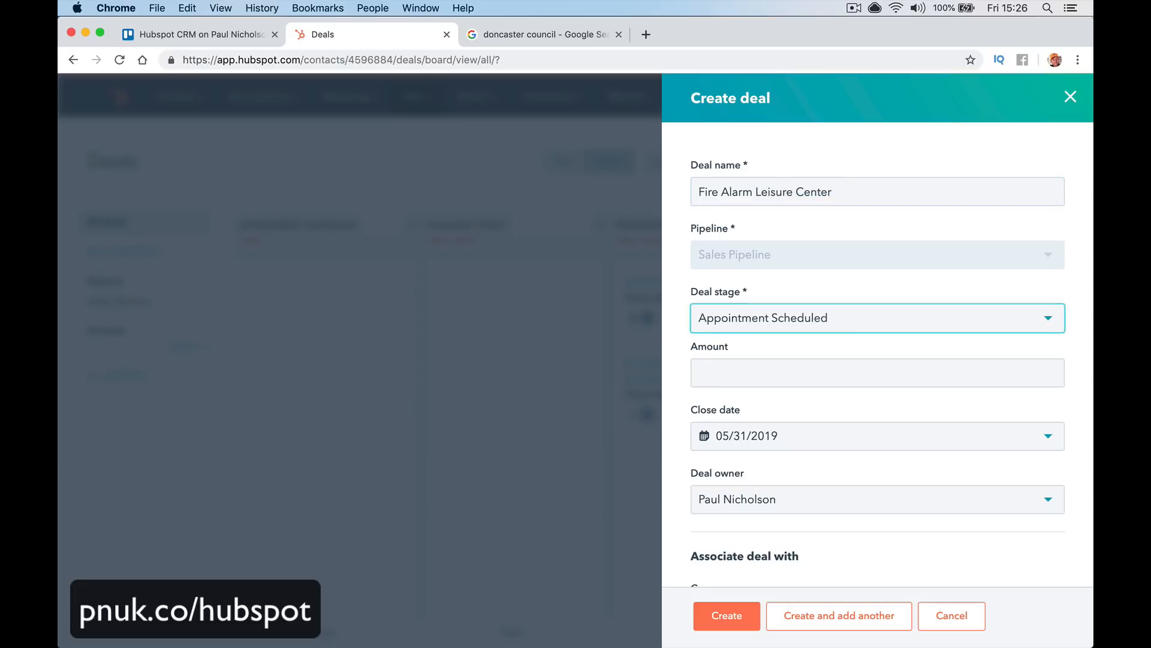
pyautogui.scroll(-1, 817, 288)
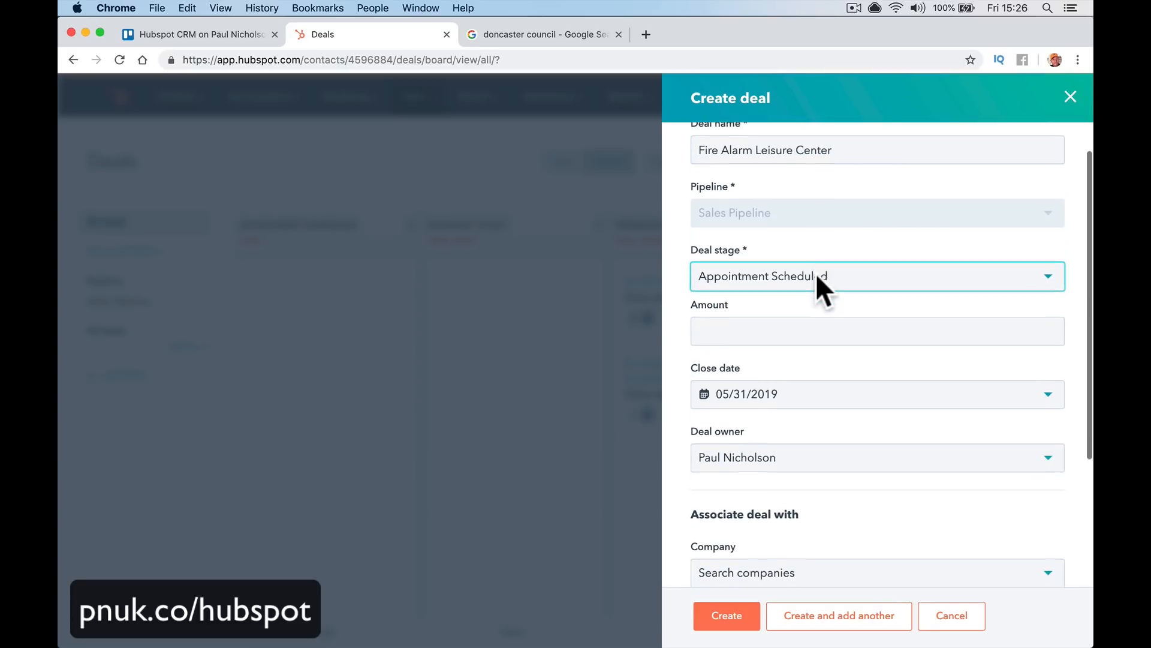
pyautogui.click(832, 148)
pyautogui.press('BackSpace')
pyautogui.press('BackSpace')
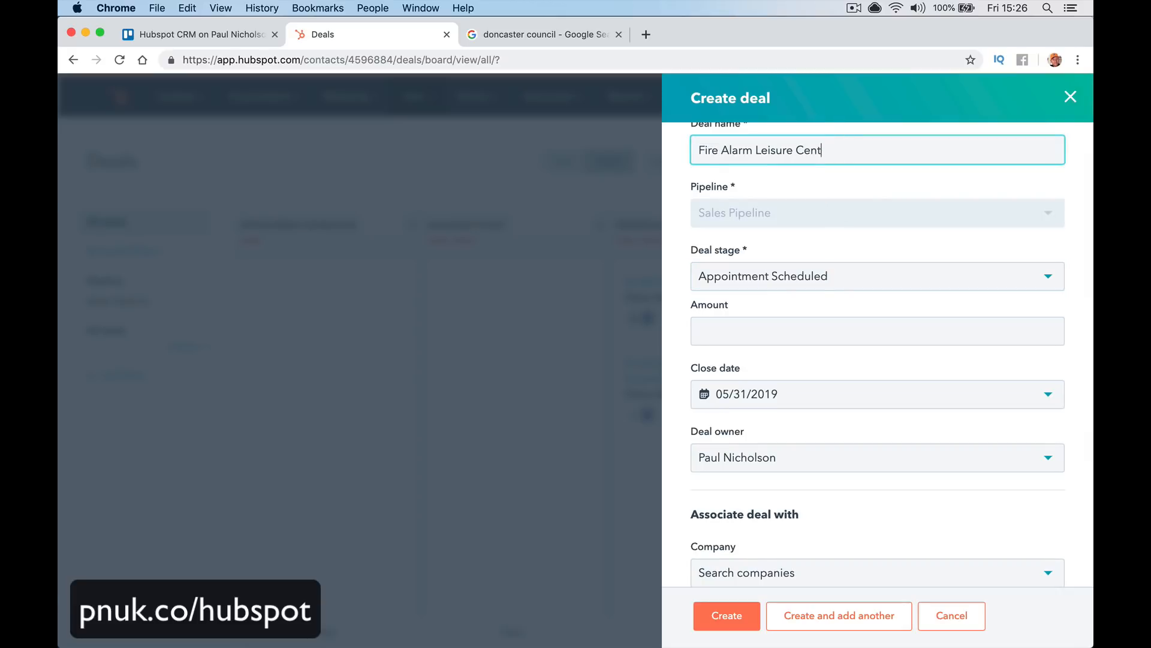
pyautogui.write('re')
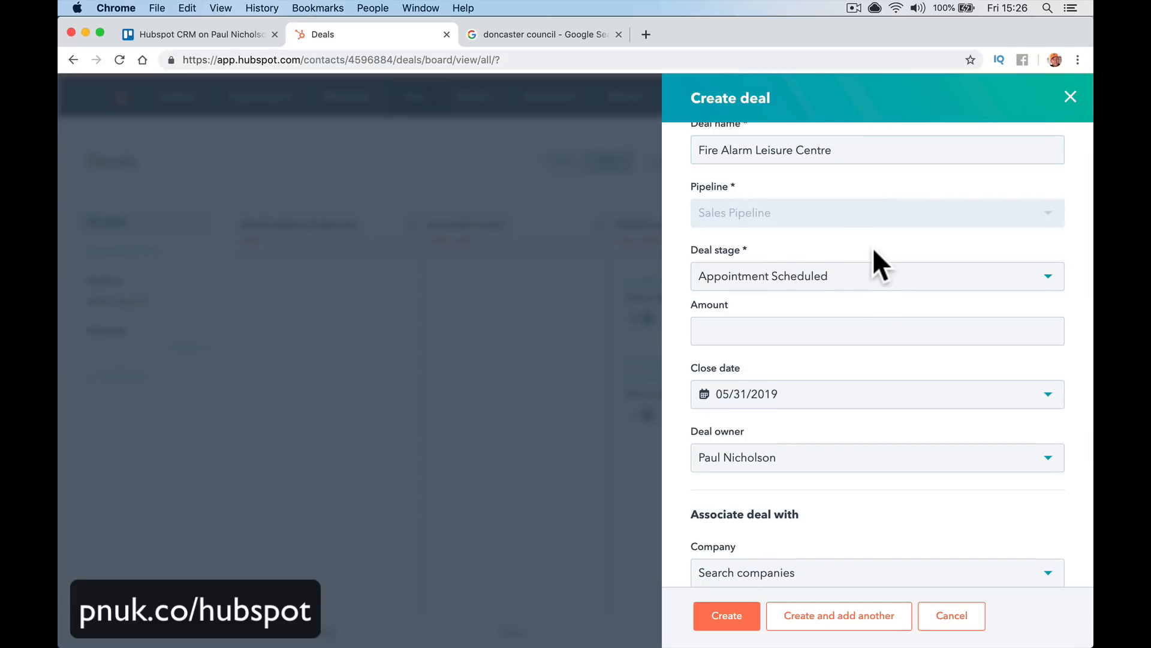
pyautogui.scroll(-1, 872, 248)
# Keep stage Appointment Scheduled, enter amount 30000 and set the close date to June 30, 2019
pyautogui.click(872, 251)
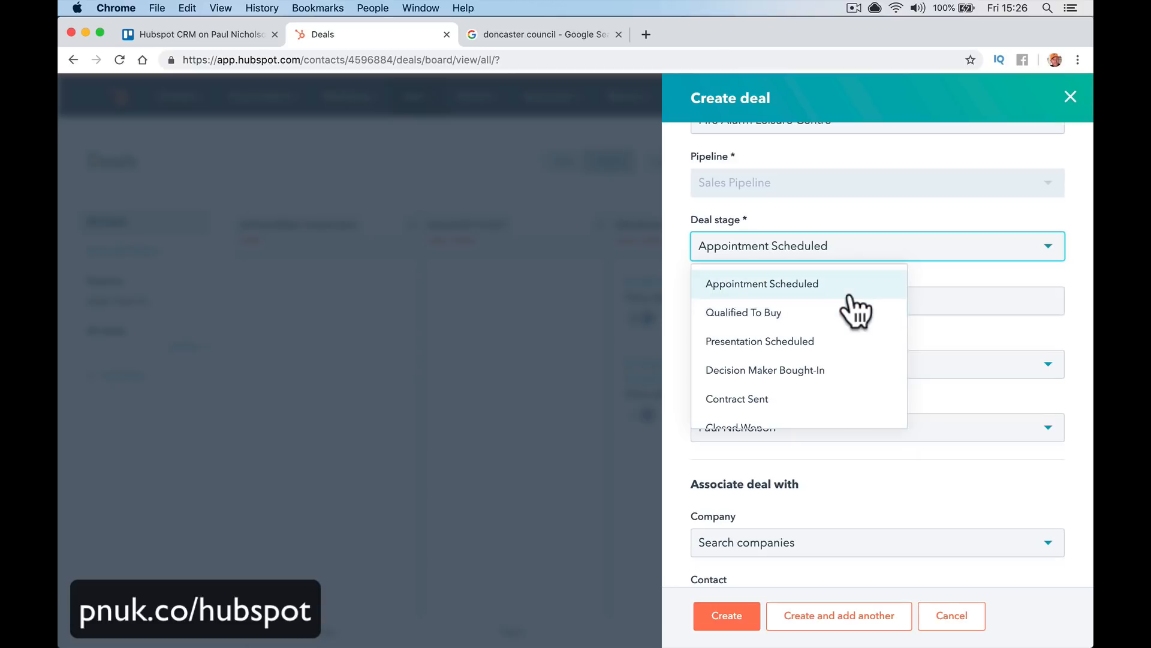
pyautogui.scroll(-1, 862, 353)
pyautogui.scroll(-2, 862, 358)
pyautogui.scroll(2, 861, 357)
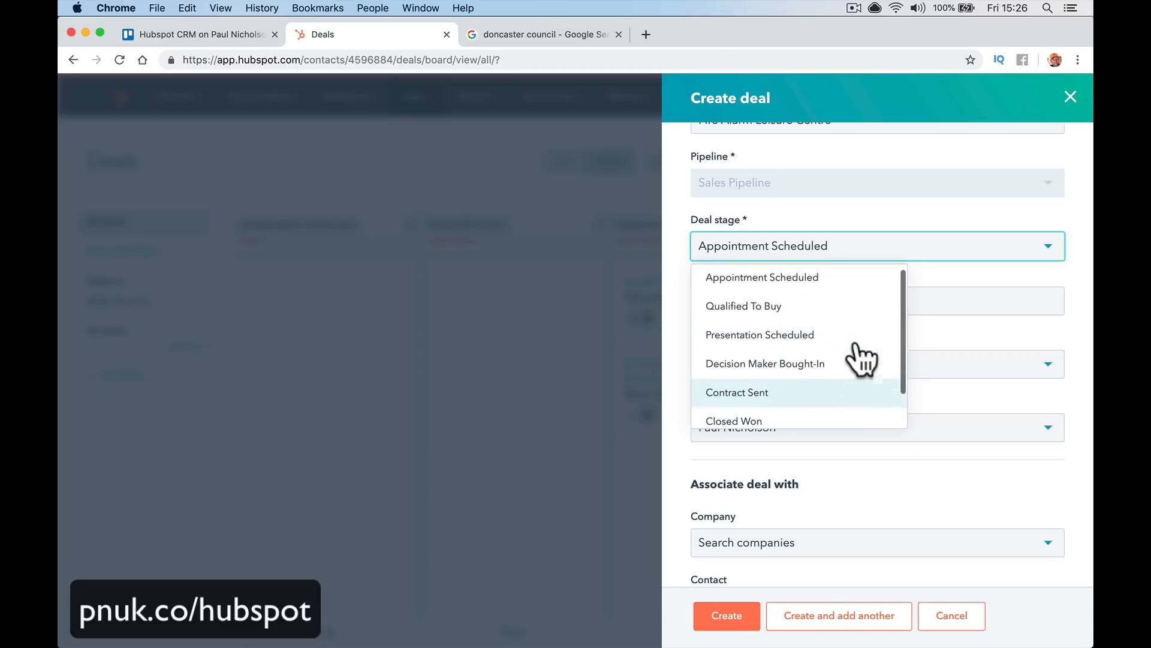
pyautogui.click(850, 287)
pyautogui.click(842, 299)
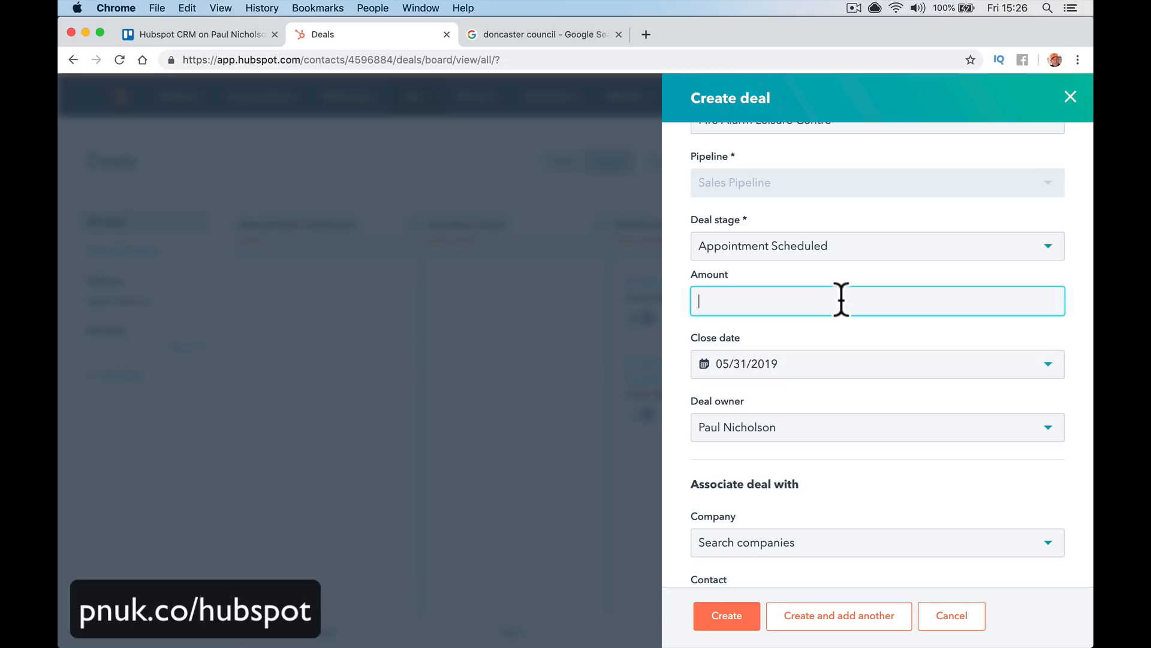
pyautogui.write('30000')
pyautogui.press('Tab')
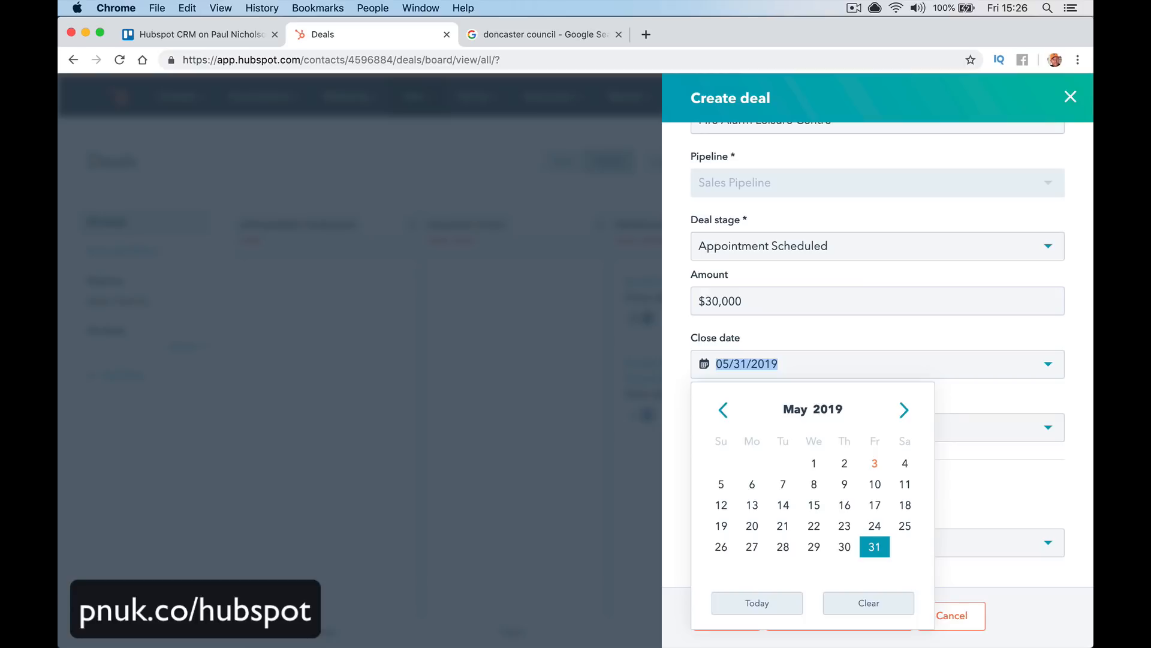
pyautogui.click(819, 297)
pyautogui.click(815, 366)
pyautogui.click(904, 411)
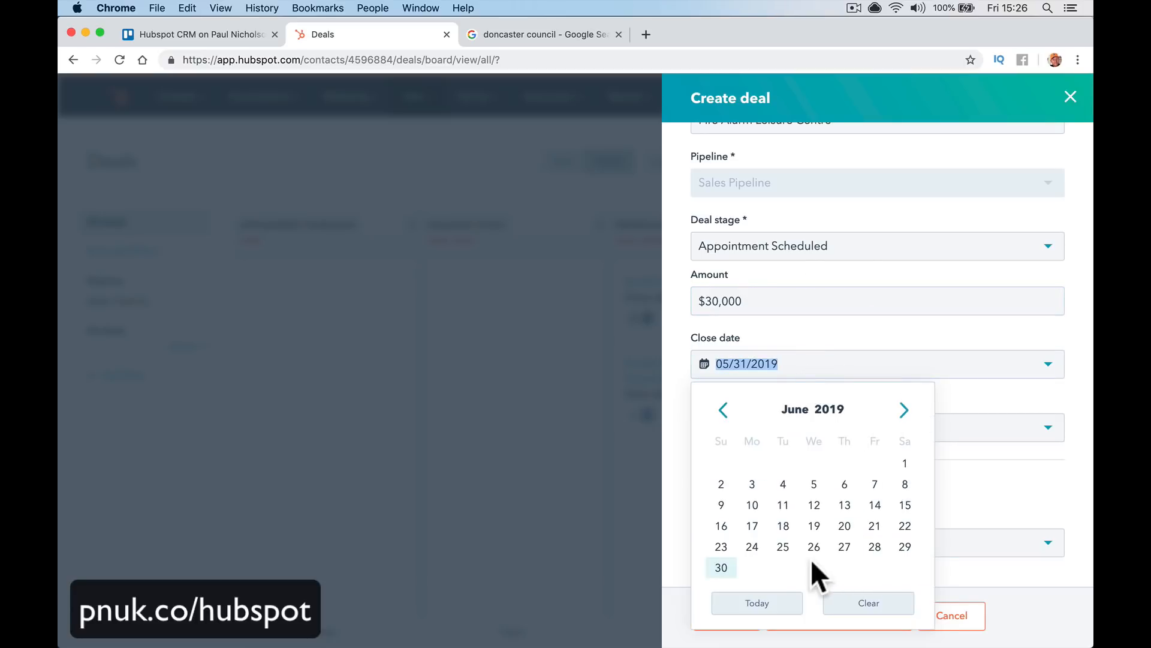
pyautogui.click(723, 568)
# Keep the current deal owner, leave the company unlinked, and create the deal
pyautogui.scroll(-3, 848, 404)
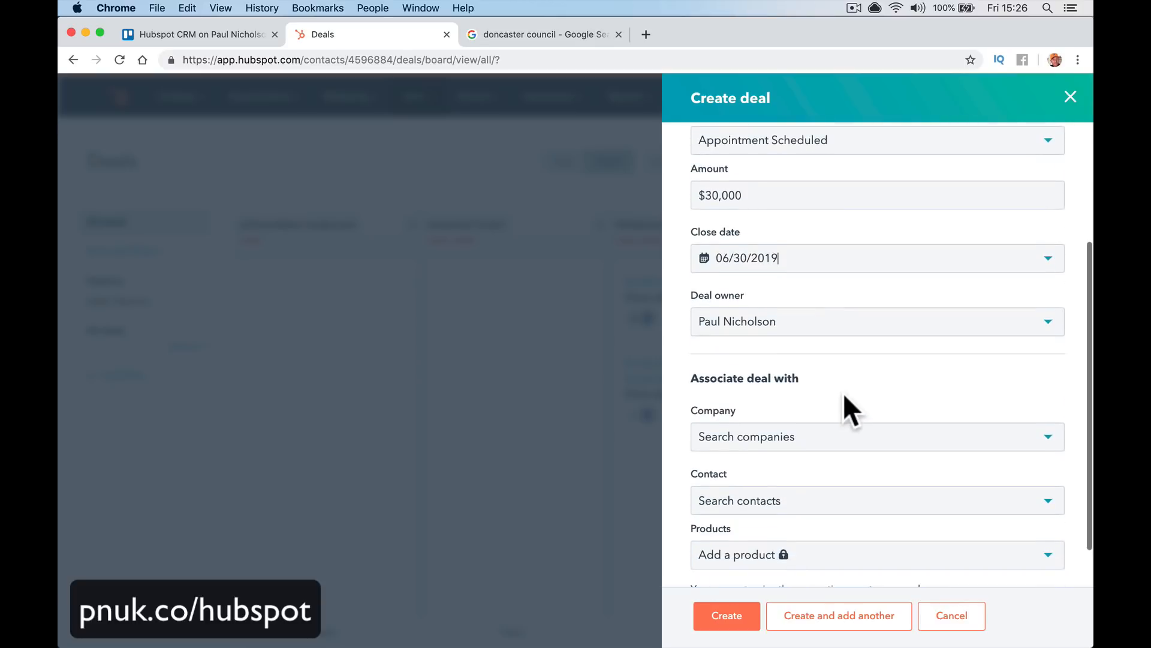
pyautogui.click(832, 326)
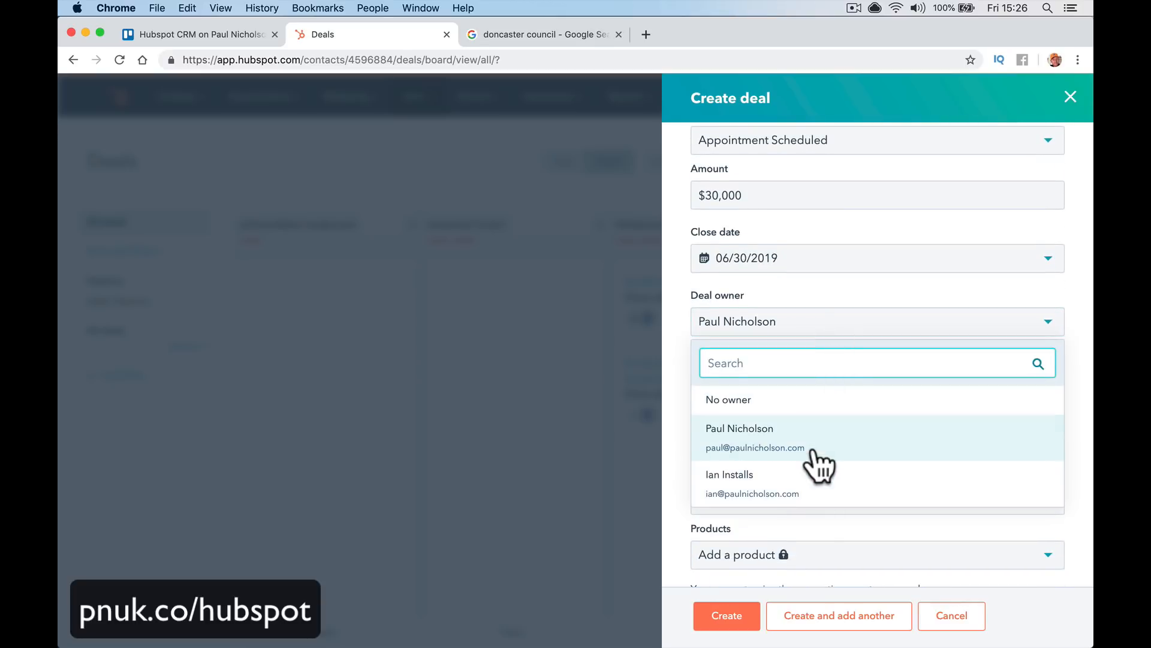
pyautogui.click(814, 449)
pyautogui.scroll(-2, 819, 464)
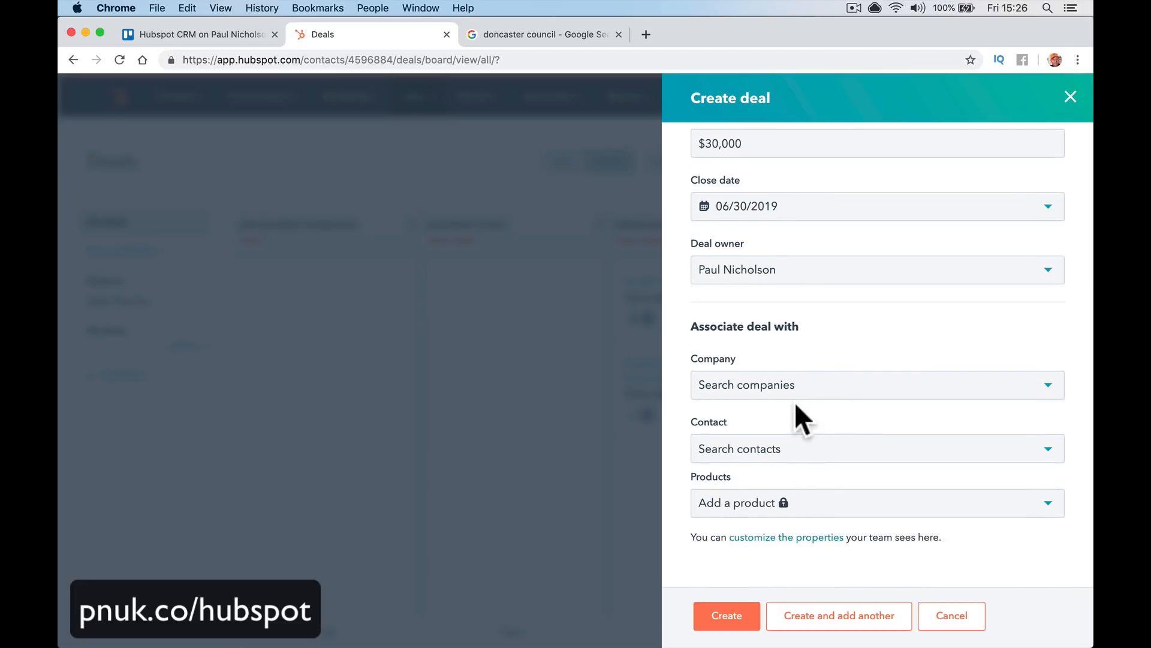
pyautogui.click(811, 396)
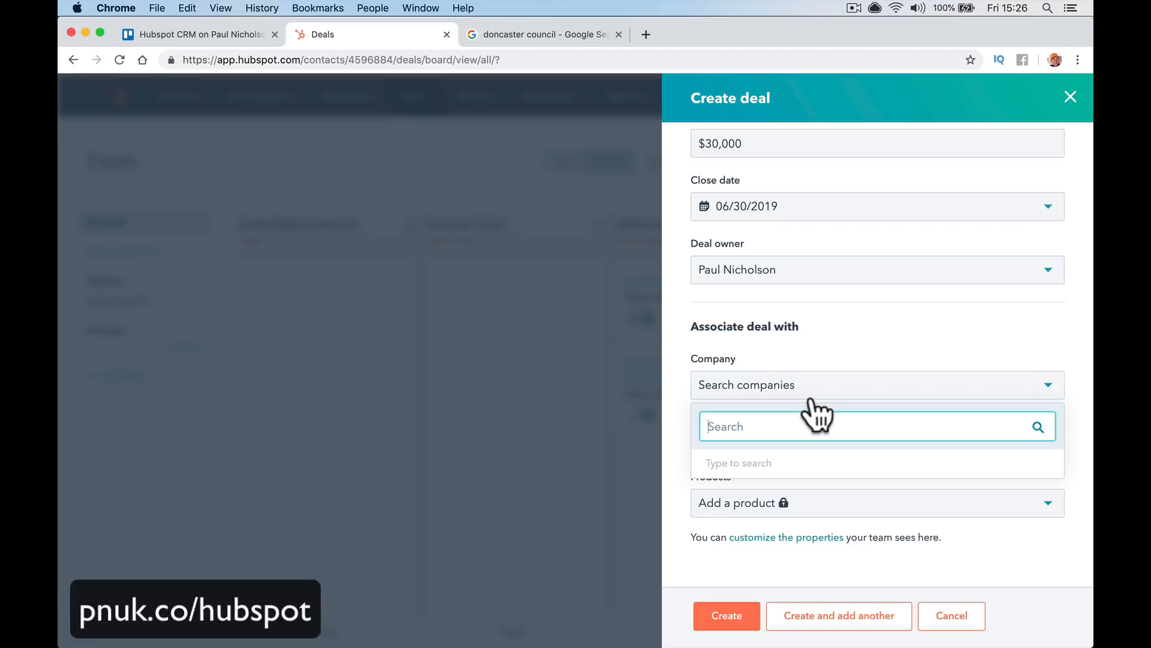
pyautogui.write('don')
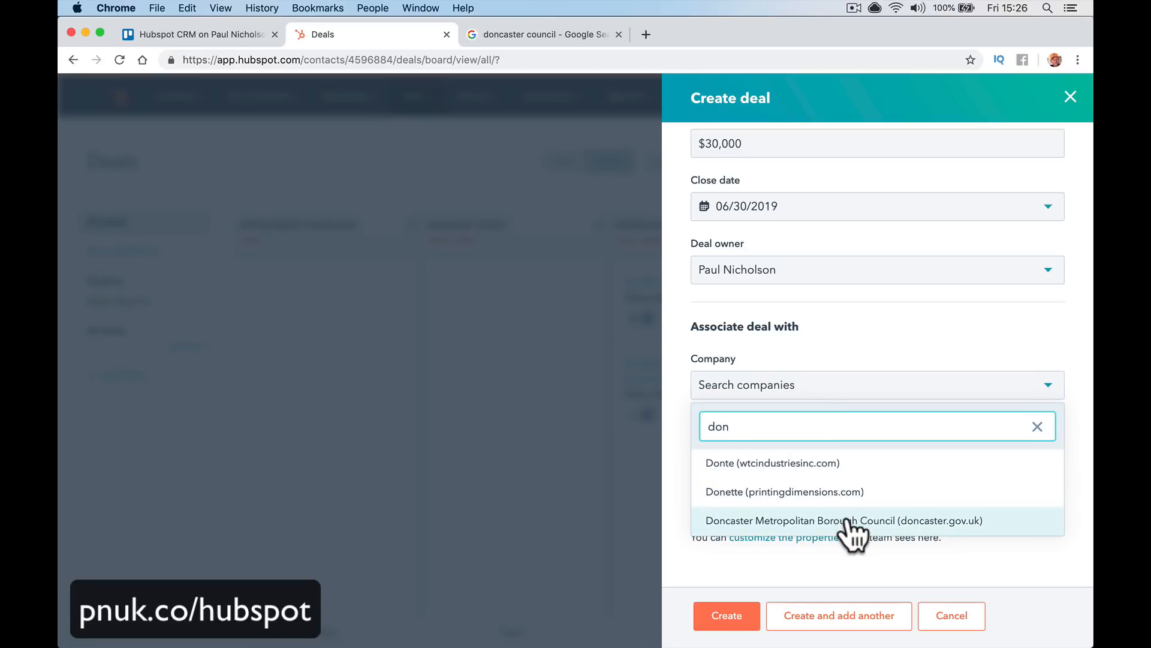
pyautogui.click(897, 351)
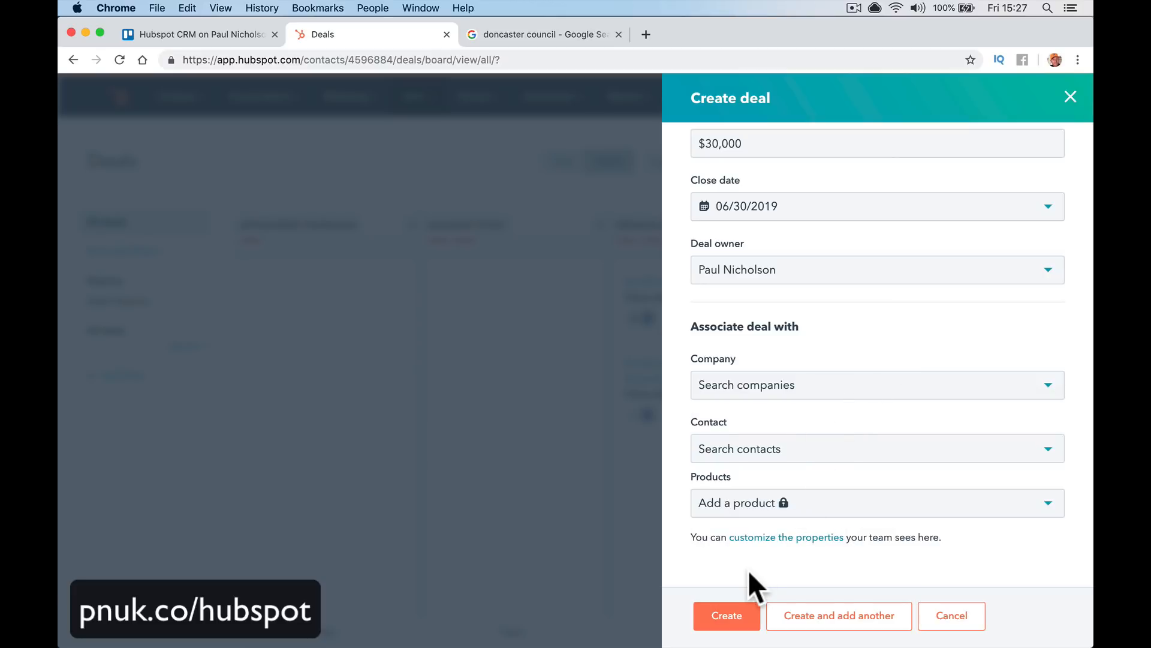
pyautogui.click(736, 618)
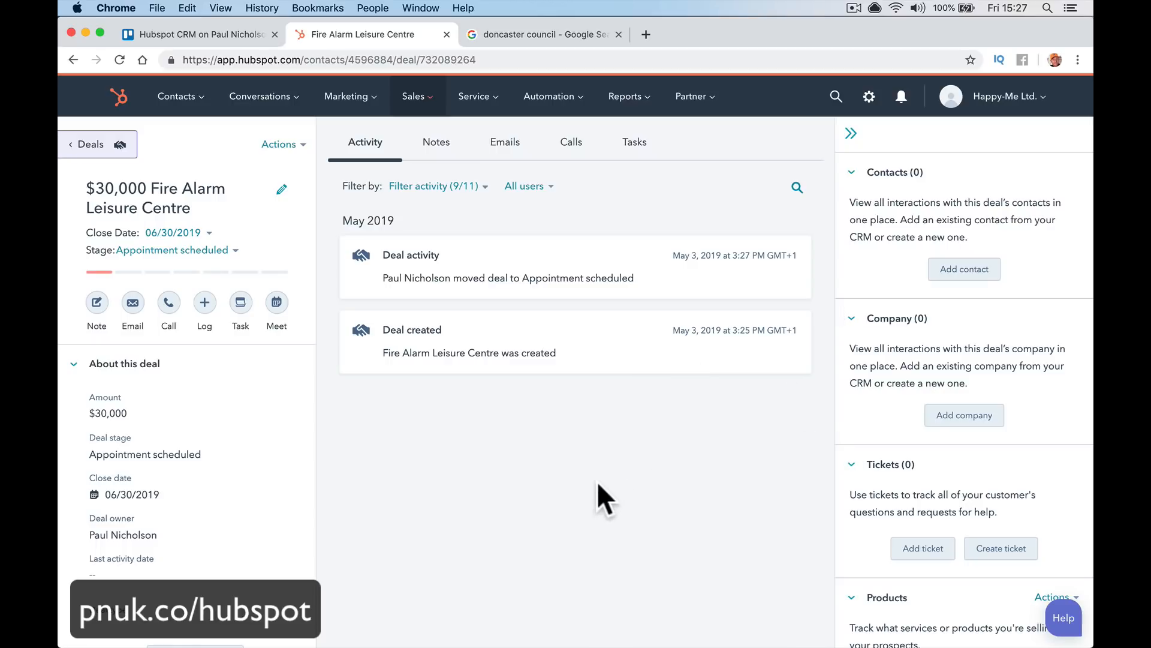
# Save a new deal note reading 'Went to leisure centre gym. Fire alarm is a mess.'
pyautogui.click(468, 157)
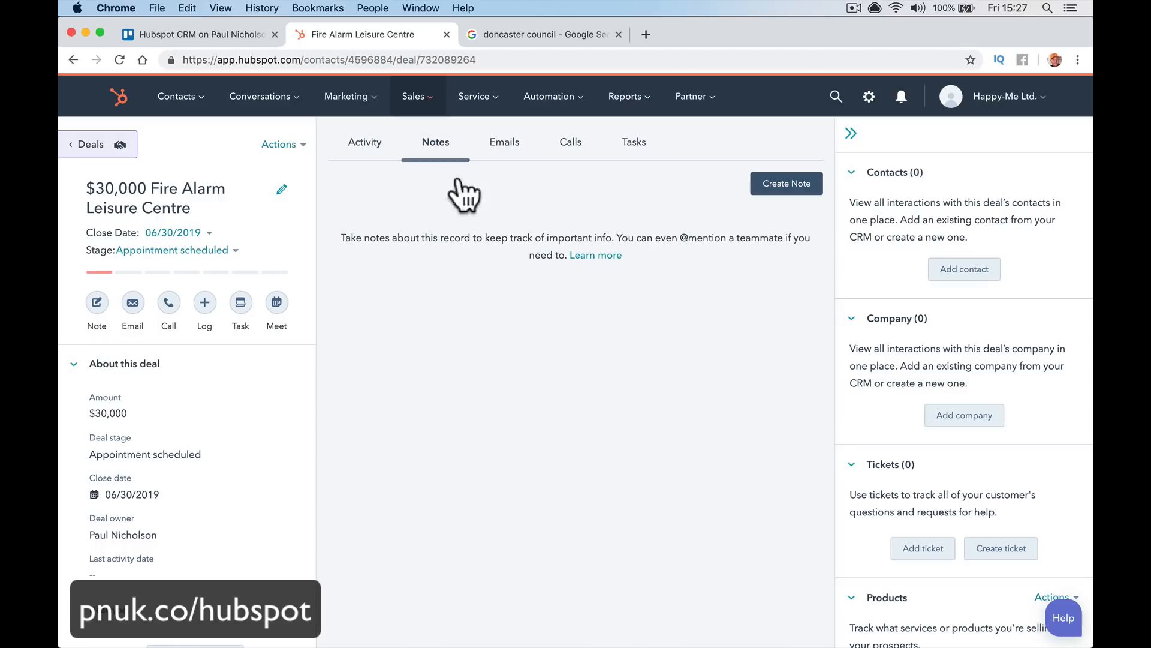
pyautogui.click(763, 186)
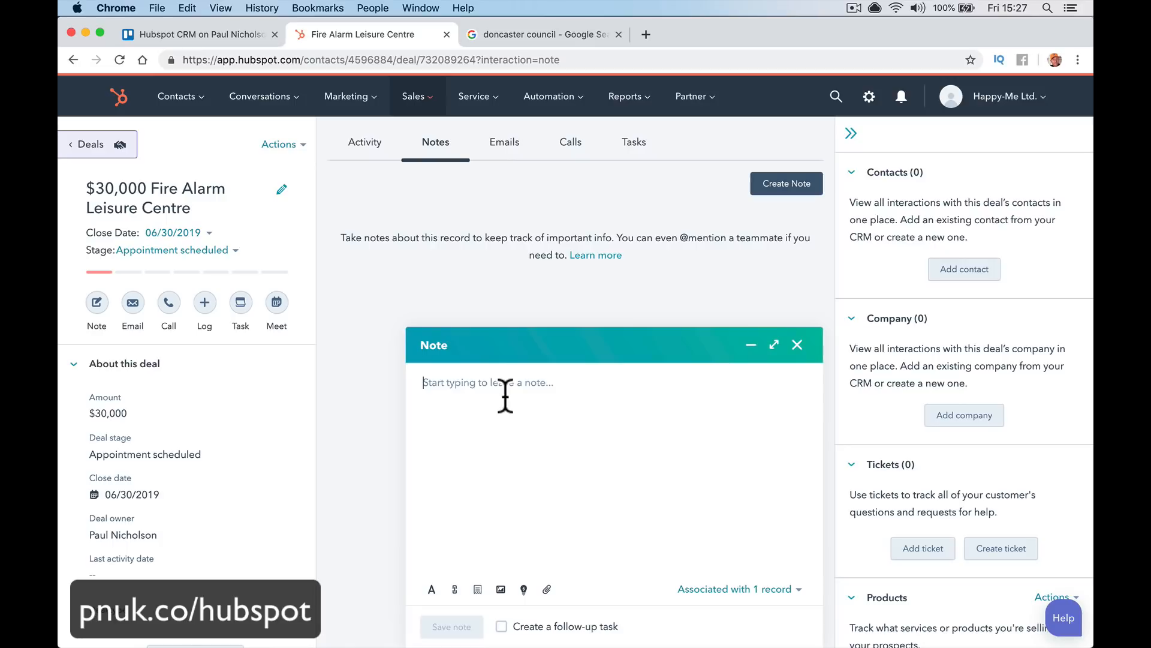
pyautogui.write('Went to')
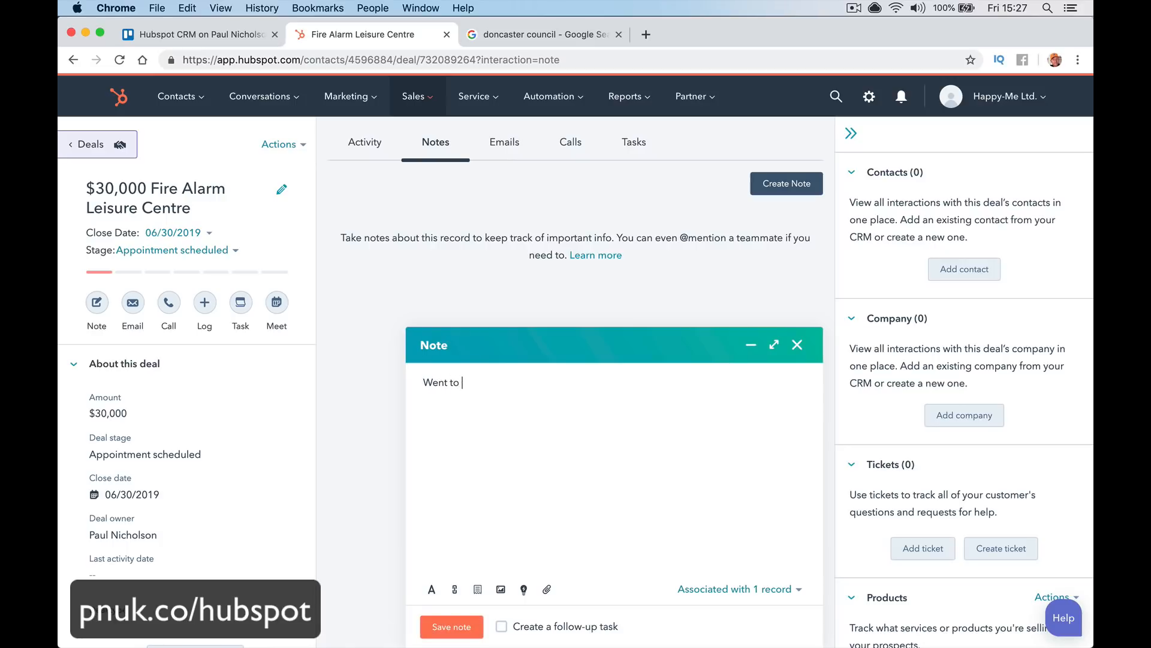
pyautogui.write(' leisure centre gym.')
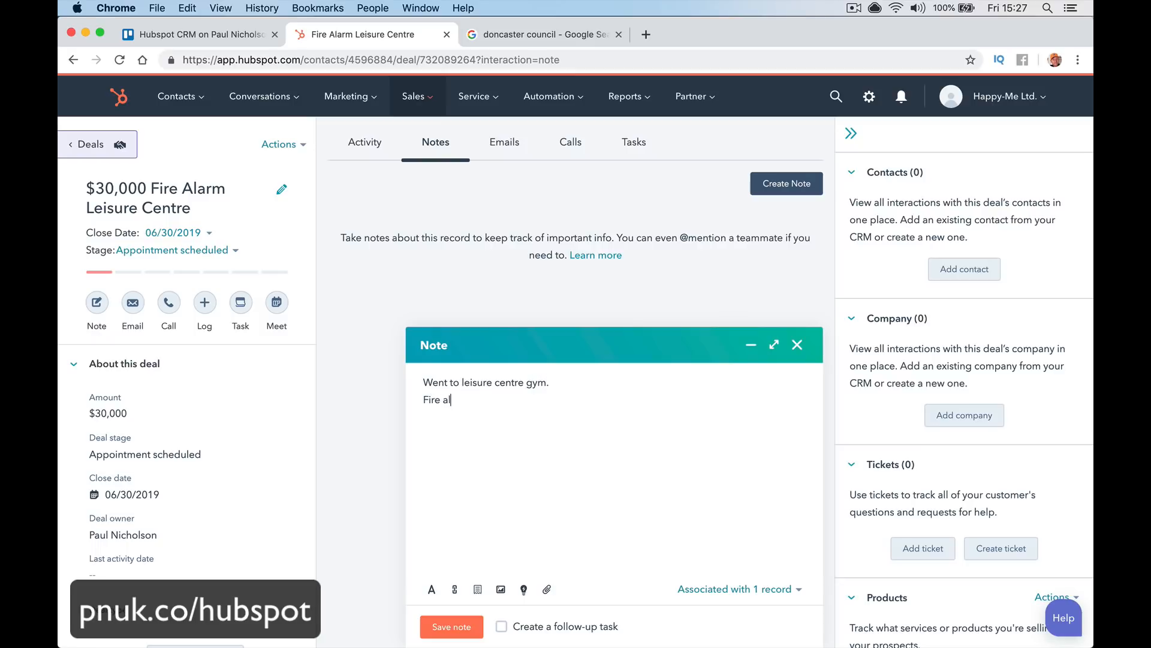
pyautogui.write('mess.')
pyautogui.click(454, 627)
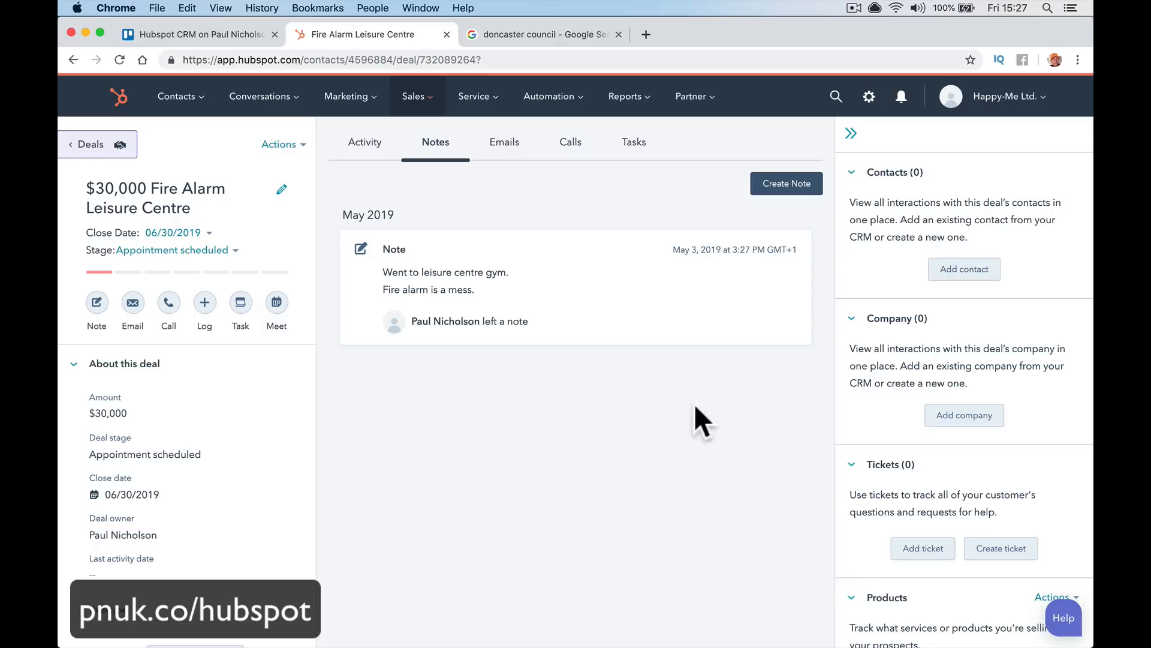
# Begin adding a company to the deal and search Google for 'sheffield council'
pyautogui.click(949, 420)
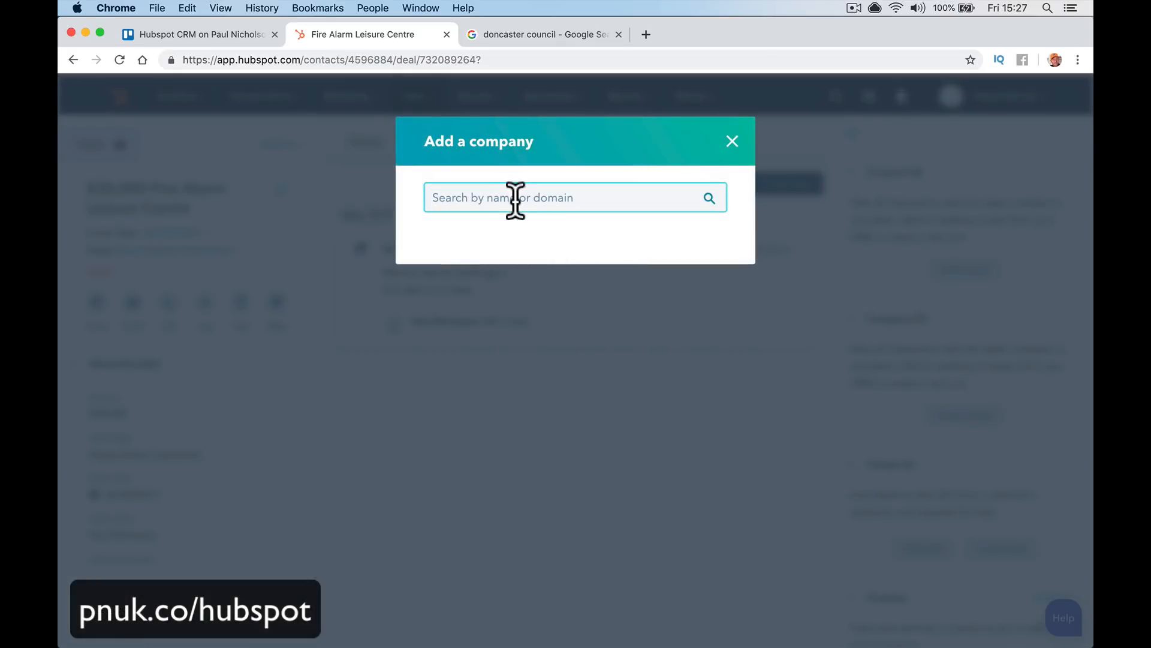
pyautogui.click(560, 35)
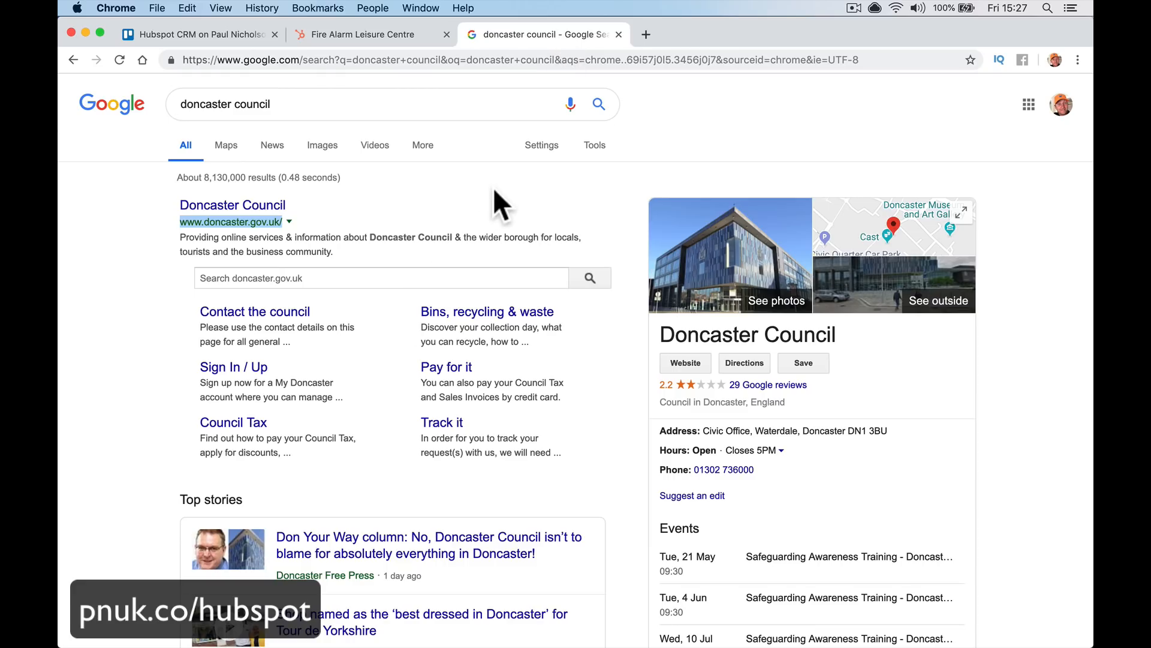
pyautogui.tripleClick(414, 102)
pyautogui.write('she')
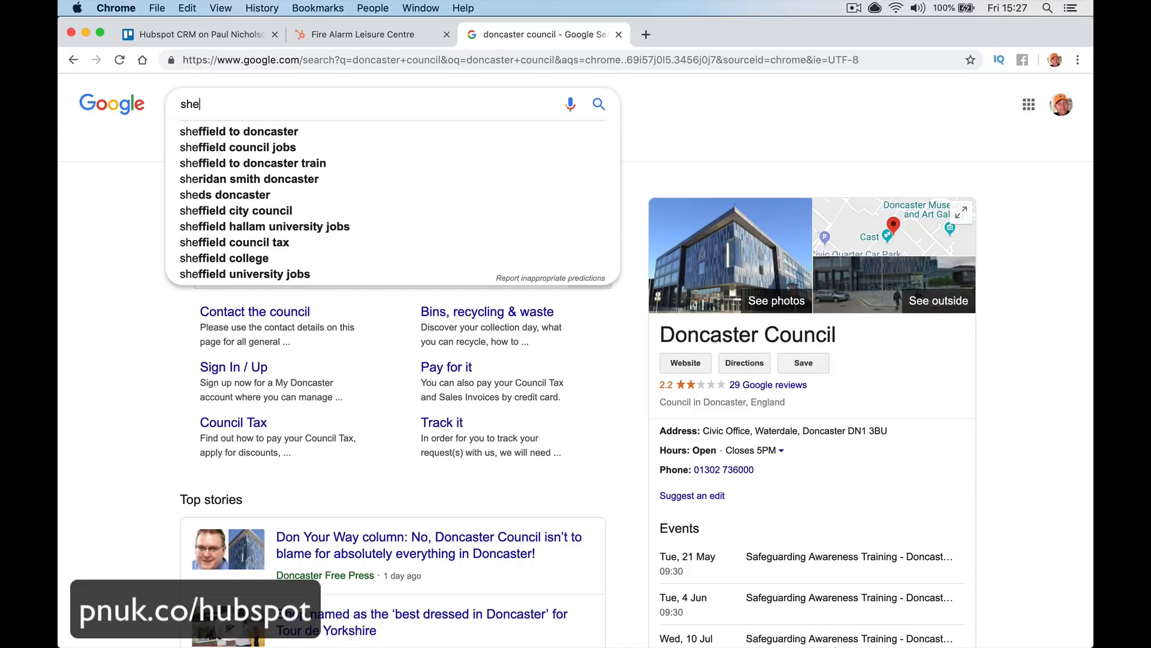
pyautogui.write('ffield council')
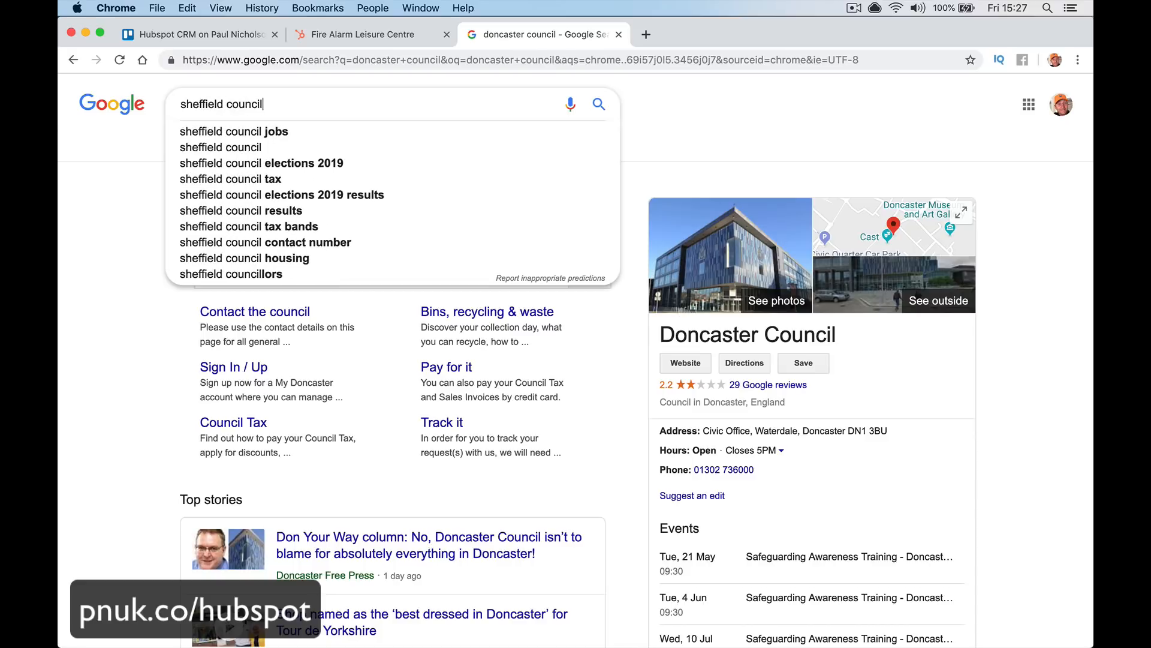
pyautogui.press('Return')
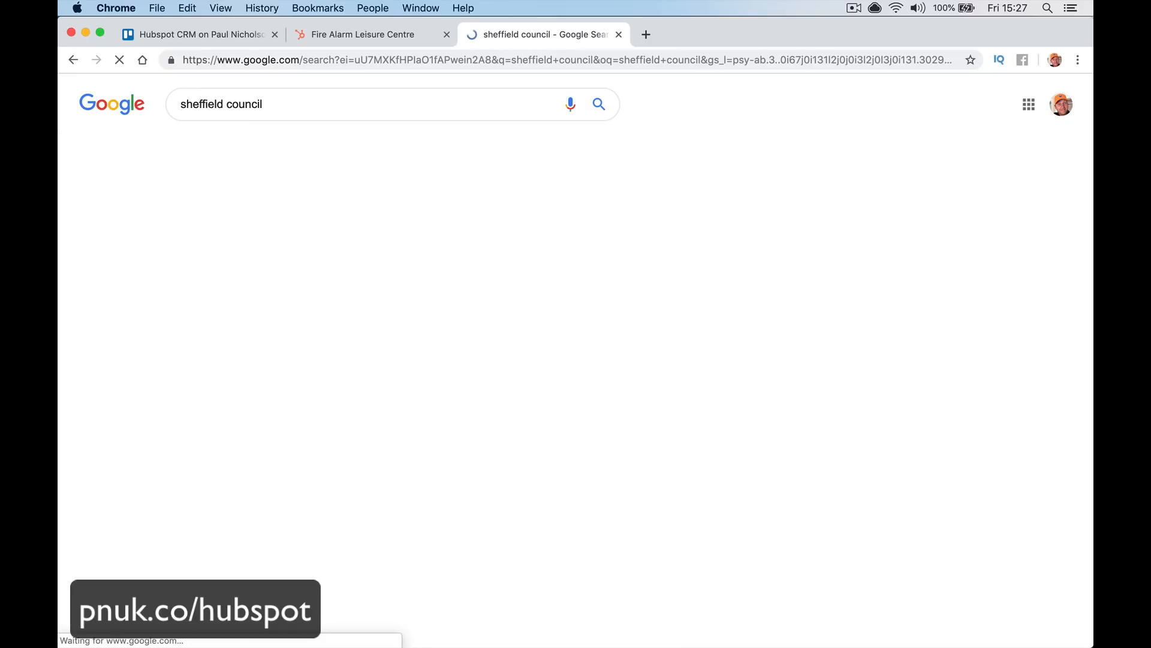
# Paste the Sheffield City Council web address into the deal's company search and start a new company
pyautogui.scroll(-6, 314, 454)
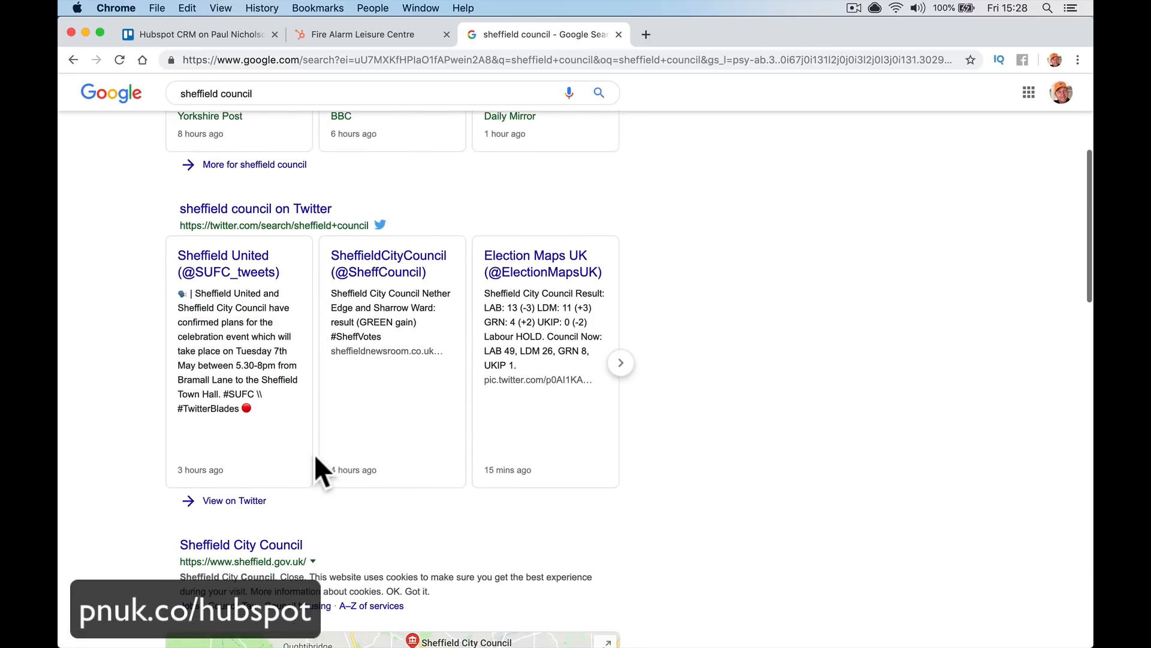
pyautogui.moveTo(178, 487); pyautogui.dragTo(307, 487)
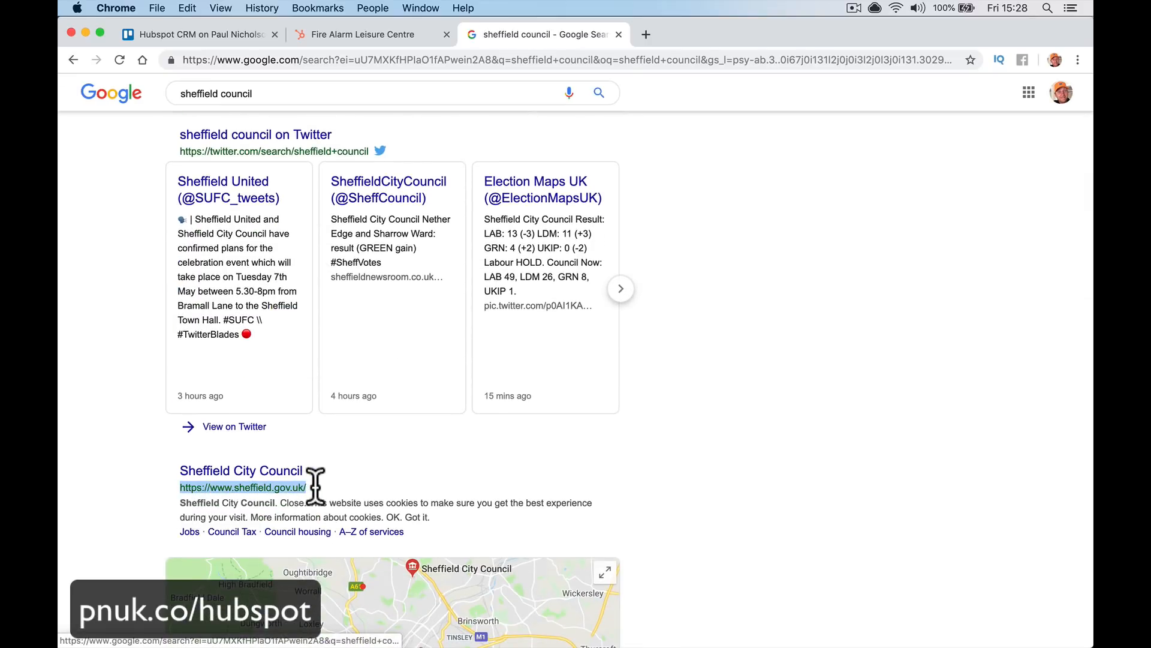
pyautogui.press('super+c')
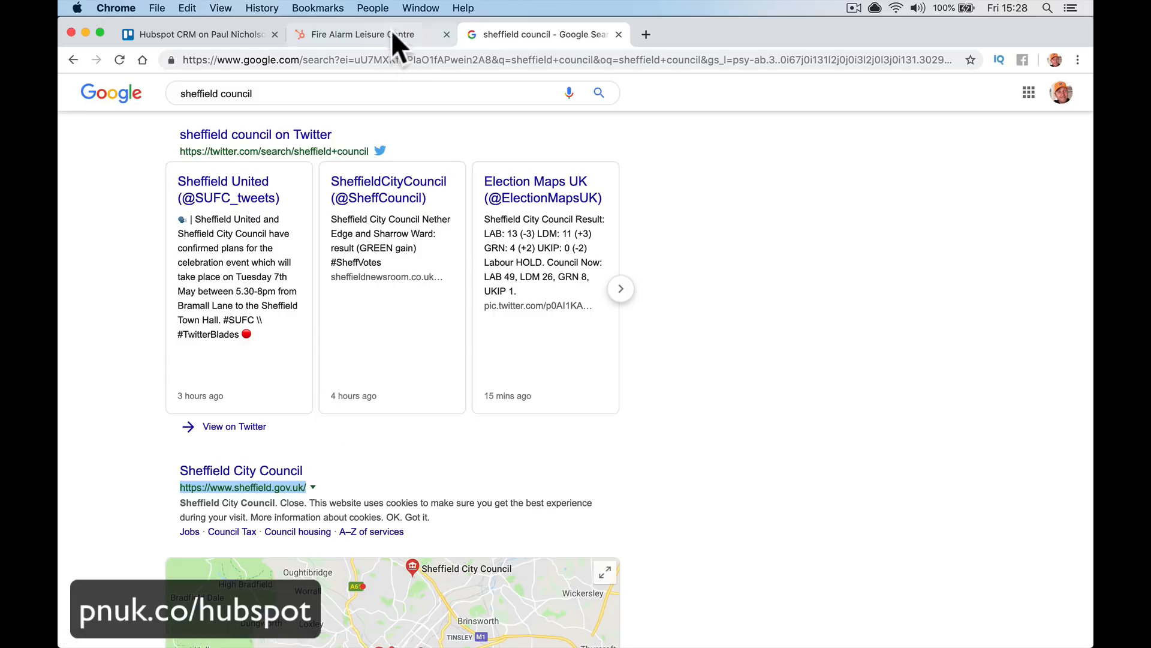
pyautogui.click(390, 34)
pyautogui.press('super+v')
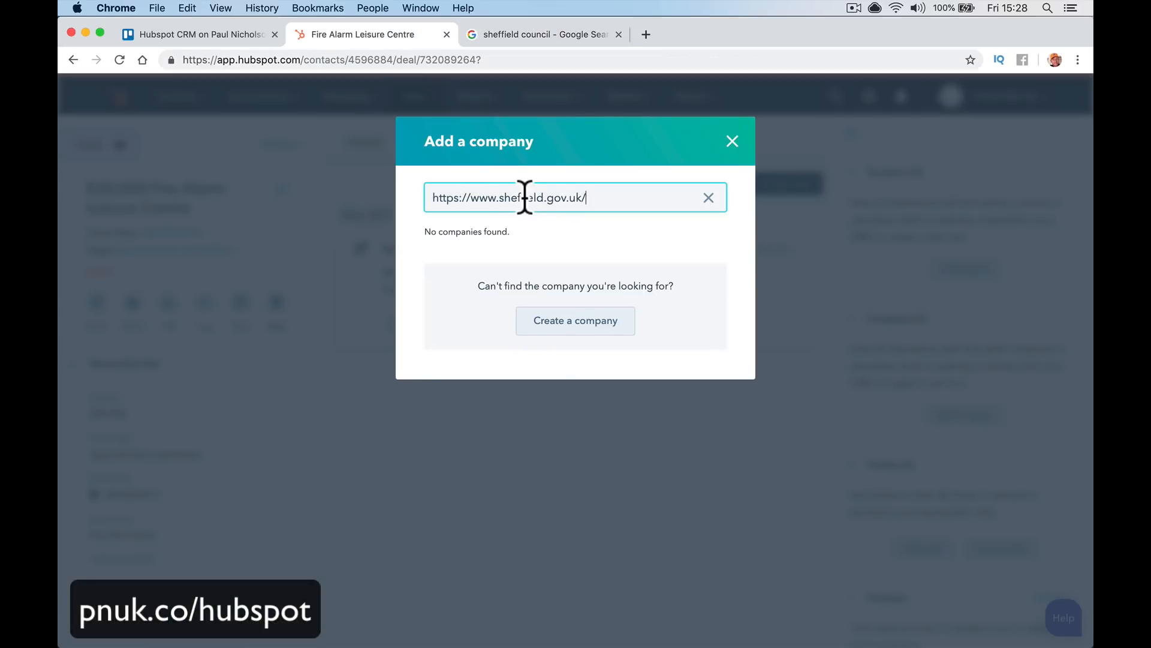
pyautogui.click(592, 327)
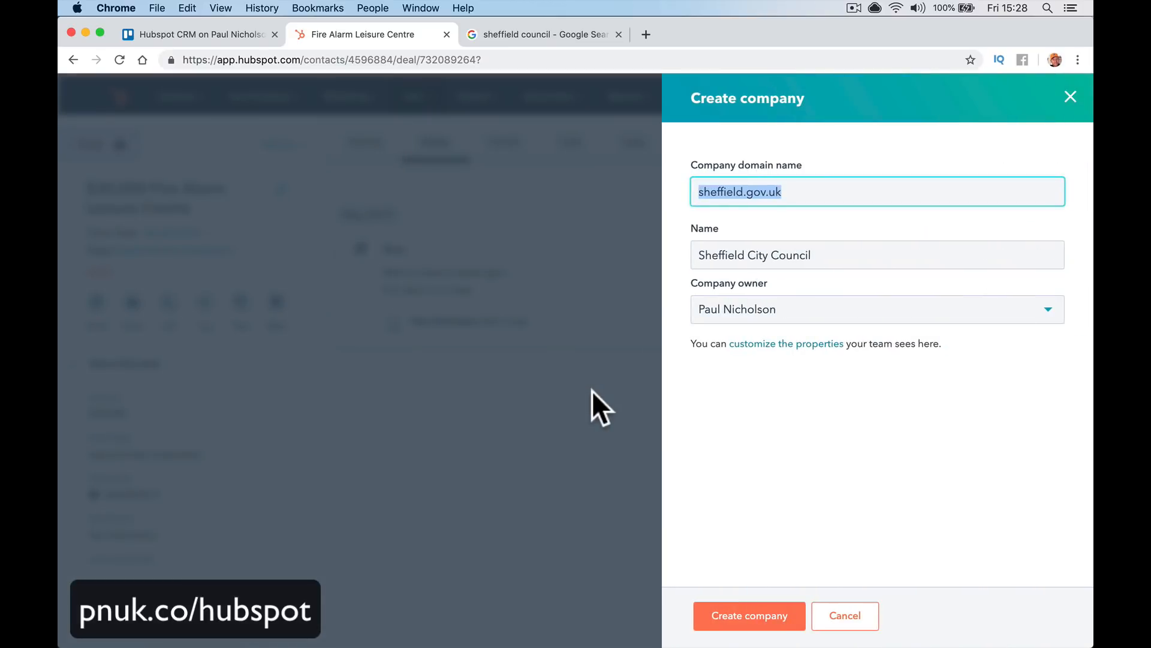
# Check the prefilled name against the council website, keep the owner, and create Sheffield City Council
pyautogui.moveTo(698, 255); pyautogui.dragTo(816, 258)
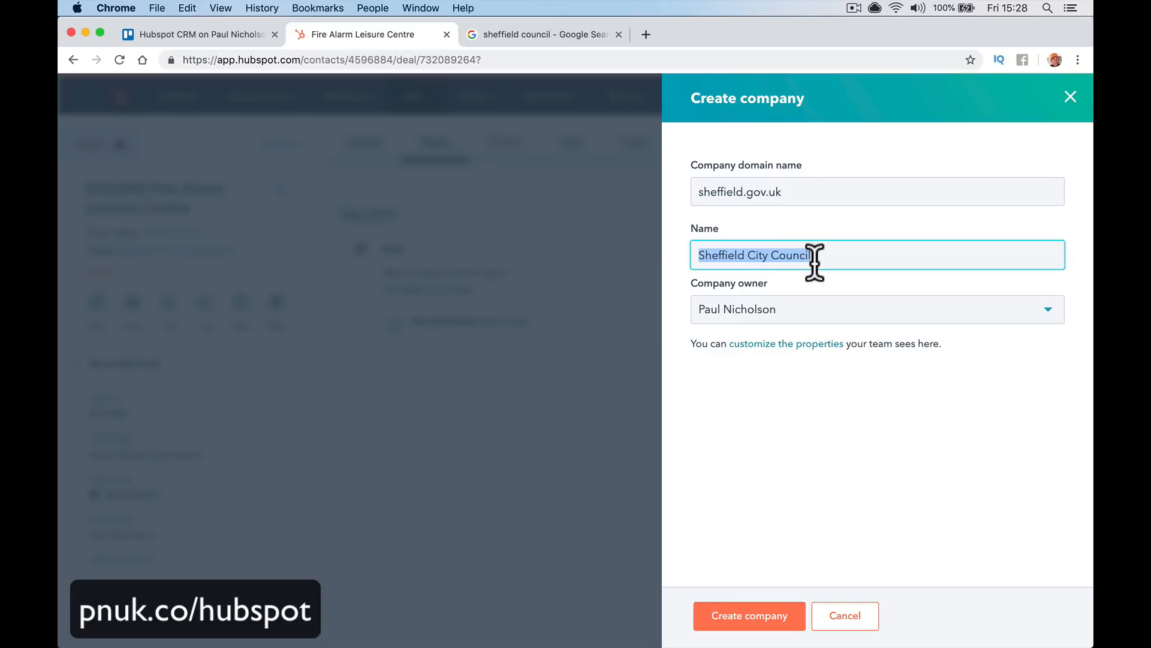
pyautogui.click(549, 34)
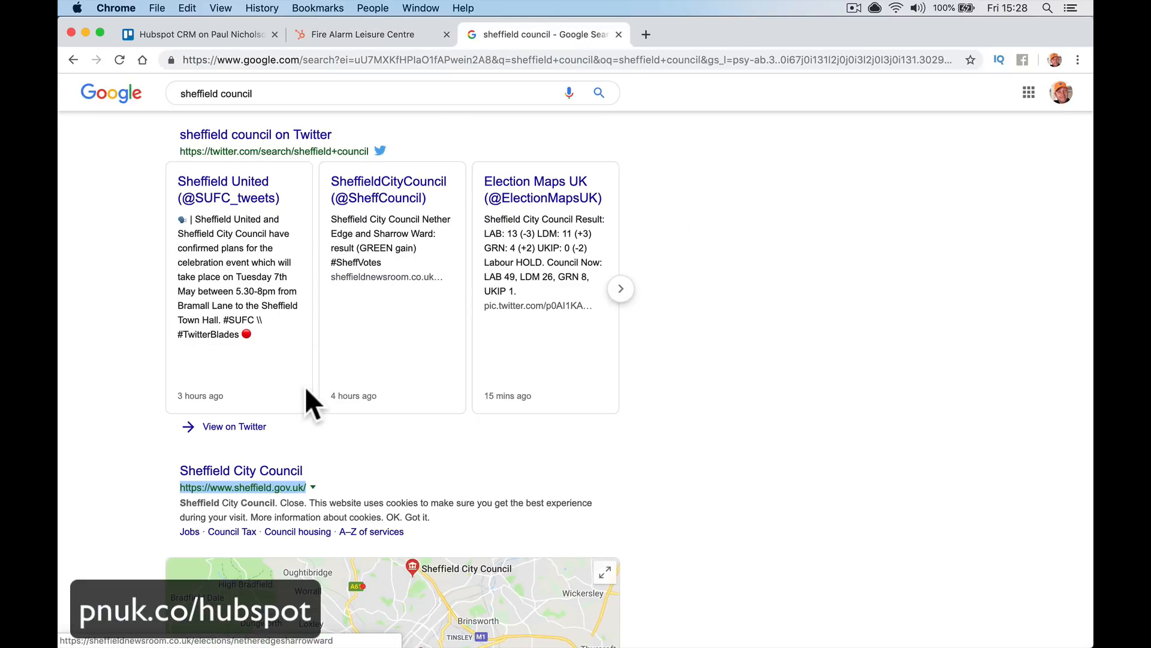
pyautogui.click(281, 473)
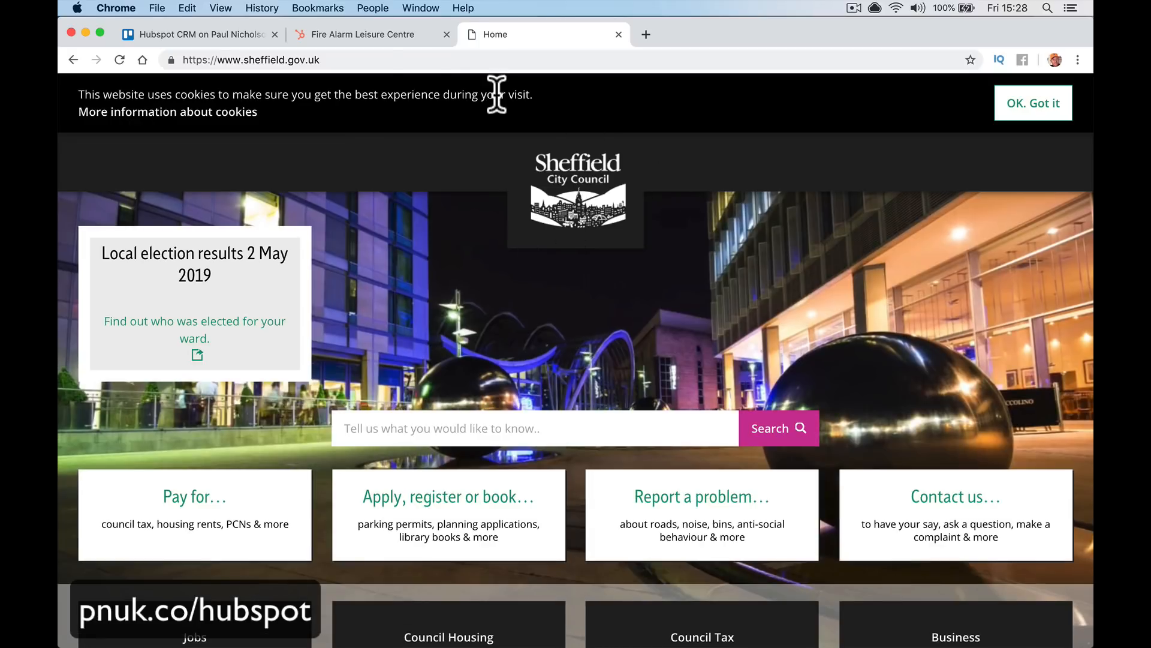
pyautogui.click(359, 27)
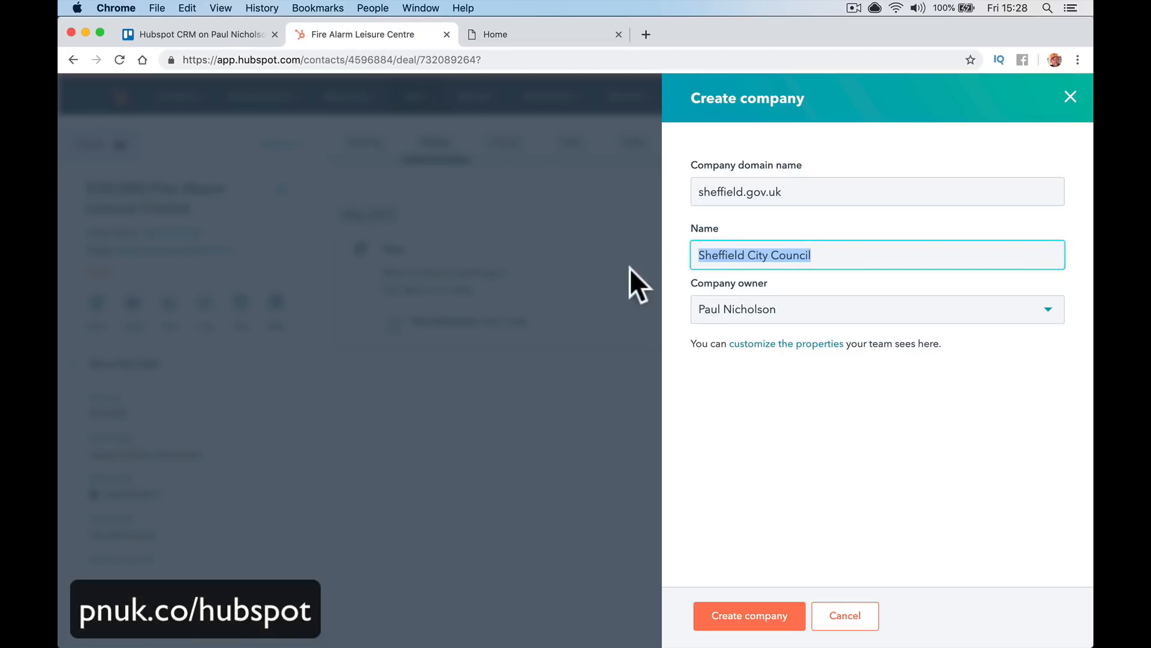
pyautogui.click(801, 314)
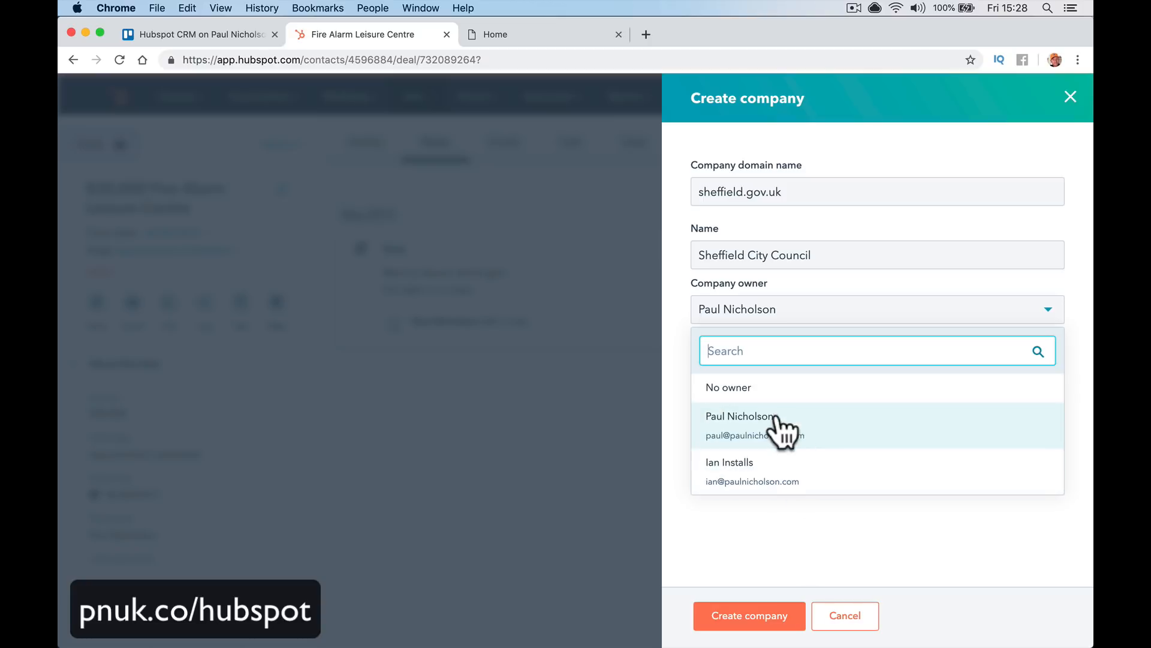
pyautogui.click(765, 519)
pyautogui.click(749, 616)
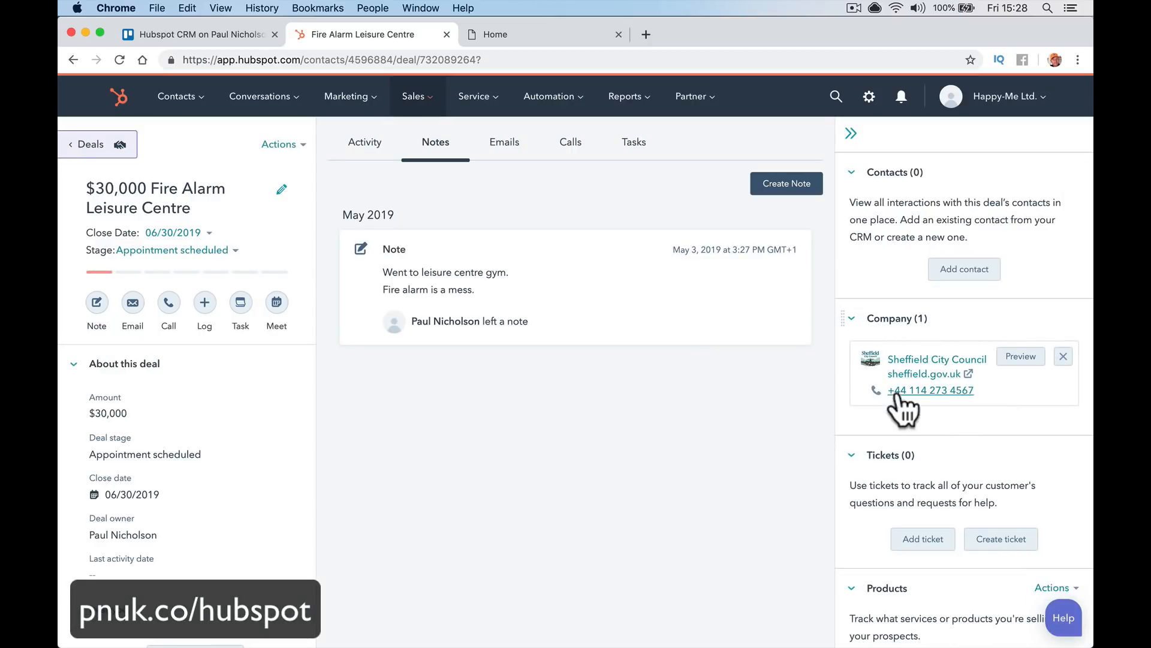
pyautogui.click(939, 373)
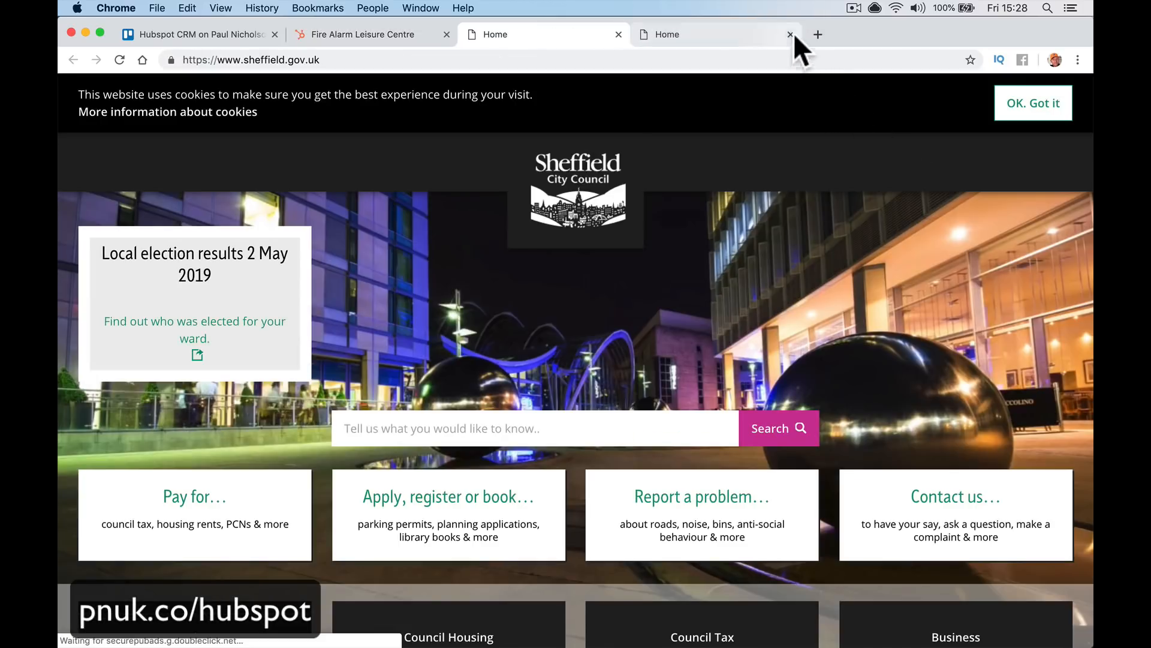
pyautogui.click(790, 34)
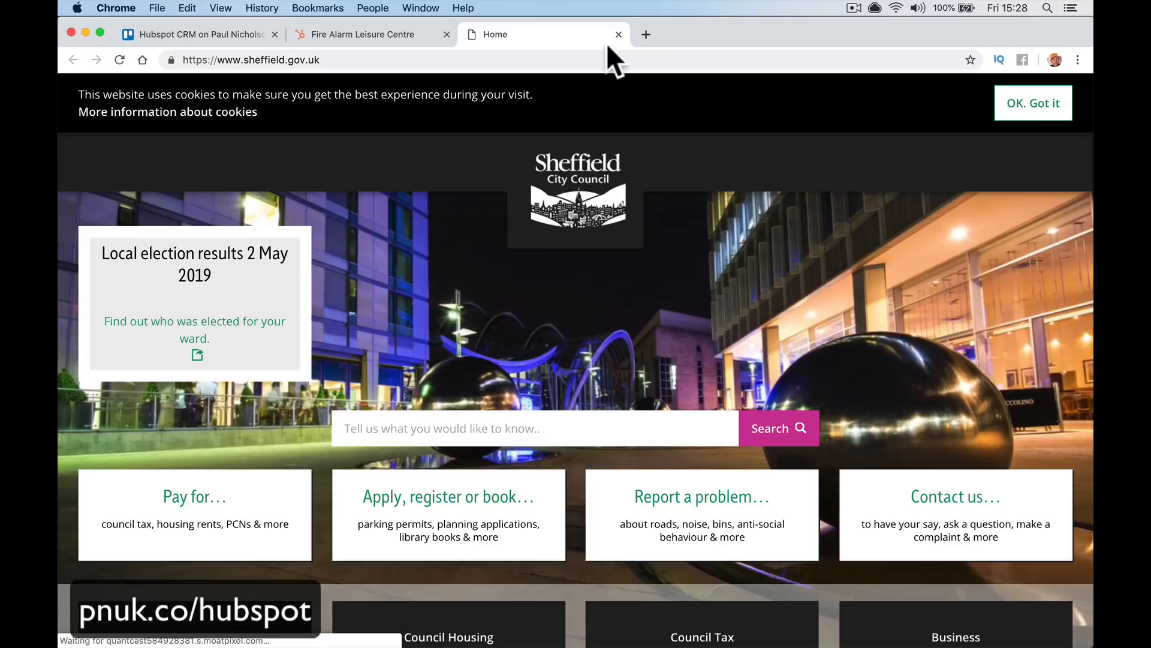
pyautogui.scroll(-15, 664, 391)
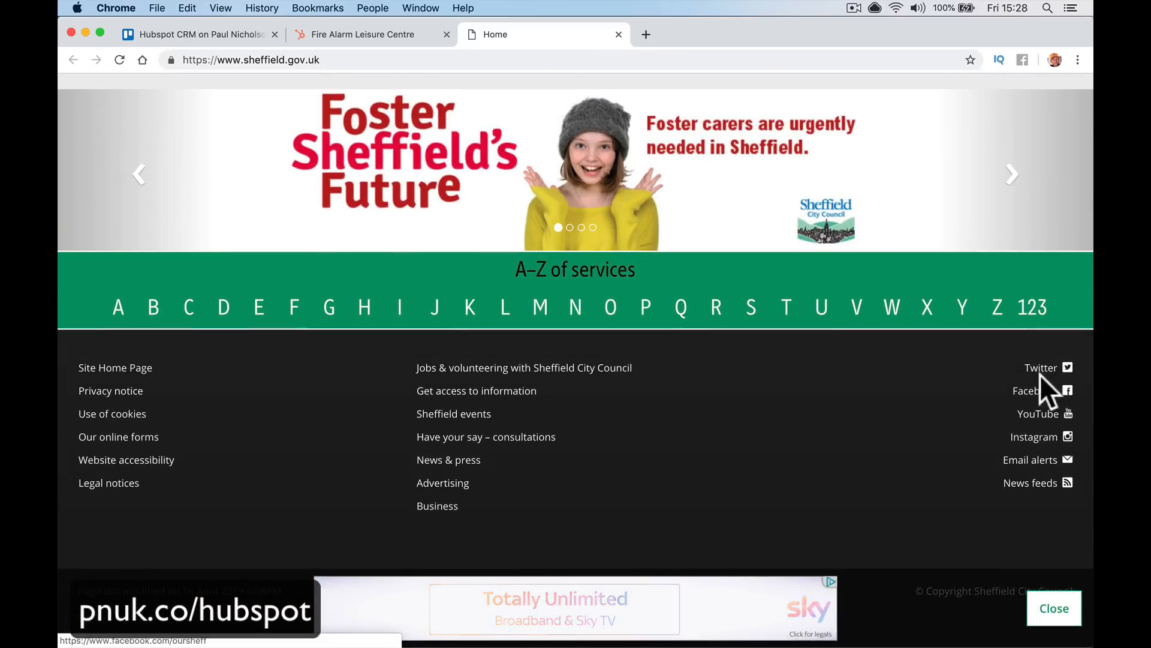
pyautogui.click(1041, 368)
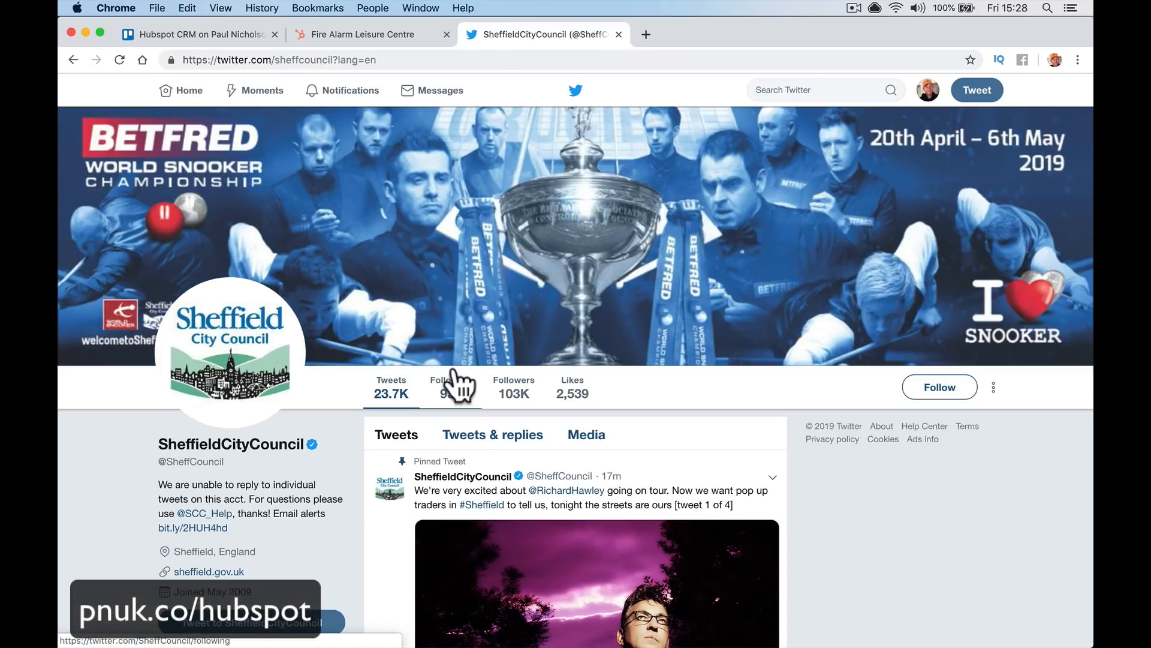
pyautogui.scroll(-9, 457, 386)
pyautogui.scroll(-3, 456, 384)
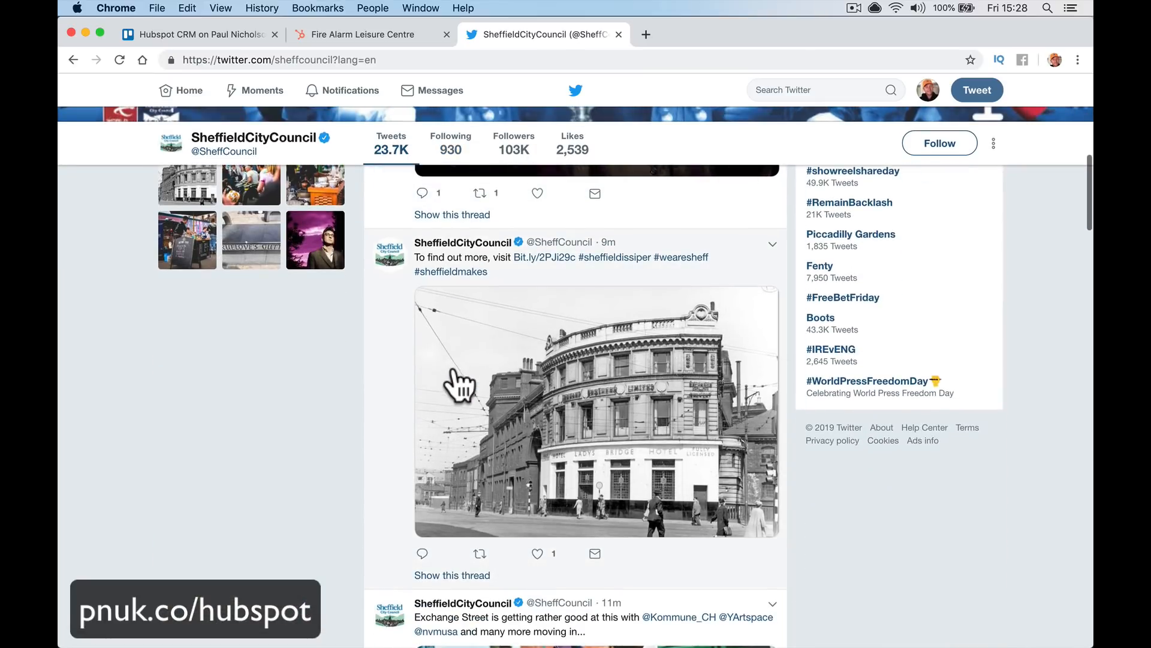
pyautogui.scroll(-4, 522, 325)
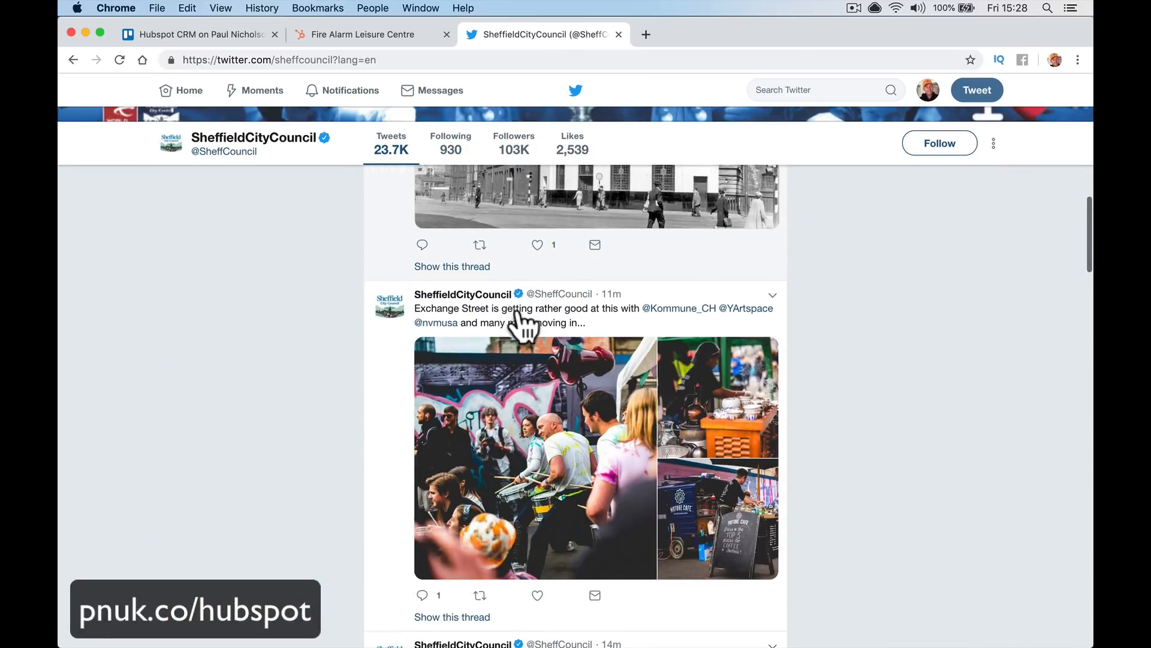
# Back on the deal, save a note reading 'Just launched new membership mention on phone call.'
pyautogui.click(367, 36)
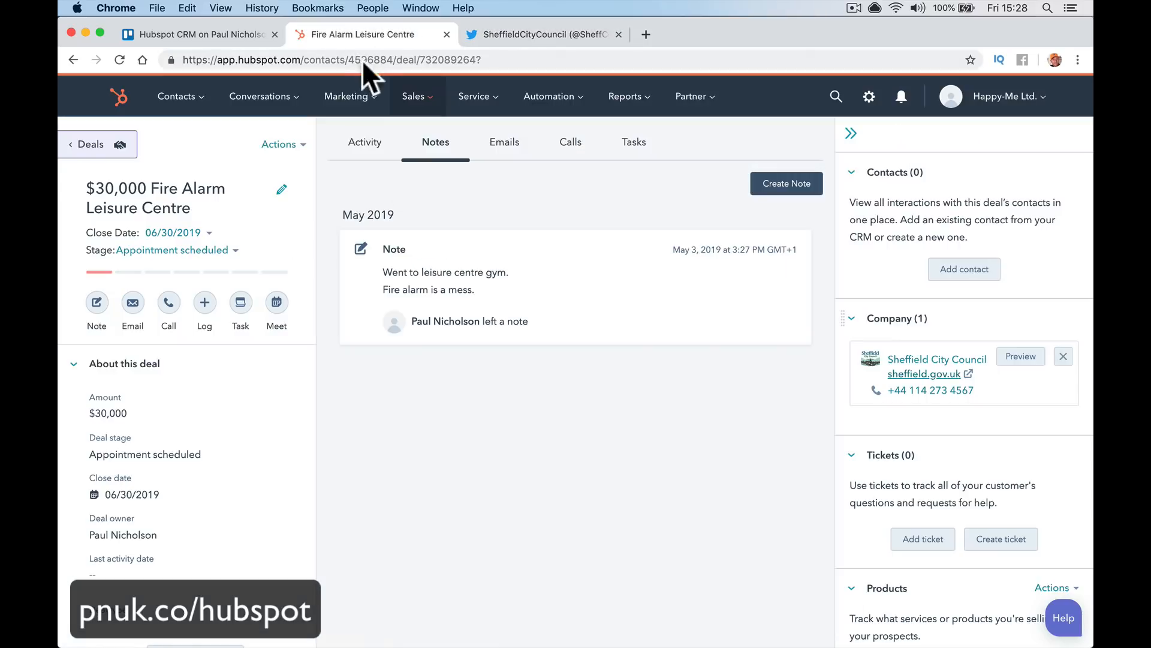
pyautogui.click(774, 185)
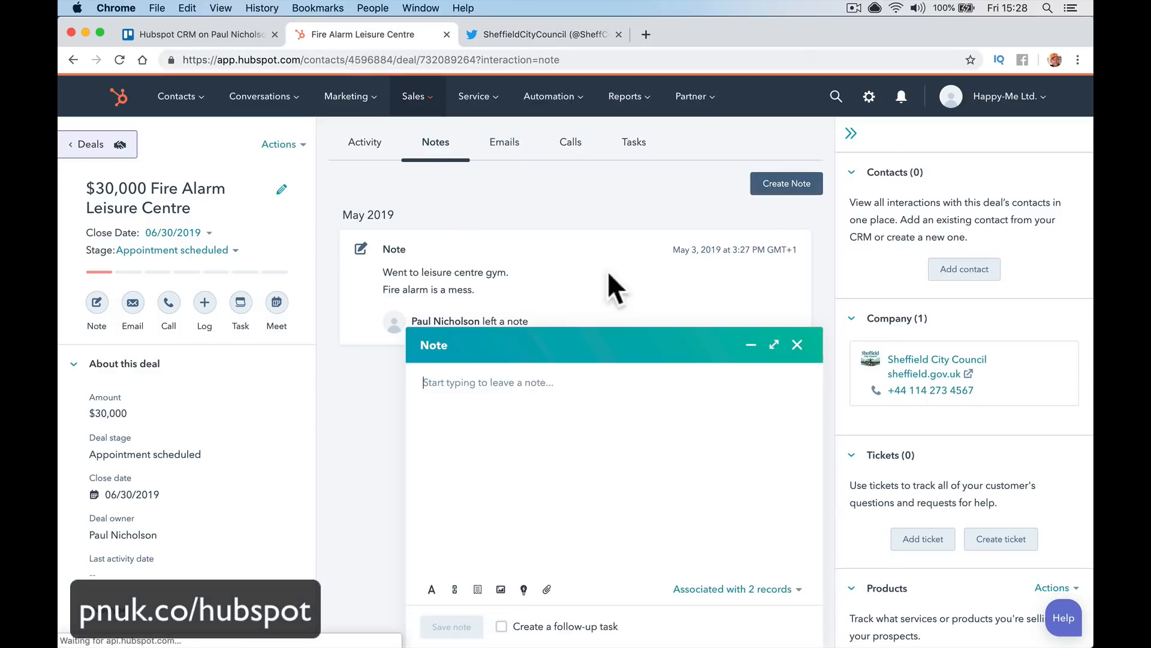
pyautogui.write('Just l')
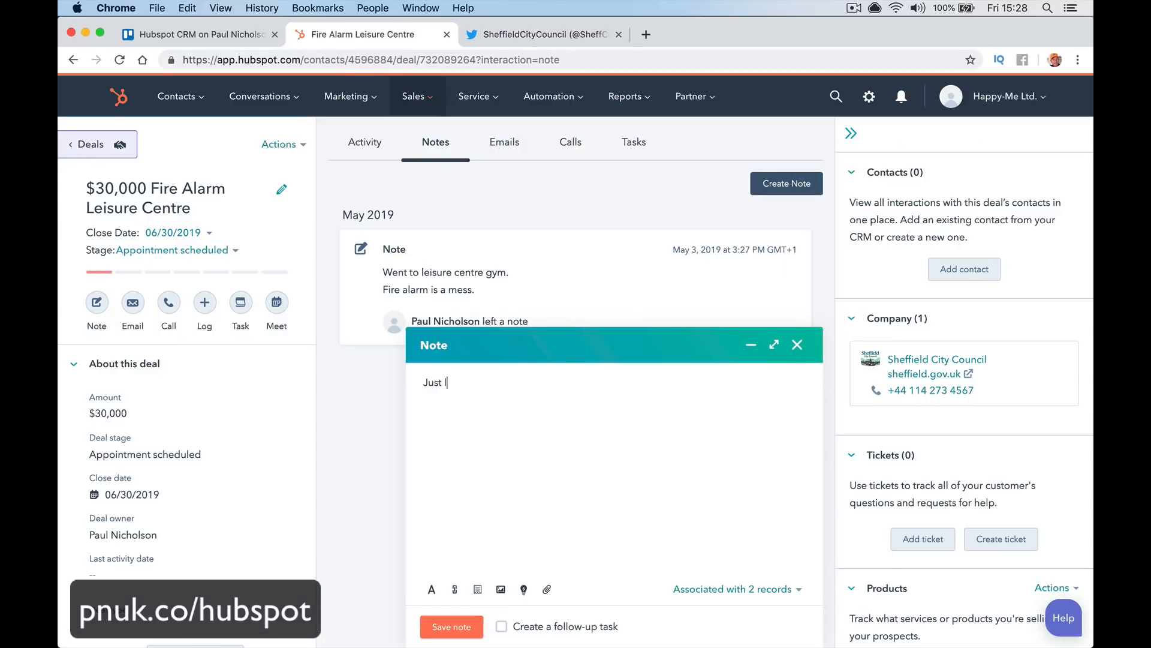
pyautogui.write('aunched new membership men')
pyautogui.write('tio')
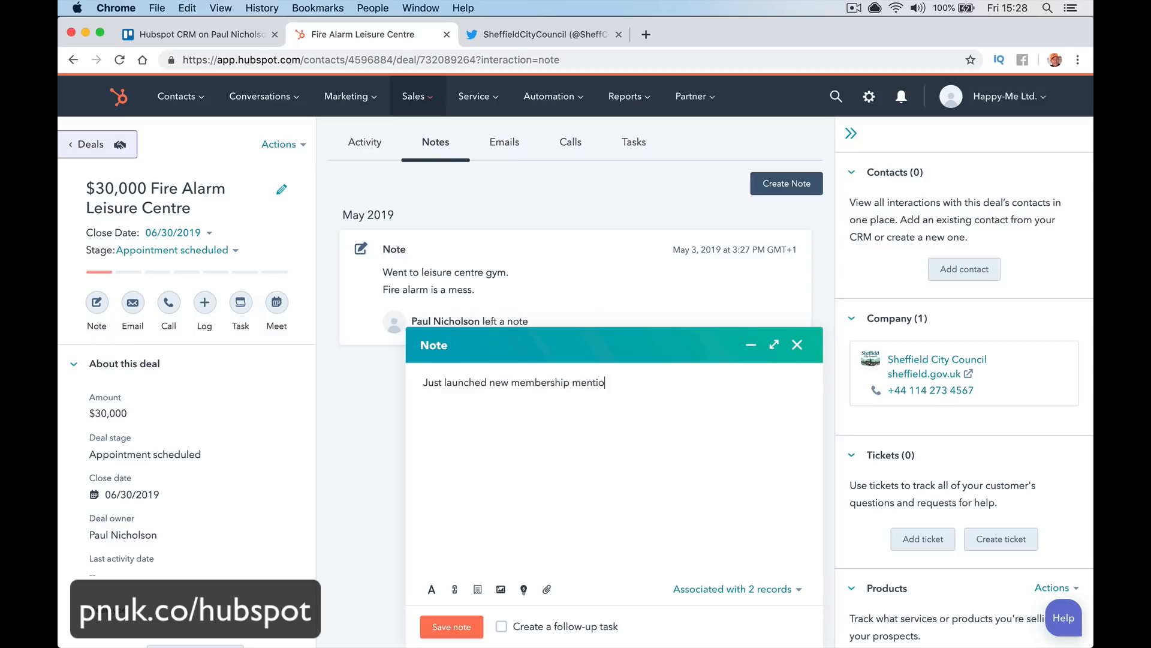
pyautogui.write('n on phone call.')
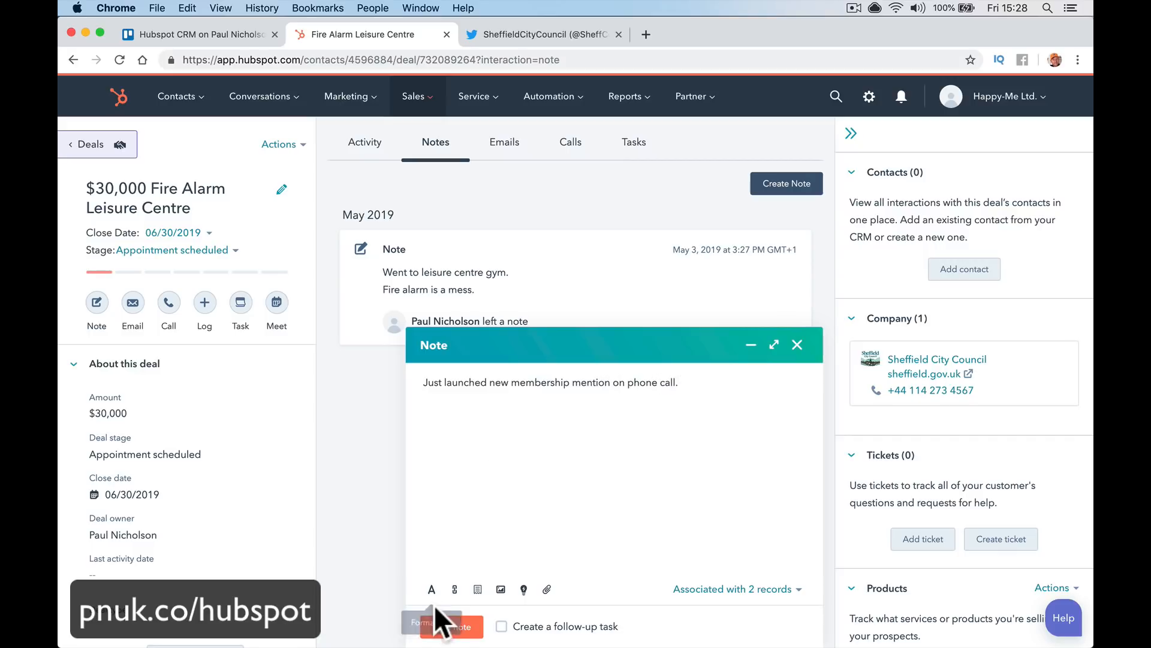
pyautogui.click(470, 636)
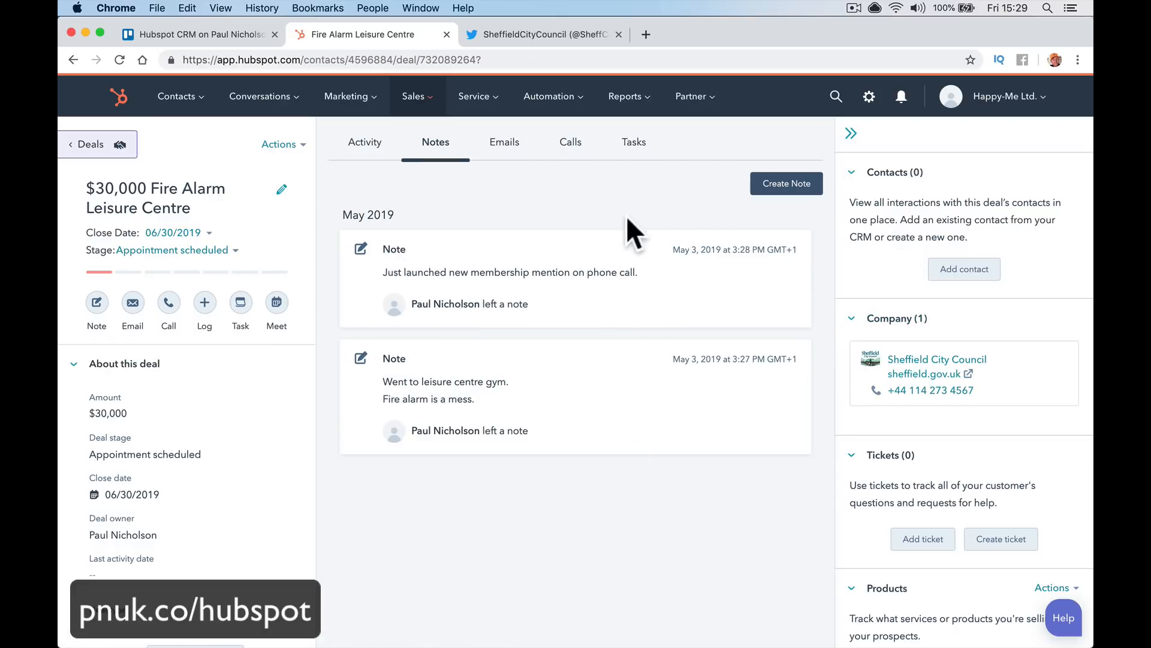
pyautogui.click(577, 157)
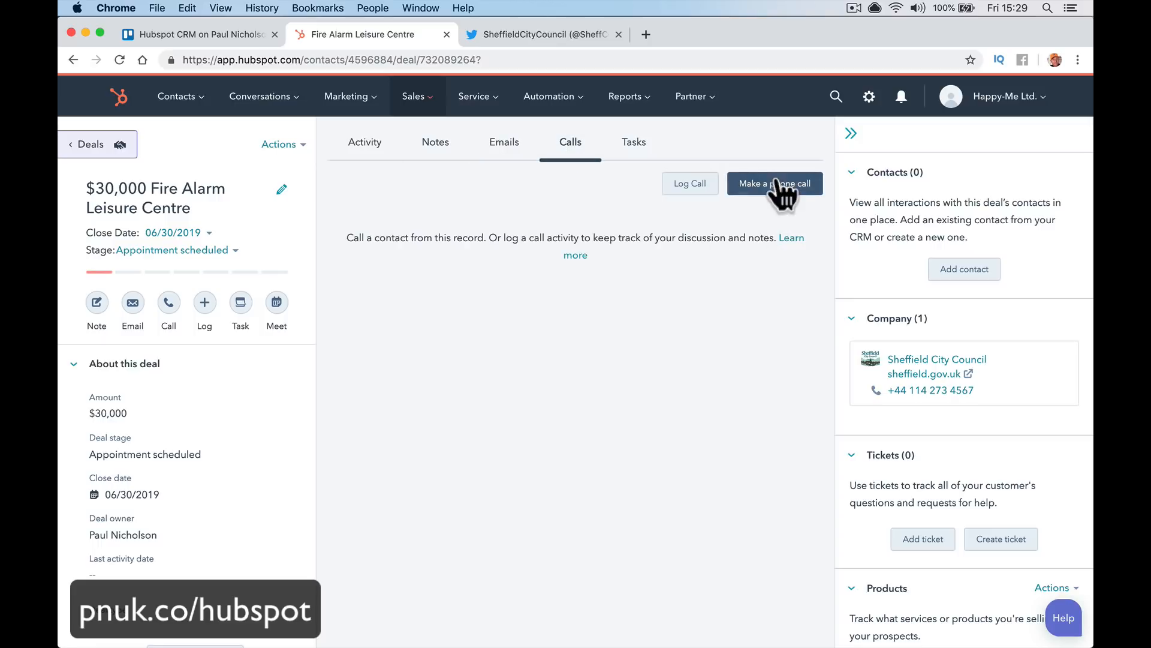
# Switch the deal to its Calls section, try Make a phone call, then close the call prompt
pyautogui.click(780, 185)
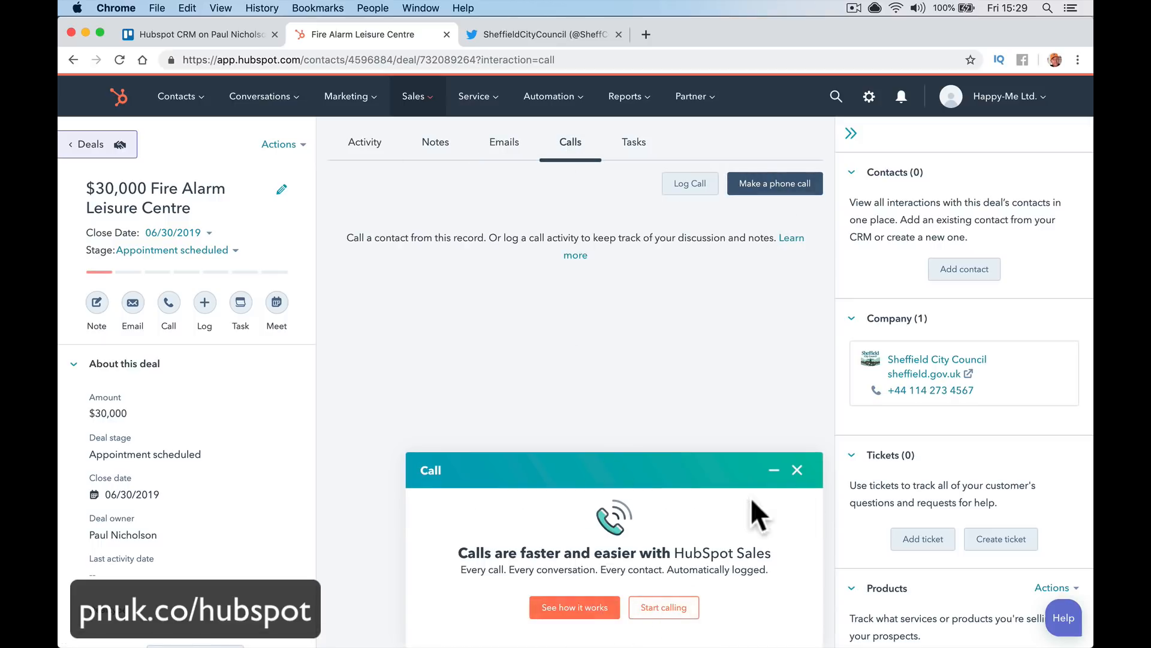
pyautogui.click(796, 469)
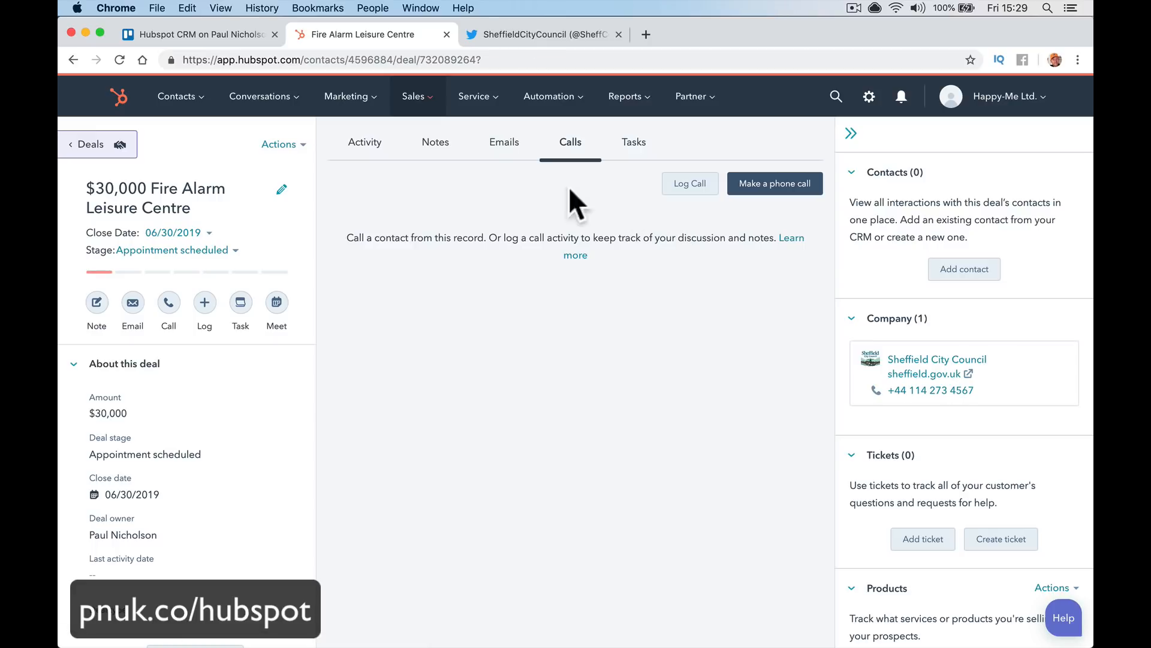
# Search for the contact to associate by full name, correcting the misspelled surname
pyautogui.click(947, 273)
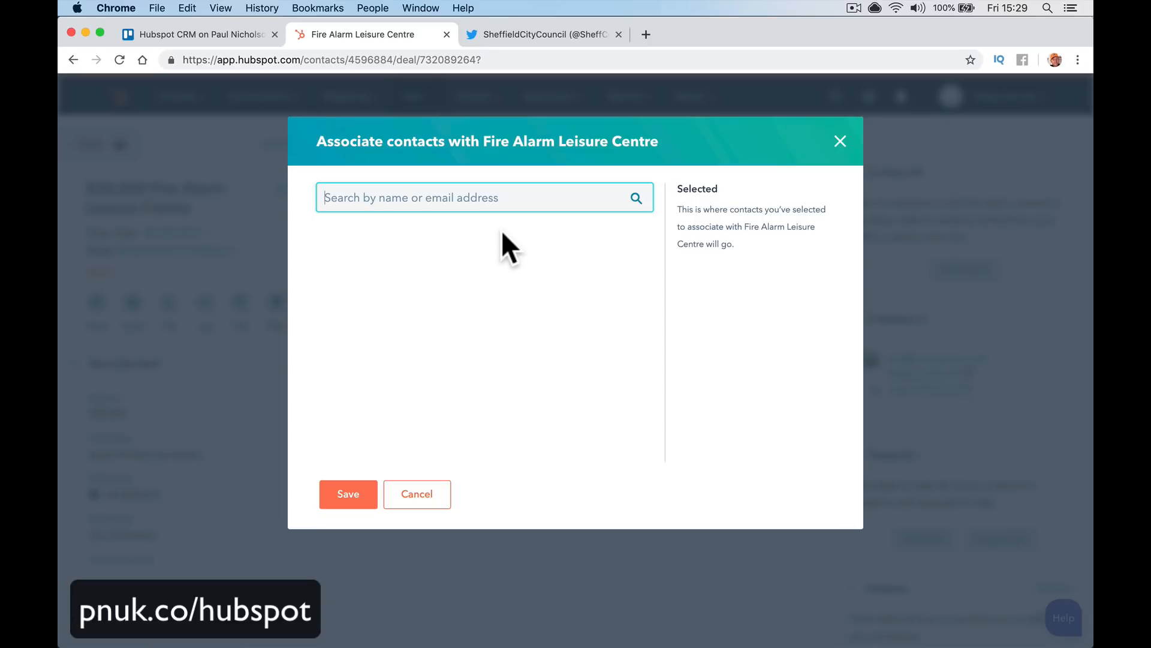
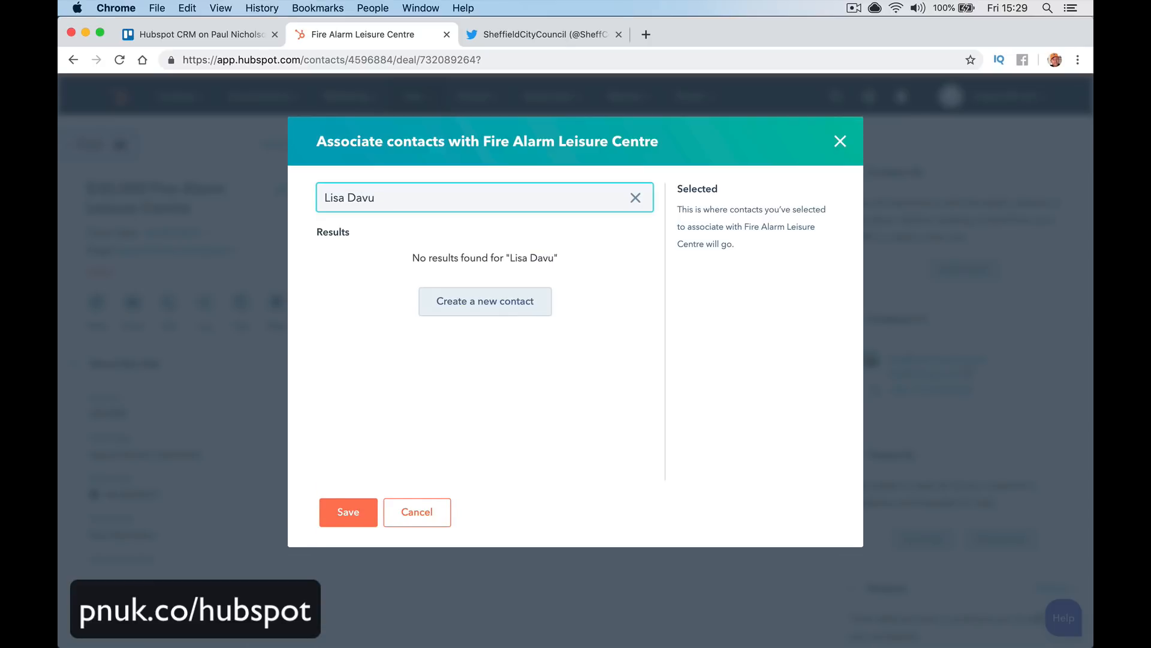
# Create that contact with their email address and job title Manager, attached to the deal
pyautogui.click(540, 301)
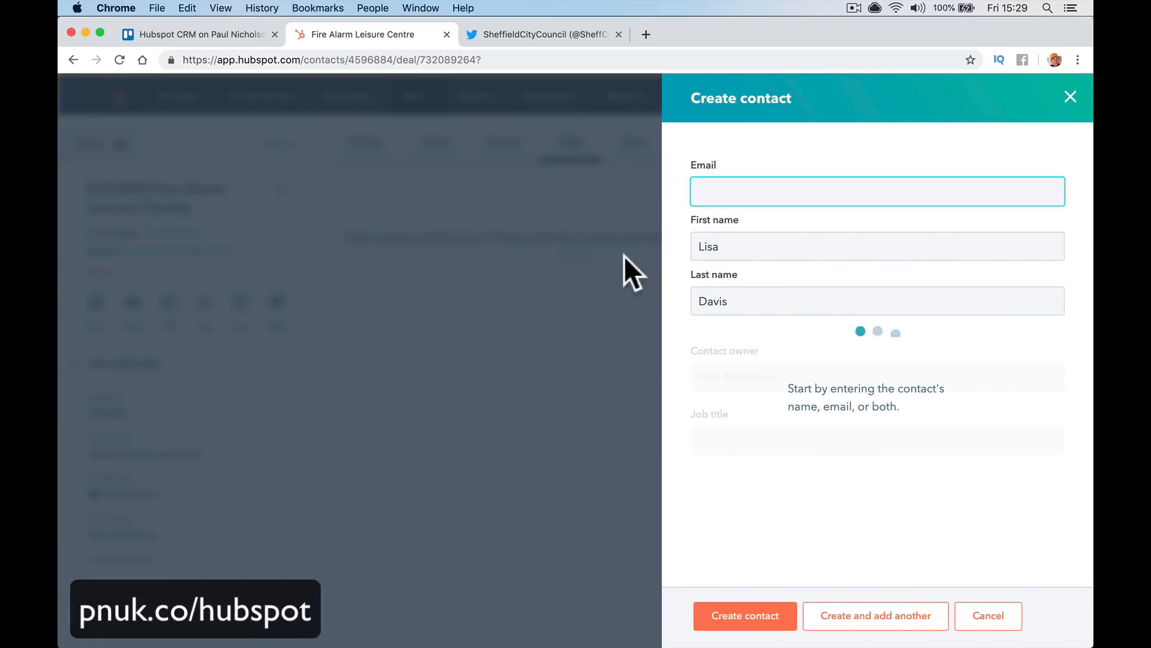
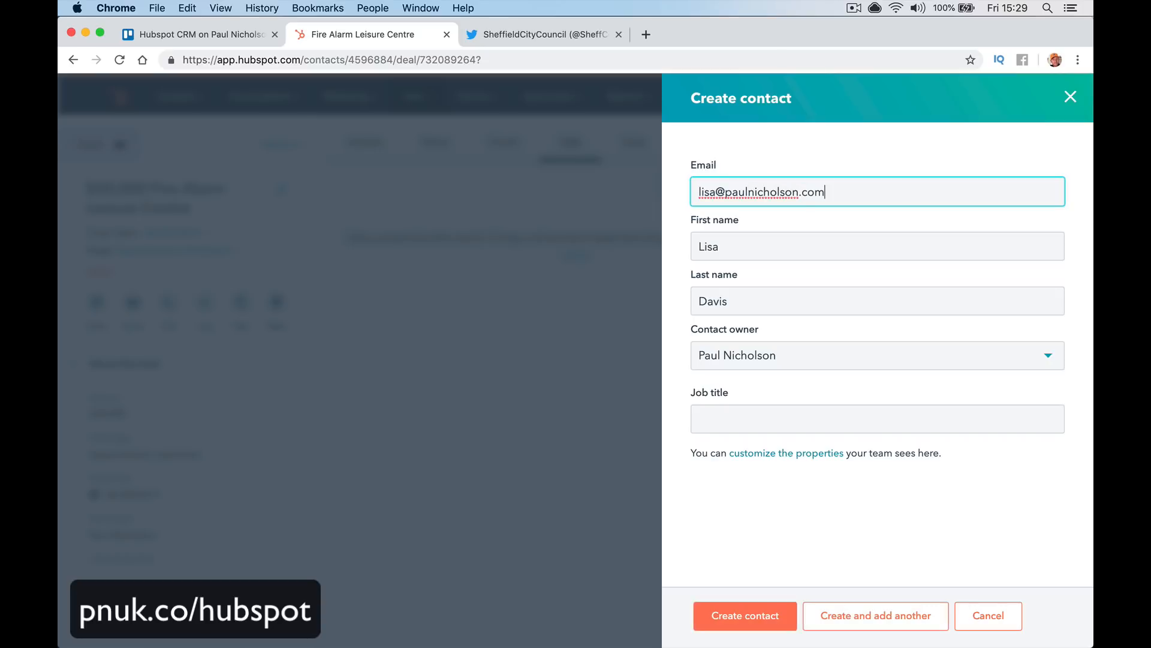
pyautogui.press('Tab')
pyautogui.press('Tab')
pyautogui.press('Tab')
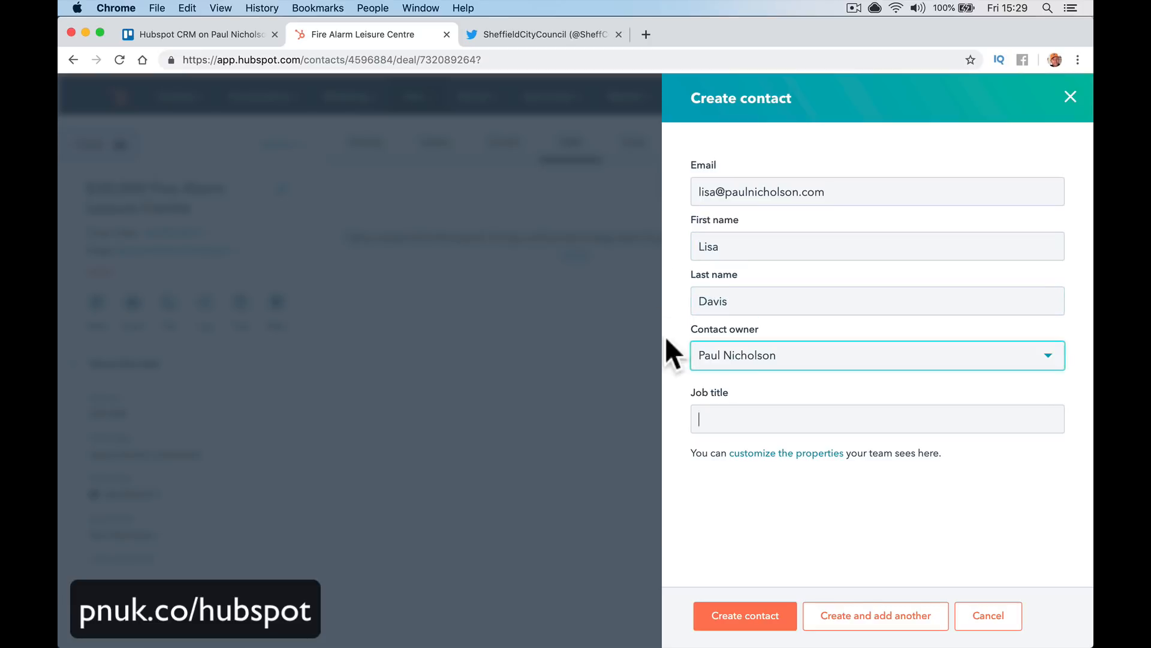
pyautogui.click(696, 393)
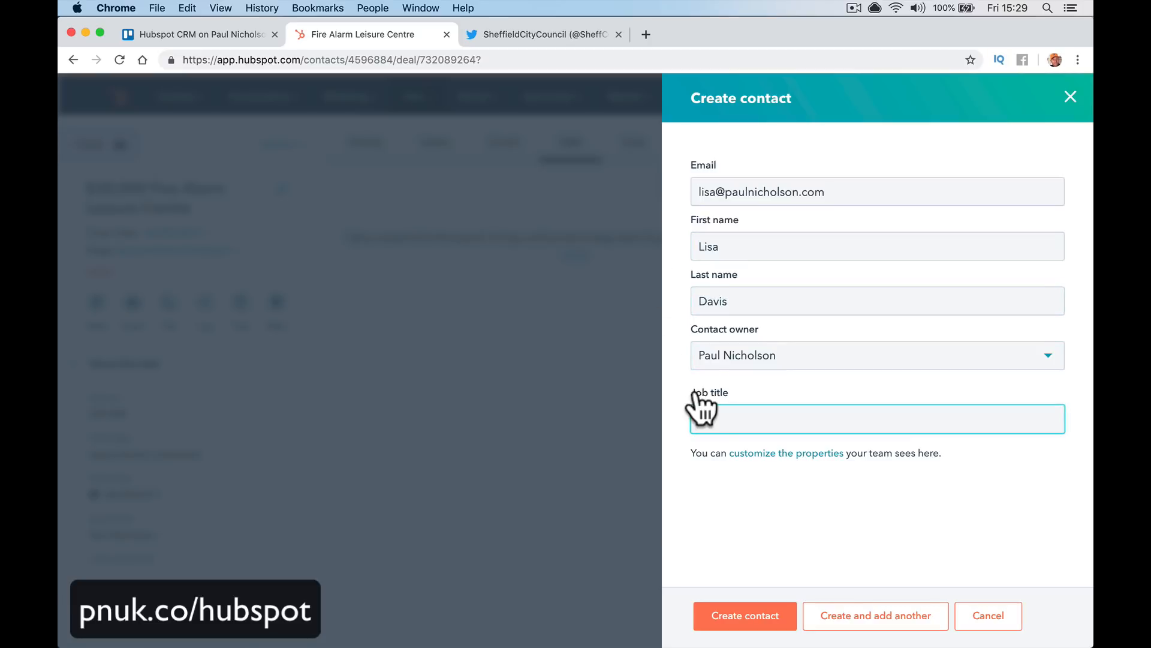
pyautogui.write('Manager')
pyautogui.click(726, 603)
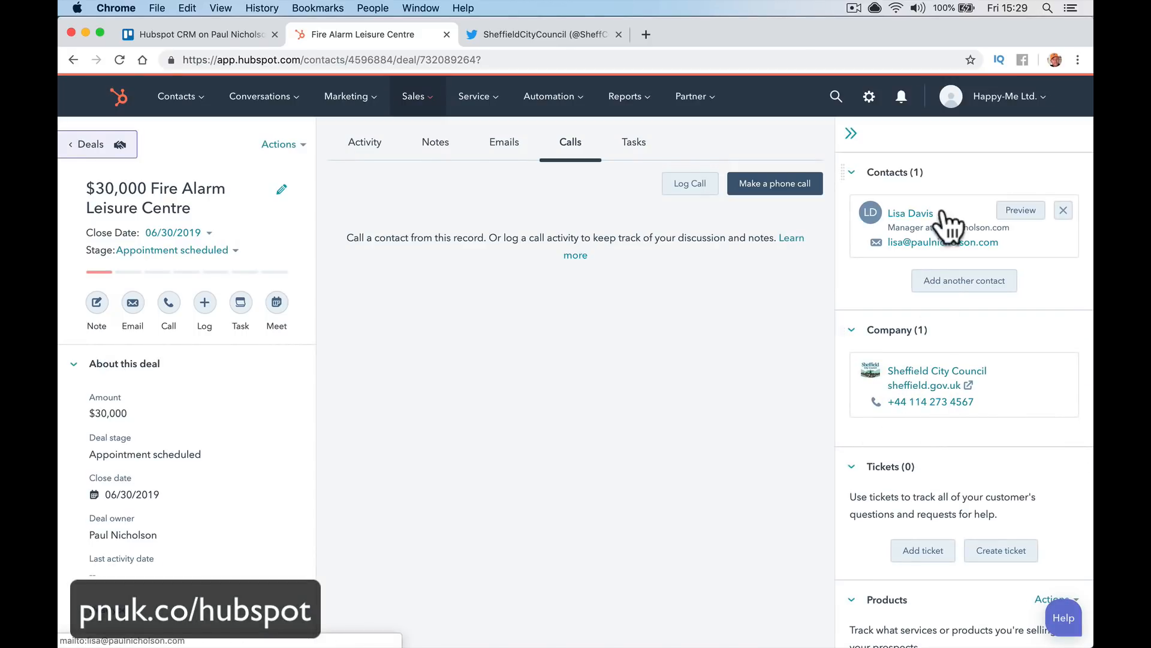
pyautogui.click(364, 150)
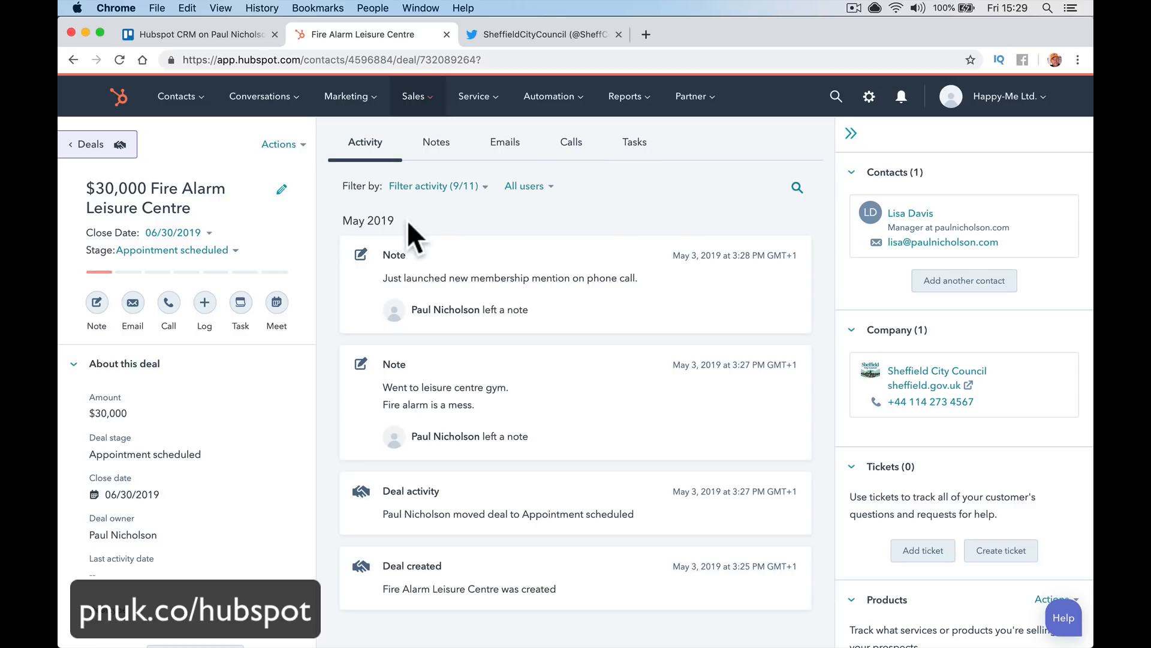
# Draft an email titled 'Do you need Fire Alarm' saying their alarm is a mess and asking if they need one
pyautogui.click(509, 150)
pyautogui.click(792, 185)
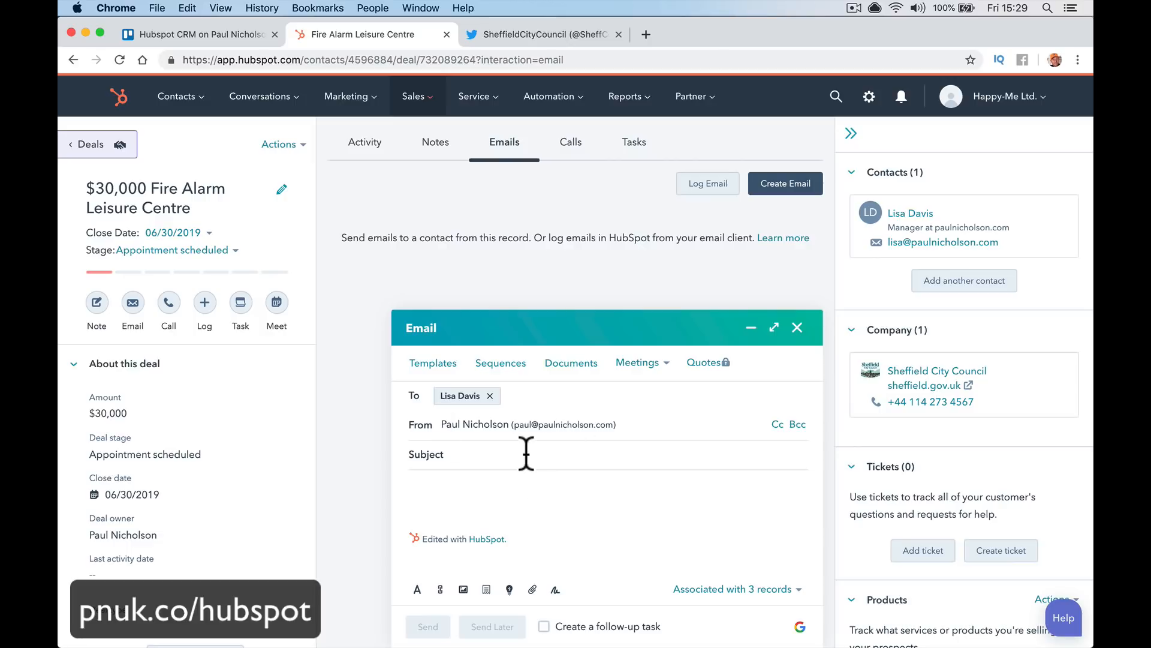
pyautogui.write('Do yo')
pyautogui.write('u nee')
pyautogui.write('d Fire Alarm')
pyautogui.write('Hey Lis')
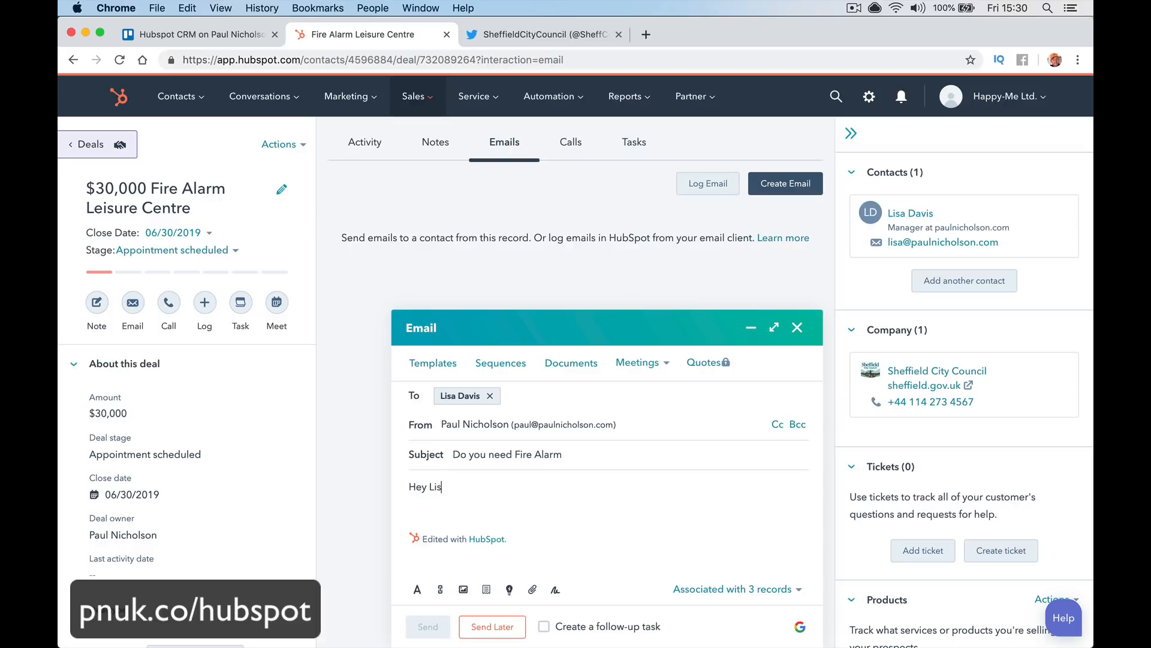
pyautogui.write('a,')
pyautogui.press('Return')
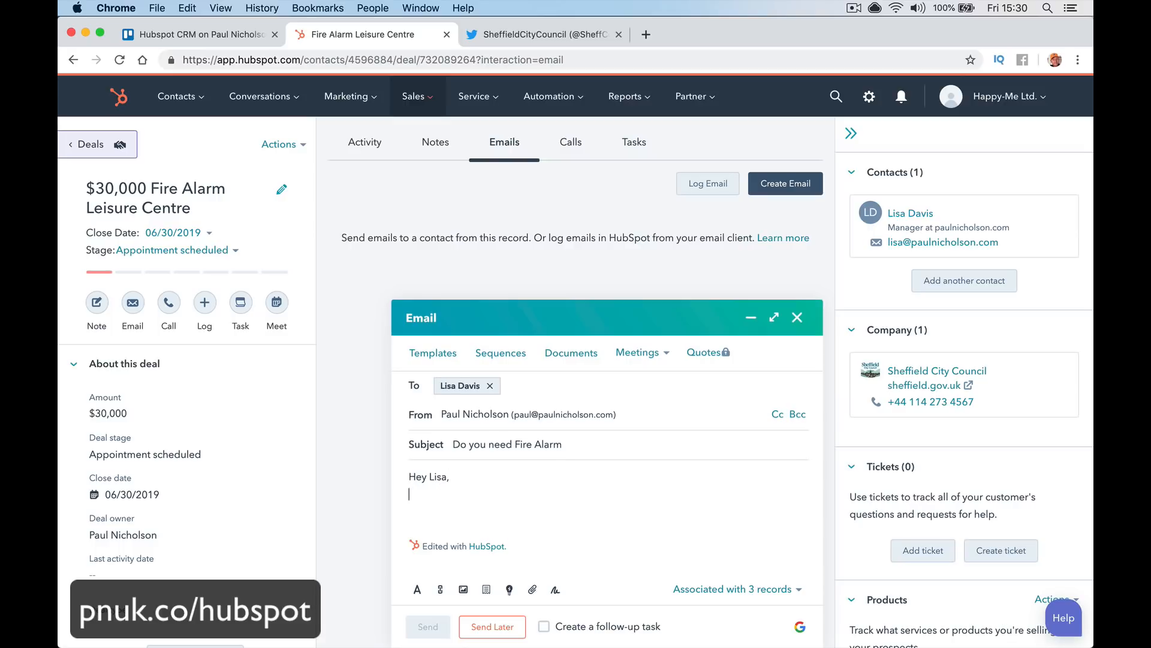
pyautogui.write('I saw ')
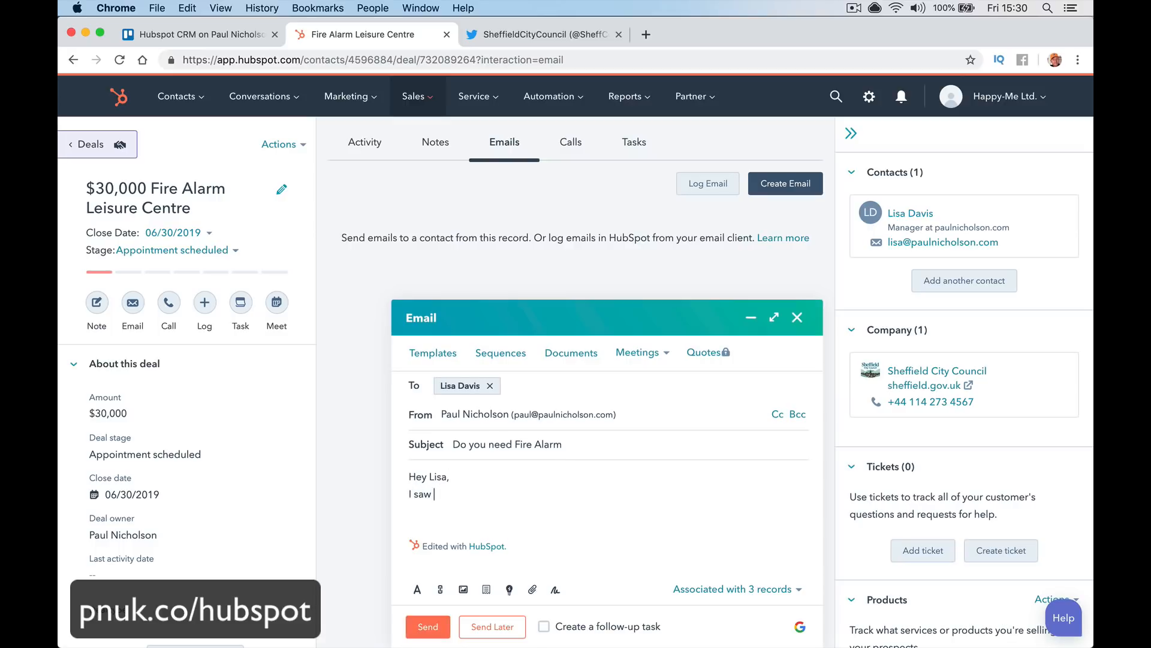
pyautogui.write('yo')
pyautogui.write('ur fire alae')
pyautogui.write('m is a m')
pyautogui.write('ess.')
pyautogui.press('Return')
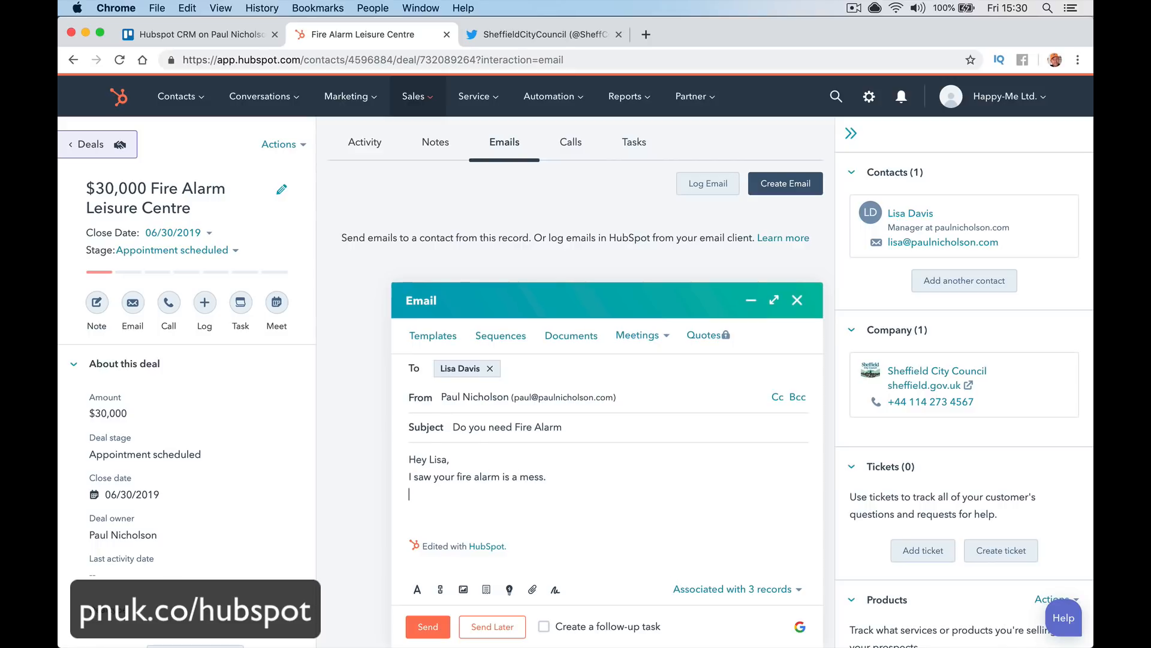
pyautogui.write('You need a new one?')
pyautogui.press('Return')
pyautogui.press('Return')
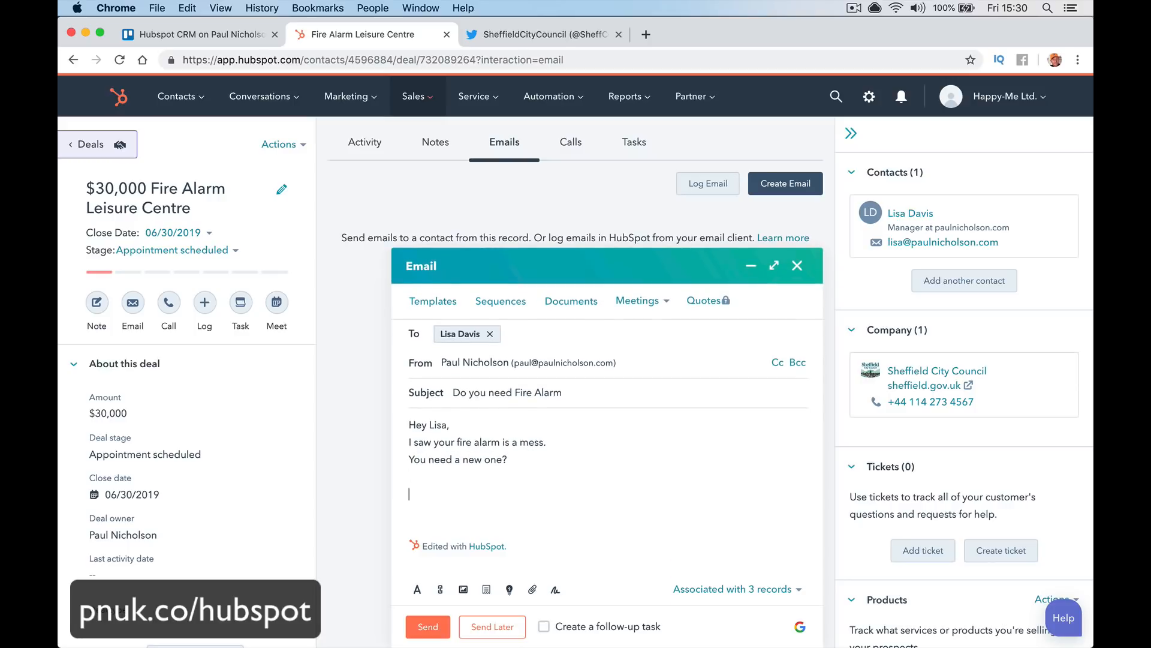
pyautogui.write('Paul')
# Send the email and confirm it appears under the deal's Emails
pyautogui.click(433, 627)
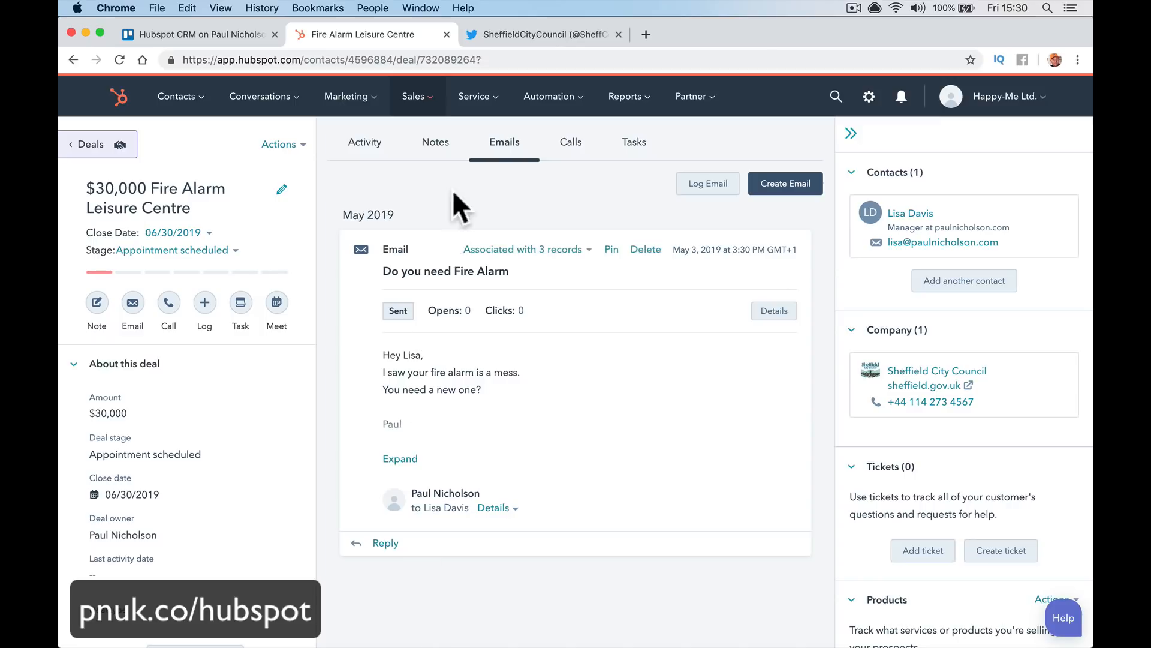
pyautogui.click(444, 151)
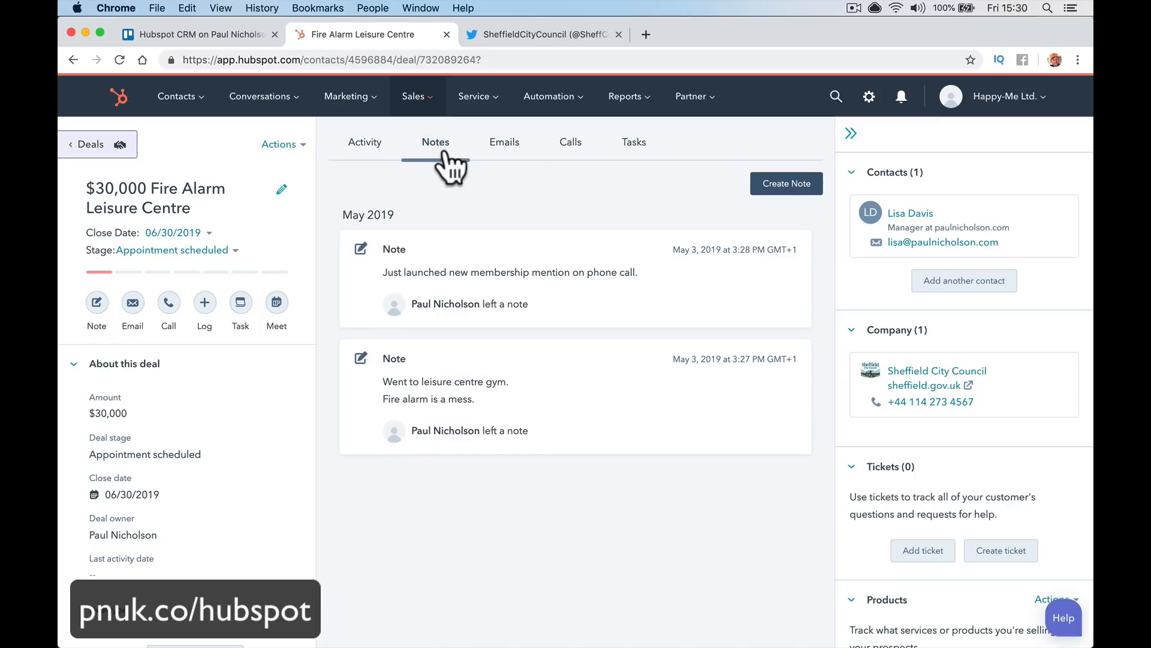
pyautogui.click(503, 151)
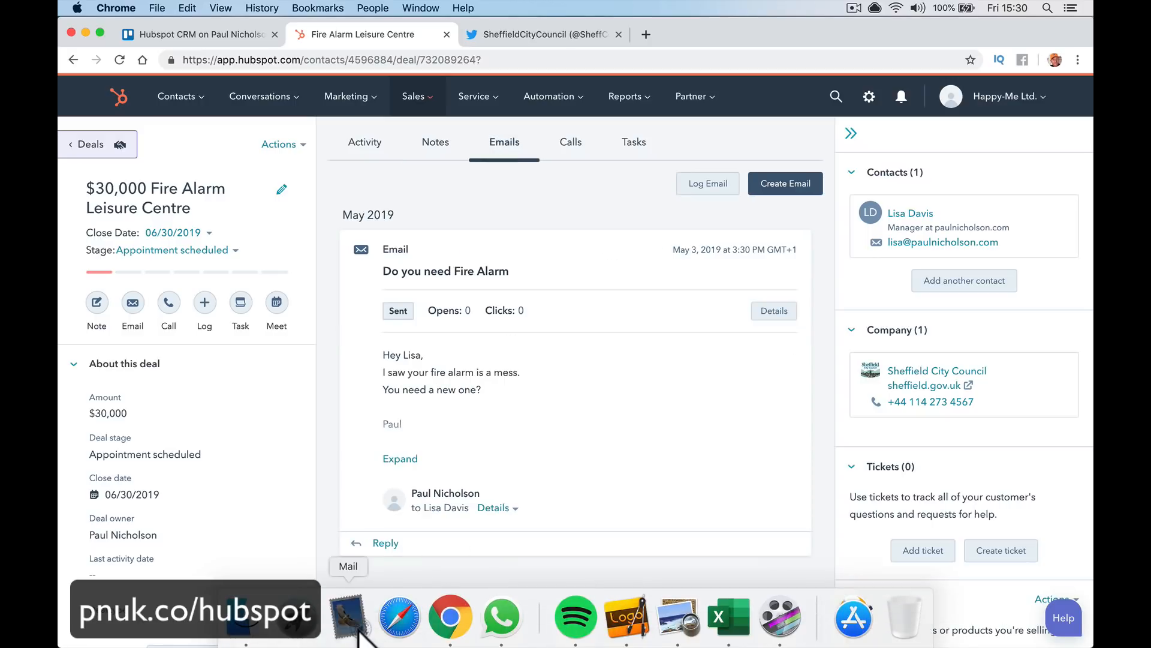
pyautogui.click(350, 617)
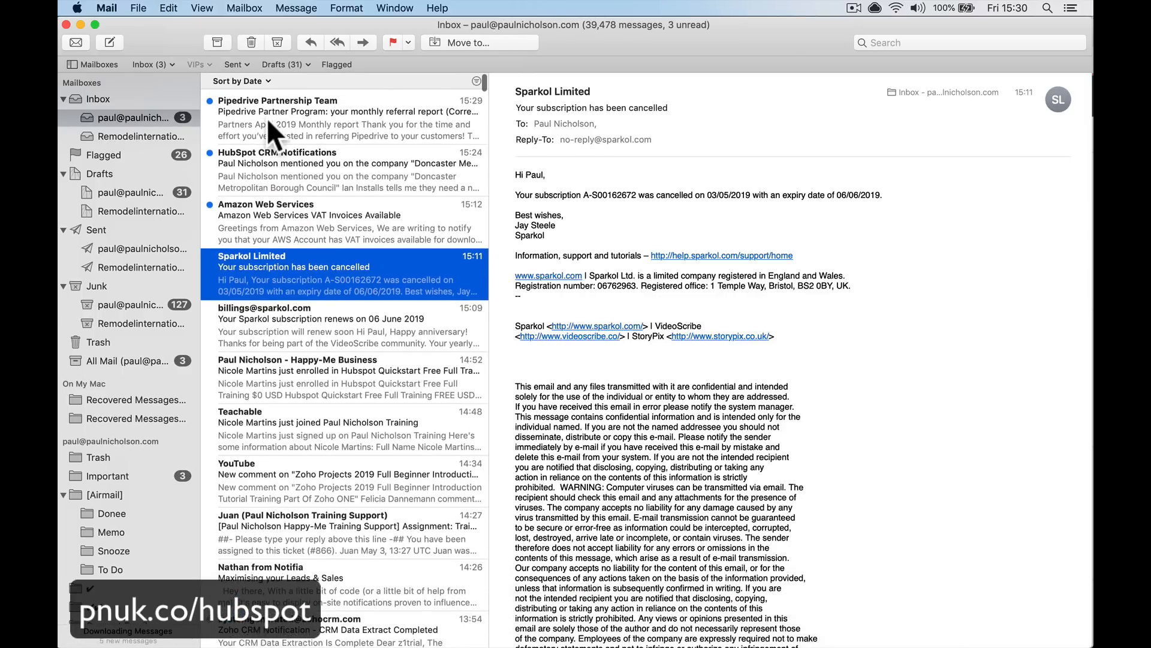
pyautogui.click(312, 184)
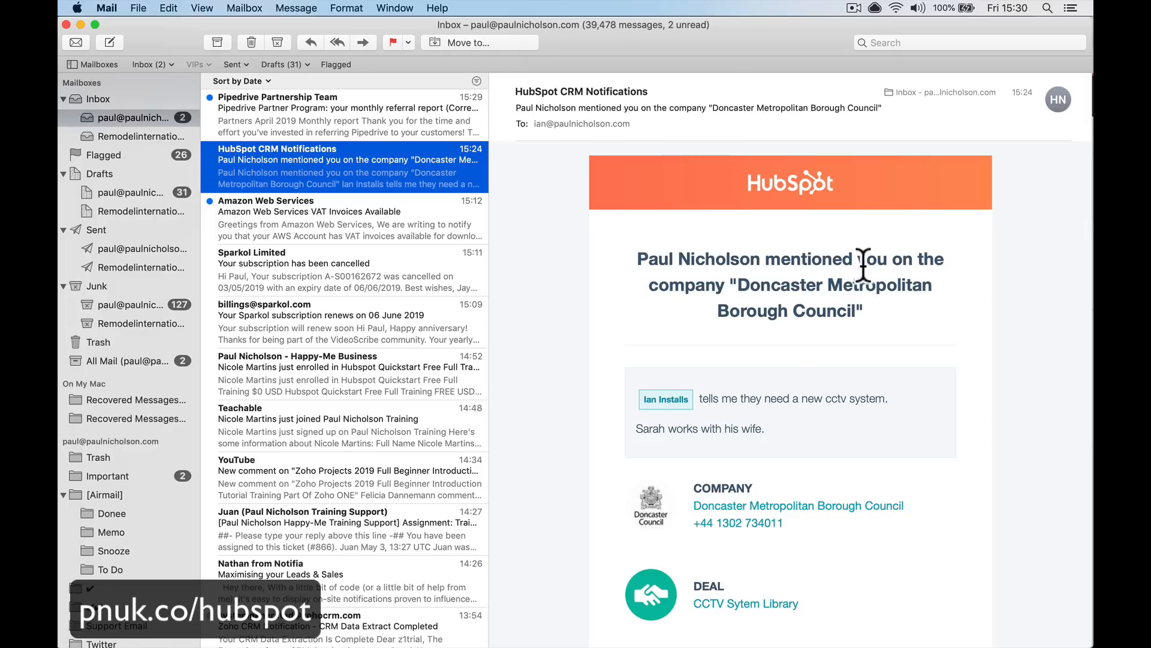
pyautogui.scroll(-3, 771, 348)
pyautogui.scroll(3, 771, 348)
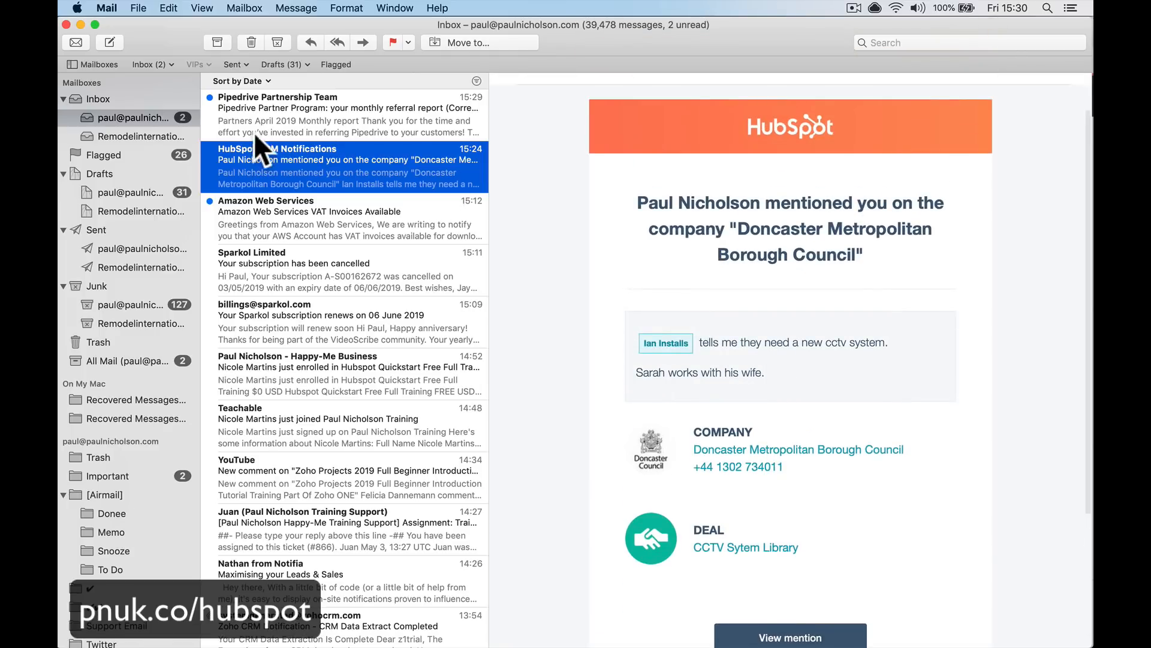
pyautogui.scroll(1, 250, 157)
pyautogui.moveTo(359, 618)
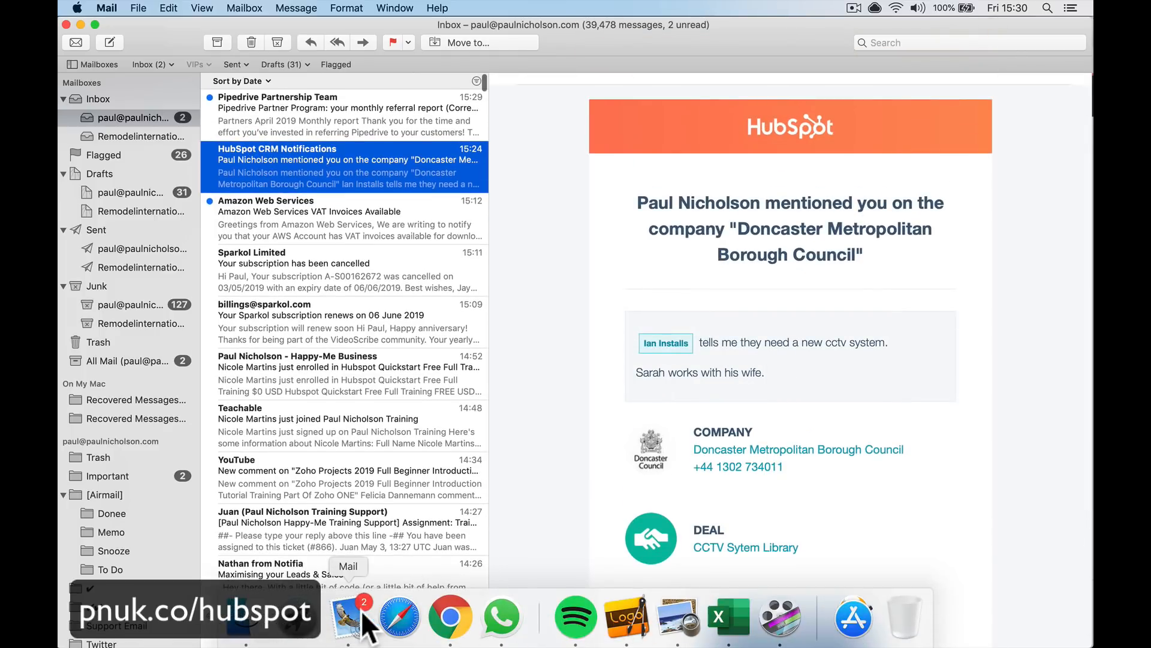
pyautogui.click(450, 618)
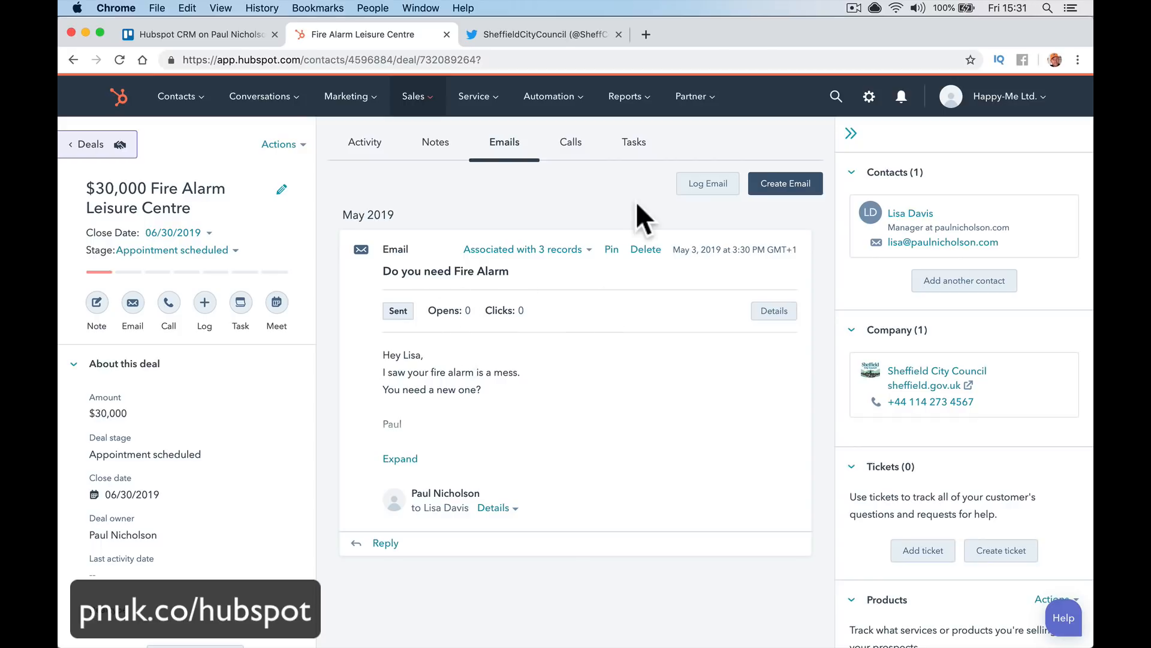
# Start a new task titled Meeting from the deal's Tasks section
pyautogui.click(574, 147)
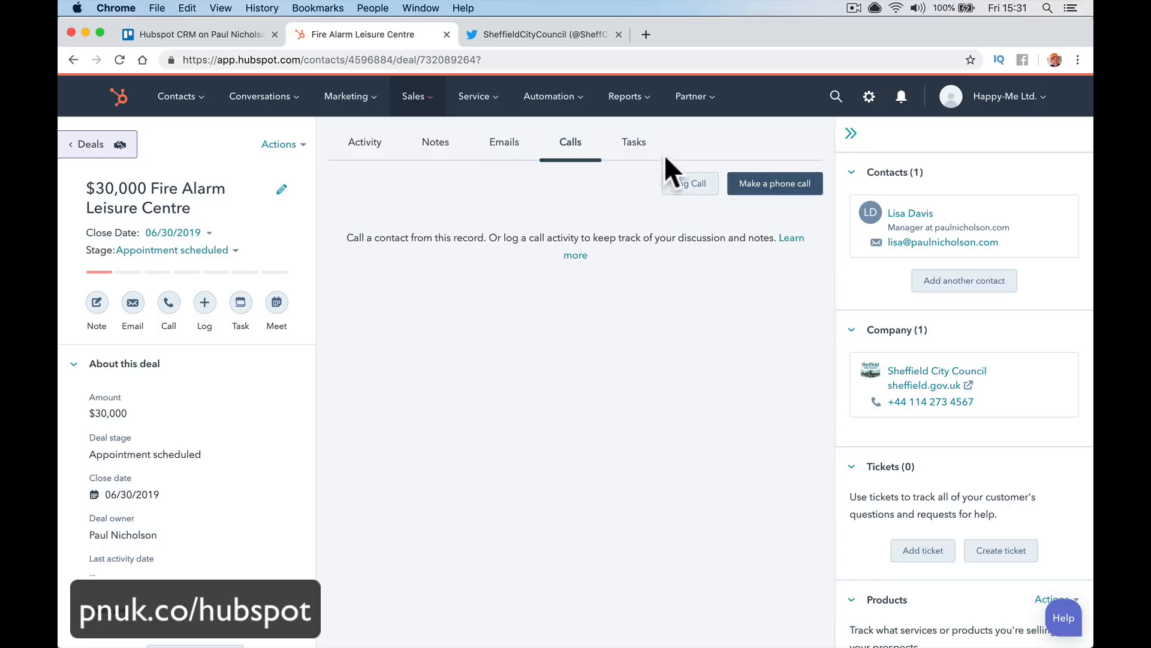
pyautogui.click(632, 151)
pyautogui.click(773, 187)
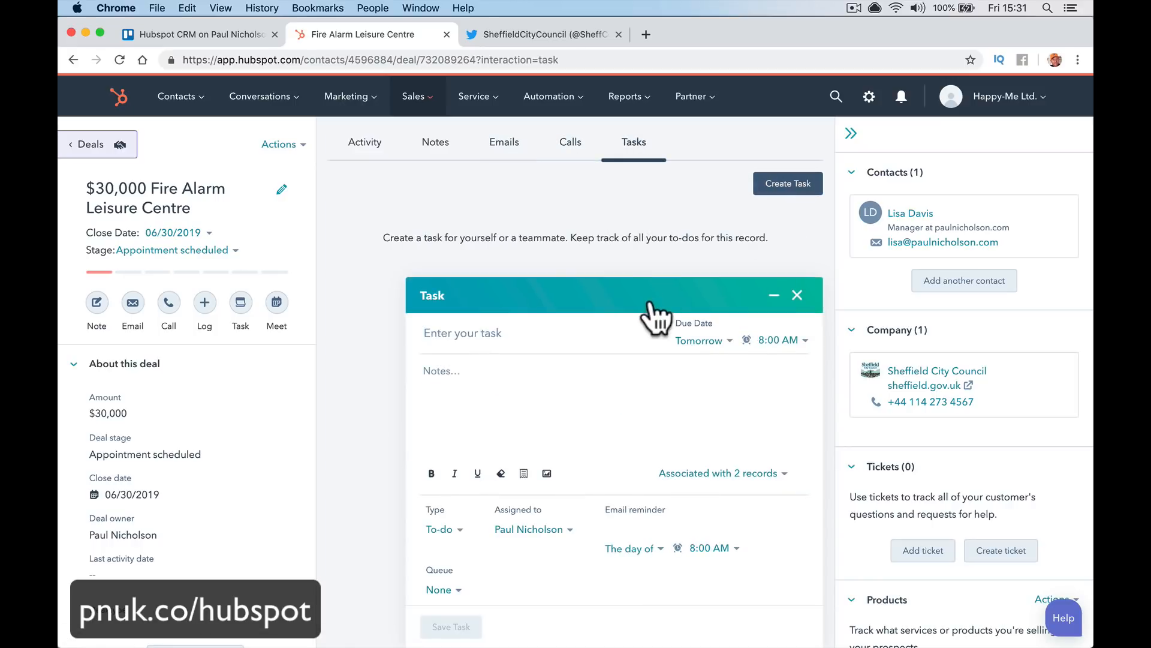
pyautogui.write('Meeting')
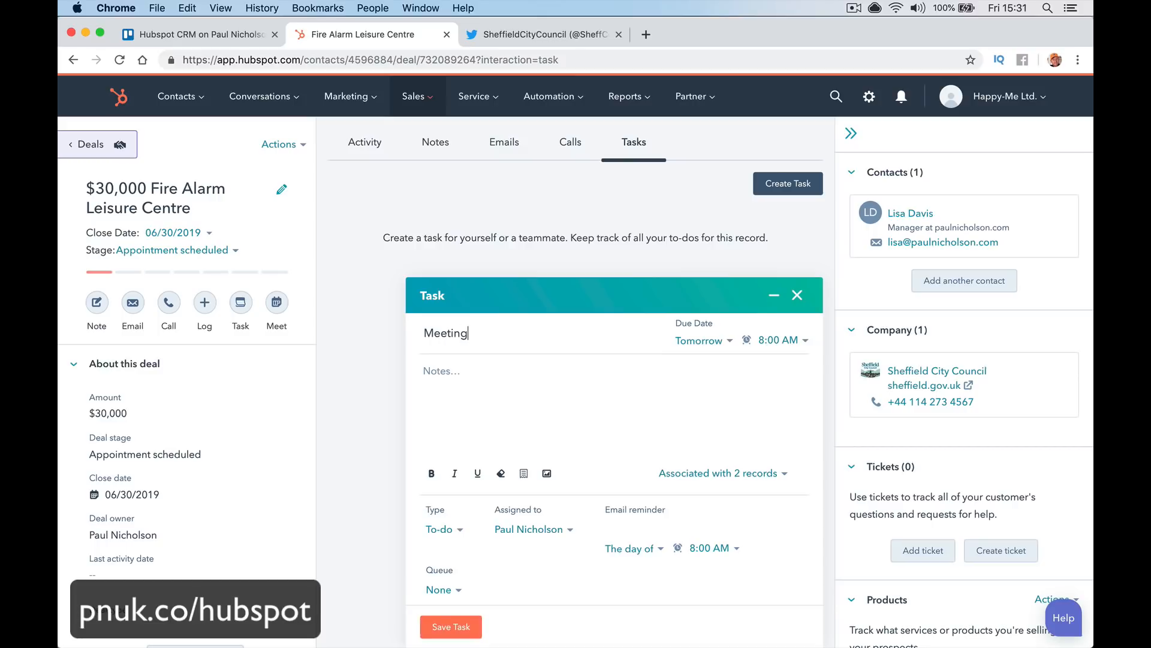
pyautogui.press('Tab')
# Set the task due 05/04/2019 at 9:30 AM with note 'Walkaround see what they need' and save it
pyautogui.click(702, 341)
pyautogui.click(769, 343)
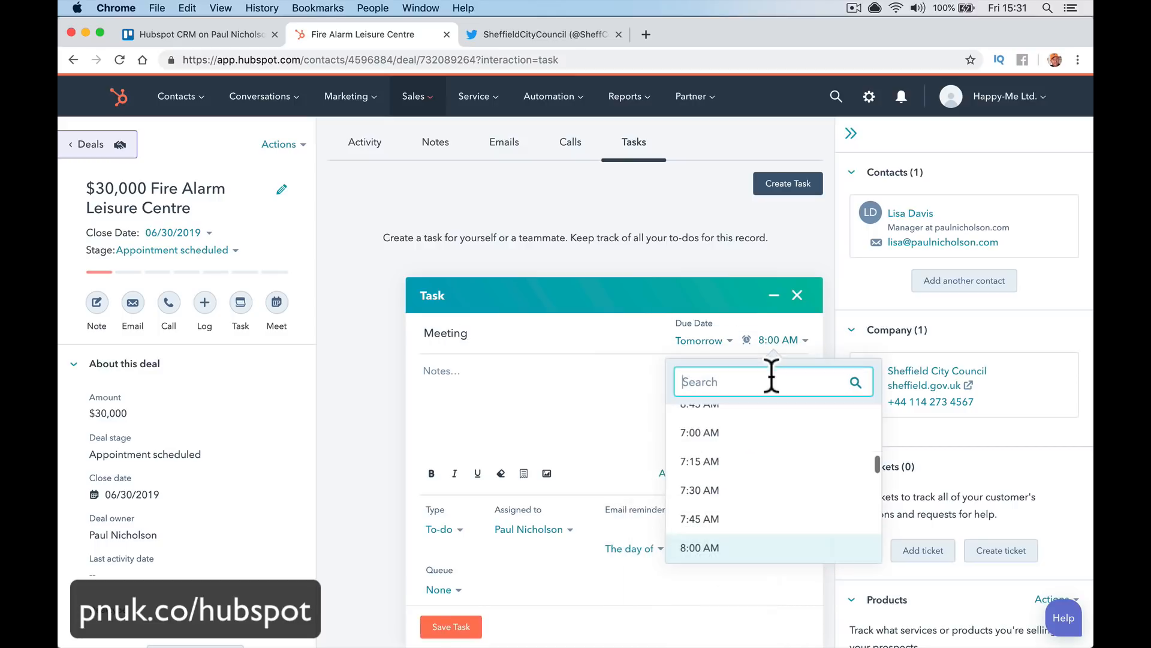
pyautogui.scroll(1, 759, 470)
pyautogui.scroll(-5, 762, 507)
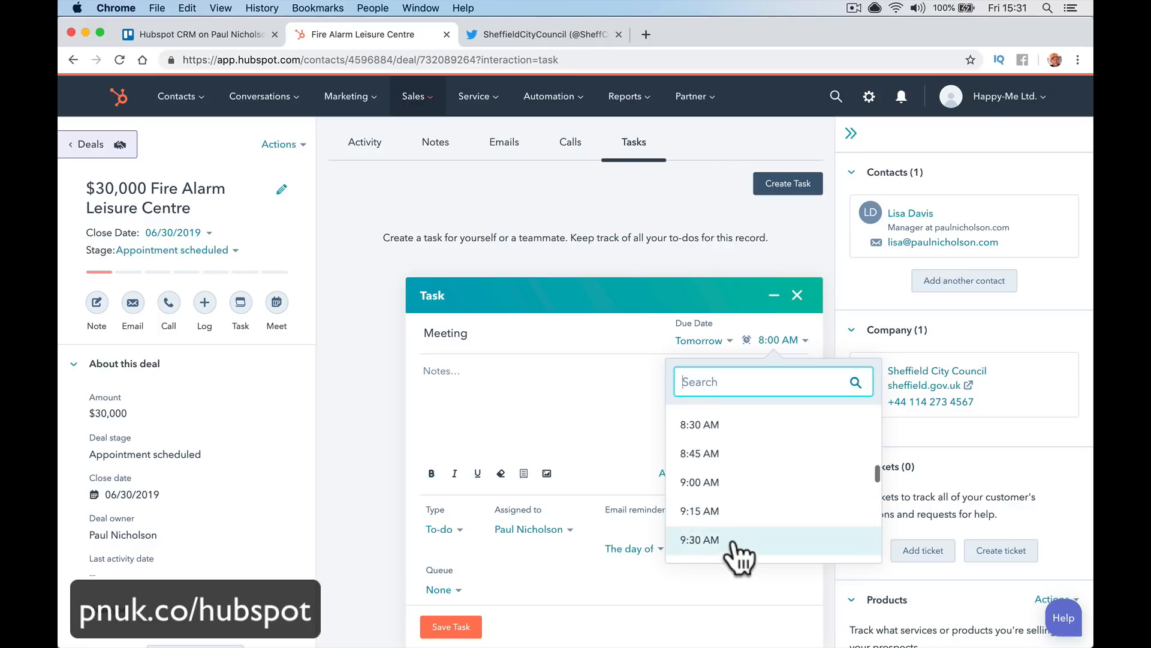
pyautogui.click(737, 541)
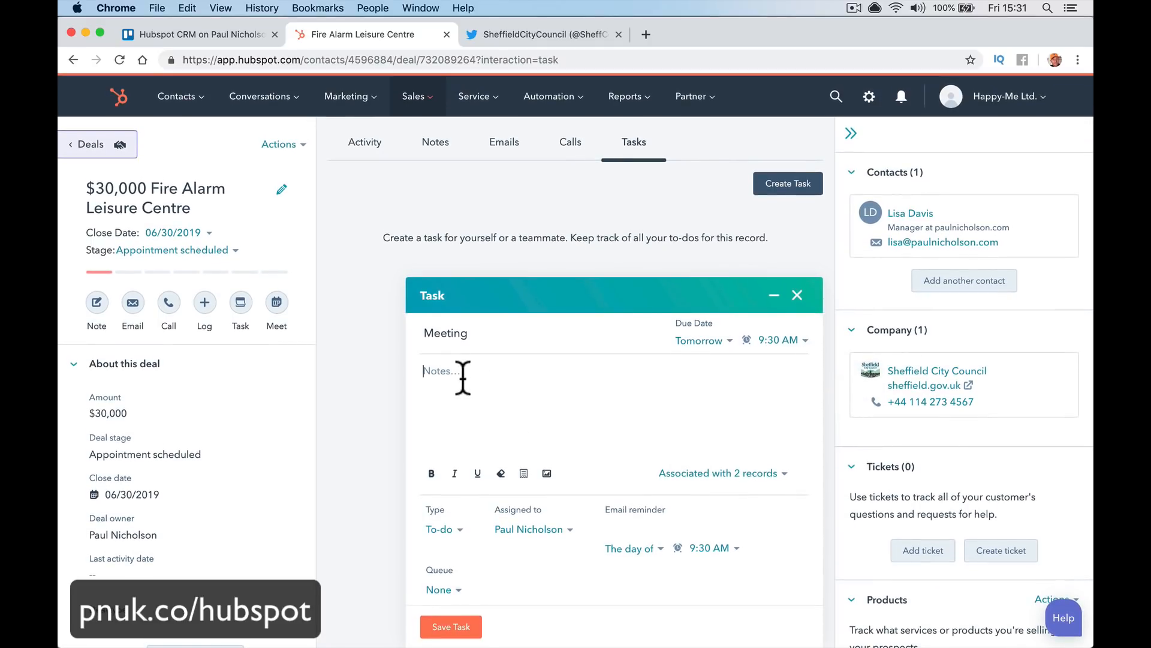
pyautogui.write('Walkarou')
pyautogui.write('nf')
pyautogui.write(' see what')
pyautogui.write(' they need.')
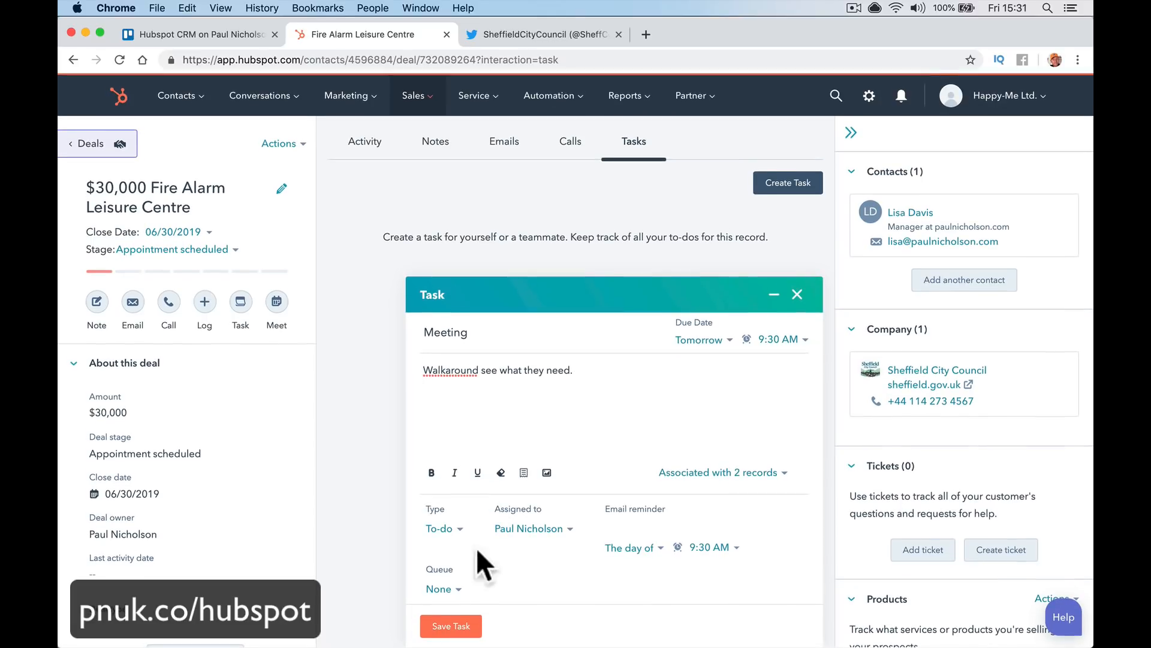
pyautogui.click(454, 626)
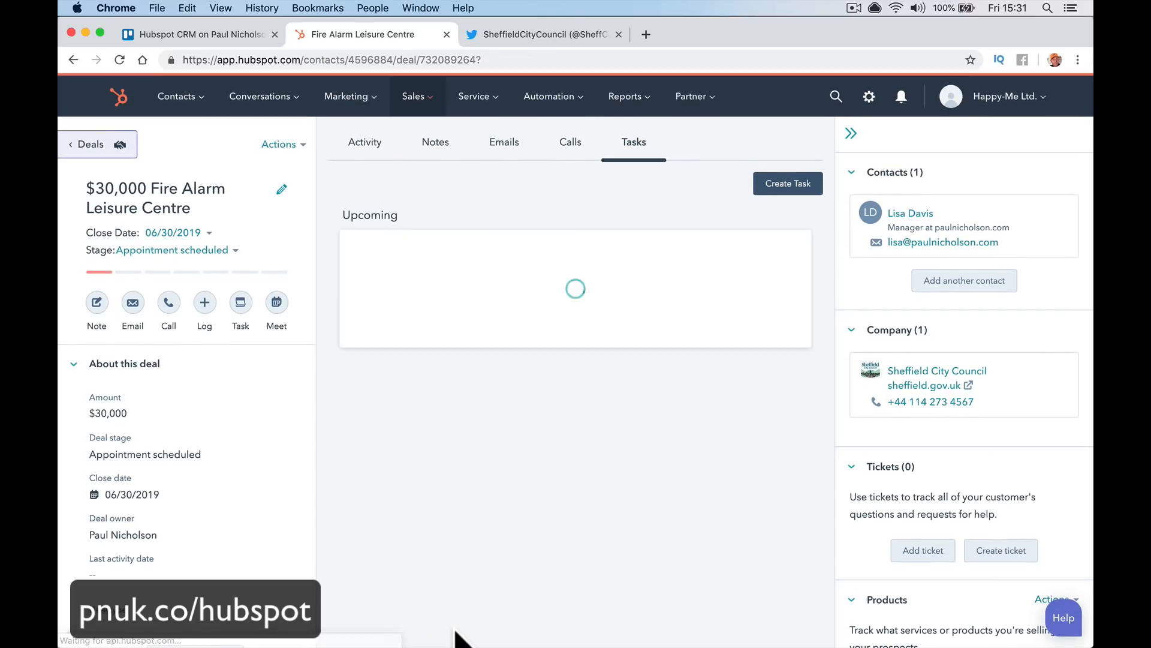
pyautogui.click(437, 150)
# Open a blank new note from the deal's Notes section
pyautogui.click(377, 148)
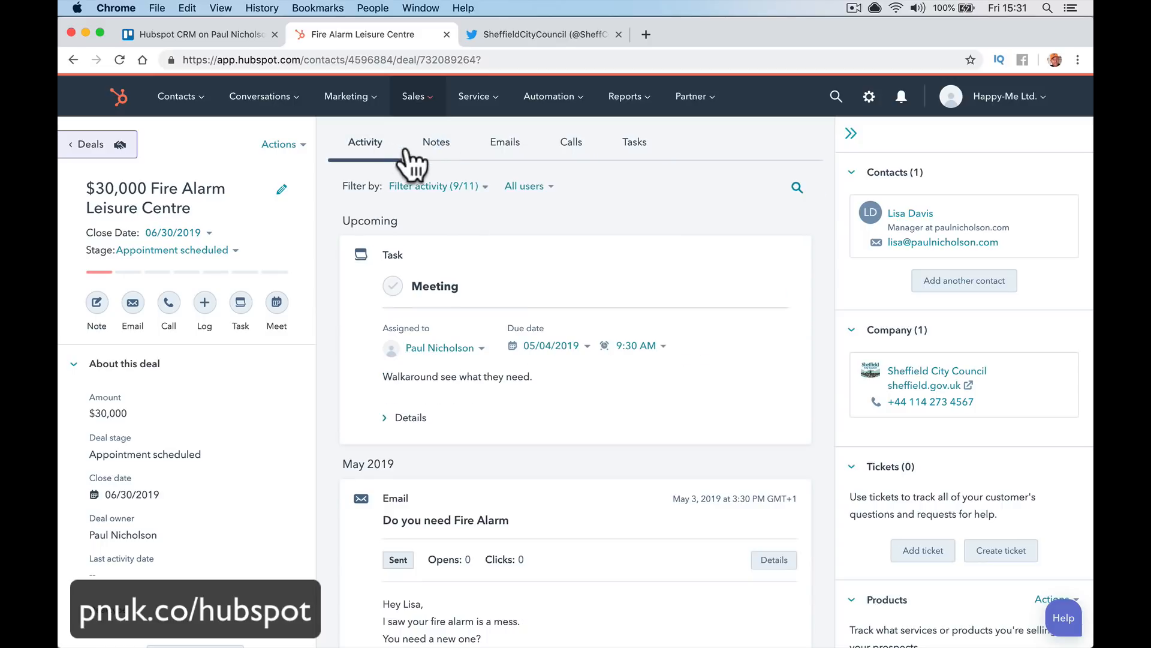
pyautogui.click(434, 149)
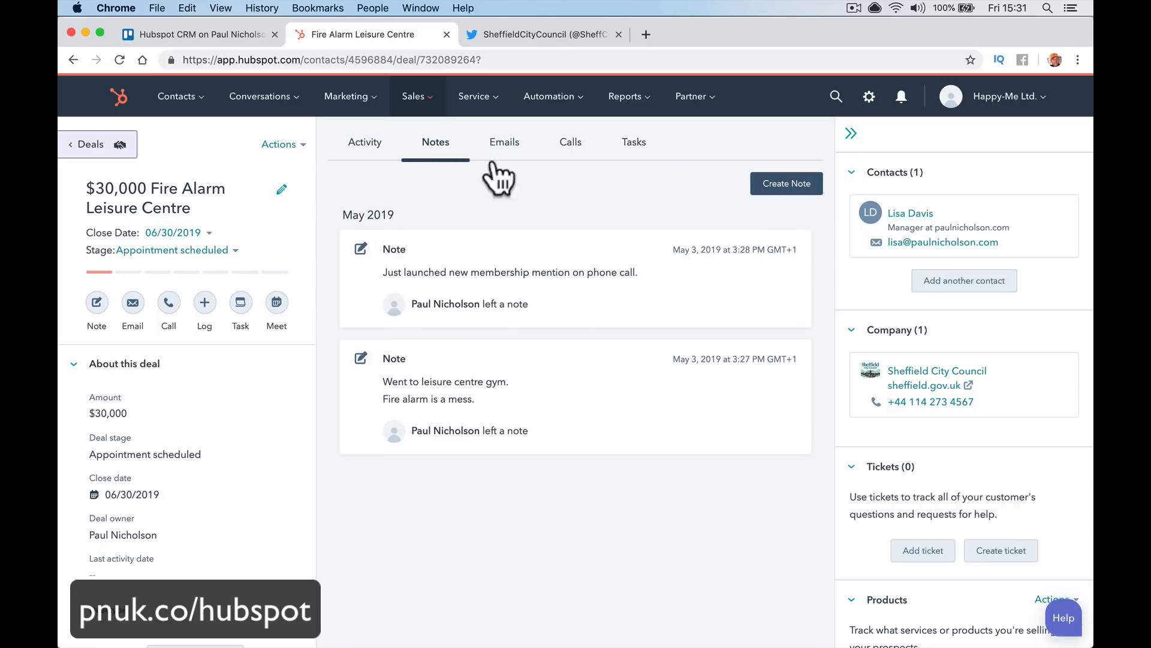
pyautogui.click(771, 183)
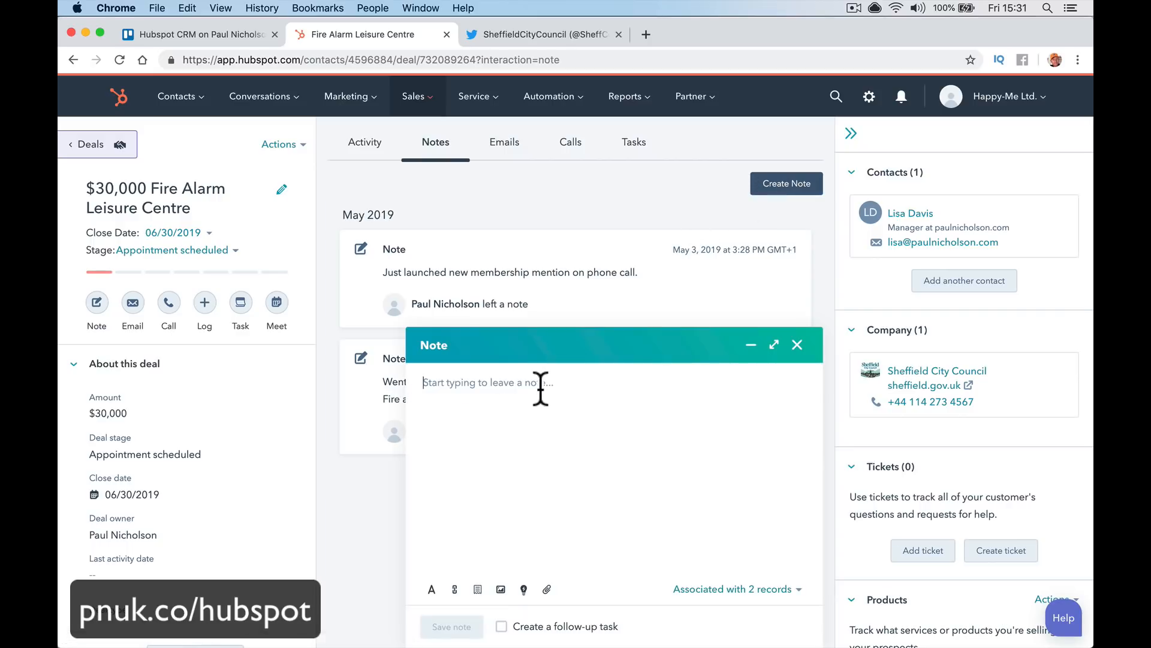
# Glance at the latest message in Mail, then return to the deal in Chrome
pyautogui.moveTo(249, 627)
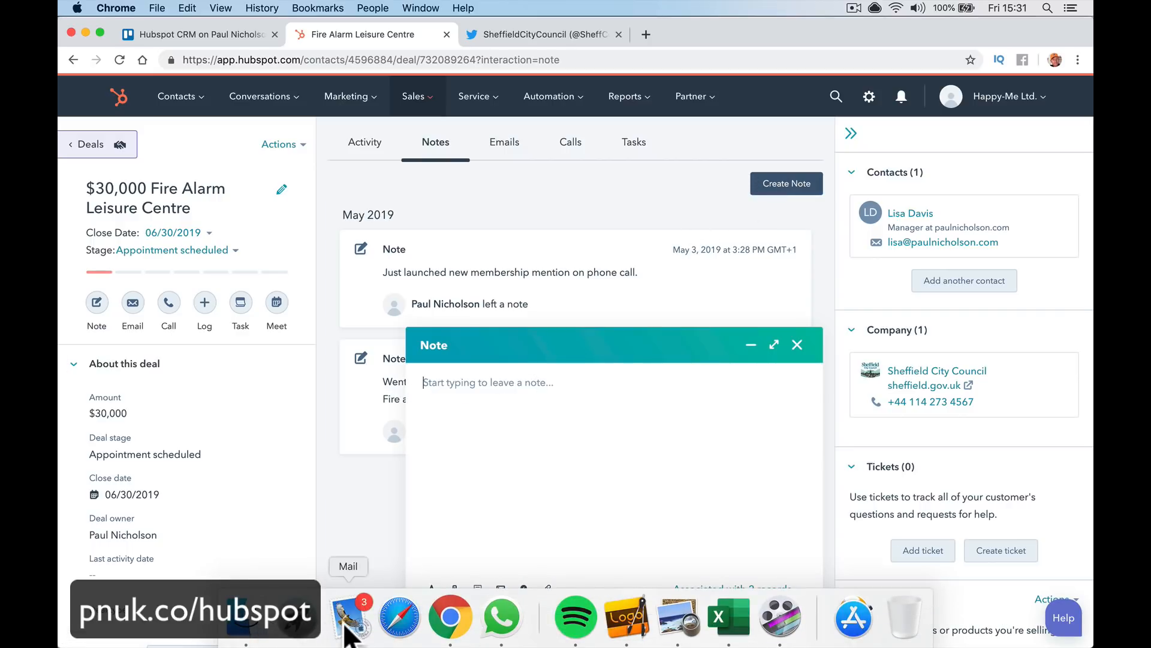
pyautogui.click(347, 623)
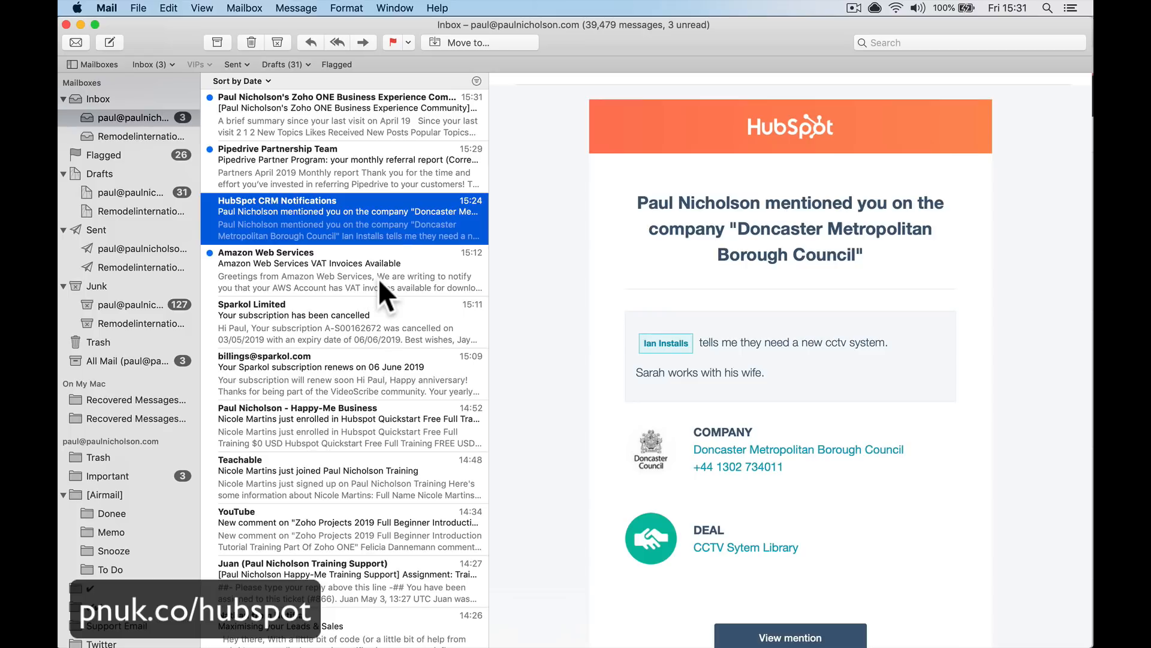
pyautogui.click(386, 125)
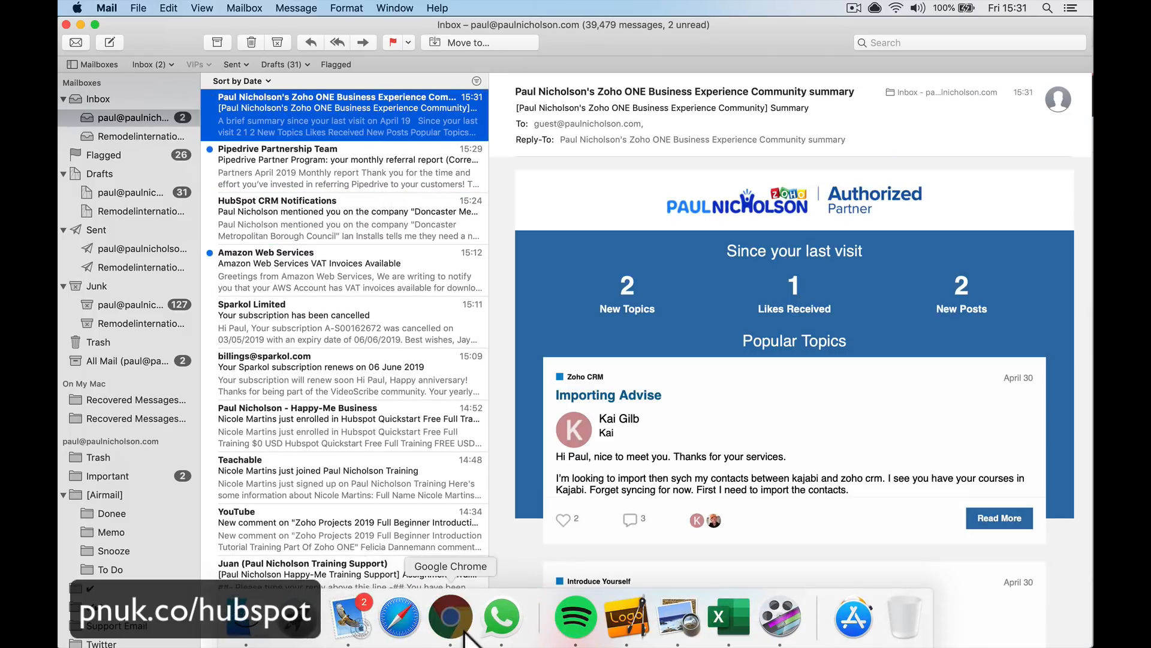
pyautogui.click(454, 618)
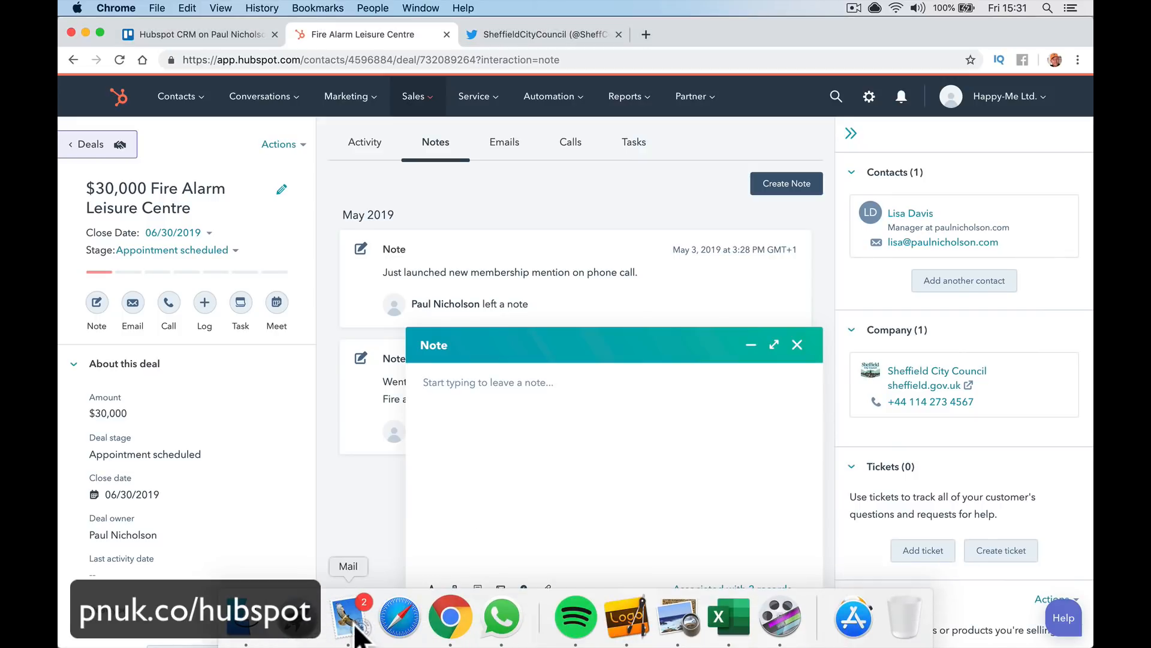
pyautogui.rightClick(354, 613)
pyautogui.click(354, 562)
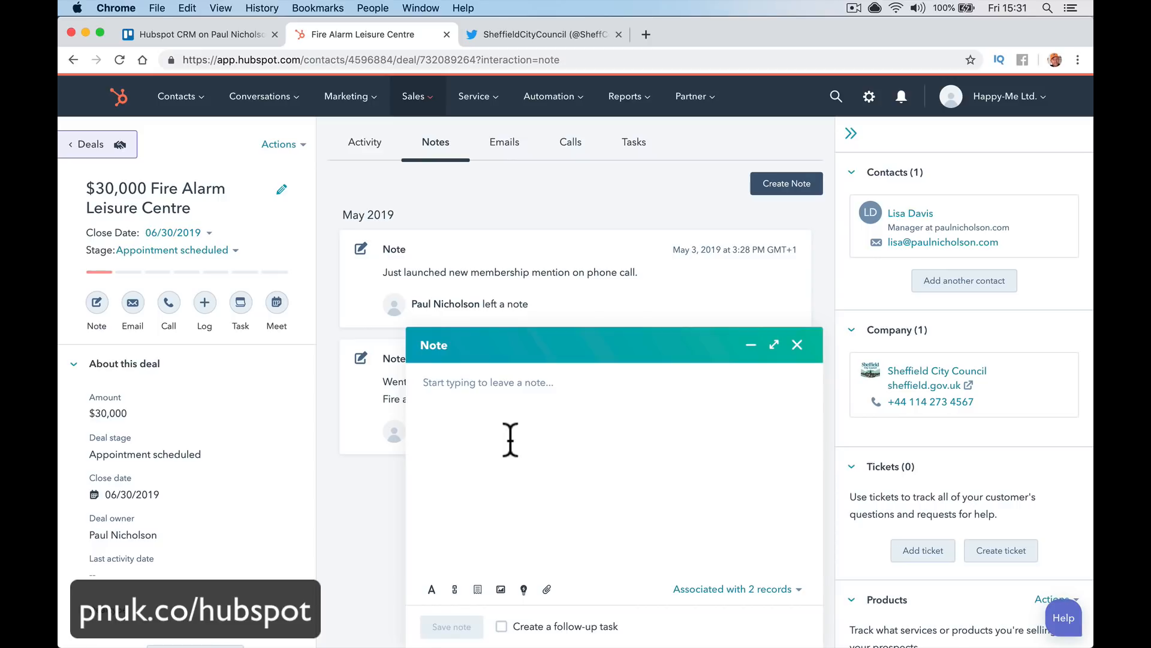
pyautogui.write('@ian')
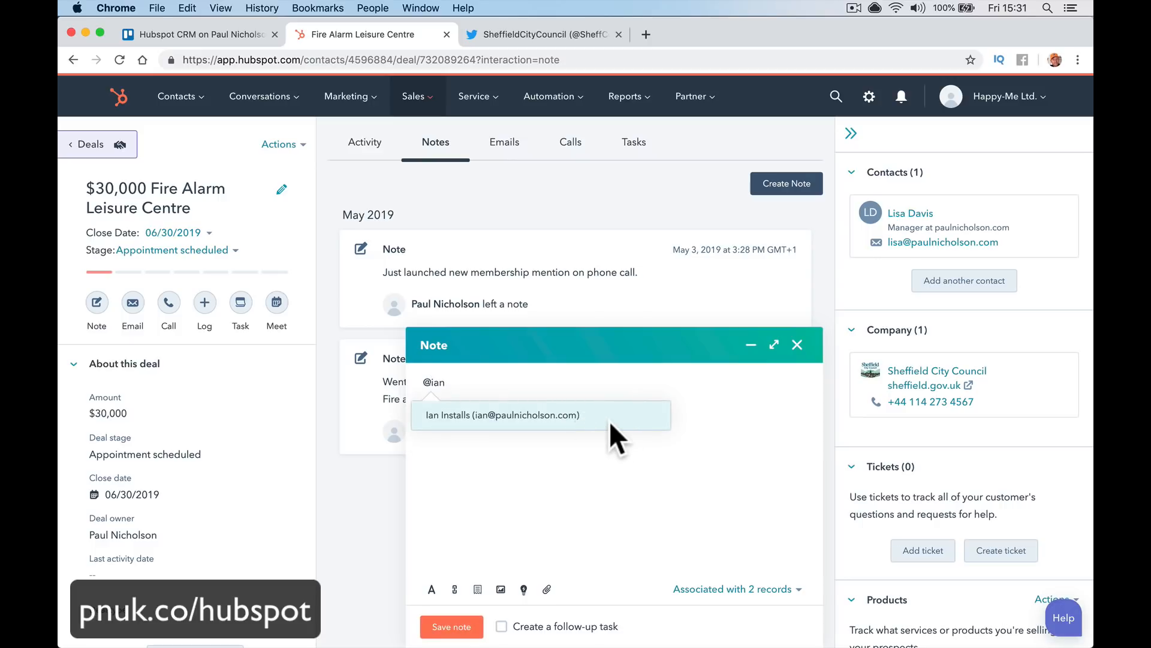
pyautogui.click(553, 416)
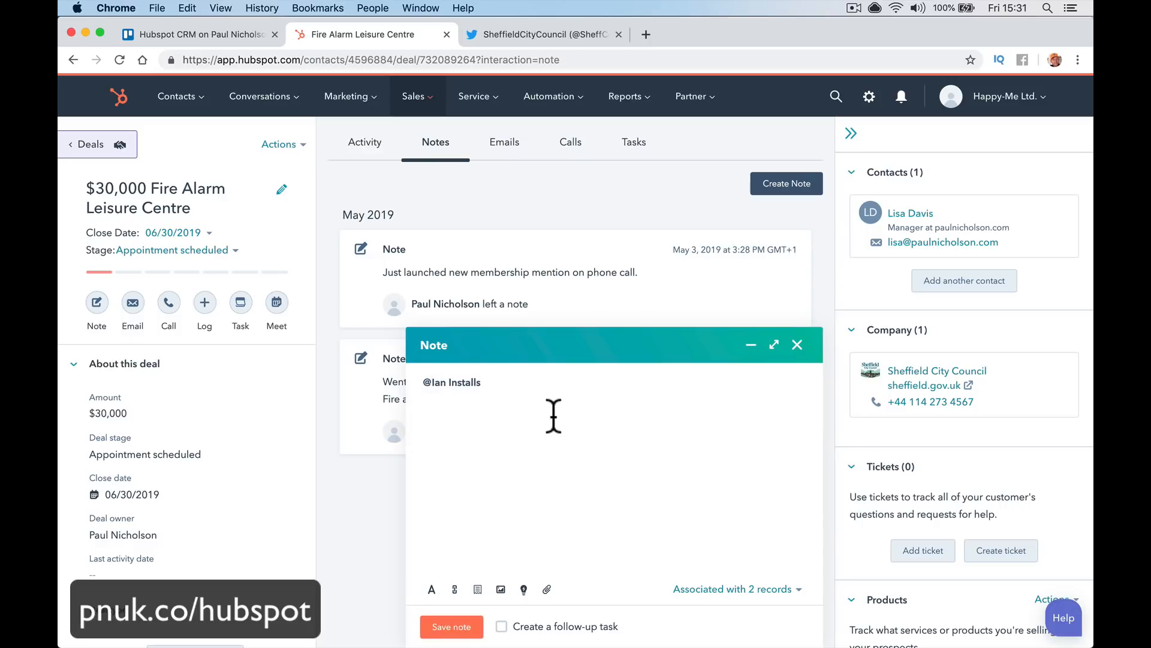
pyautogui.write('hey Ian have you d')
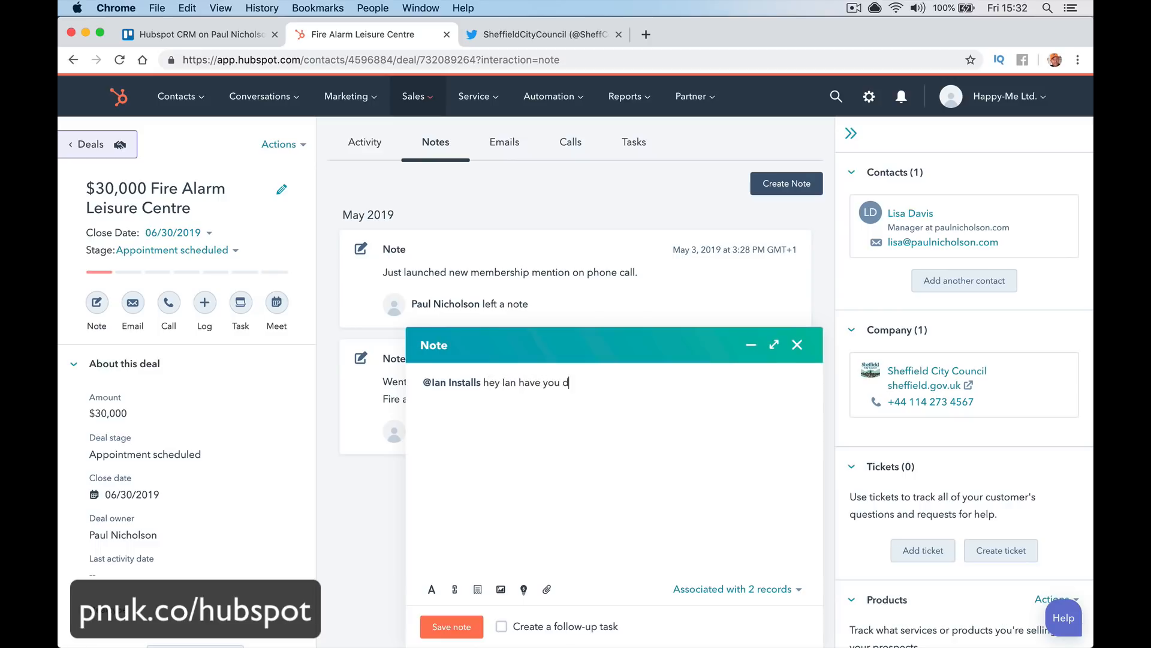
pyautogui.write('one any work at the leisure centre?')
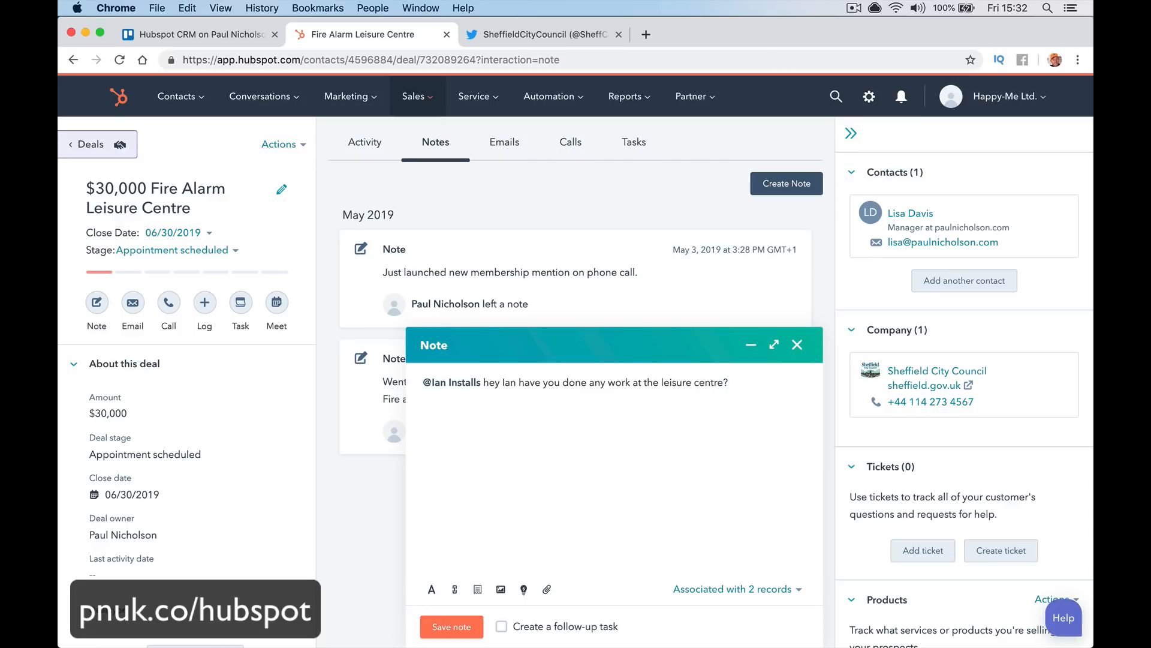
pyautogui.click(463, 625)
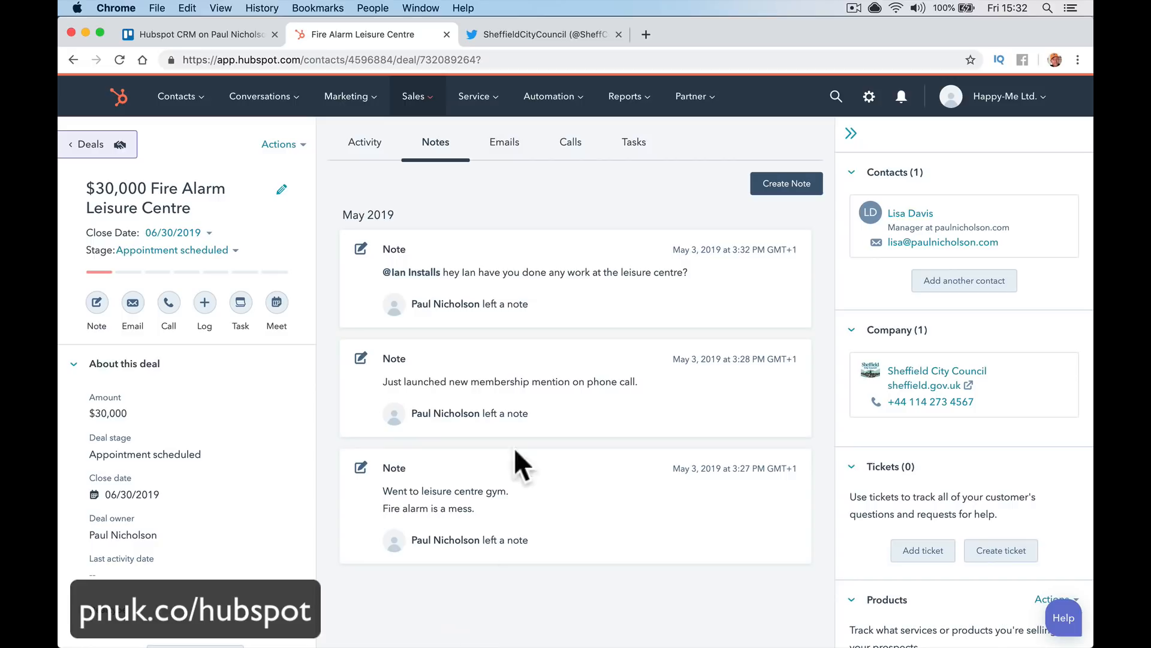
# Reopen and re-save the note, then bring up the meeting scheduler
pyautogui.click(612, 279)
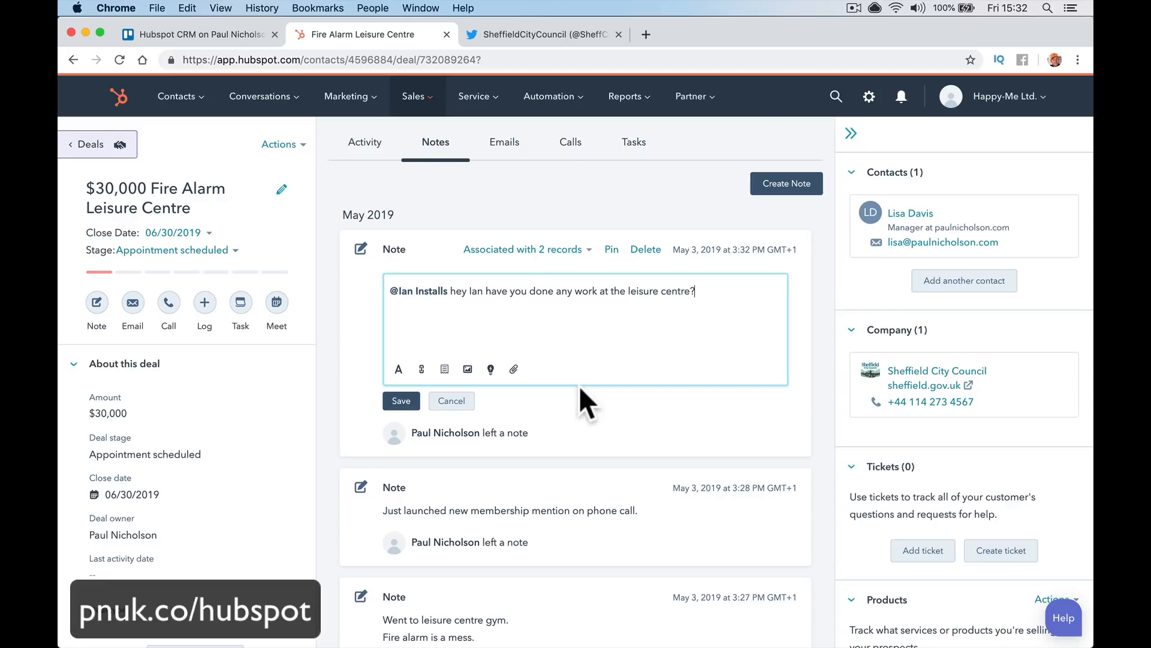
pyautogui.click(403, 400)
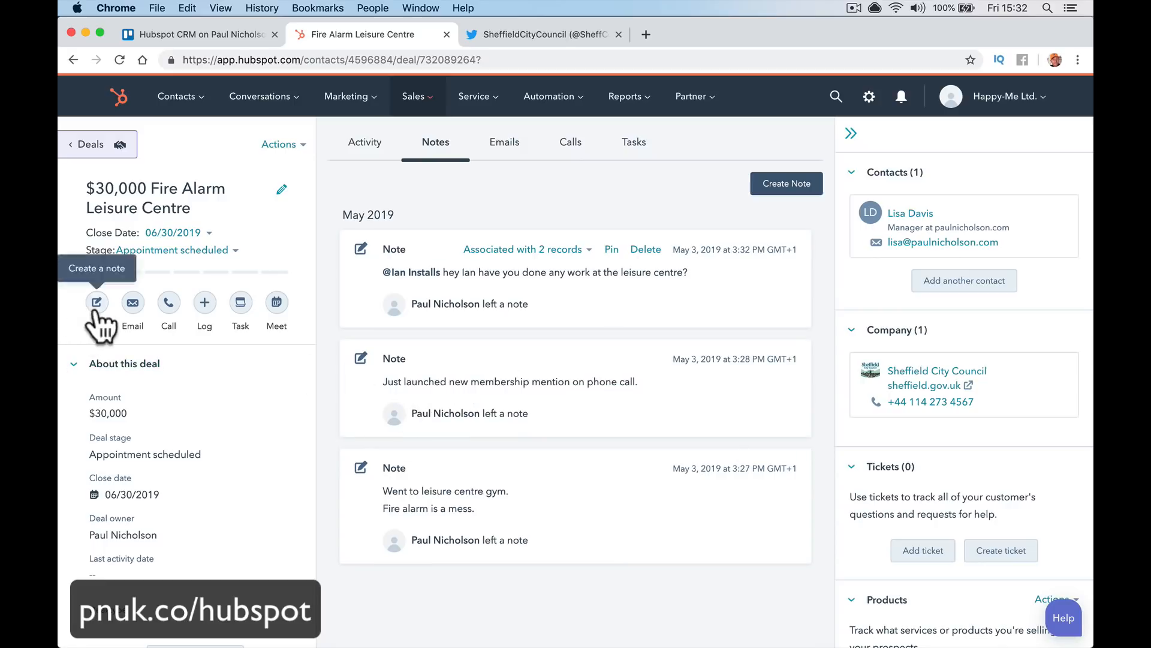
pyautogui.click(277, 303)
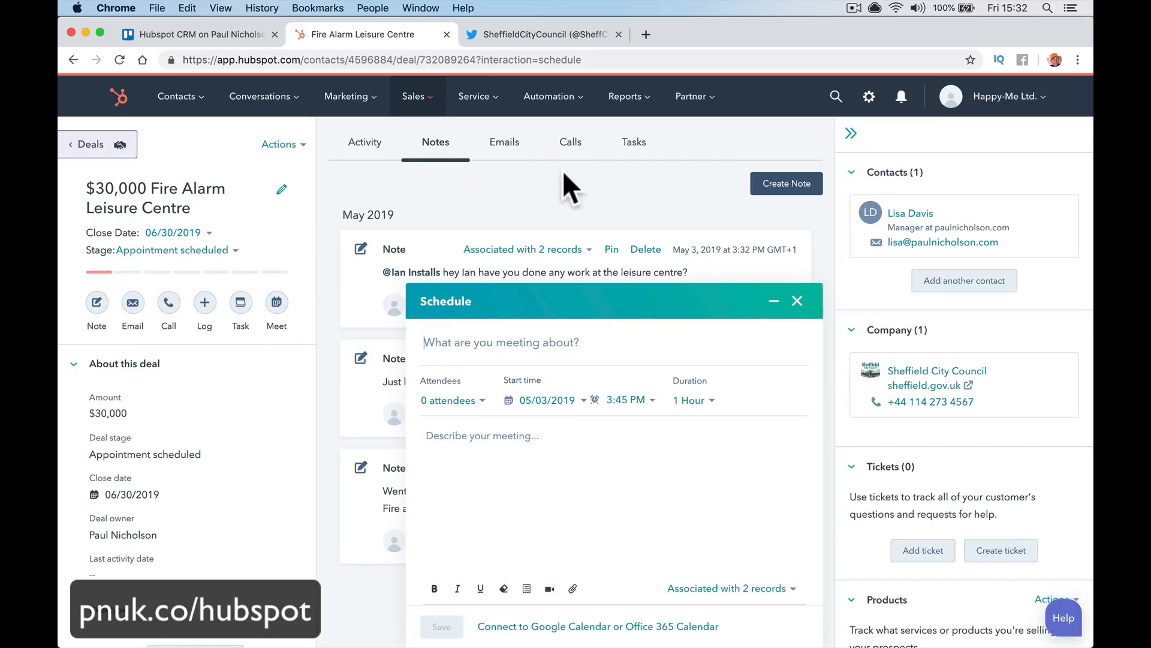
# Check the upcoming task's associated records and close the meeting form
pyautogui.click(628, 155)
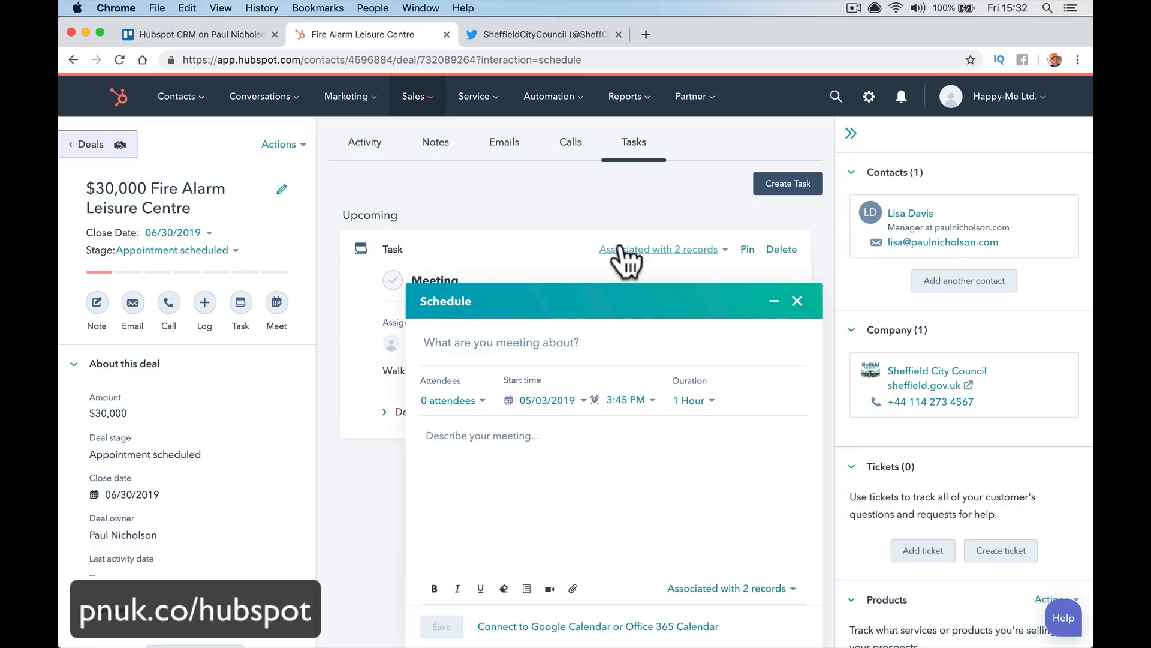
pyautogui.click(626, 249)
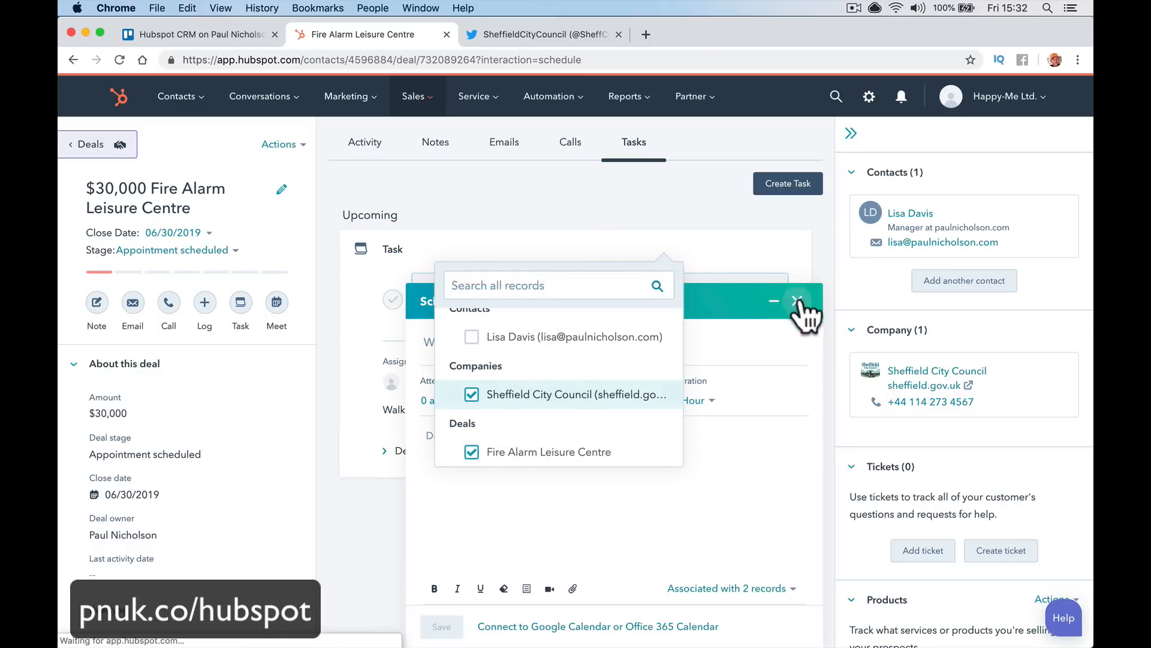
pyautogui.click(797, 300)
pyautogui.click(730, 363)
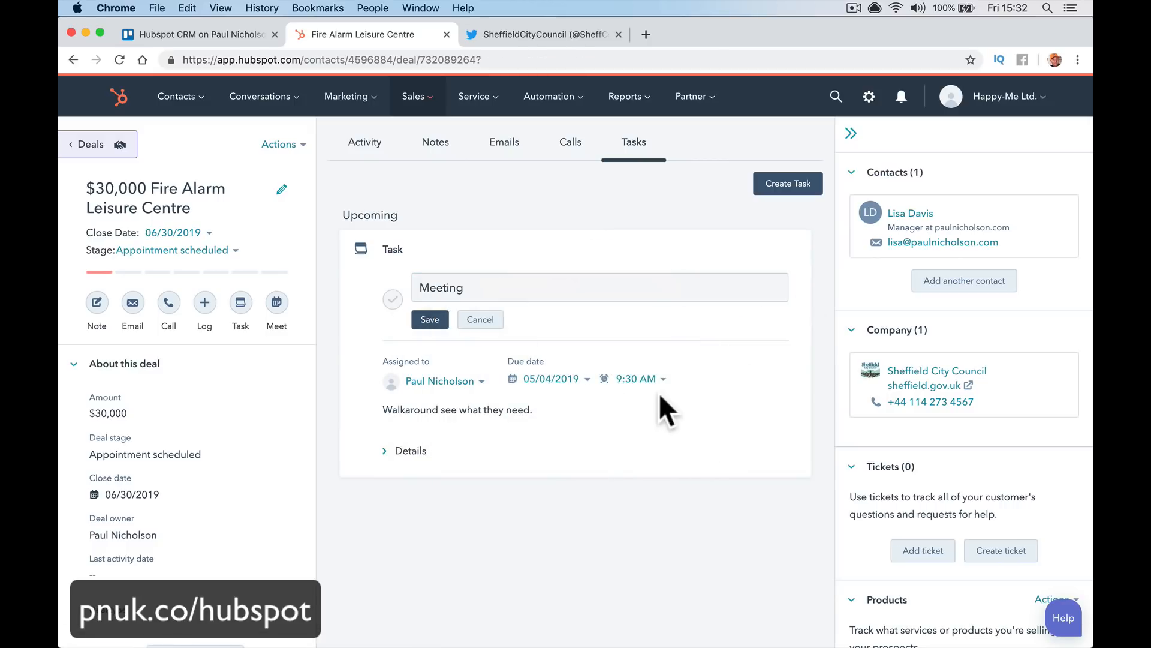
# Title the meeting 'Walkaround', describing it as a first walkaround with the installer colleague and the contact
pyautogui.click(277, 303)
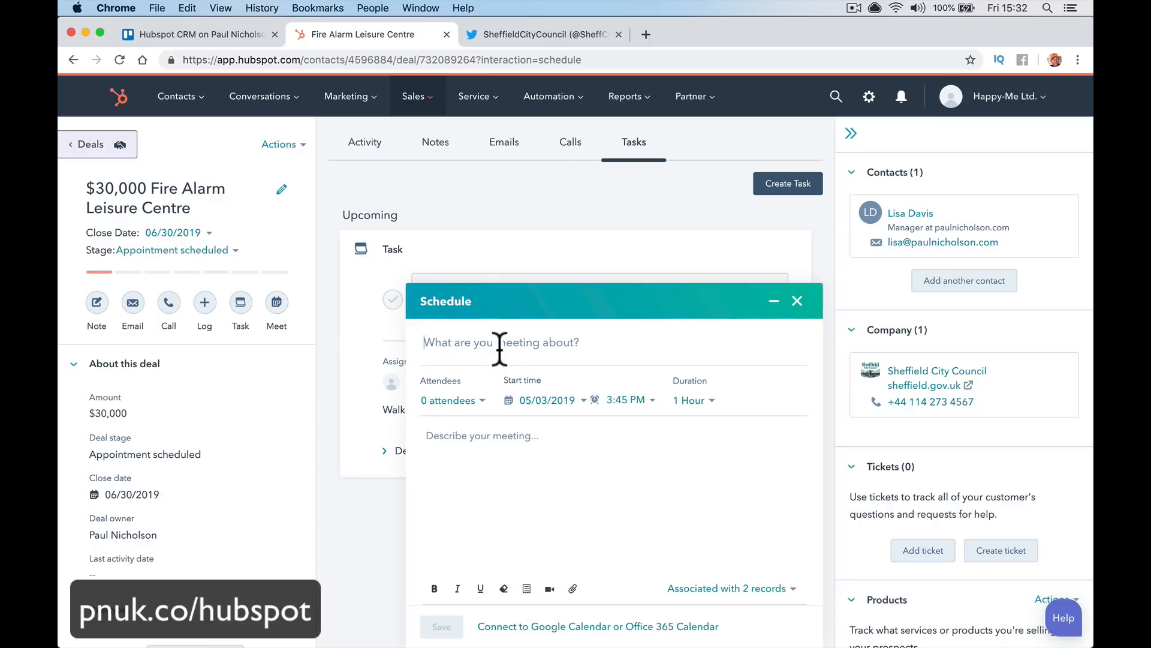
pyautogui.write('Walkaround')
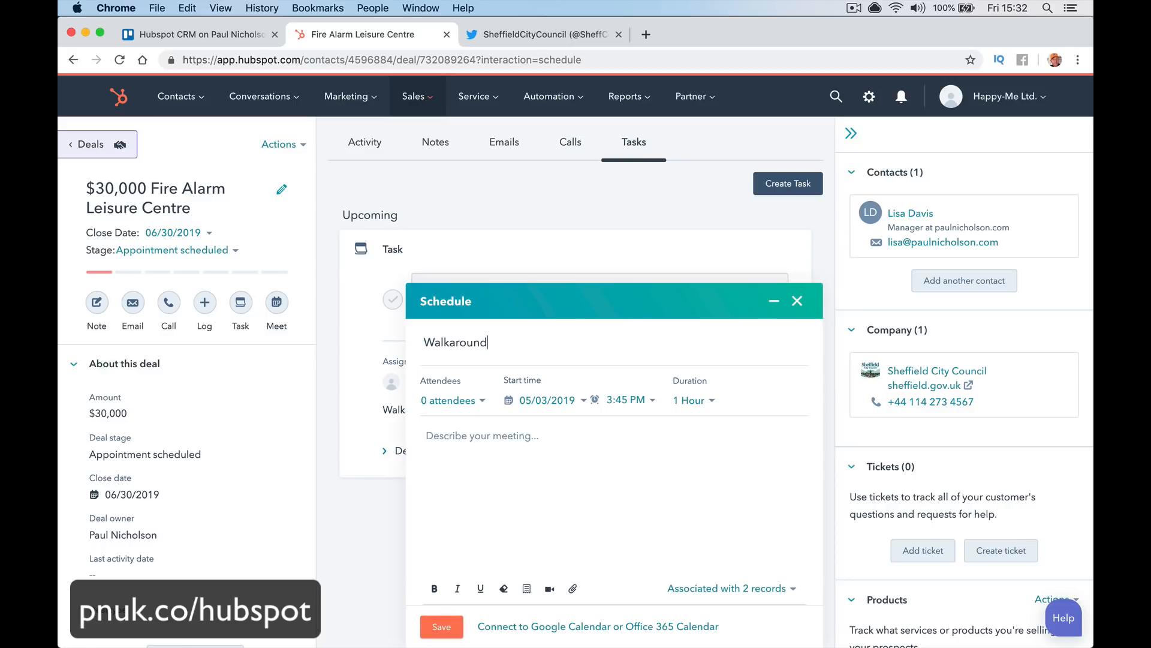
pyautogui.click(529, 444)
pyautogui.write('1st walkaround with @ian')
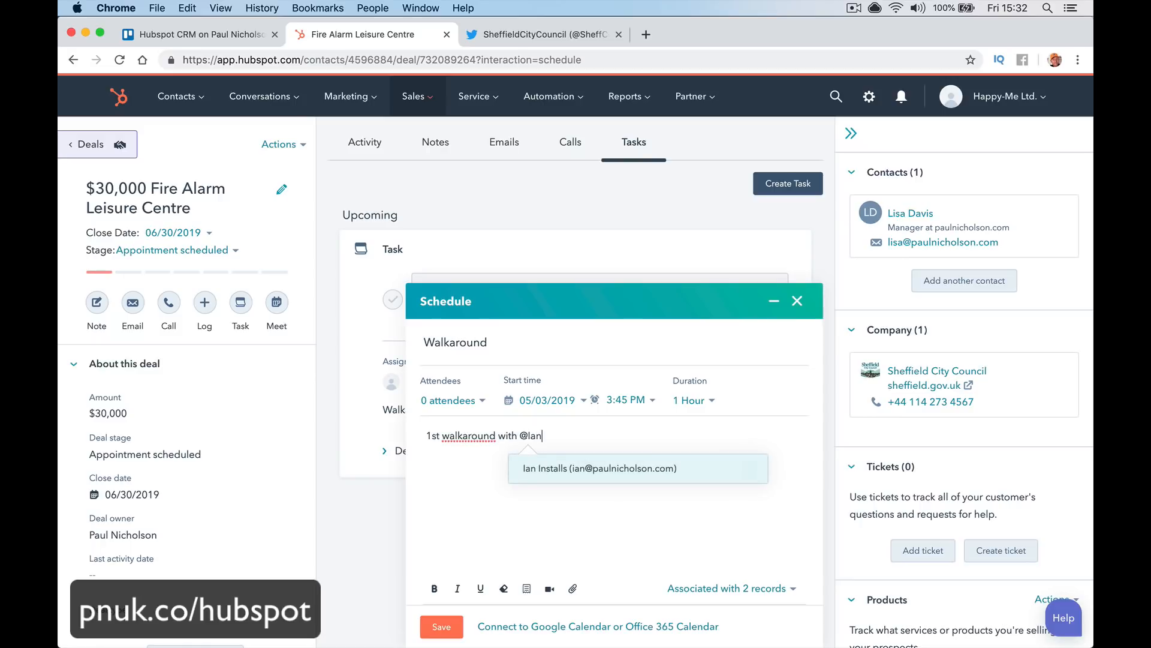
pyautogui.click(653, 469)
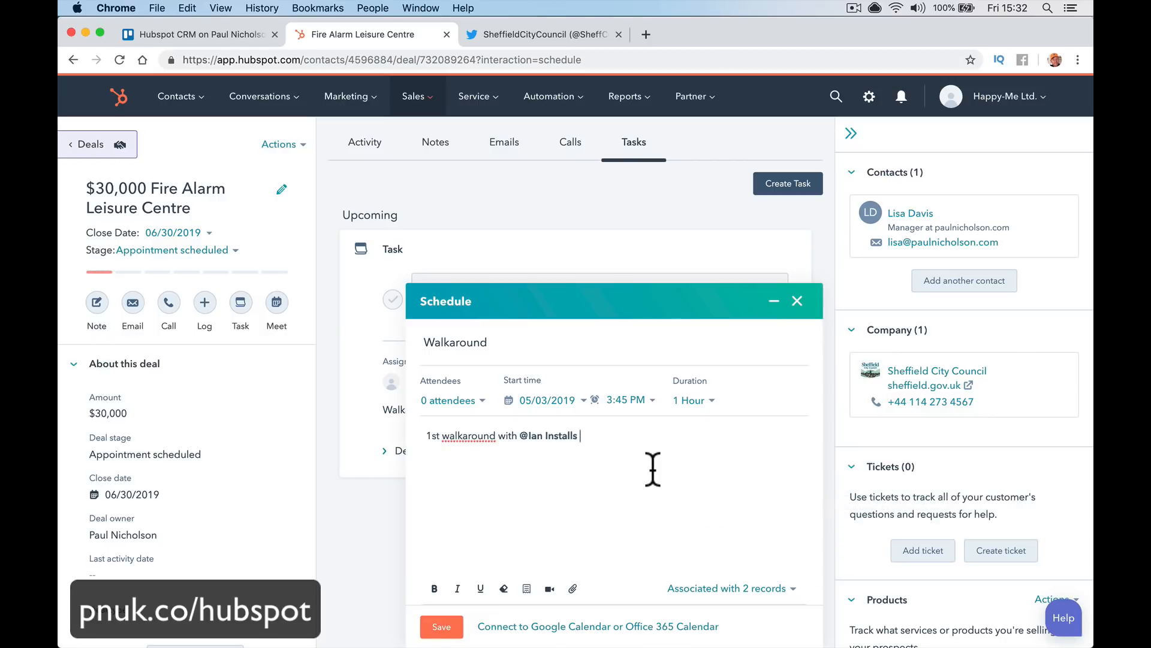
pyautogui.write('and Lisa.')
pyautogui.press('Return')
# Add the deal's contact as attendee and save the one-hour meeting for 05/03/2019, 3:45 PM
pyautogui.click(713, 588)
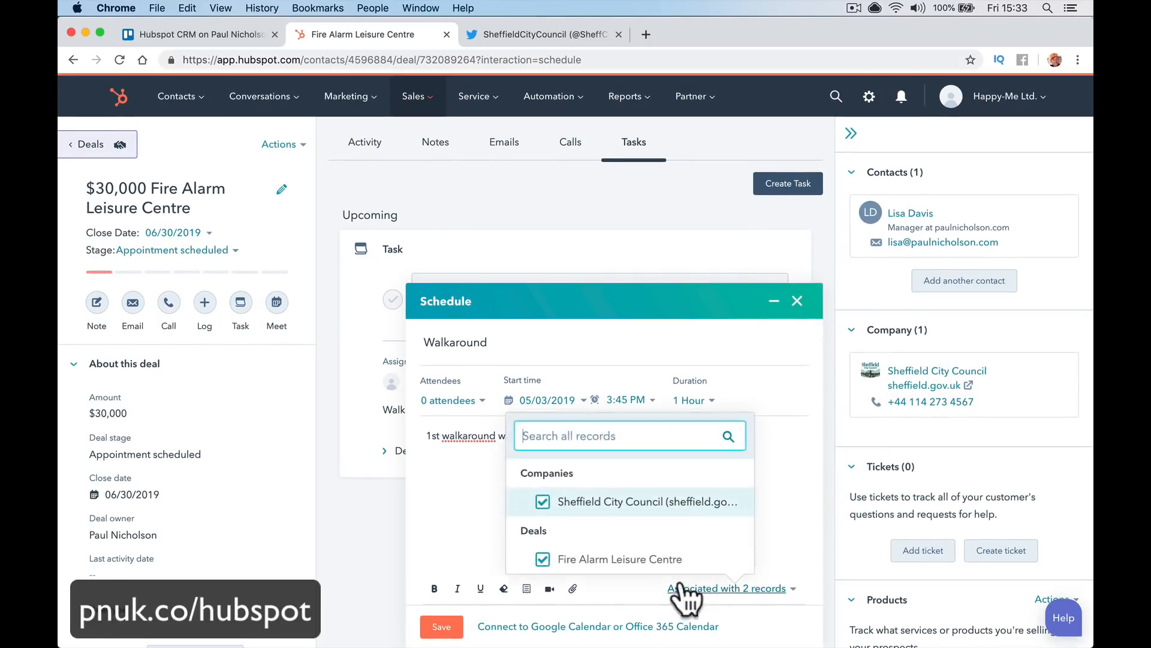
pyautogui.click(453, 507)
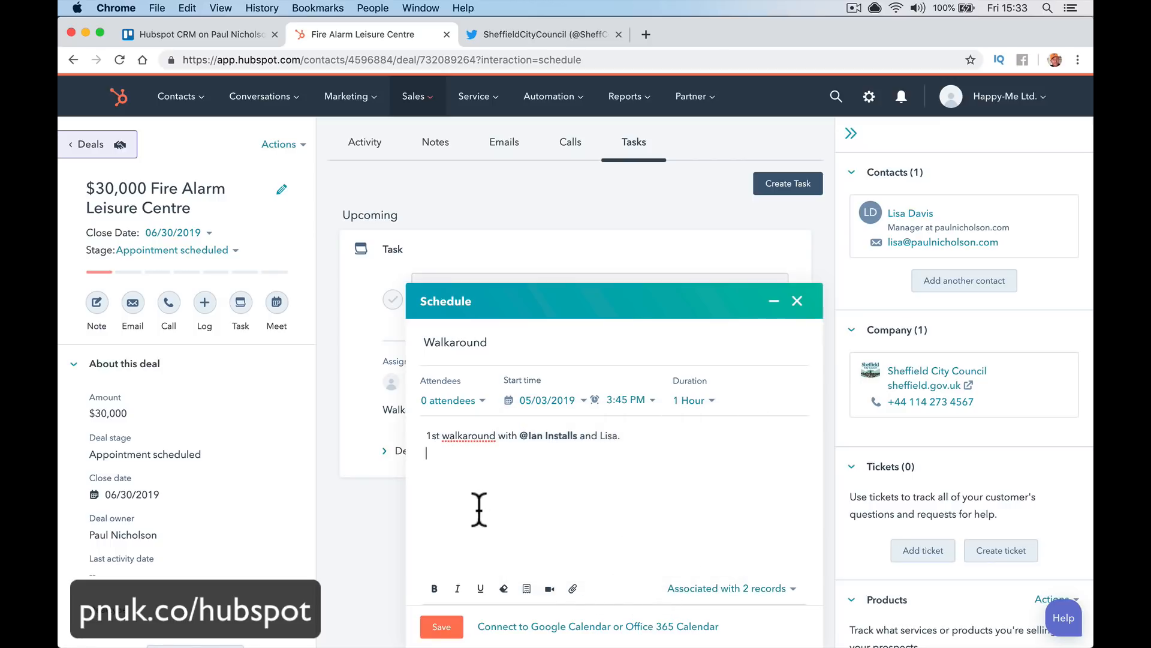
pyautogui.click(463, 402)
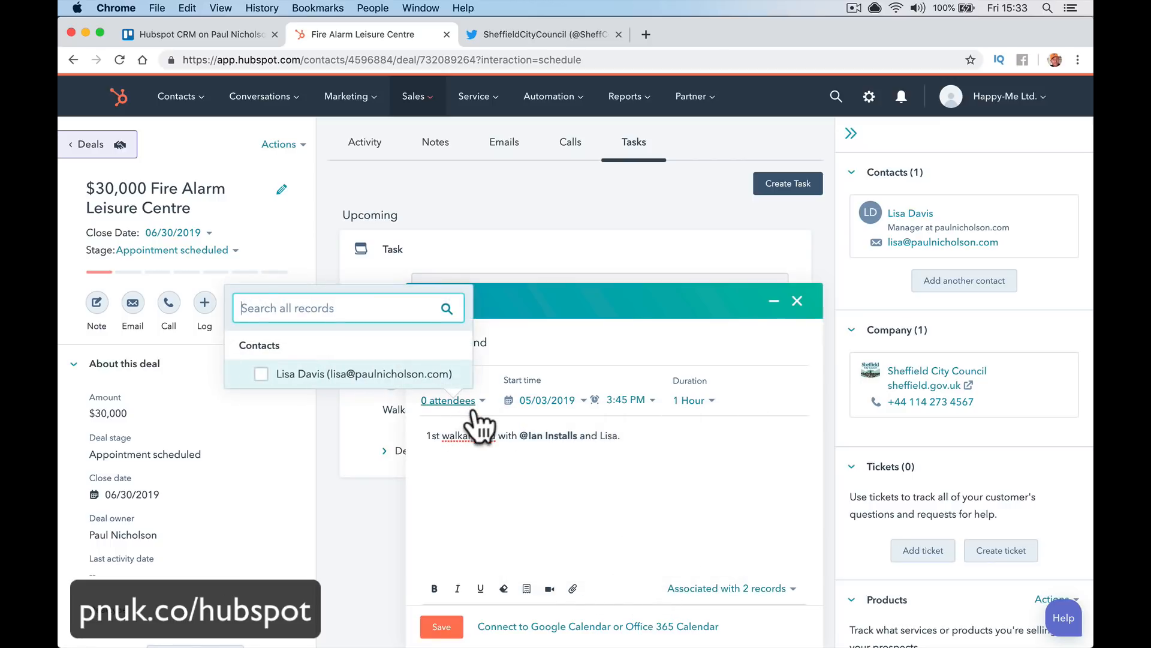
pyautogui.click(328, 378)
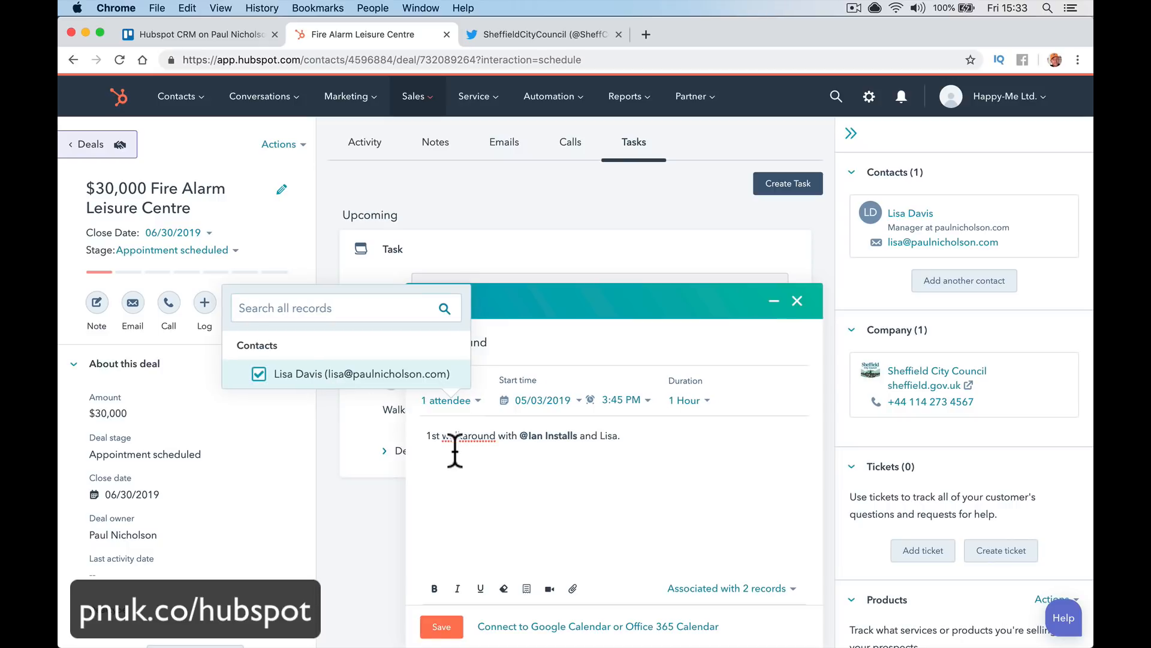
pyautogui.click(514, 489)
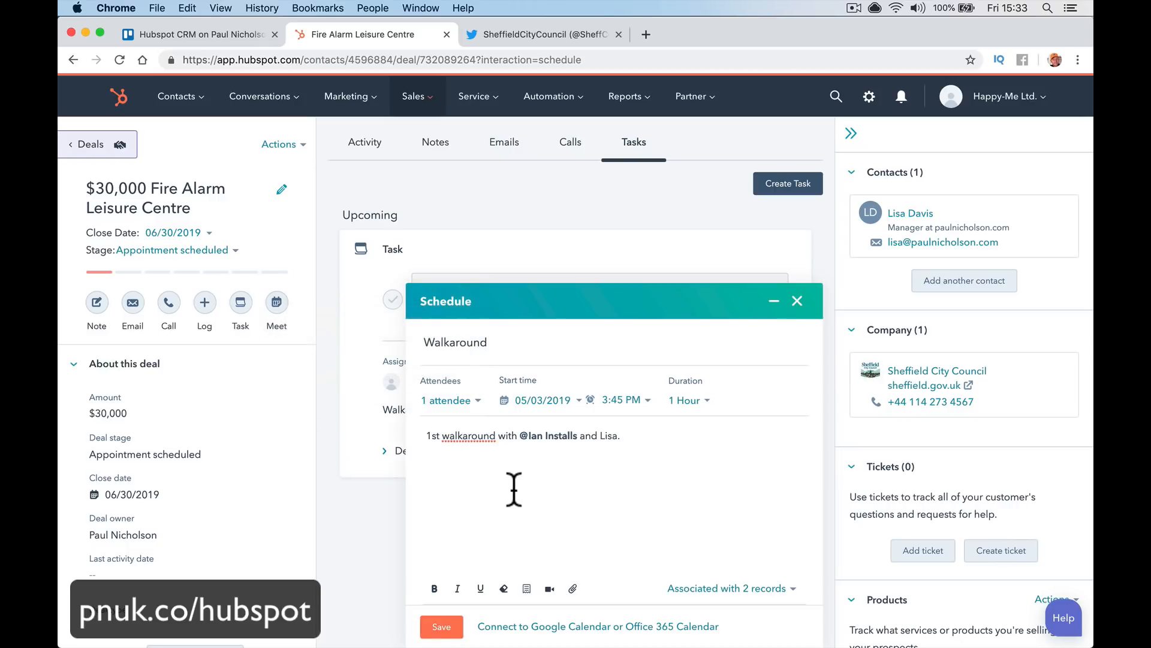
pyautogui.scroll(-1, 553, 478)
pyautogui.scroll(1, 508, 560)
pyautogui.scroll(-1, 528, 548)
pyautogui.click(445, 629)
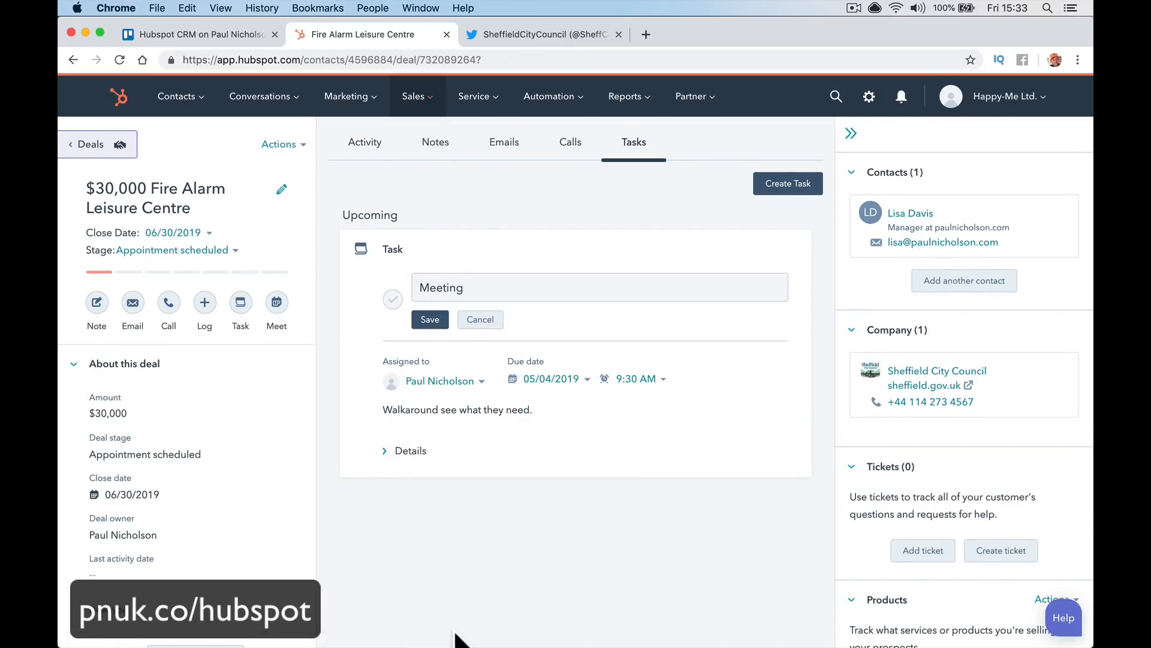
# Go from the deal record to the home dashboard, then to the Sales Deals board
pyautogui.moveTo(371, 461)
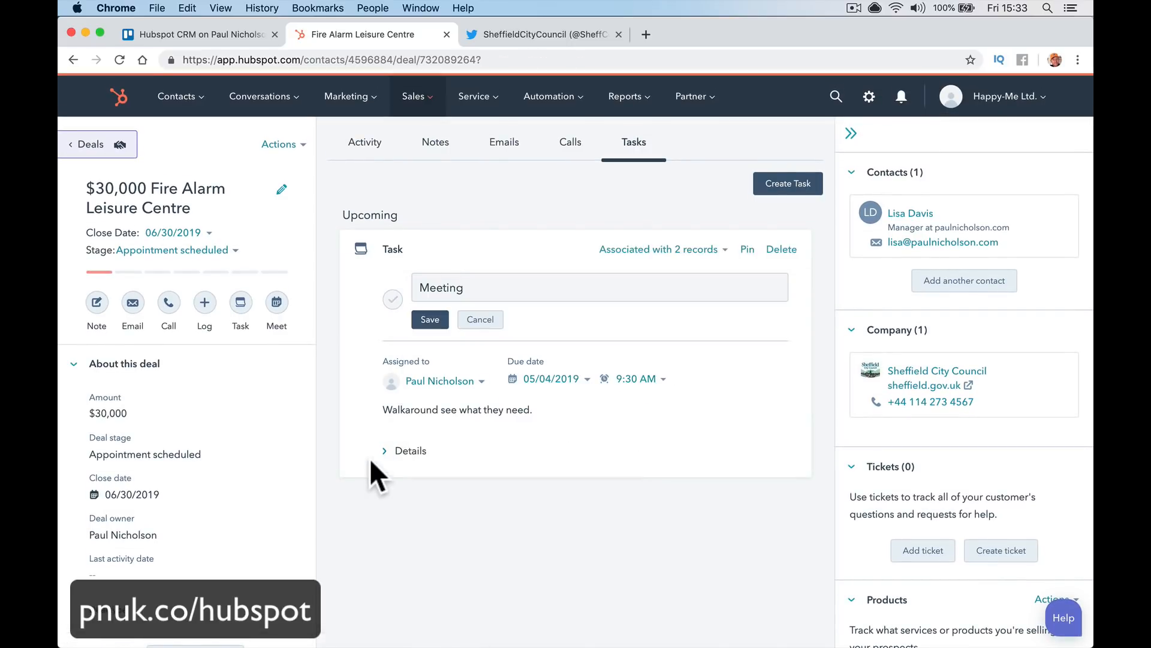
pyautogui.click(121, 105)
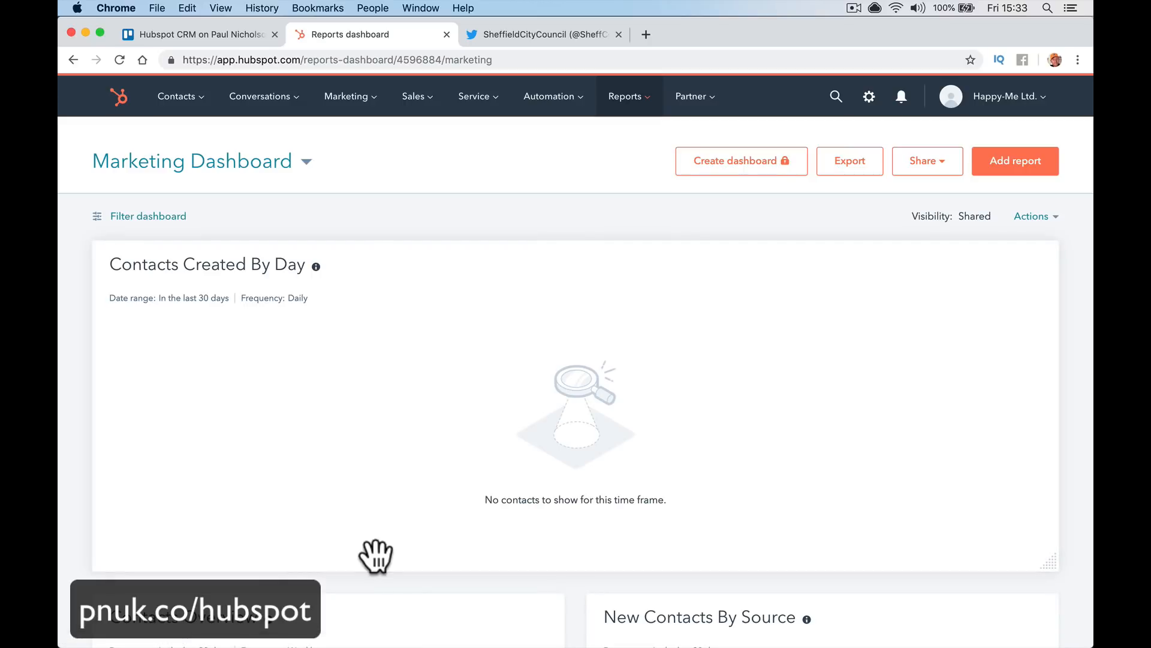
pyautogui.scroll(-10, 375, 555)
pyautogui.scroll(-3, 376, 555)
pyautogui.scroll(12, 376, 556)
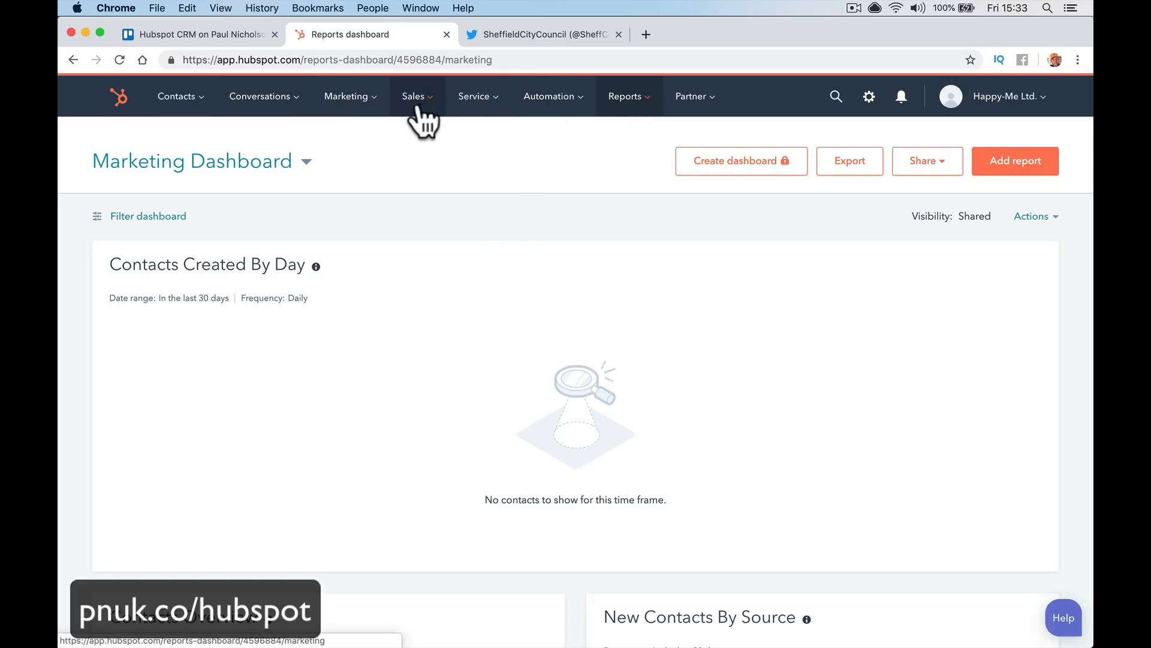
pyautogui.click(419, 115)
pyautogui.click(451, 136)
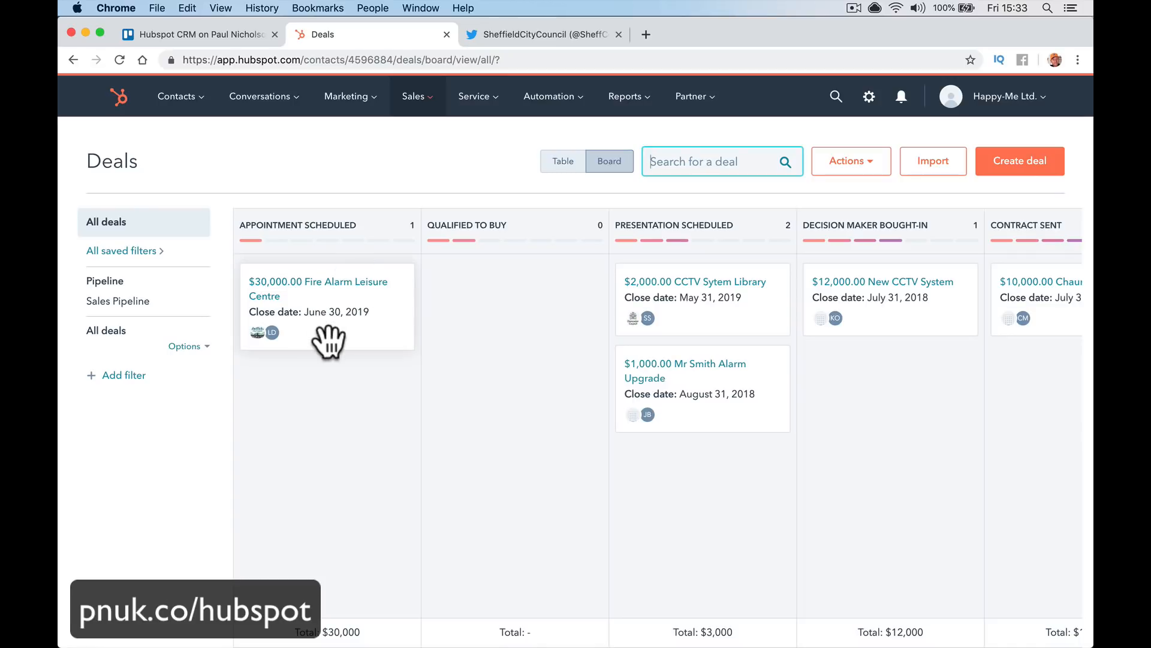
# Move Fire Alarm Leisure Centre to Presentation Scheduled and the alarm upgrade deal to Decision Maker Bought-In
pyautogui.click(326, 302)
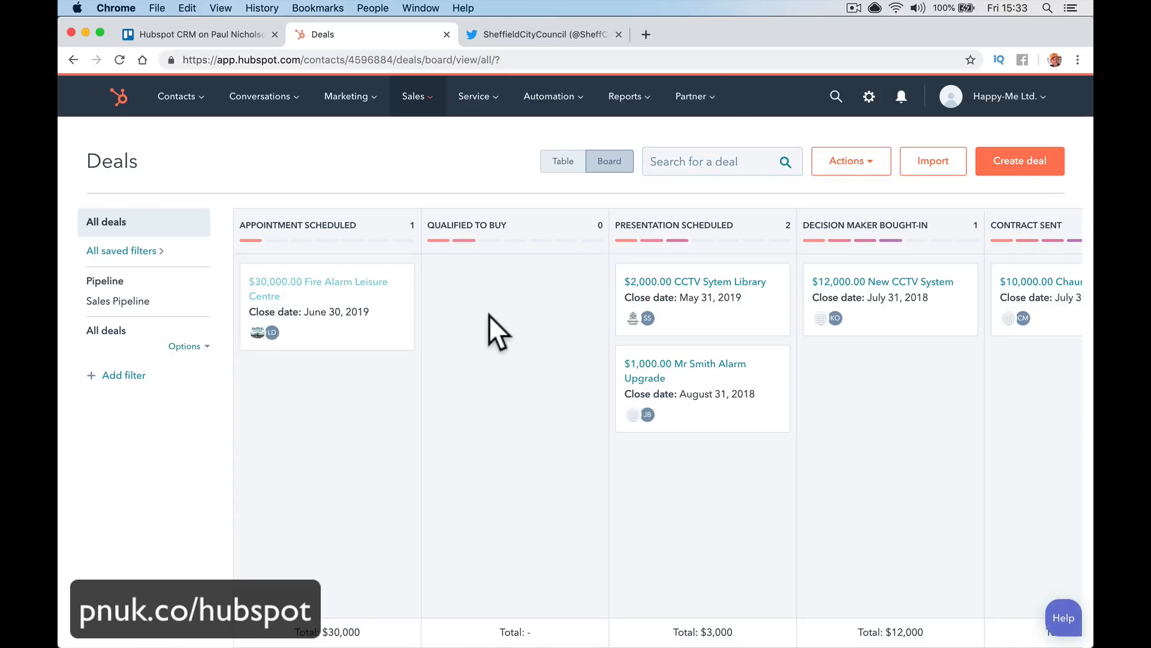
pyautogui.moveTo(375, 281); pyautogui.dragTo(736, 474)
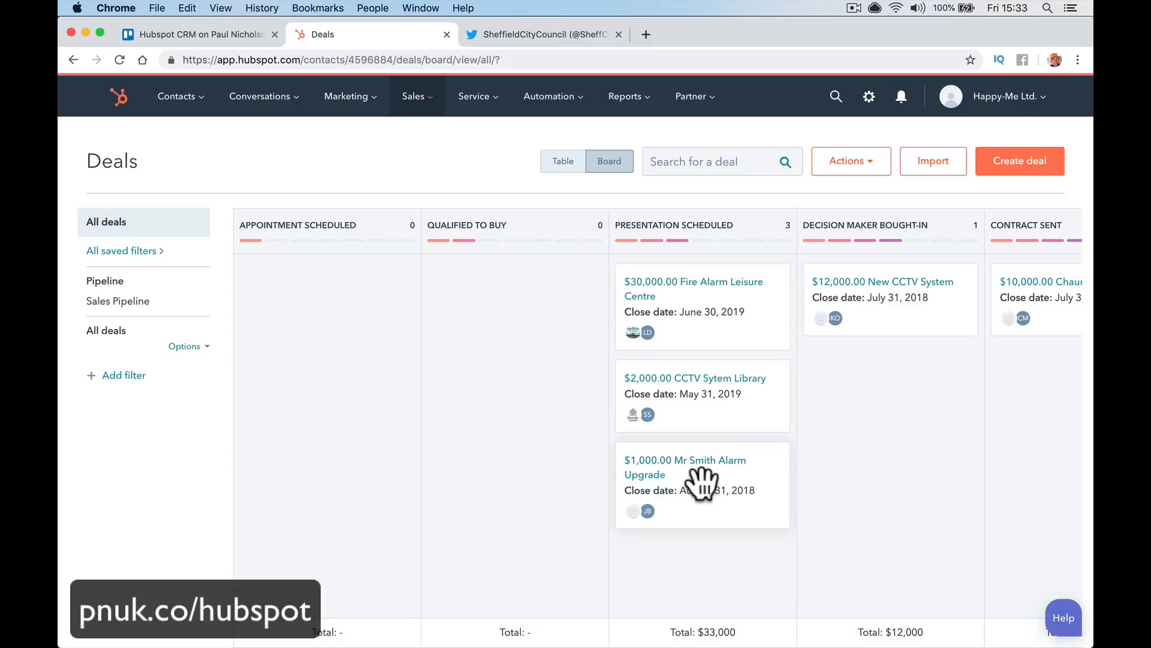
pyautogui.moveTo(762, 478); pyautogui.dragTo(960, 376)
pyautogui.hscroll(7, 822, 434)
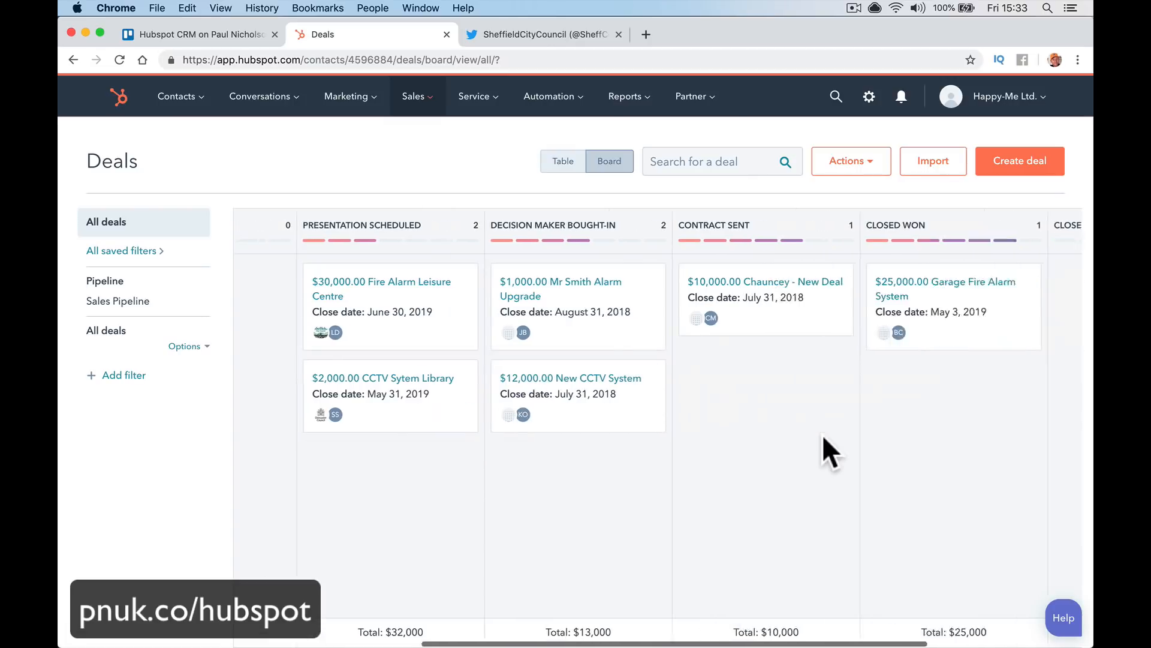
pyautogui.hscroll(-5, 822, 435)
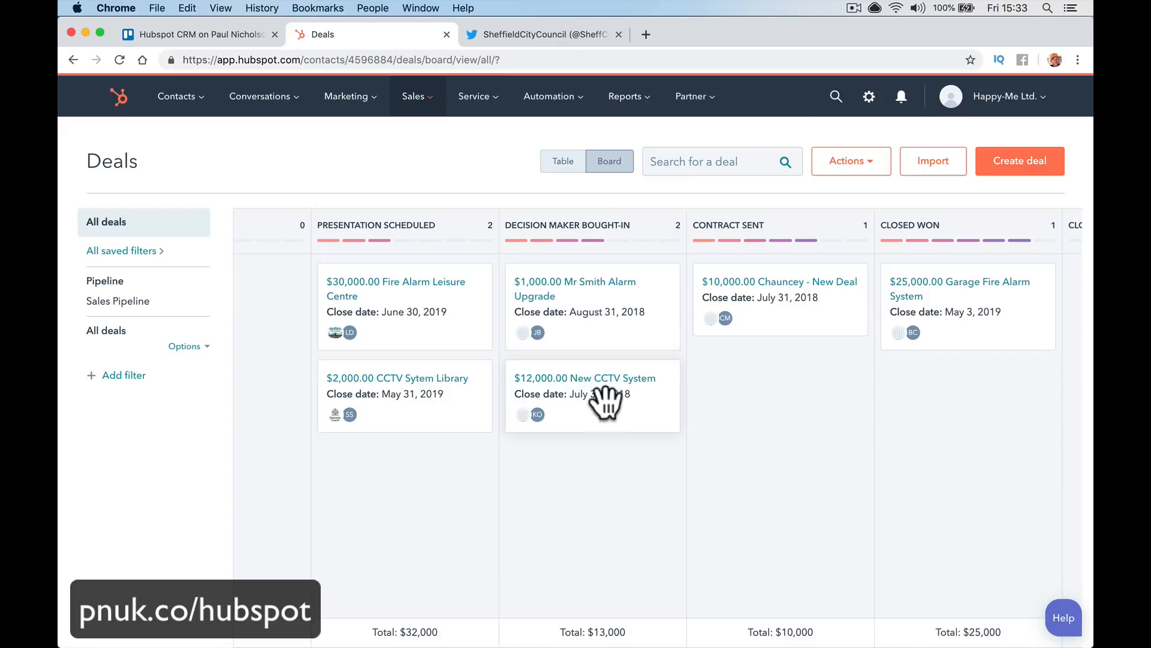
# Move New CCTV System to Contract Sent, the New Deal card to Closed Won, Garage Fire Alarm System to Decision Maker Bought-In
pyautogui.moveTo(582, 418); pyautogui.dragTo(753, 398)
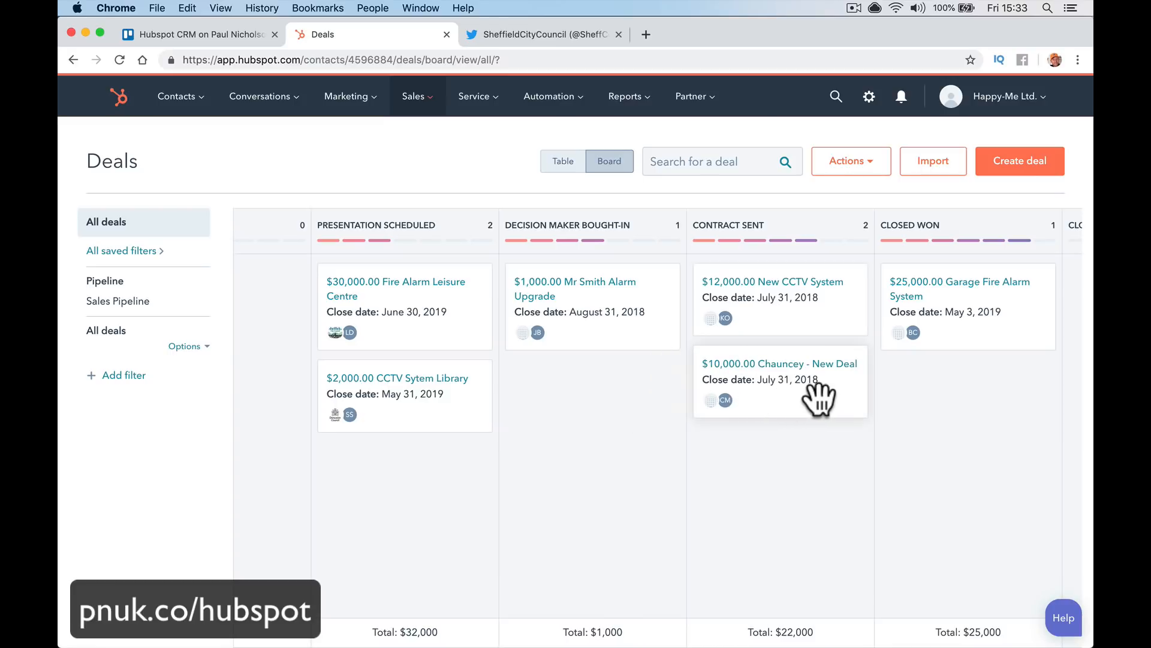
pyautogui.moveTo(818, 405); pyautogui.dragTo(945, 440)
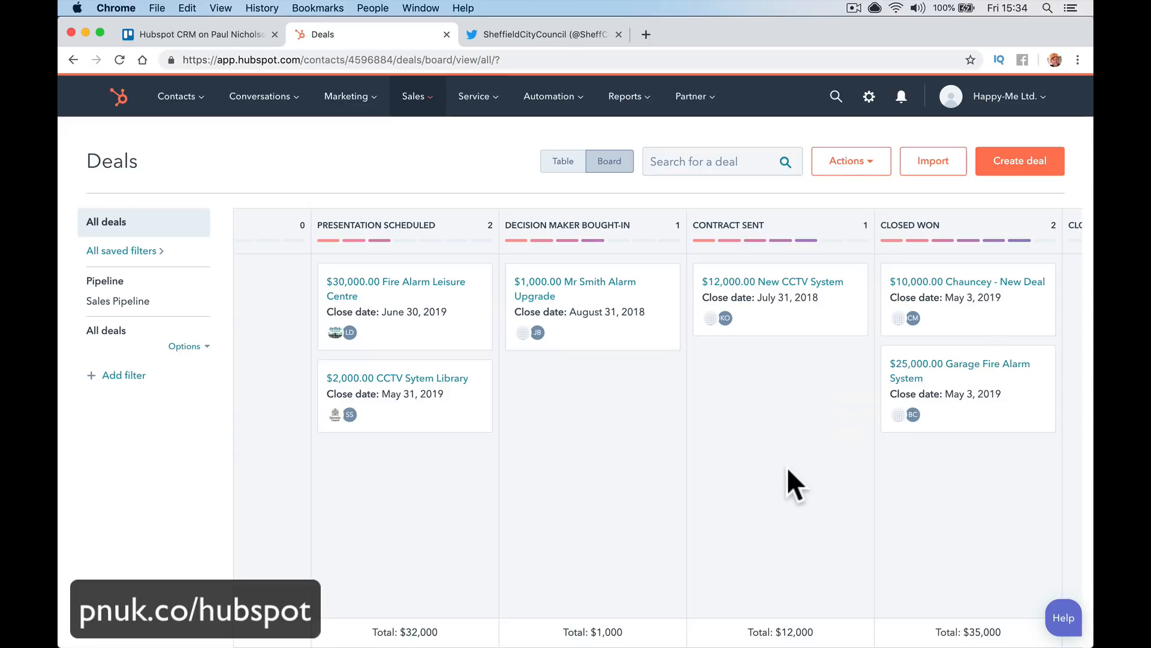
pyautogui.hscroll(5, 469, 483)
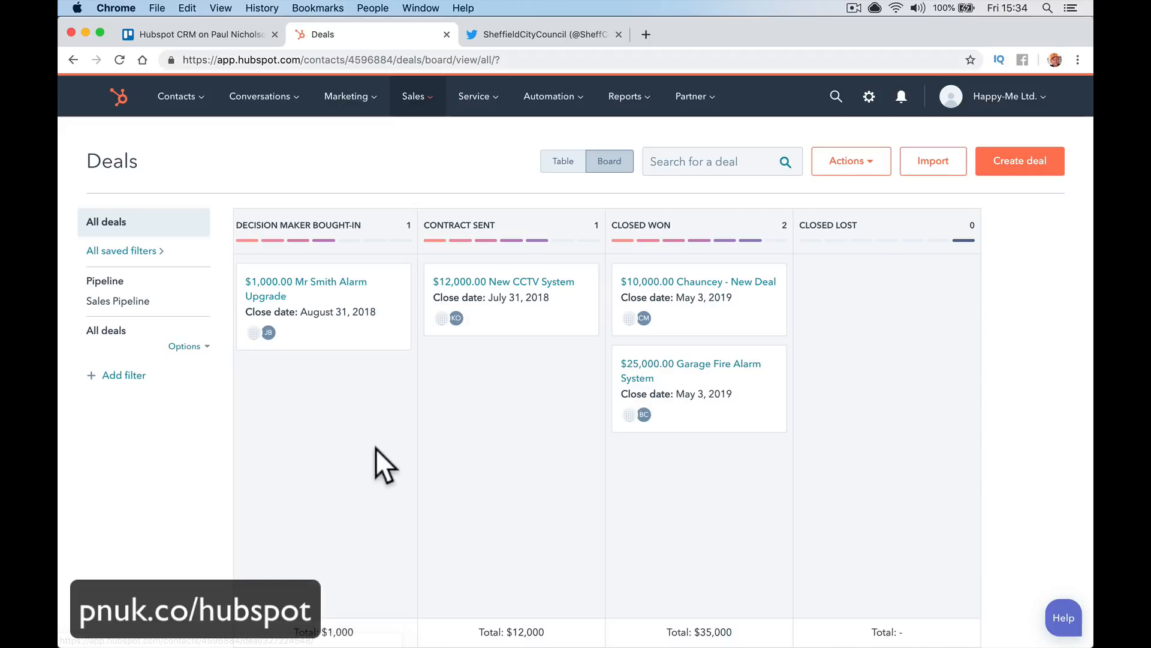
pyautogui.moveTo(727, 373); pyautogui.dragTo(350, 430)
pyautogui.hscroll(-10, 350, 431)
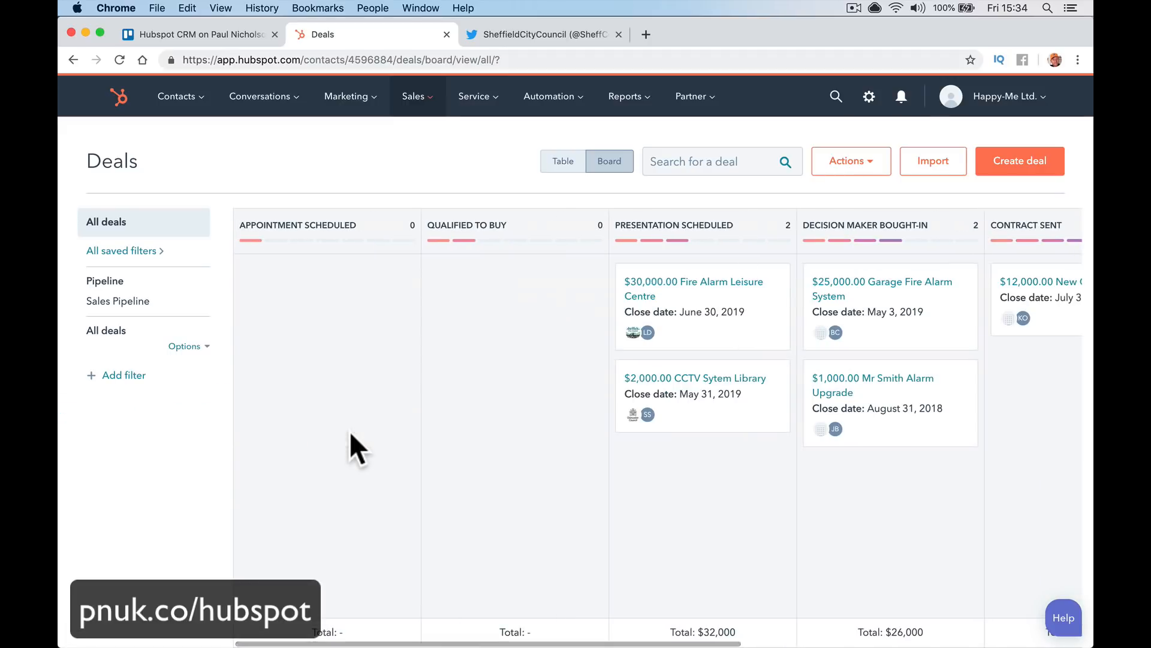
pyautogui.moveTo(674, 296); pyautogui.dragTo(693, 292)
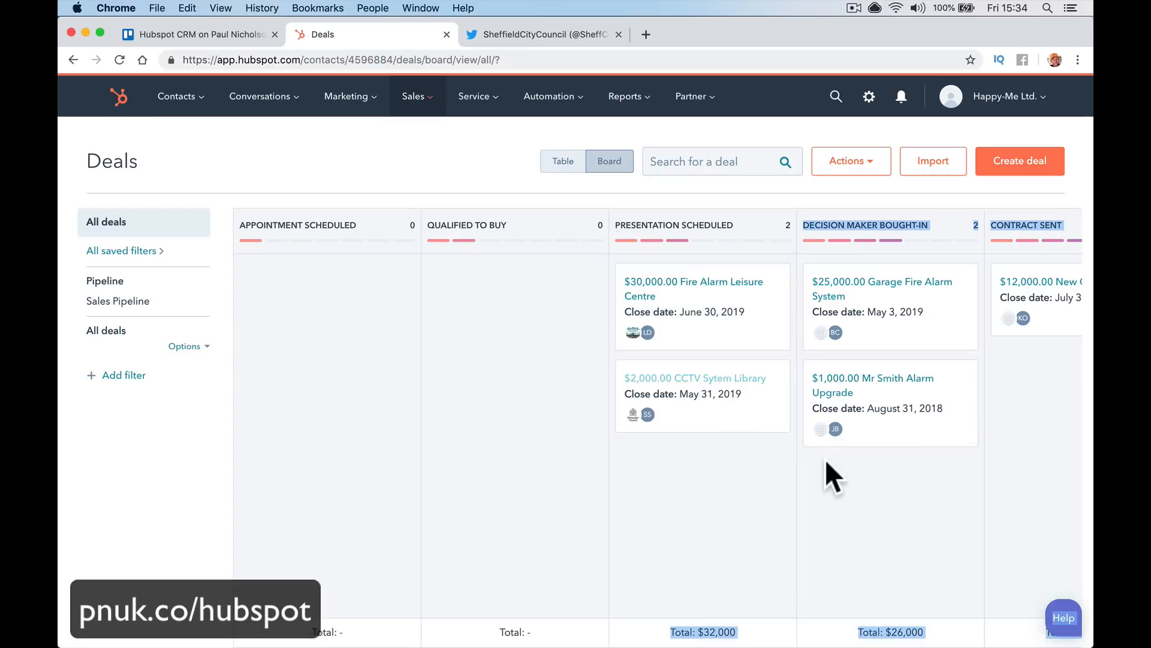
# Move Fire Alarm Leisure Centre to Decision Maker Bought-In, then open it and set the stage to Closed won
pyautogui.click(757, 311)
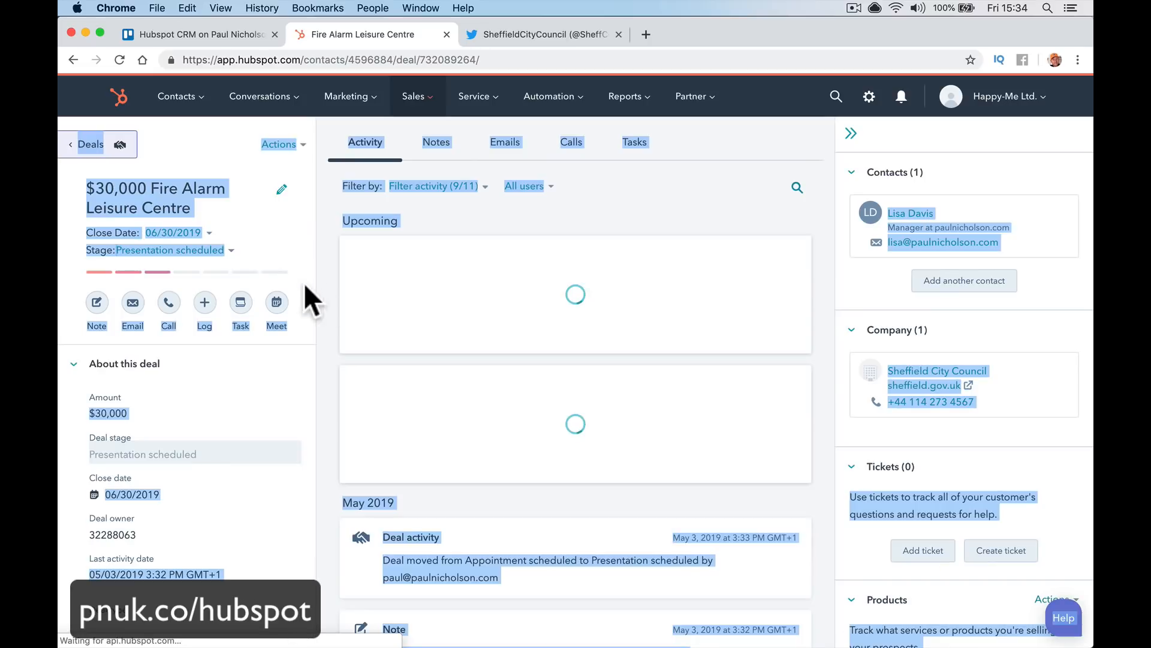
pyautogui.click(244, 269)
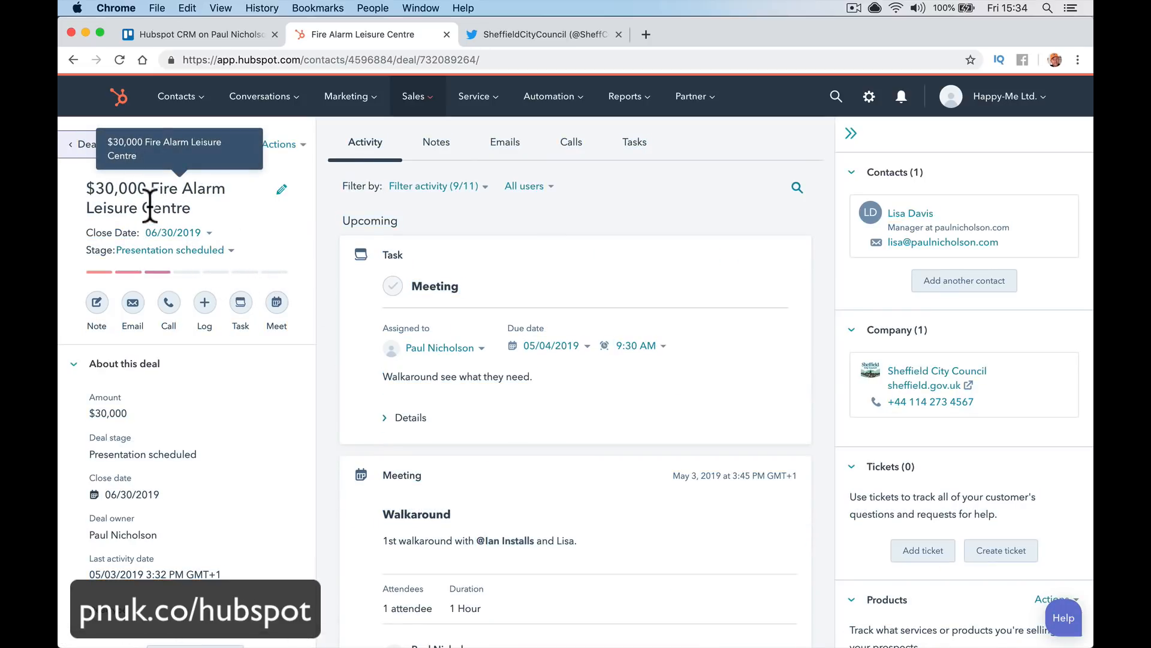
pyautogui.hscroll(-5, 157, 192)
pyautogui.hscroll(10, 333, 259)
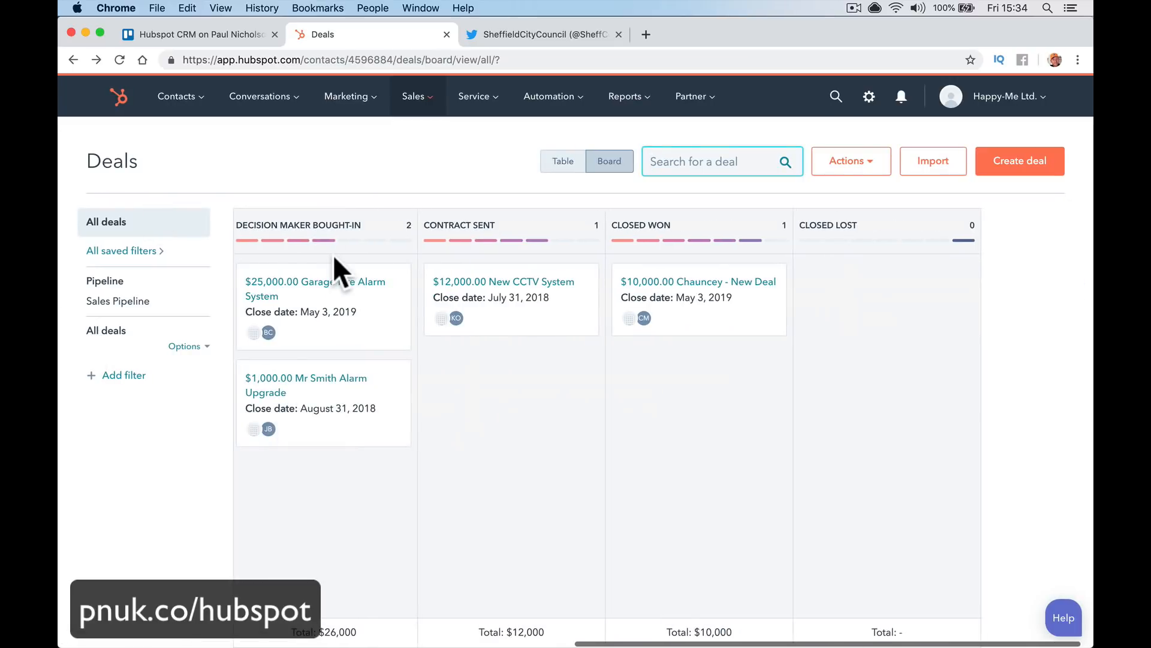
pyautogui.hscroll(-10, 333, 259)
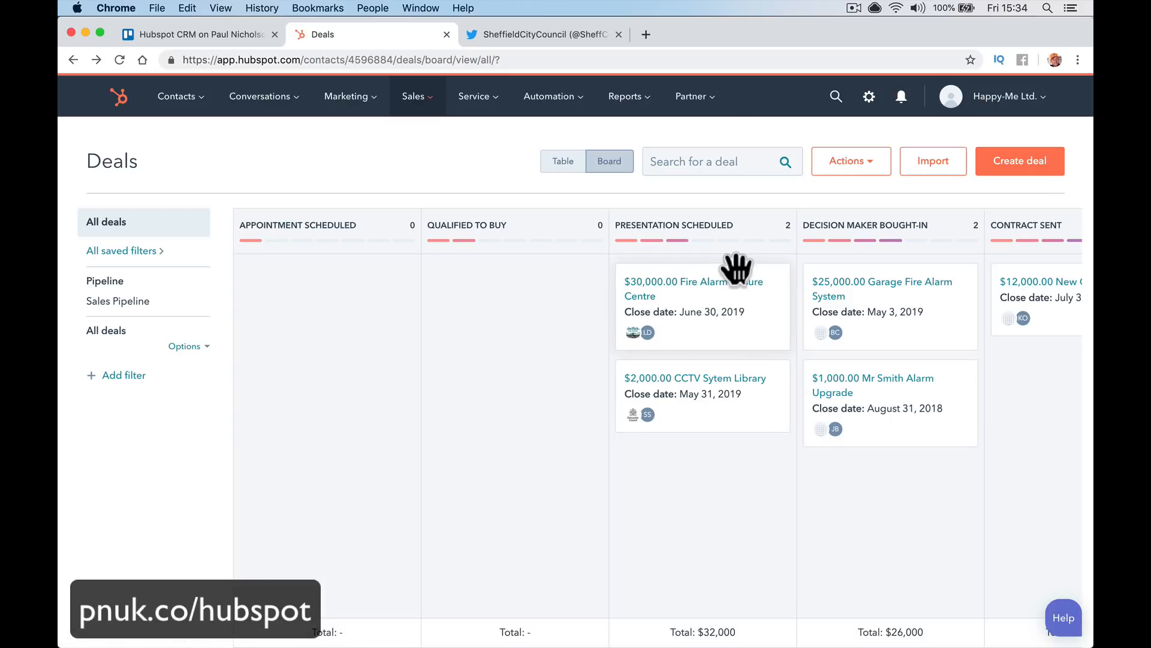
pyautogui.moveTo(738, 270); pyautogui.dragTo(915, 300)
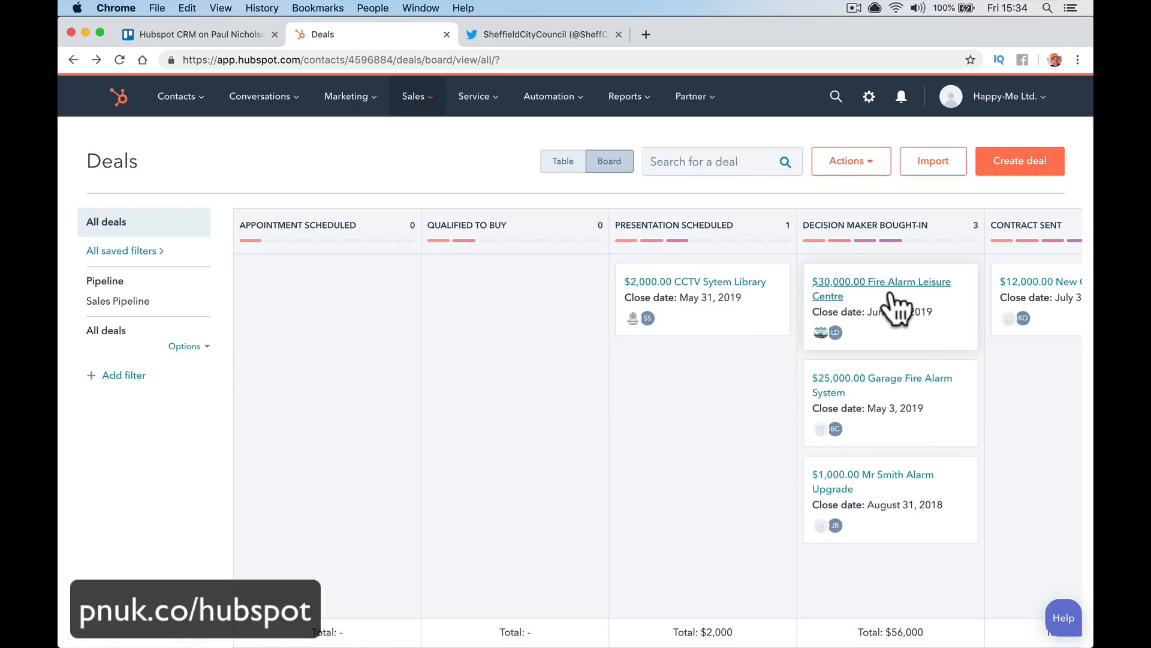
pyautogui.click(893, 297)
pyautogui.click(237, 251)
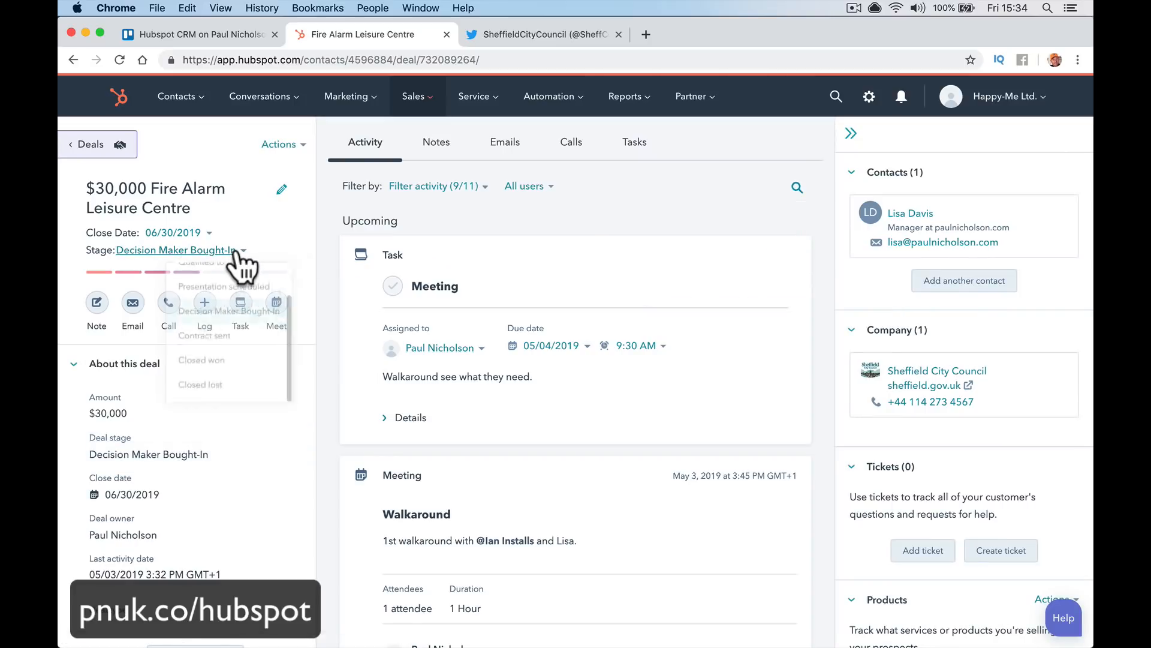
pyautogui.click(258, 378)
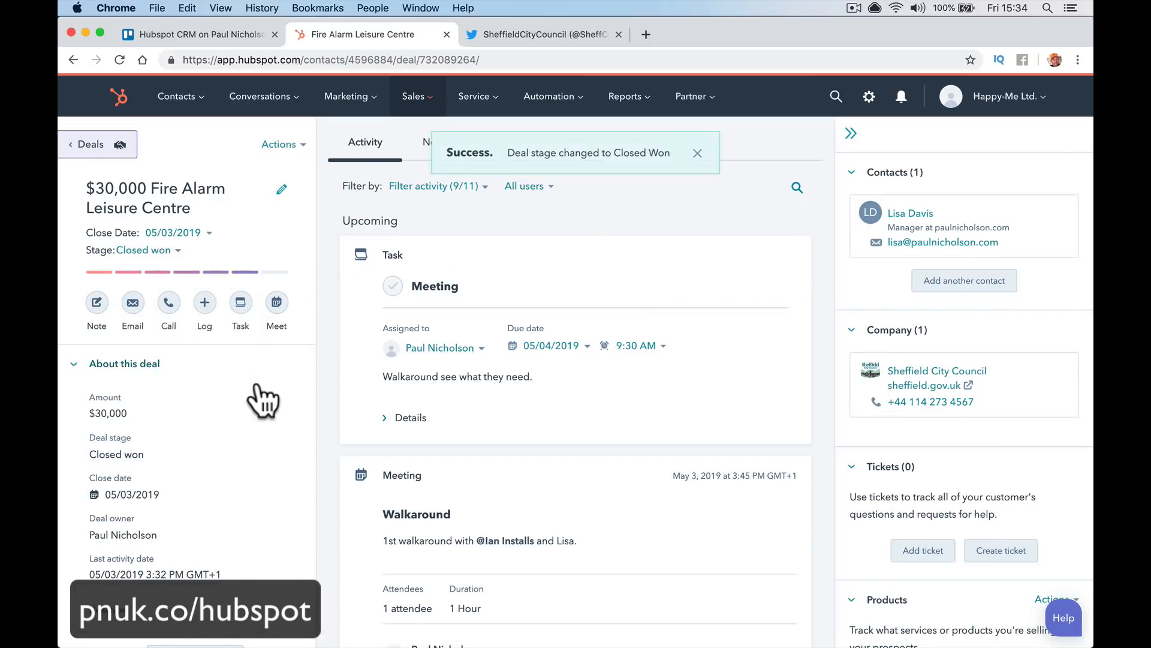
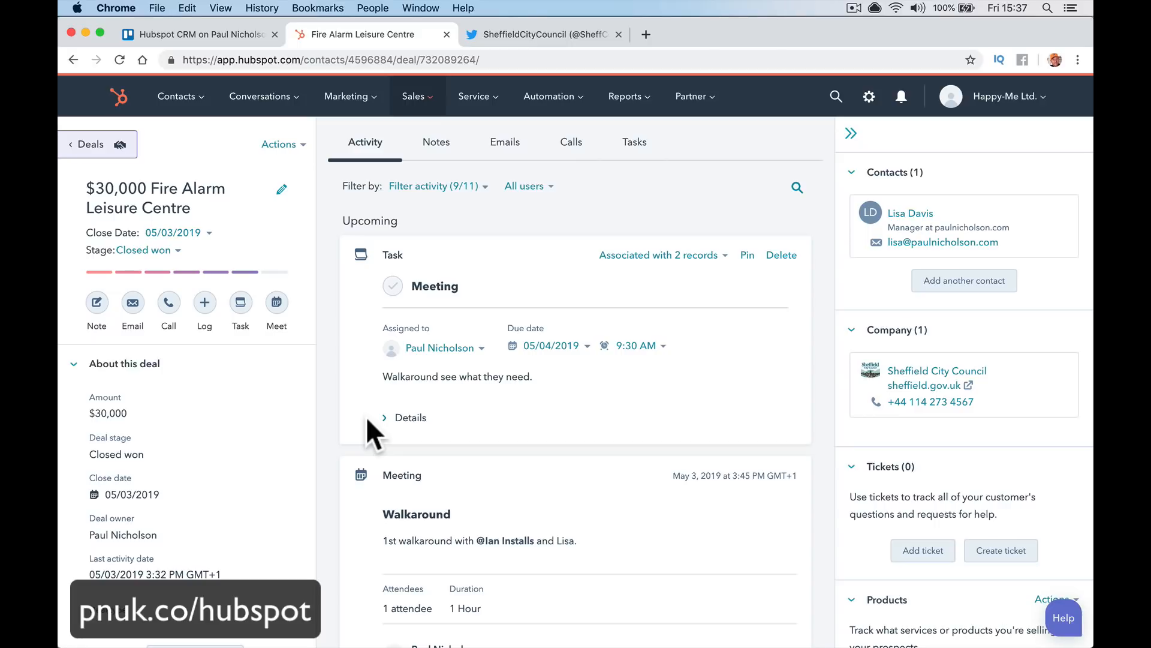
# Look at the Help and knowledge base panel, then close it again
pyautogui.click(1062, 618)
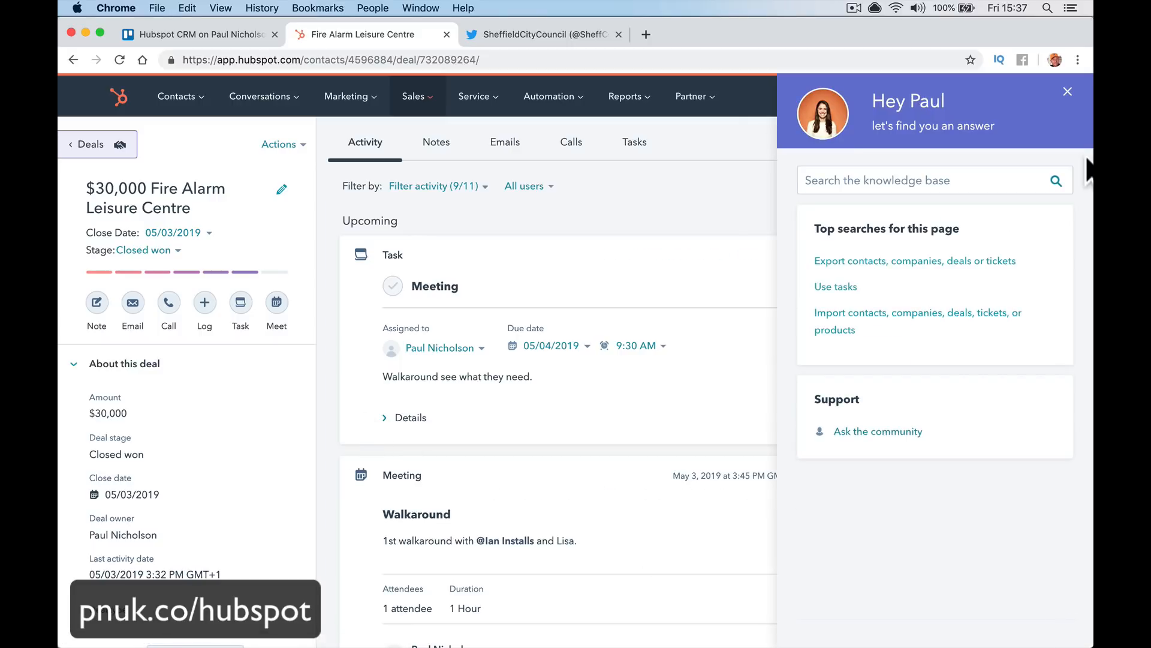
pyautogui.click(1067, 92)
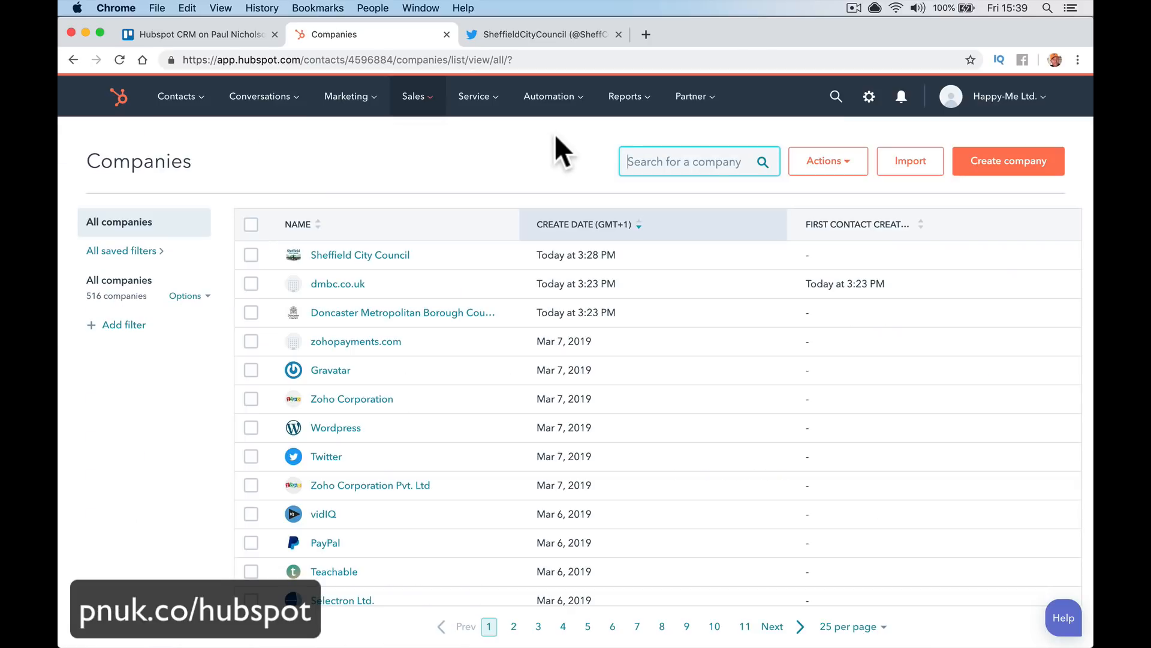
# Open the Sheffield City Council record from the Companies list
pyautogui.click(183, 101)
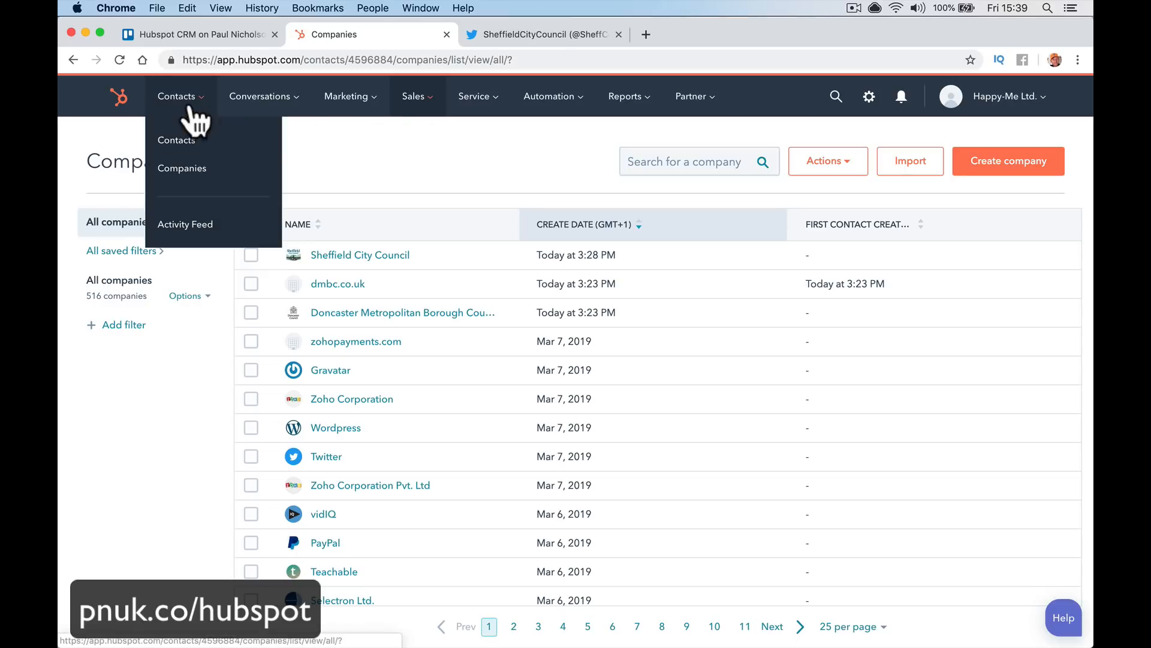
pyautogui.click(182, 166)
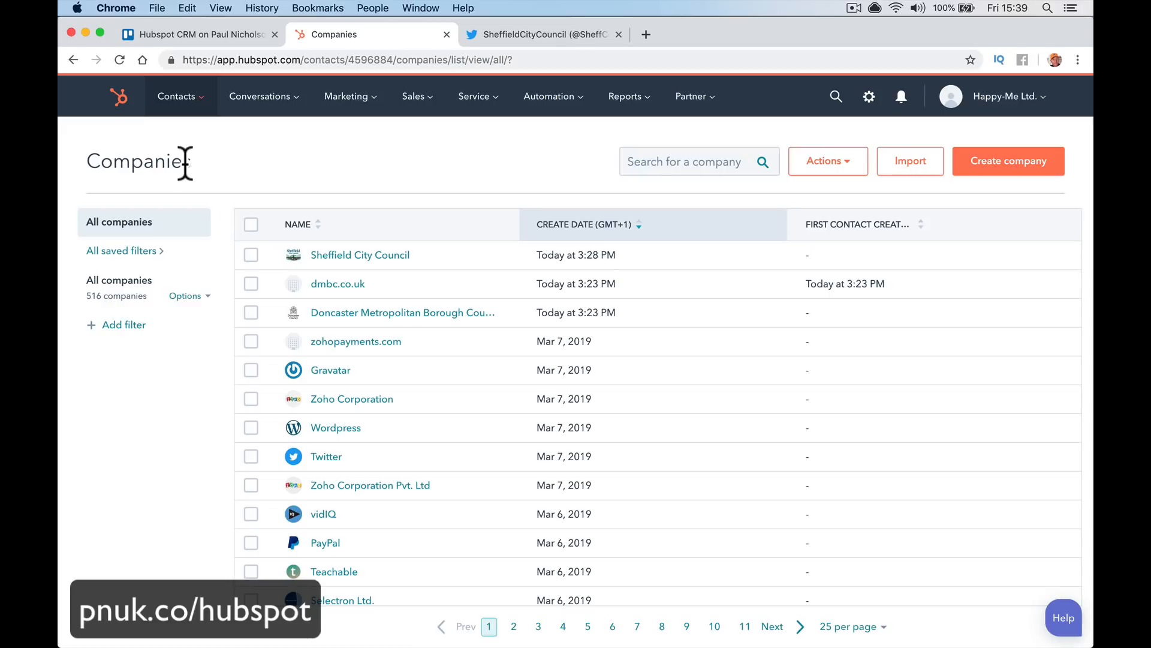
pyautogui.click(395, 255)
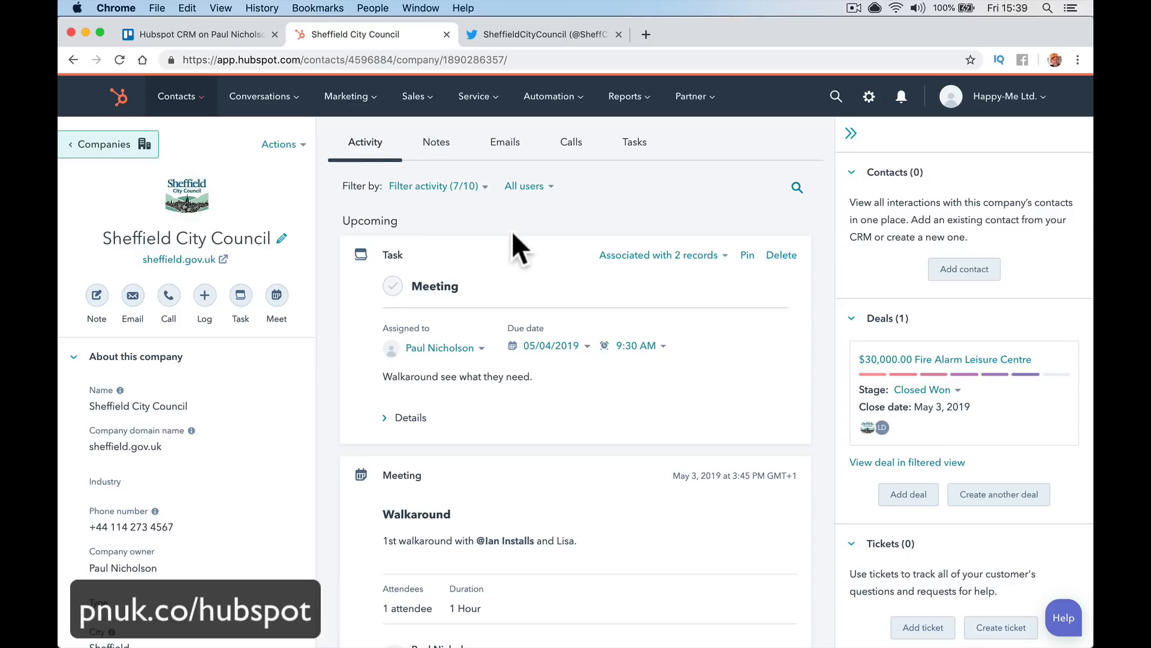
# Check the $2,000 CCTV Sytem Library deal and its Doncaster council company, then reopen Sheffield City Council
pyautogui.click(412, 109)
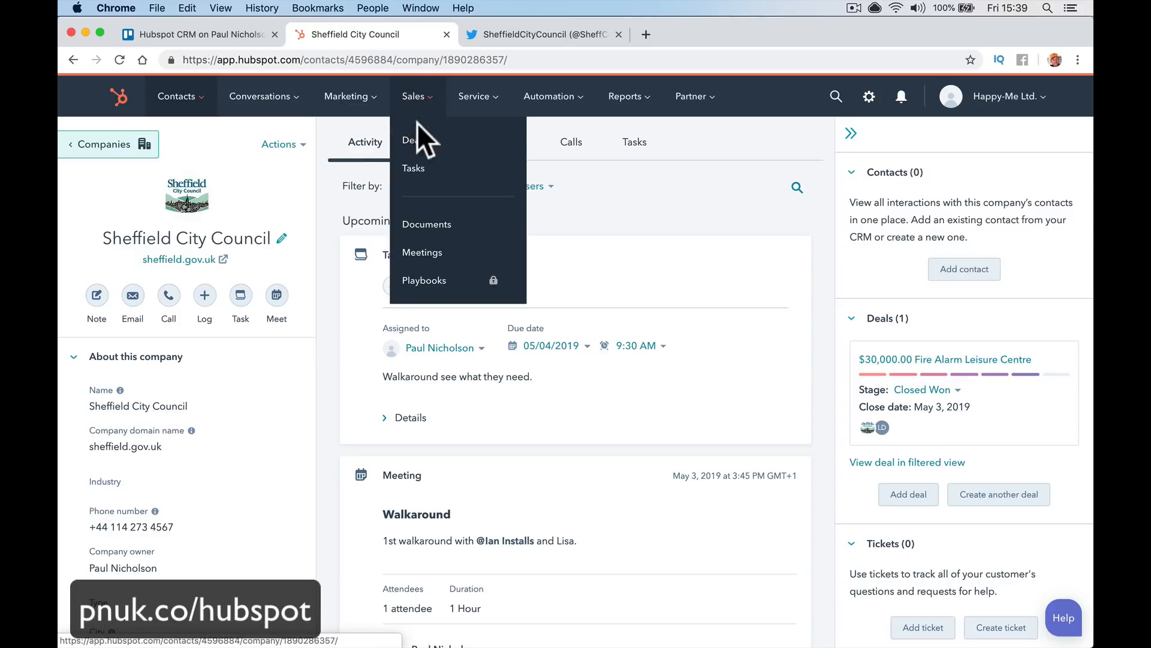
pyautogui.click(423, 141)
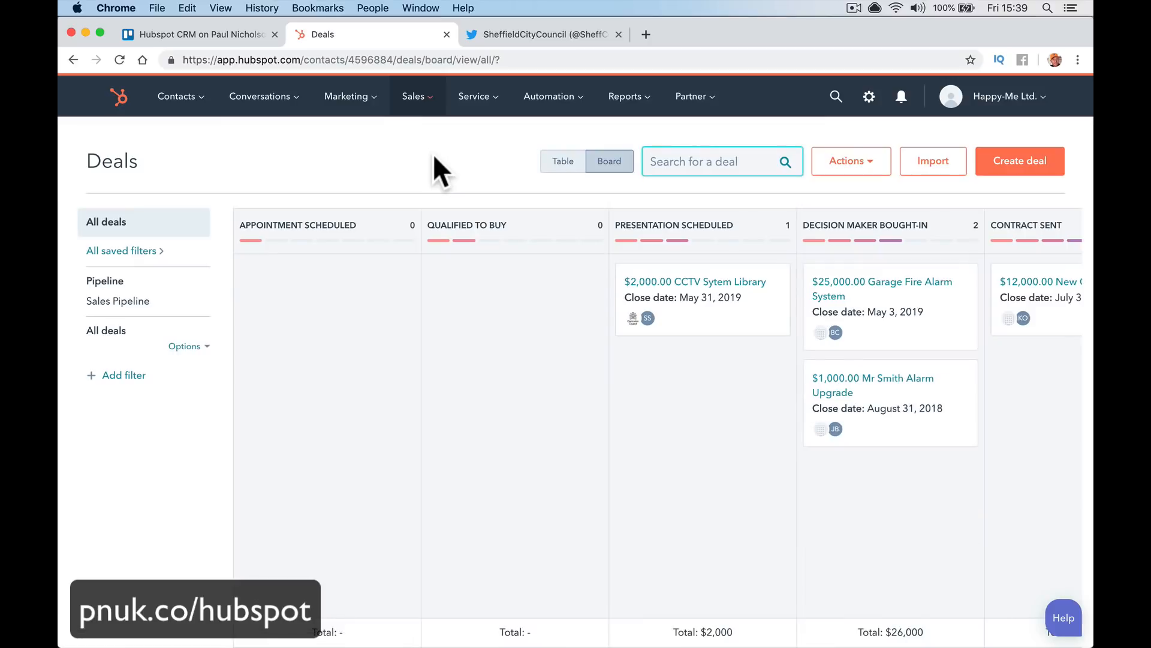
pyautogui.click(739, 303)
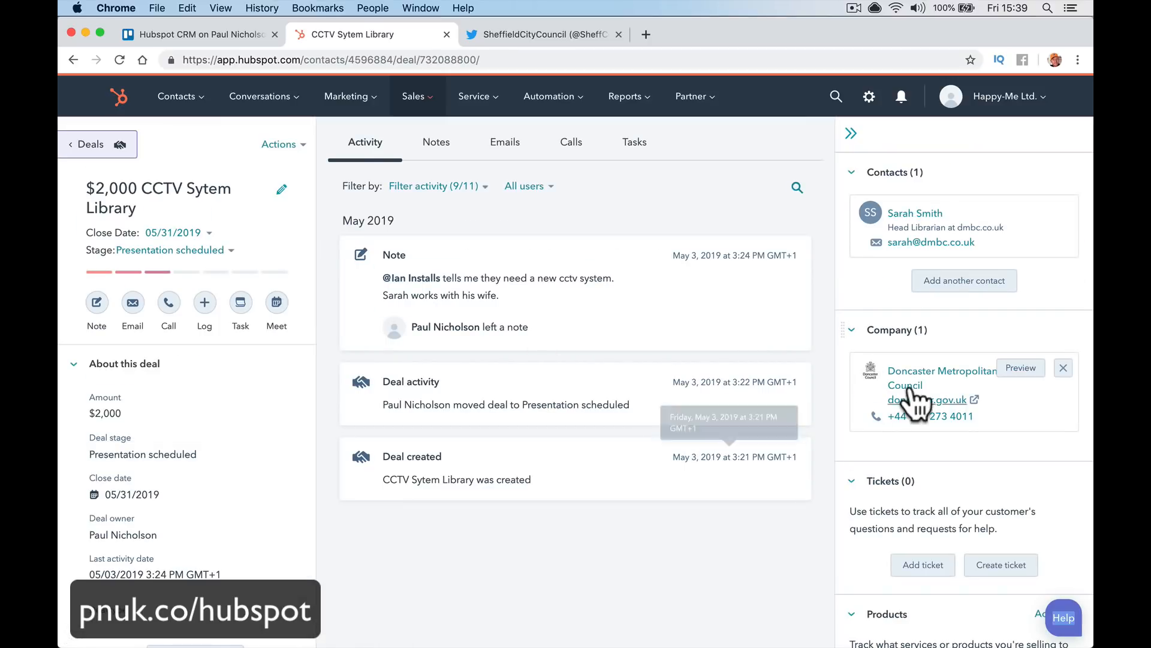
pyautogui.click(902, 373)
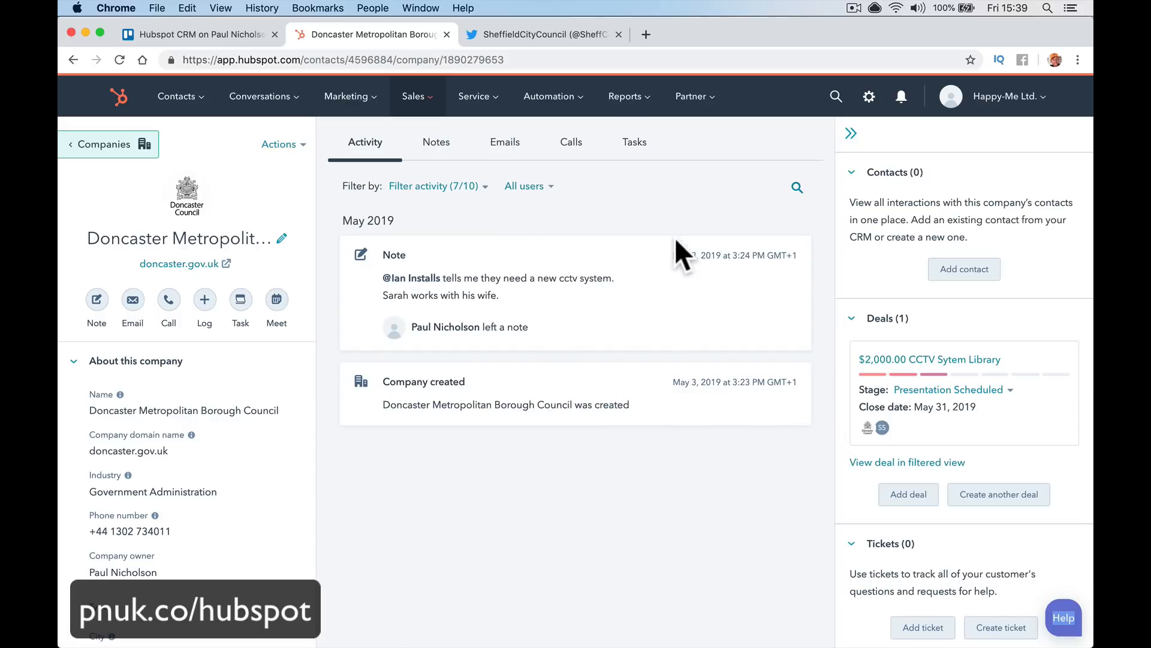
pyautogui.moveTo(204, 99)
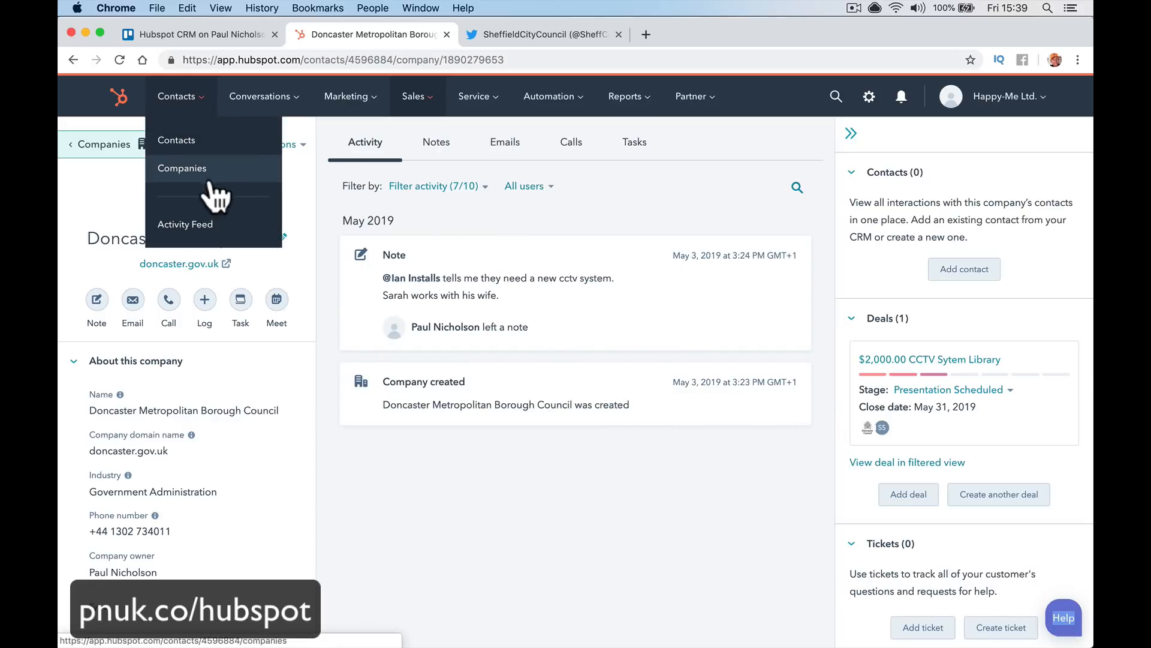
pyautogui.click(206, 171)
pyautogui.click(374, 258)
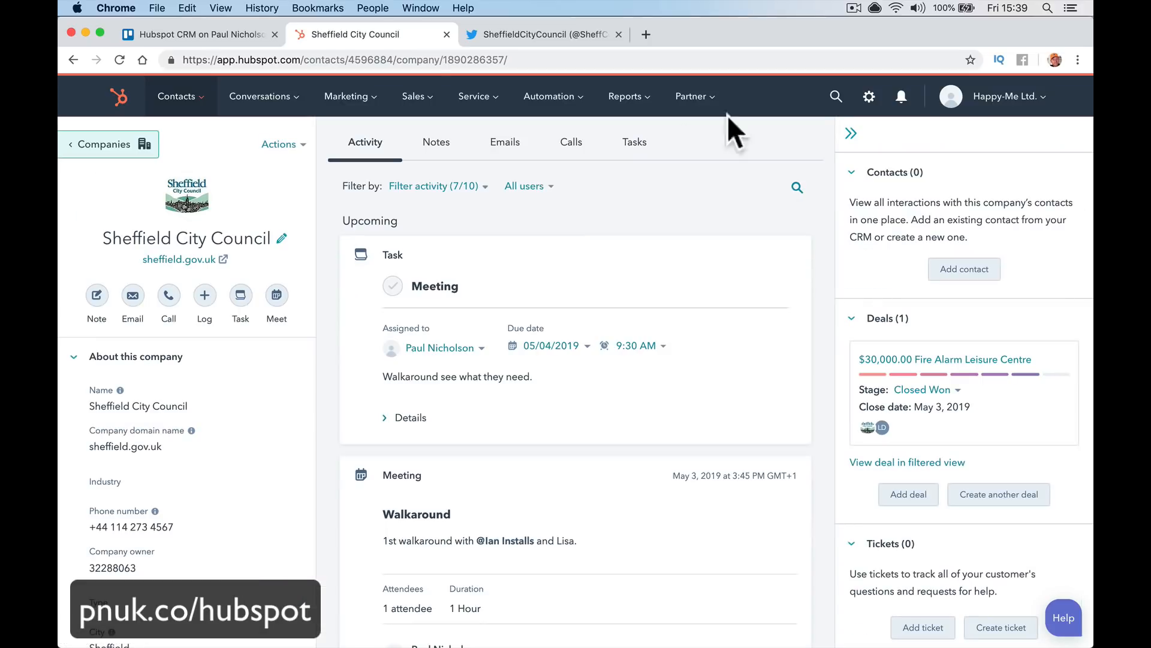
# Search 'sheeffield' to reach Sheffield City Council, collapsing and re-expanding its contacts section
pyautogui.click(826, 98)
pyautogui.write('shee')
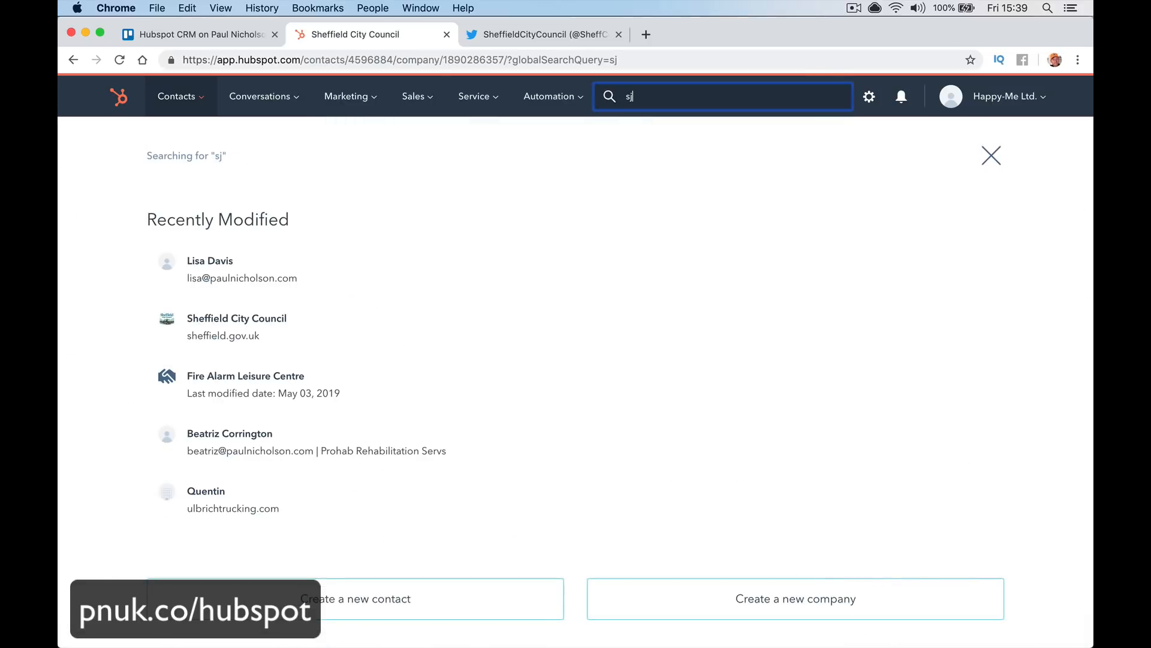
pyautogui.write('ffie')
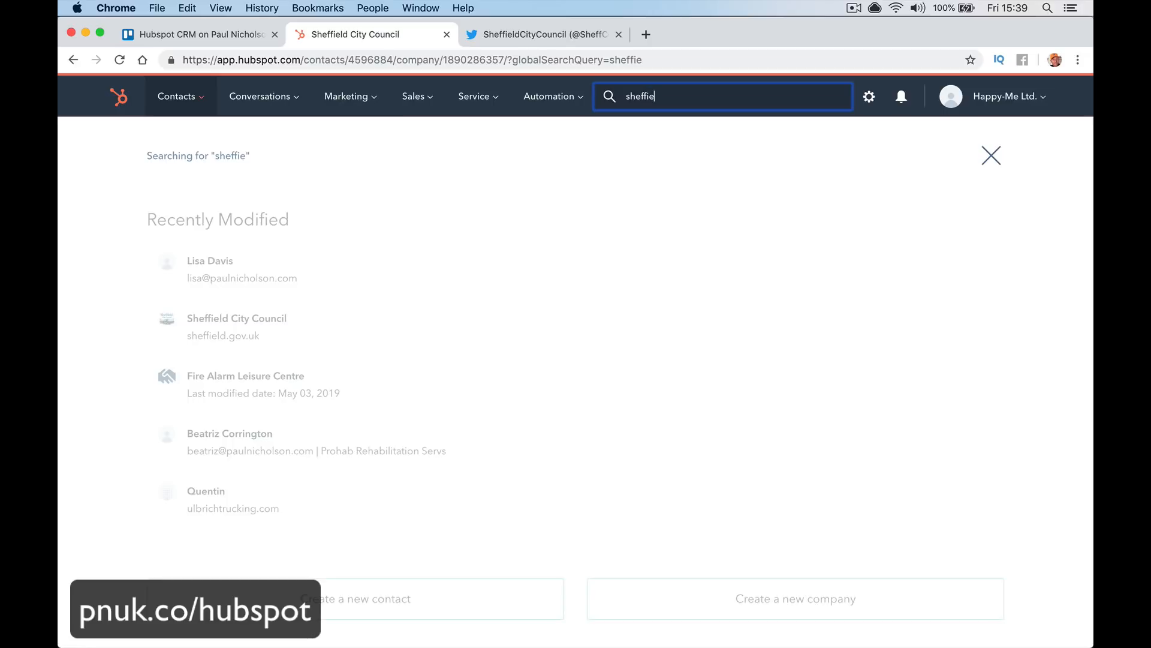
pyautogui.write('ld')
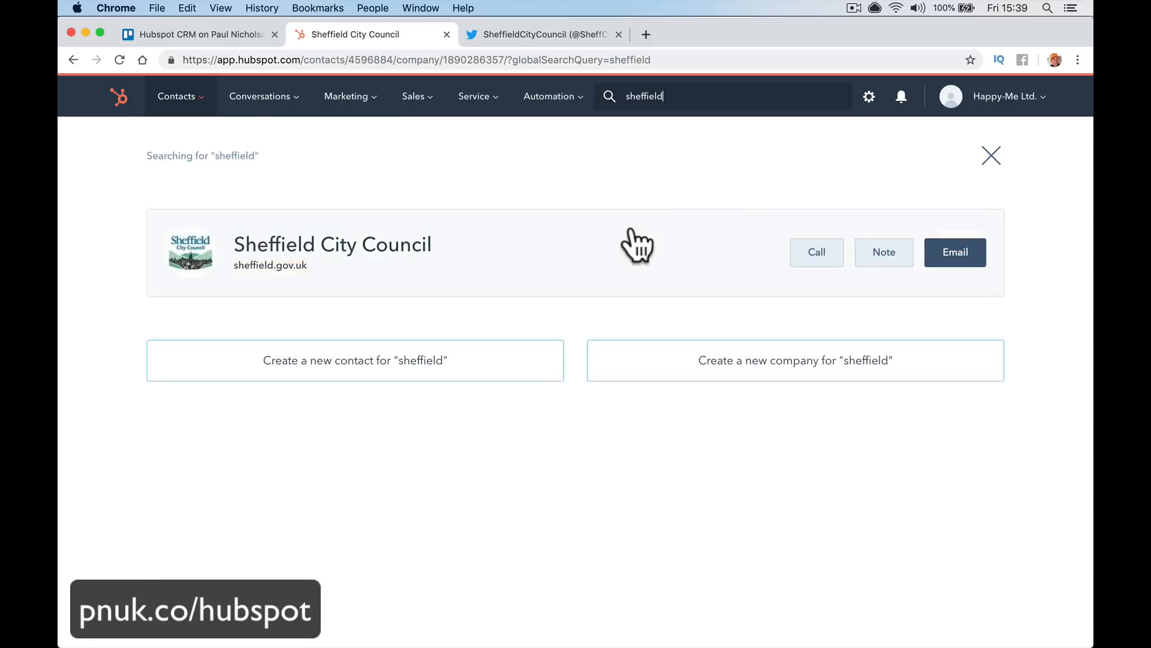
pyautogui.click(525, 243)
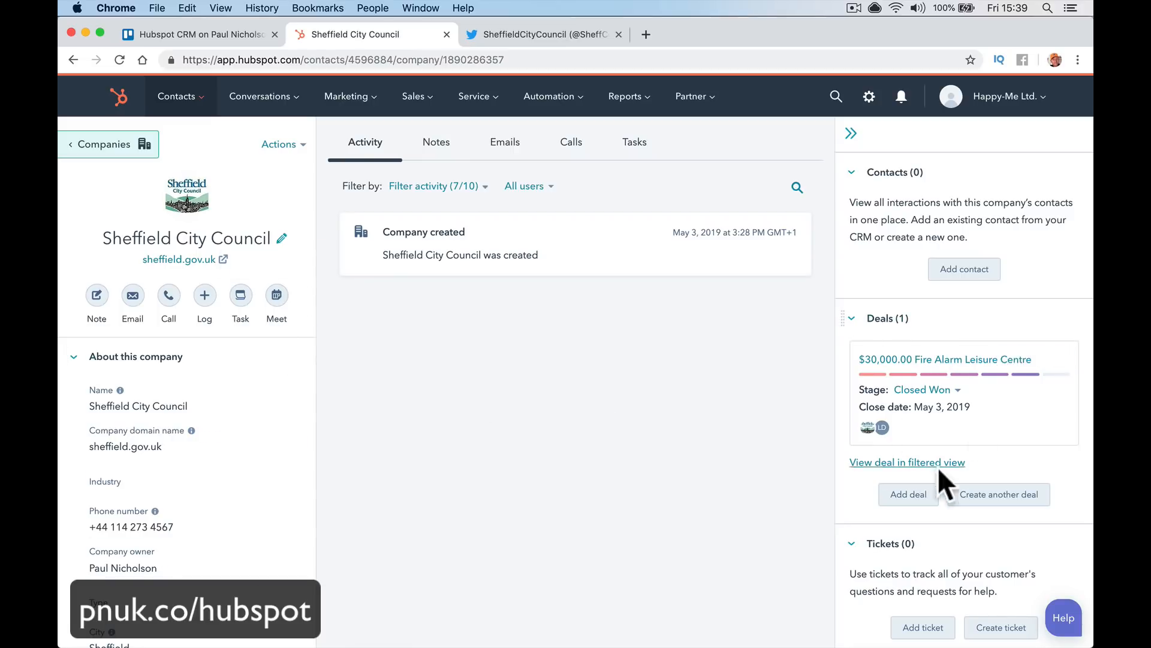
pyautogui.moveTo(971, 379)
pyautogui.click(852, 175)
pyautogui.click(852, 175)
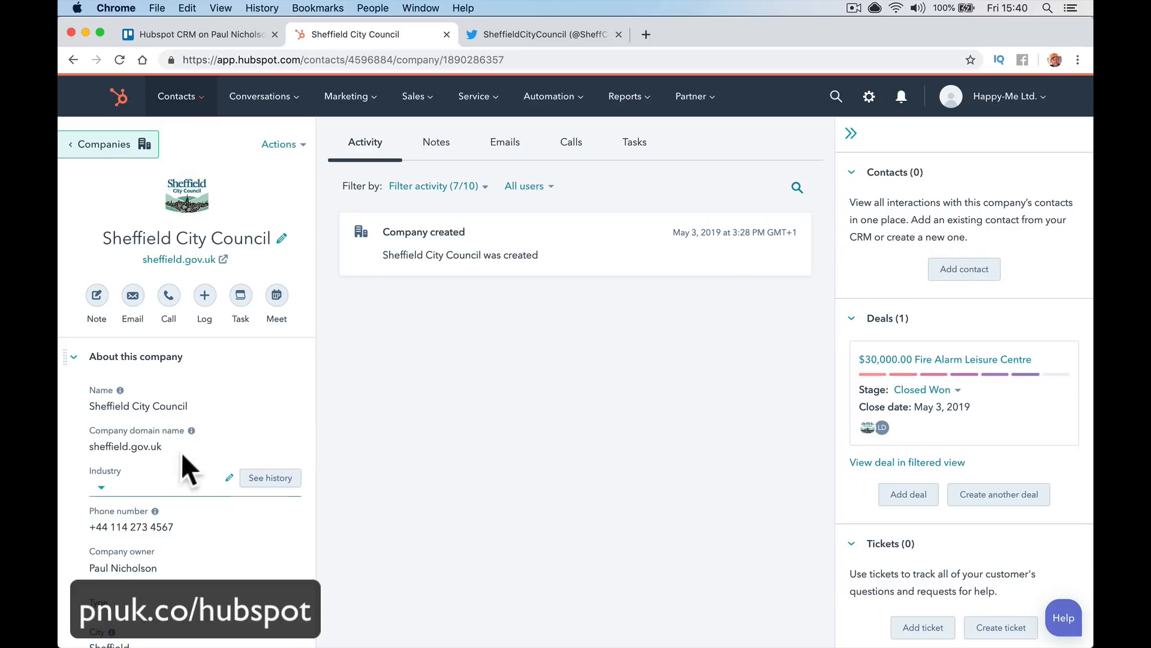
# Associate the existing manager contact, found by her first name, with Sheffield City Council
pyautogui.click(938, 273)
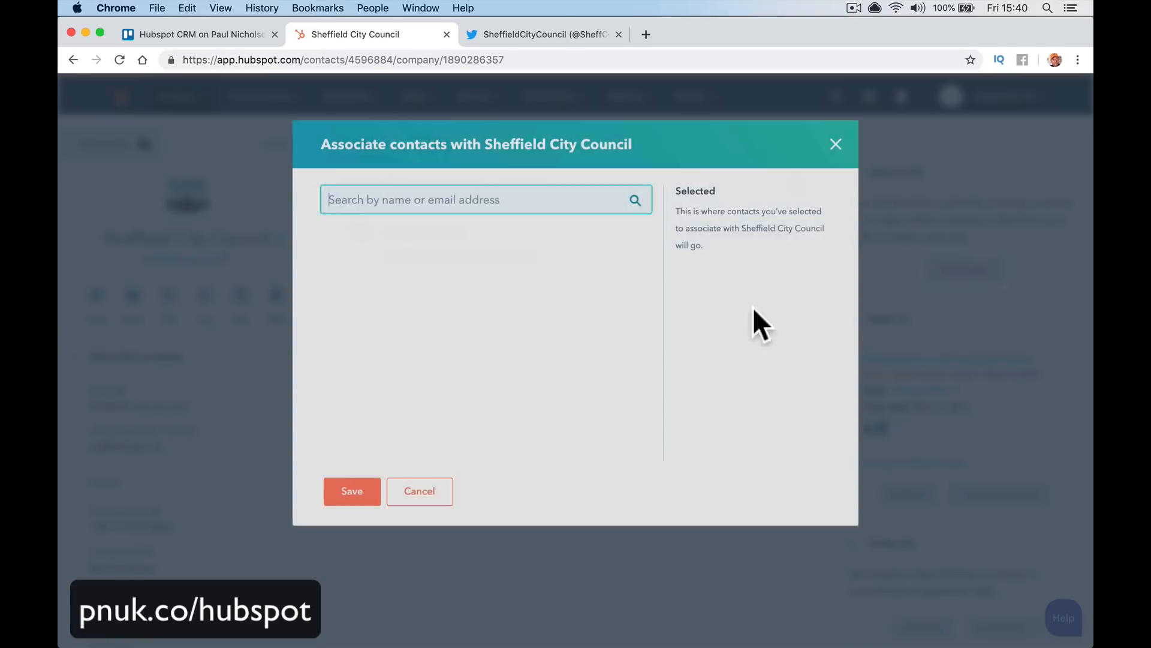
pyautogui.write('lisa')
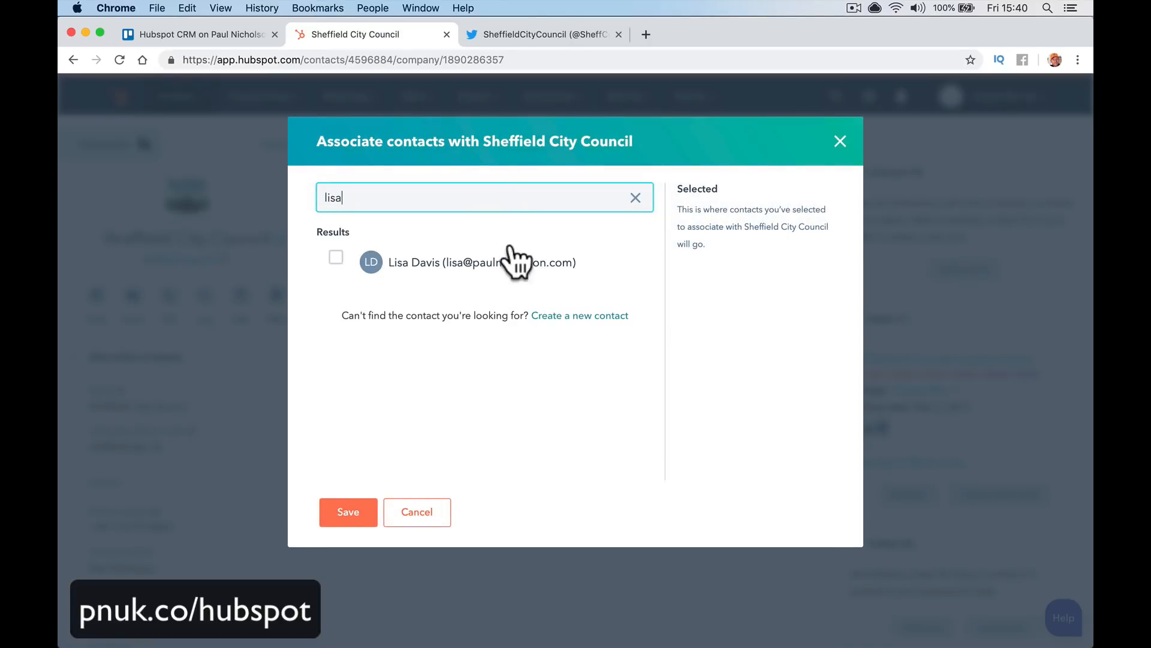
pyautogui.click(336, 258)
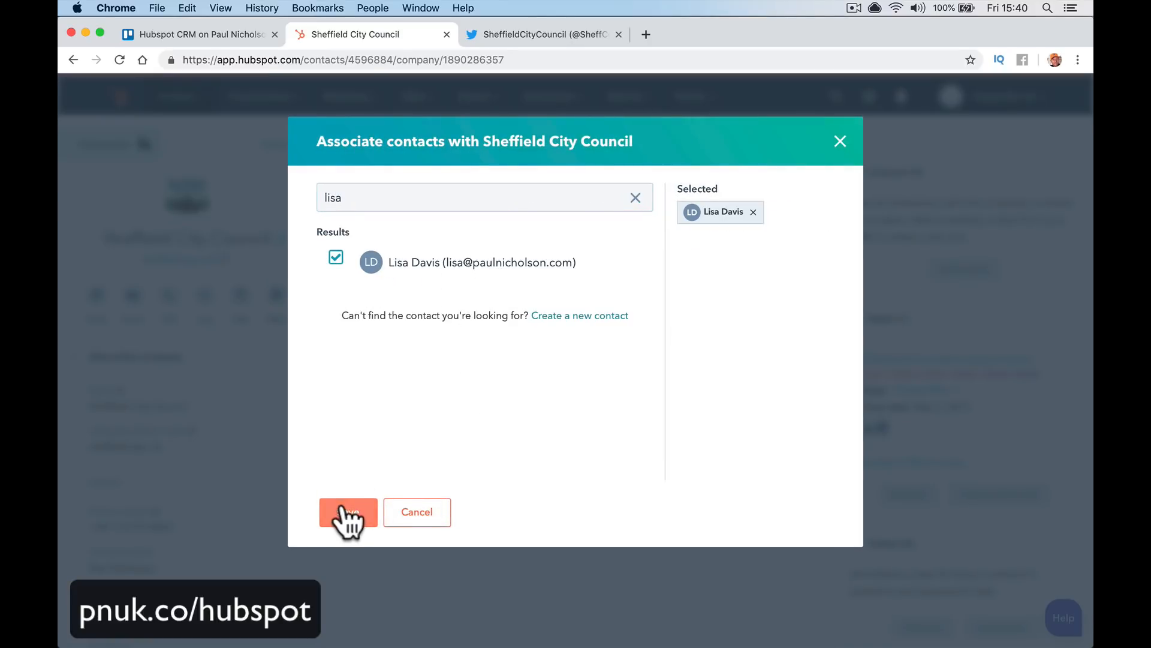
pyautogui.click(348, 514)
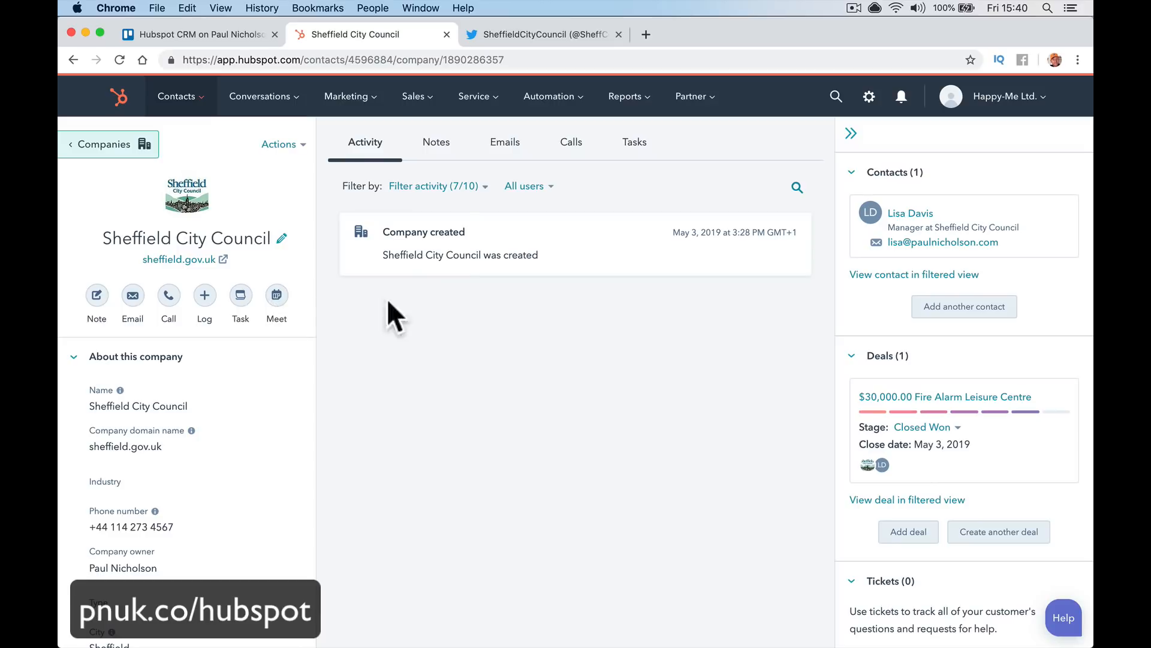
# Filter the company's activity by notes, emails, calls and tasks, then return to all activity
pyautogui.click(434, 161)
pyautogui.click(506, 151)
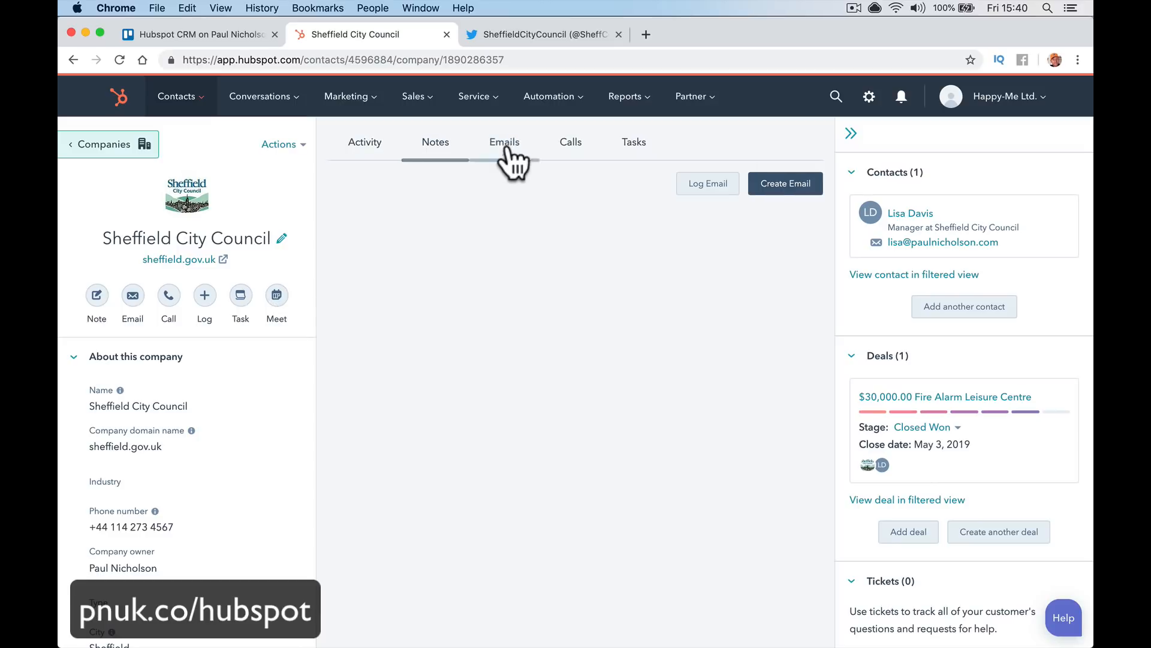
pyautogui.click(570, 155)
pyautogui.click(628, 149)
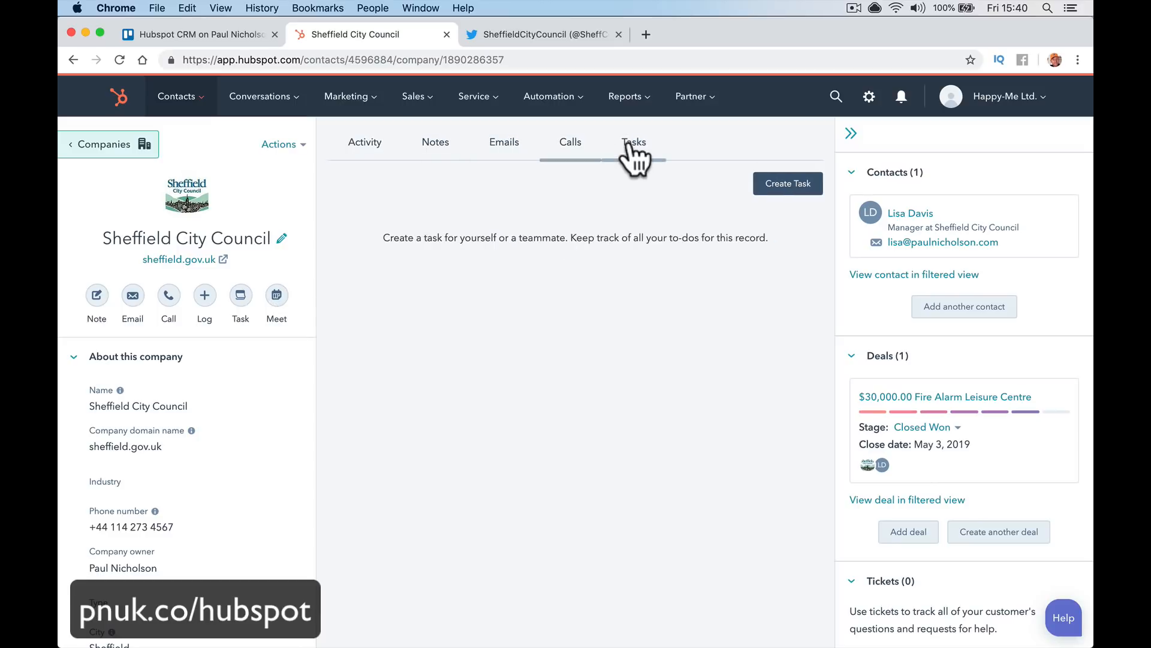
pyautogui.click(373, 149)
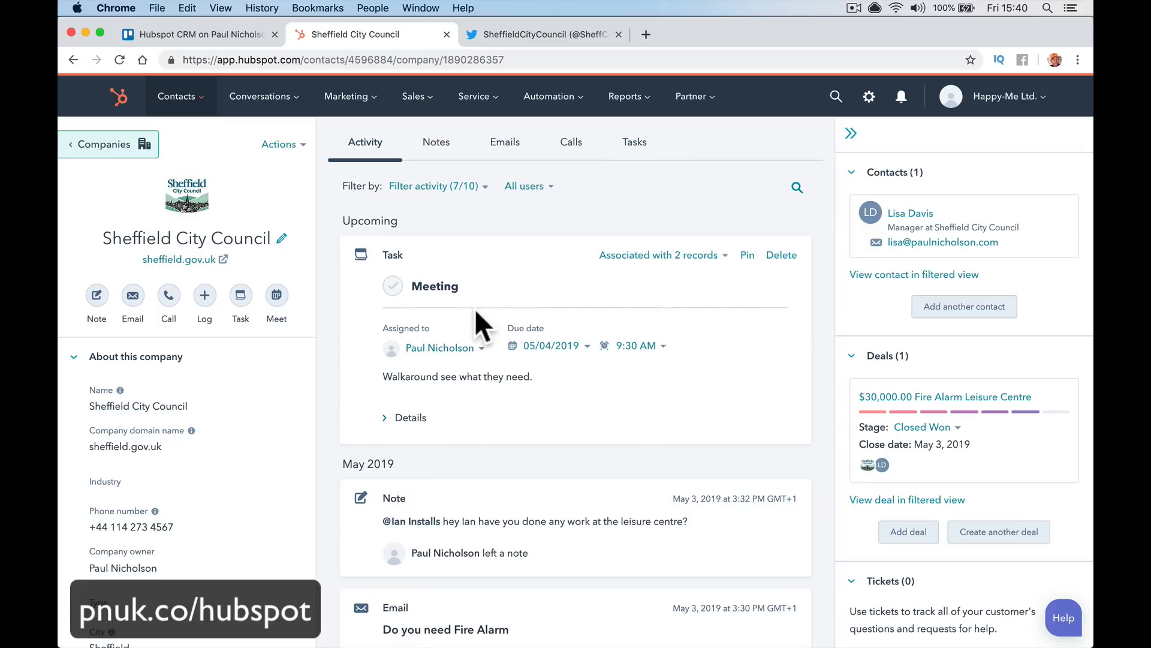
# Filter through notes, emails, calls and tasks again, then scroll properties to Description and LinkedIn company page
pyautogui.moveTo(444, 144); pyautogui.dragTo(450, 145)
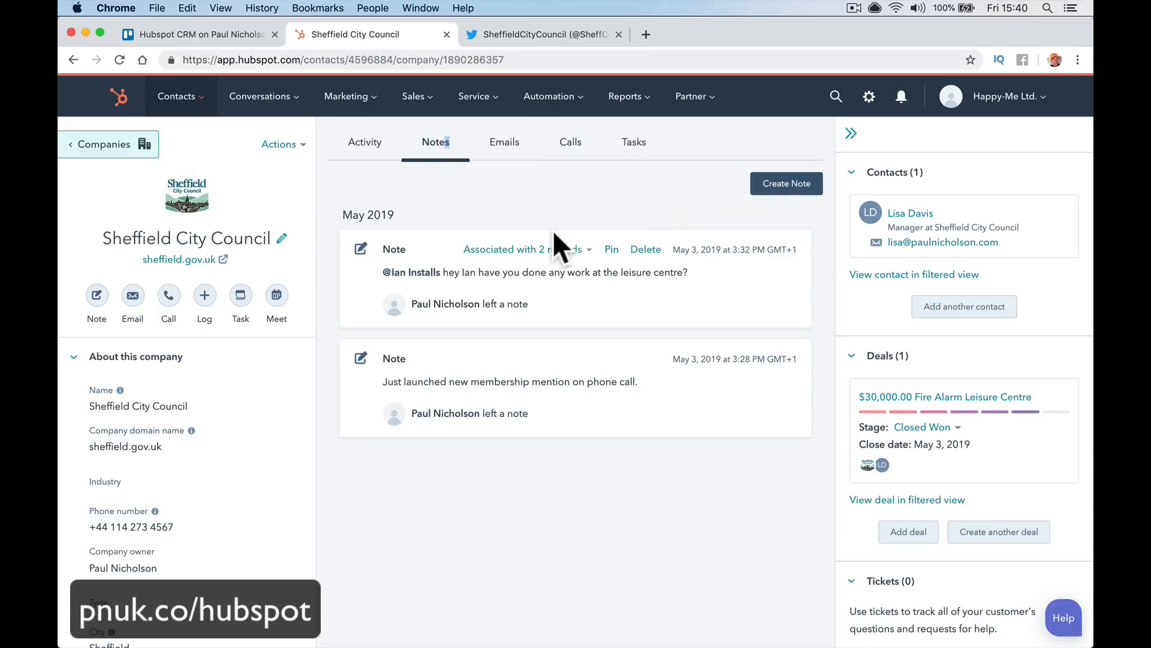
pyautogui.click(503, 155)
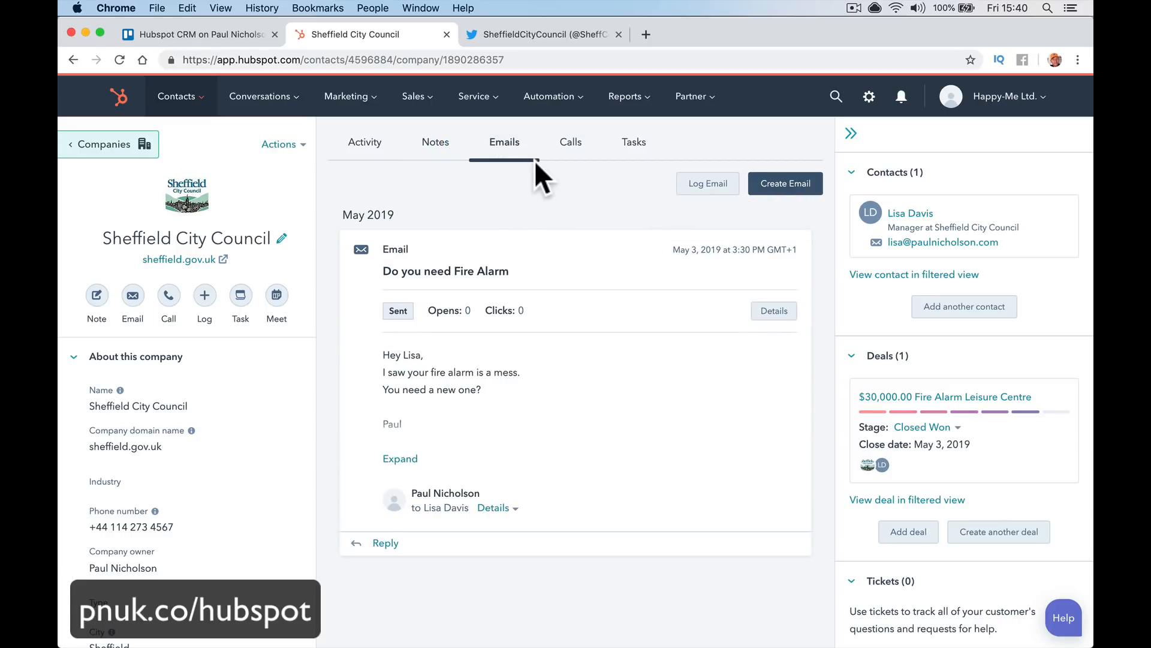
pyautogui.click(575, 156)
pyautogui.click(630, 155)
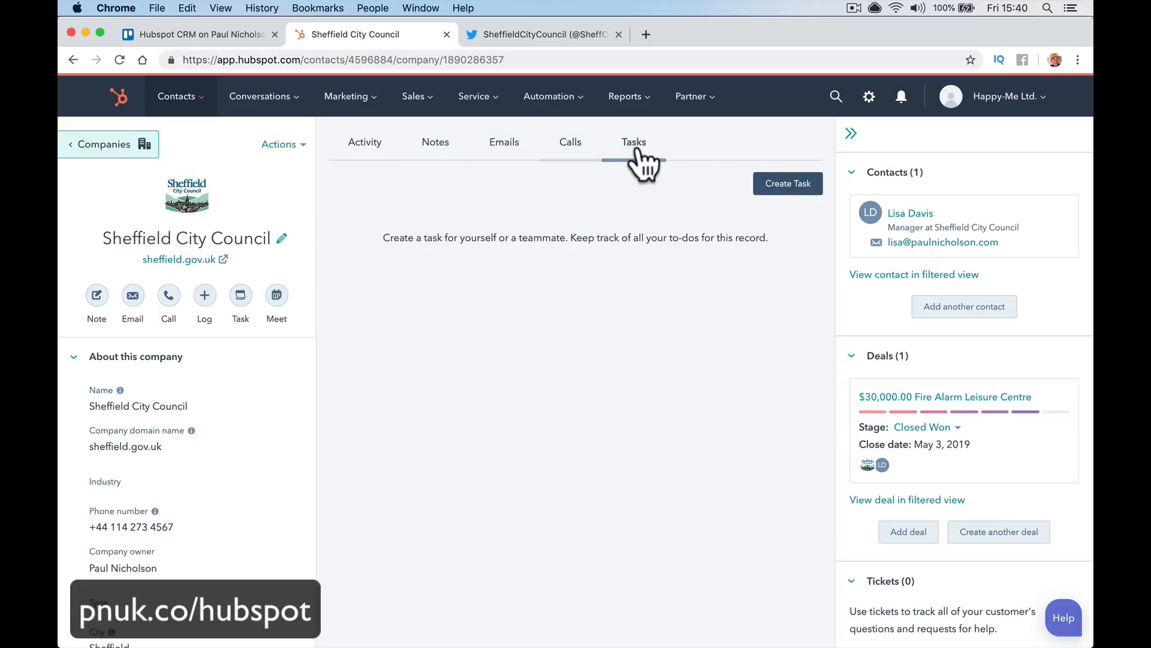
pyautogui.scroll(-3, 284, 412)
pyautogui.scroll(-1, 282, 408)
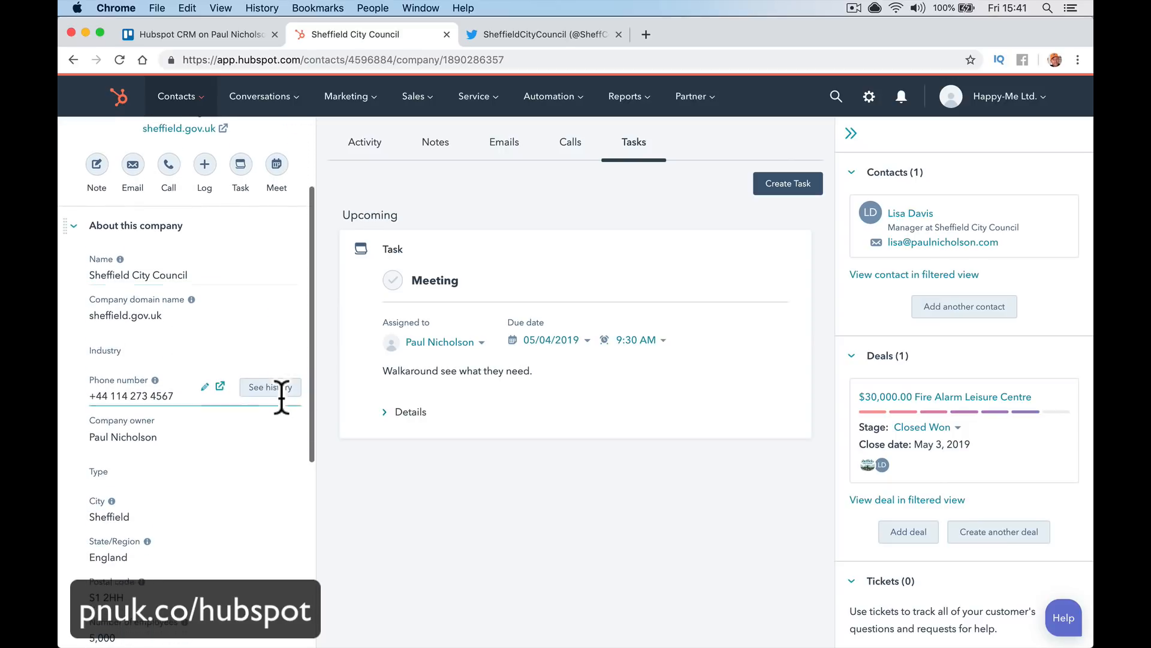
pyautogui.scroll(-1, 187, 396)
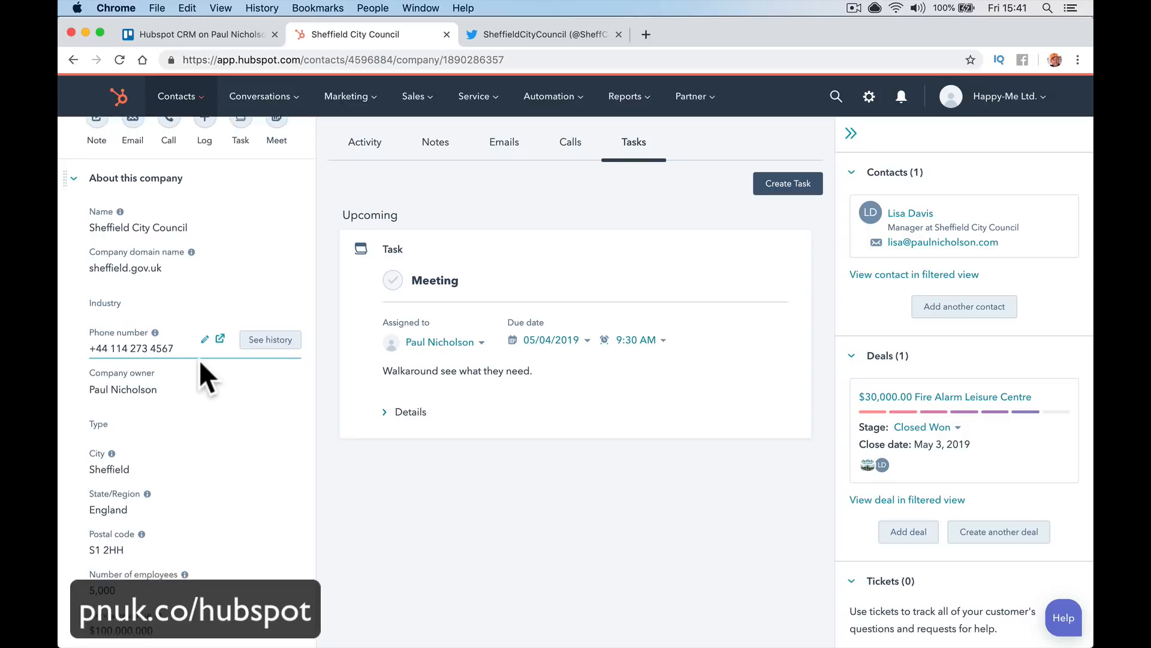
pyautogui.scroll(-2, 199, 359)
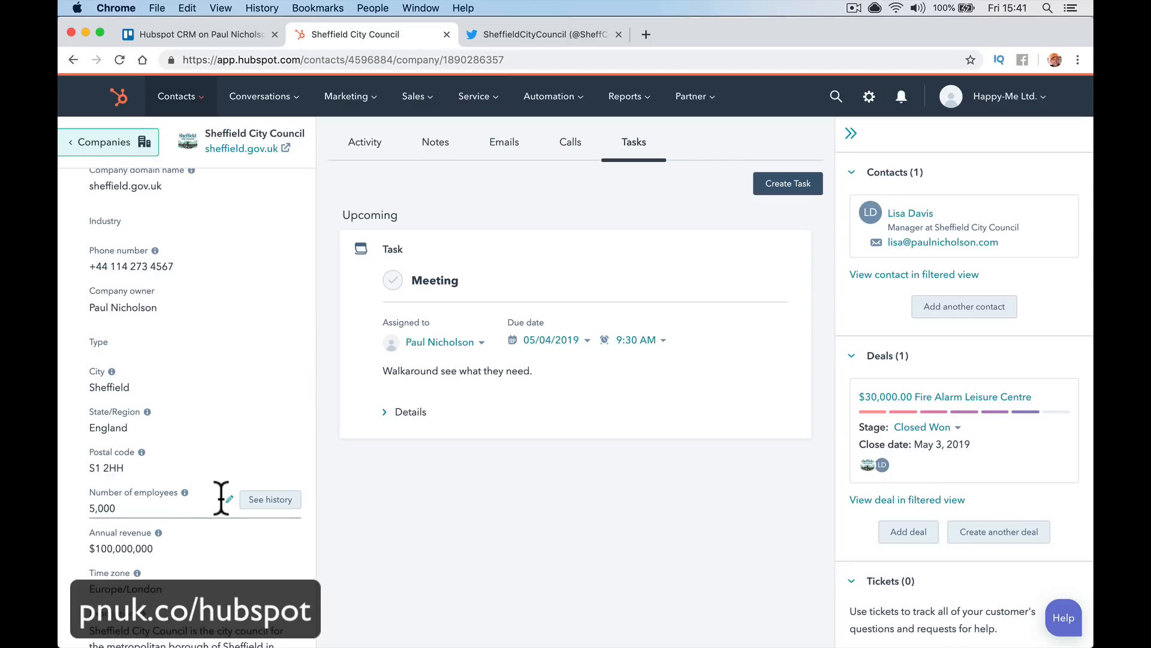
pyautogui.scroll(-1, 221, 499)
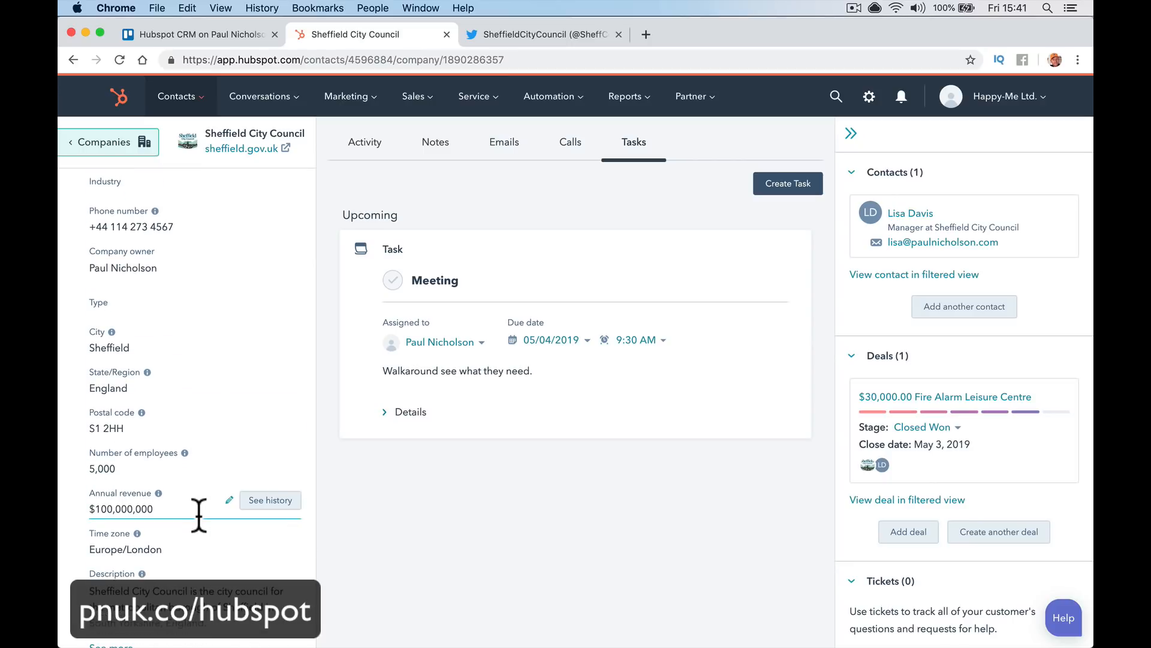
pyautogui.scroll(-5, 199, 514)
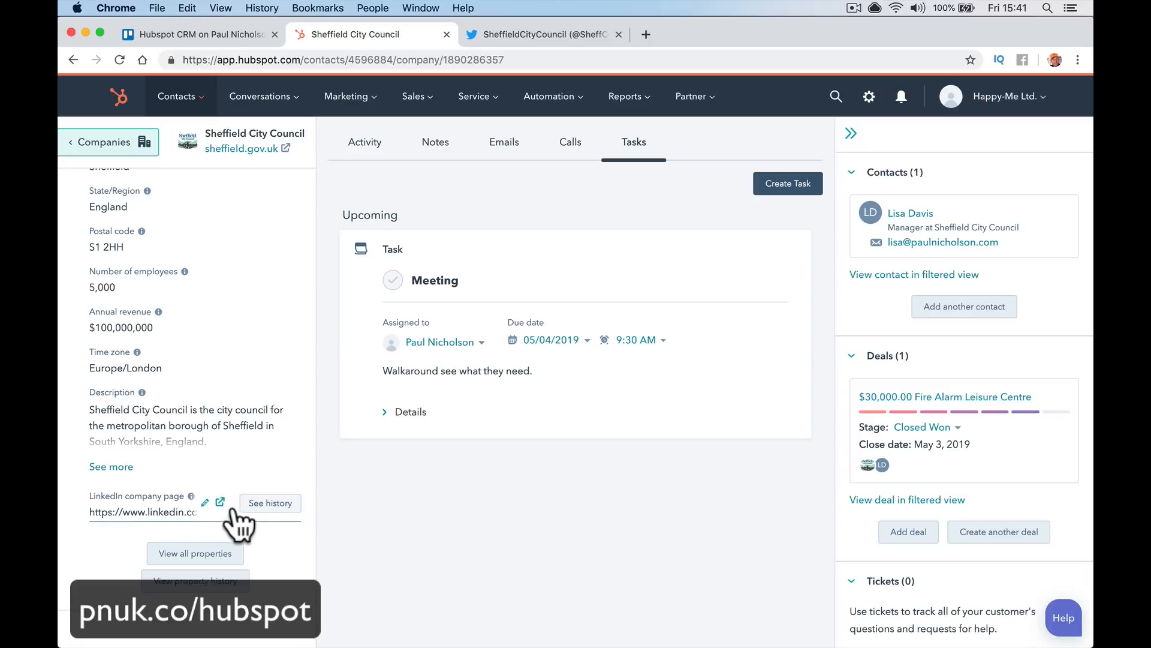
# View the council's LinkedIn company page, then browse its full list of company properties
pyautogui.click(220, 501)
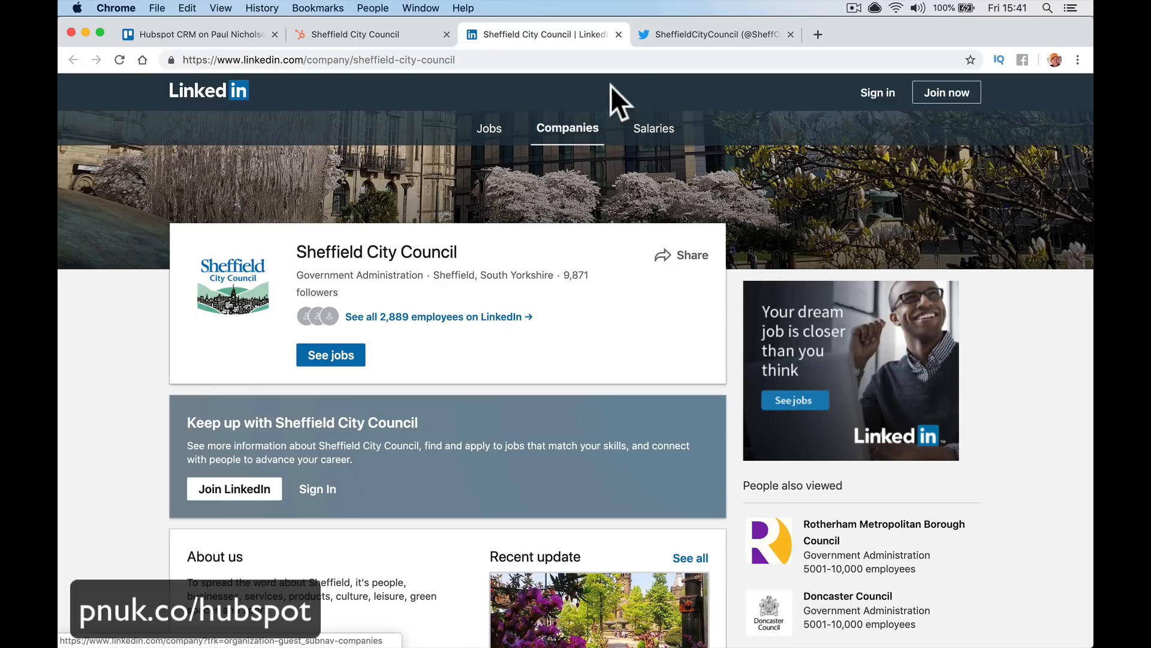
pyautogui.click(618, 34)
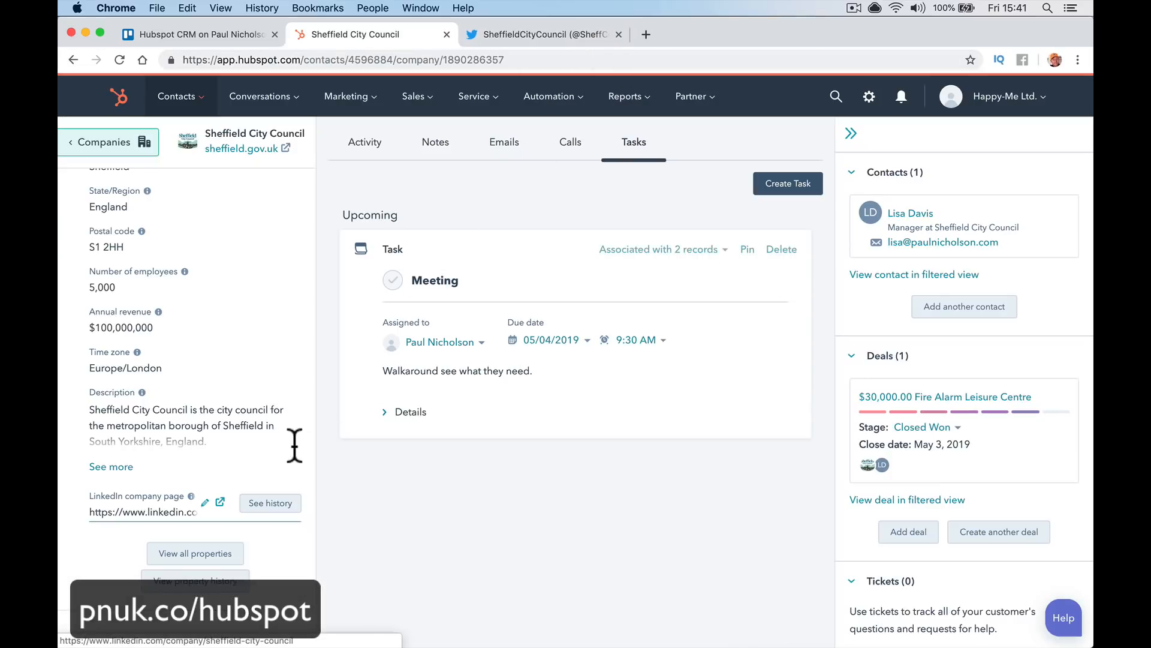
pyautogui.click(235, 554)
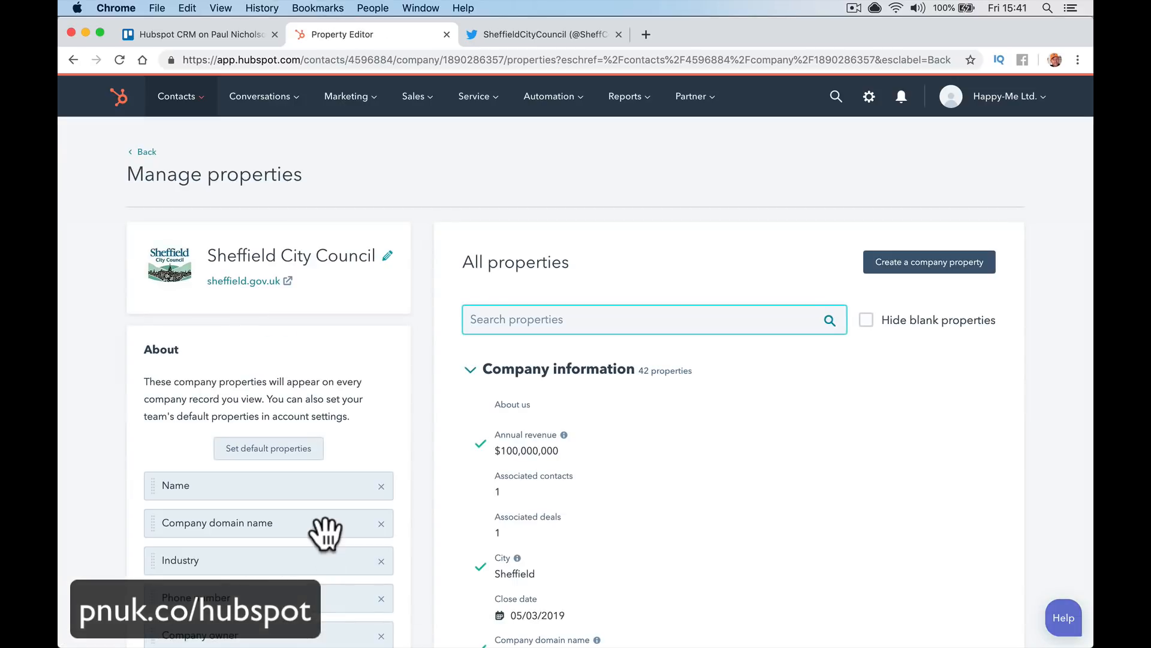
pyautogui.scroll(-9, 354, 359)
pyautogui.hscroll(-5, 354, 359)
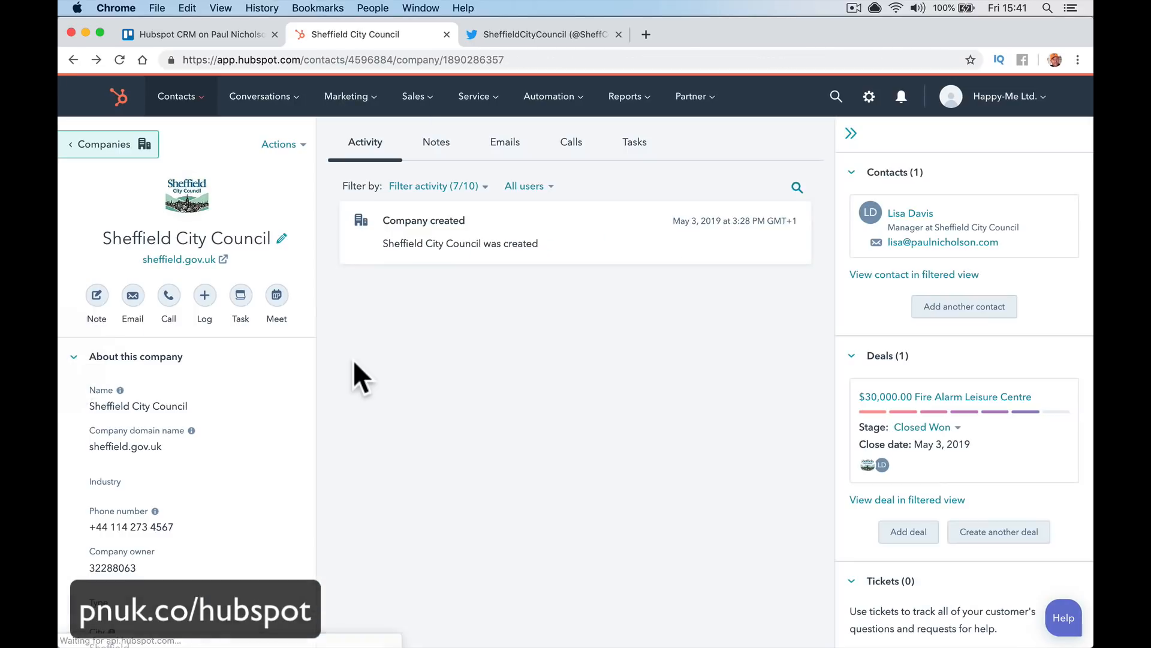
pyautogui.scroll(-4, 734, 473)
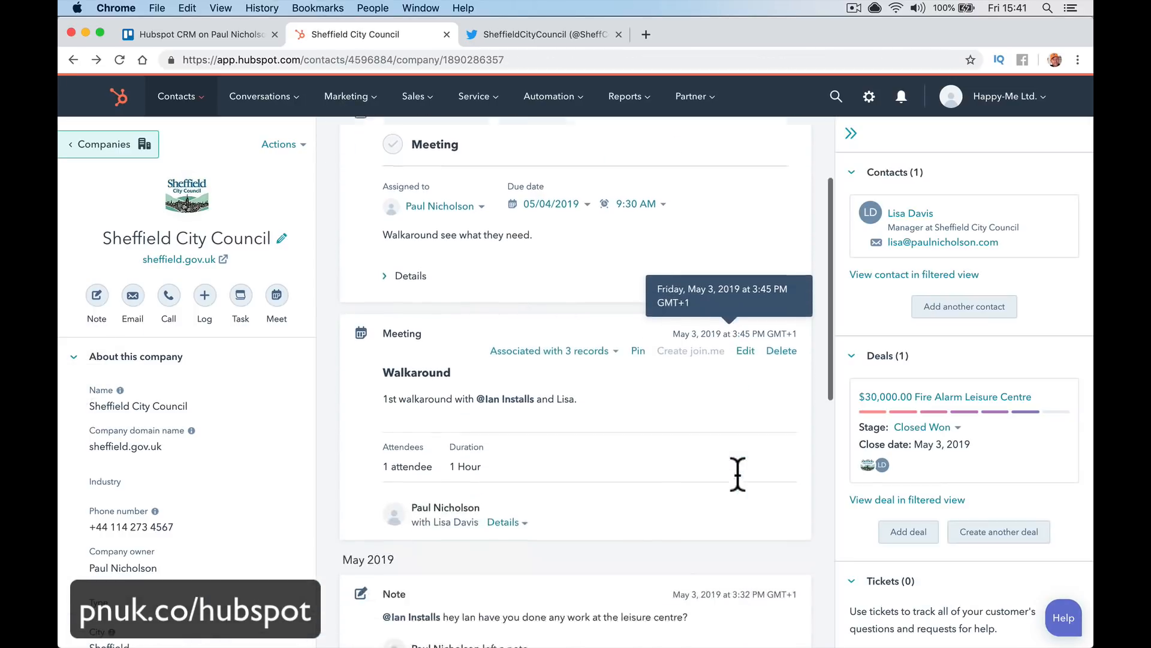
pyautogui.scroll(-10, 739, 473)
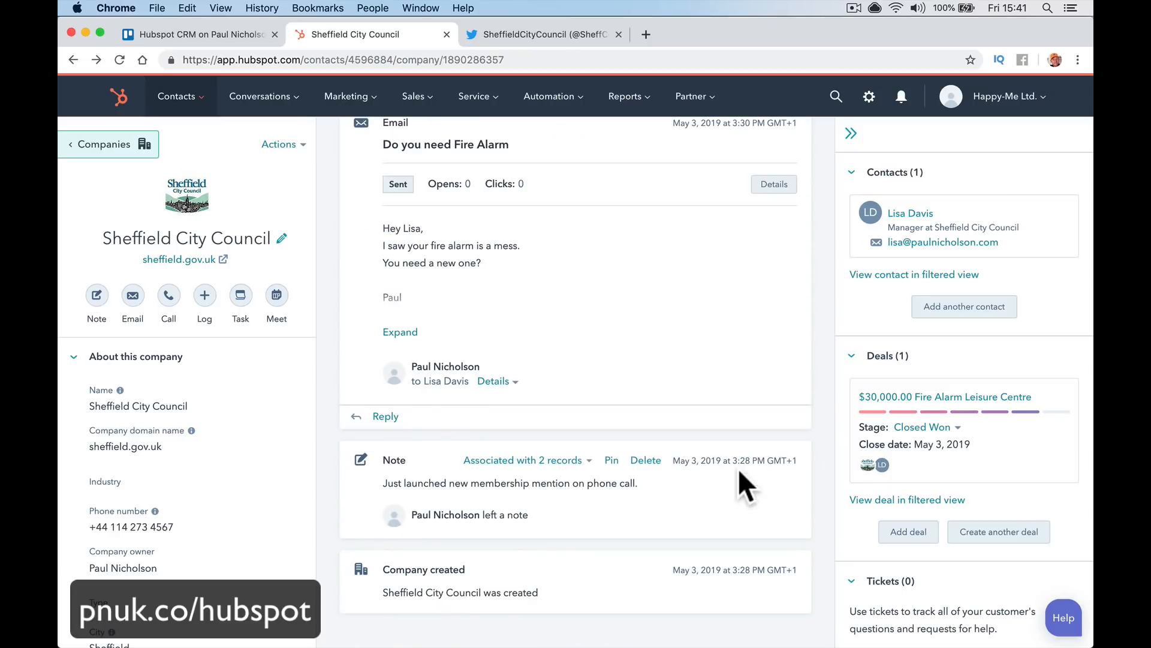
pyautogui.scroll(15, 738, 468)
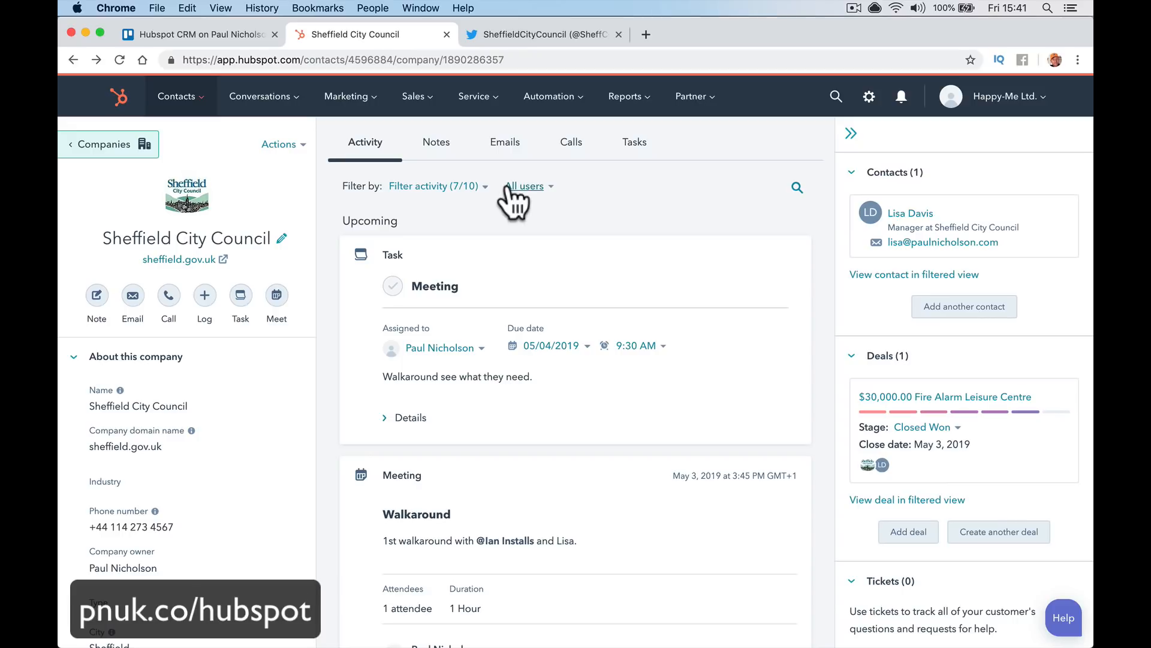
# Show the company's notes, emails, then calls, which have none logged
pyautogui.click(436, 156)
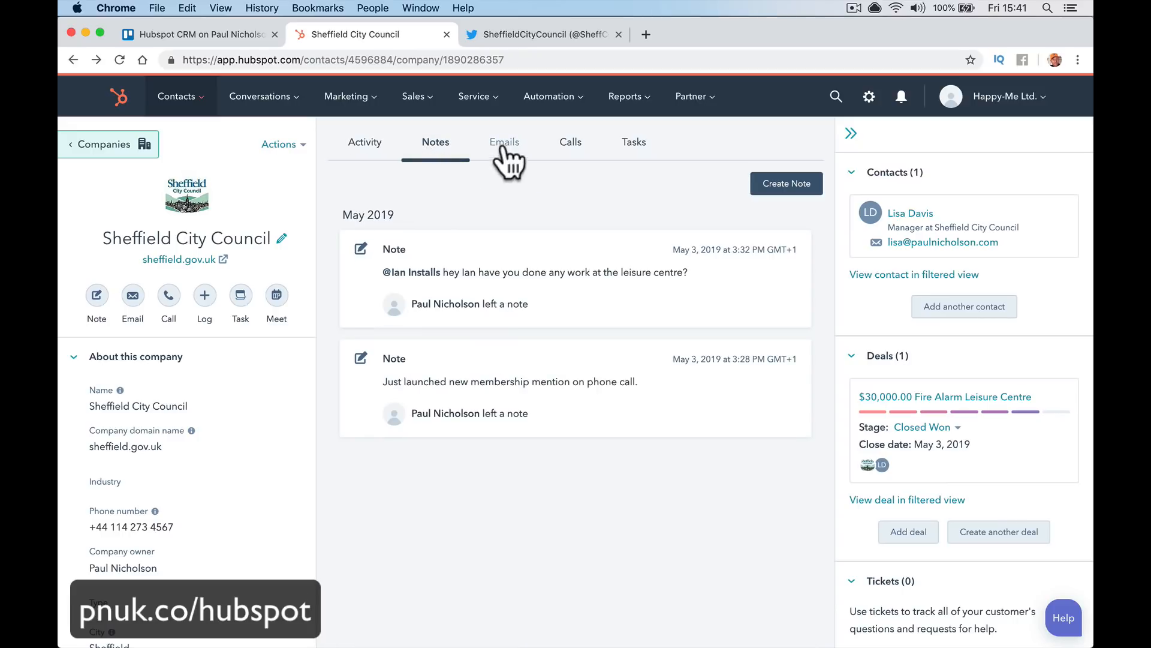
pyautogui.click(505, 157)
pyautogui.click(580, 162)
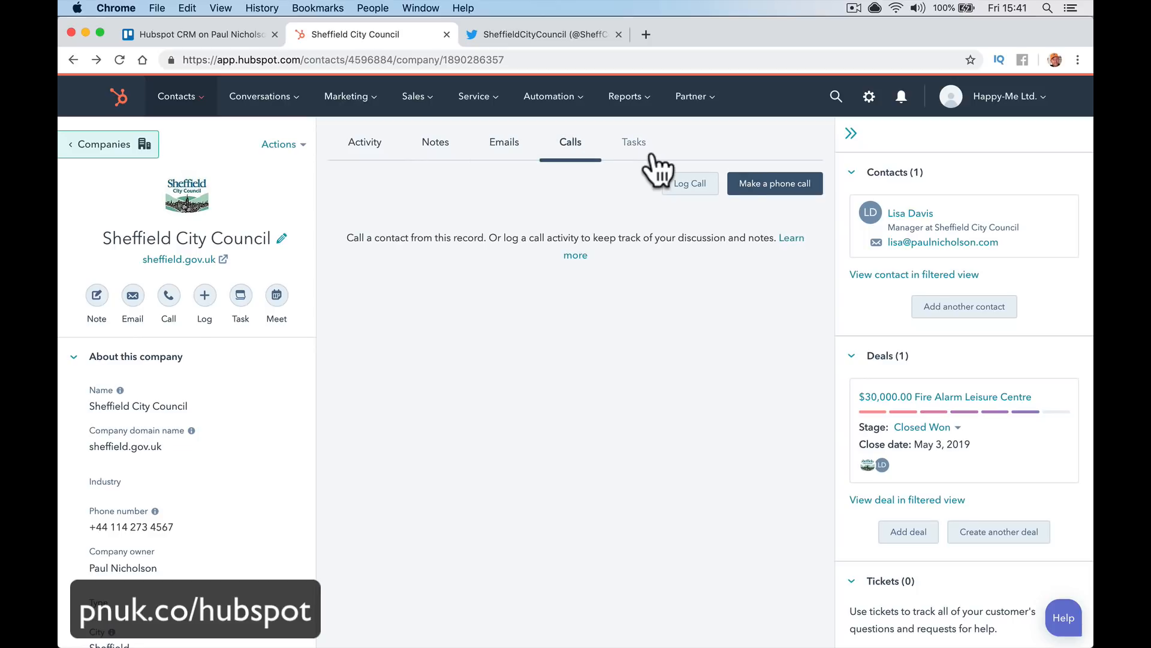
pyautogui.scroll(-5, 879, 509)
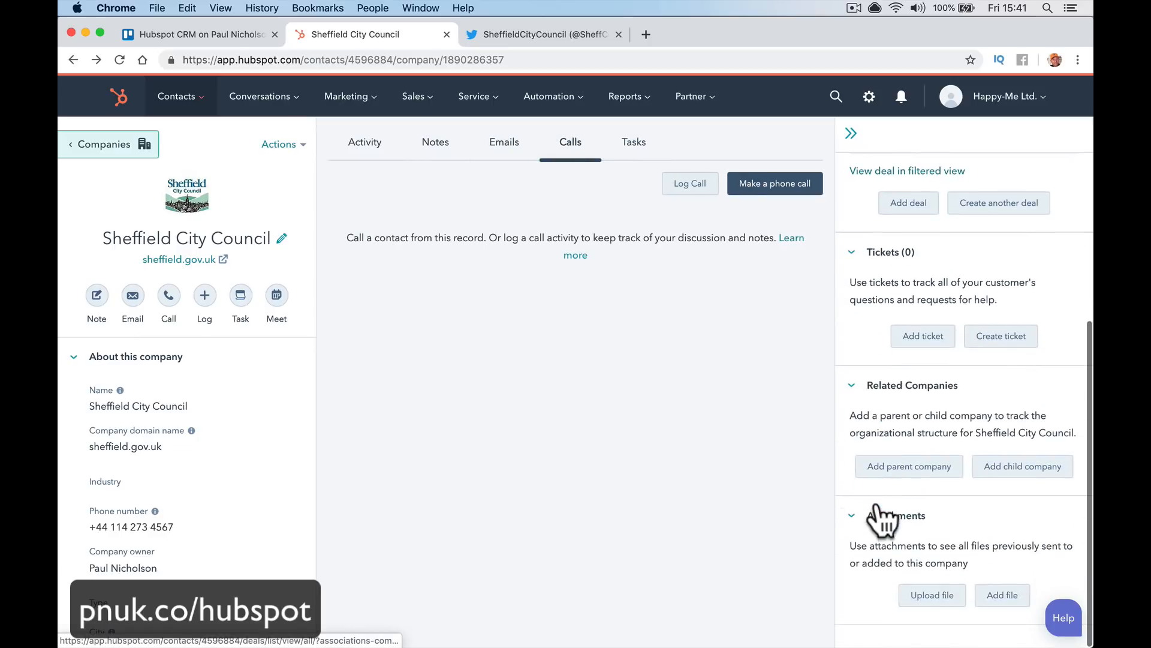
pyautogui.click(923, 336)
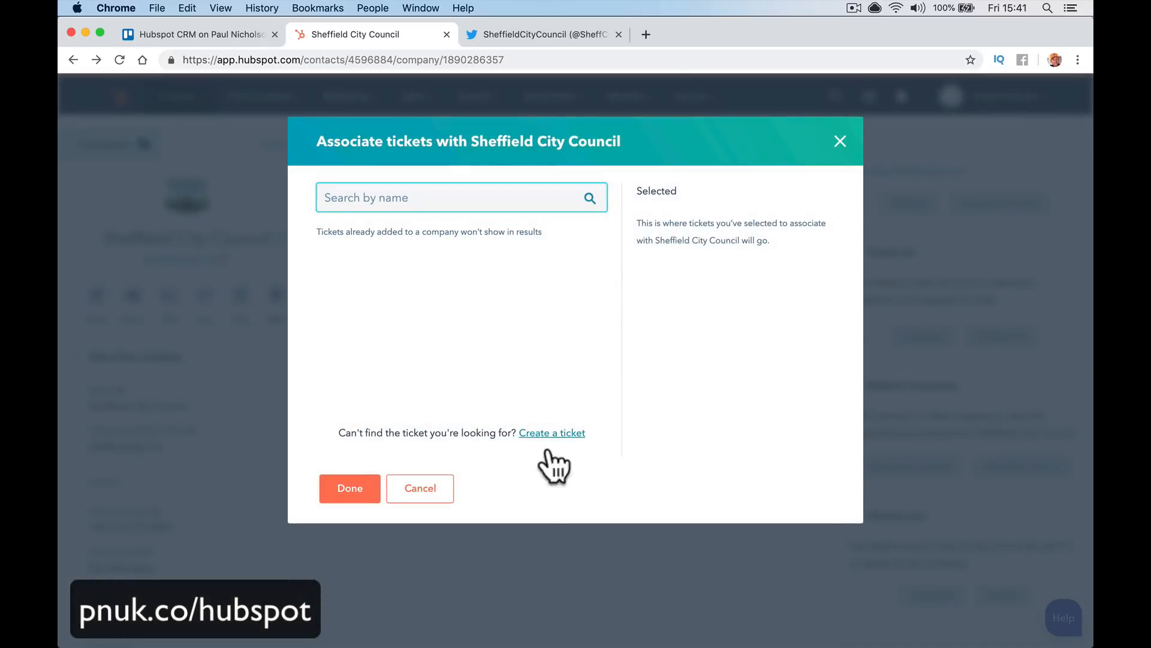
pyautogui.click(532, 541)
pyautogui.click(839, 143)
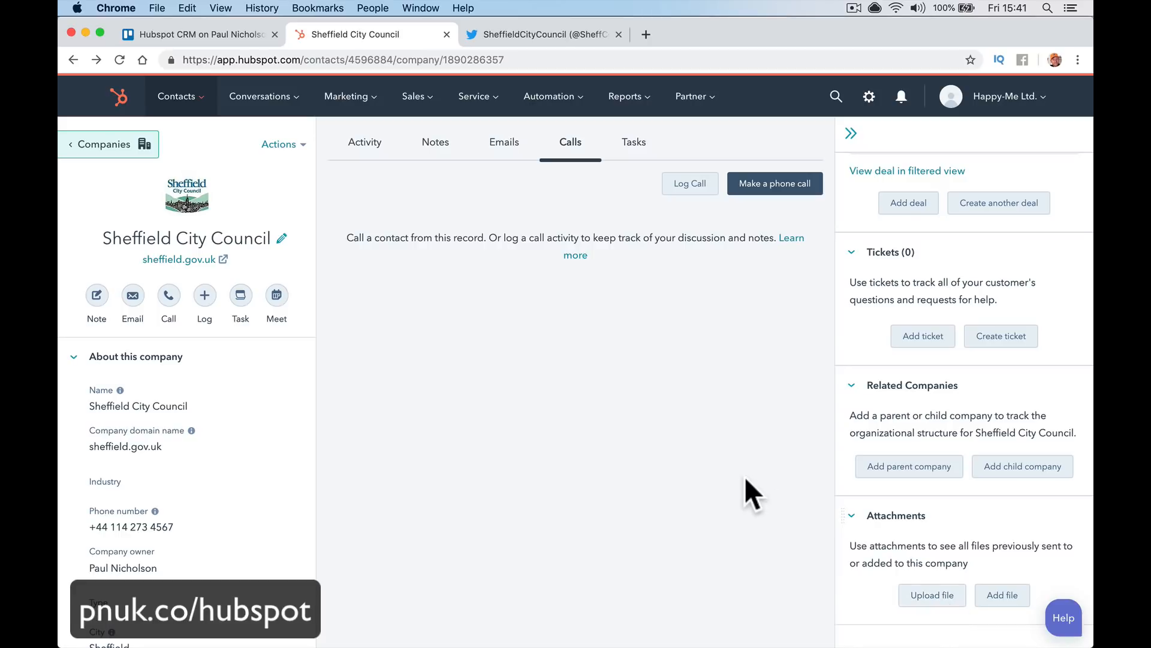
pyautogui.scroll(5, 934, 360)
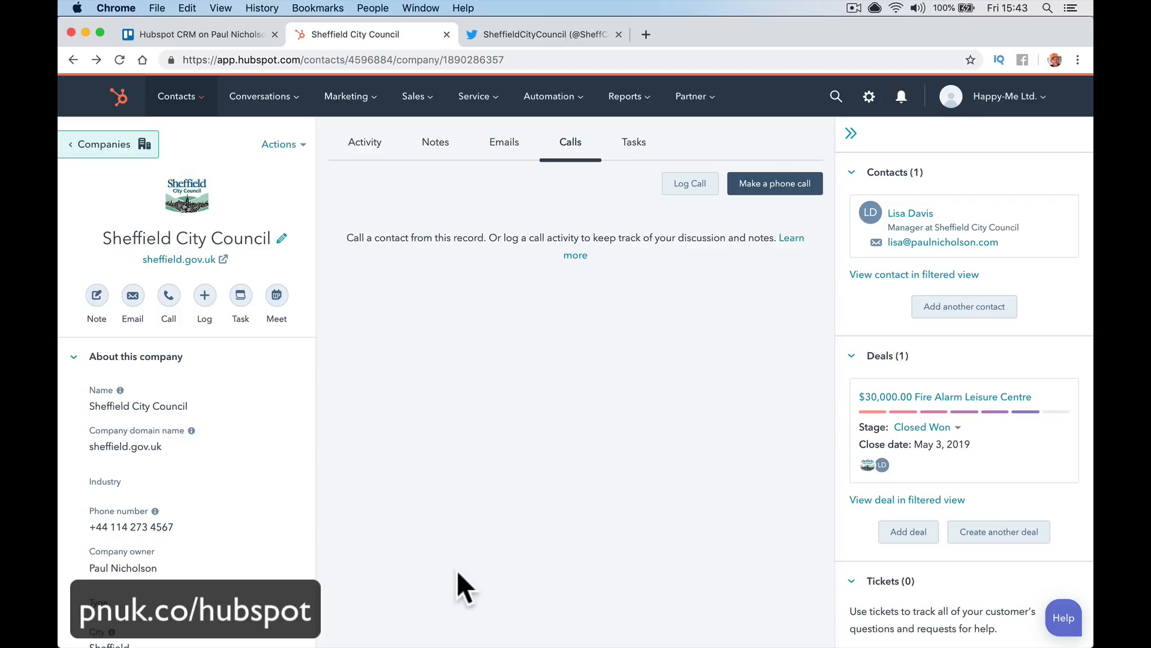
# On the manager's contact record, save a note about her family, swimming and supporting Sheffield United
pyautogui.click(895, 225)
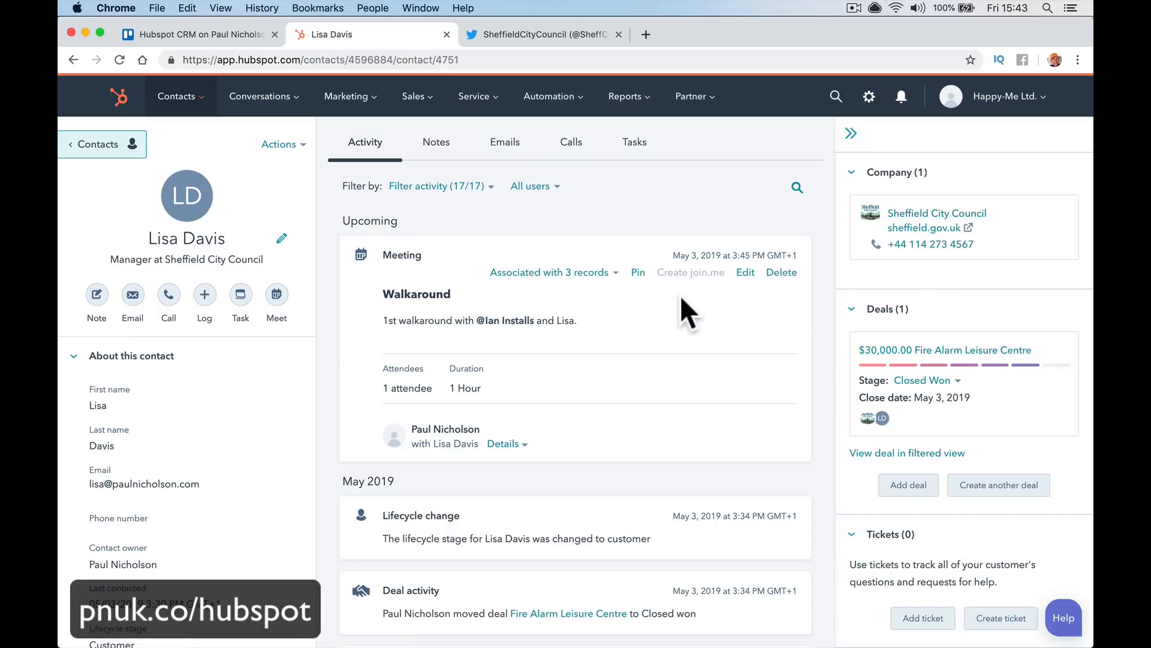
pyautogui.scroll(-5, 269, 448)
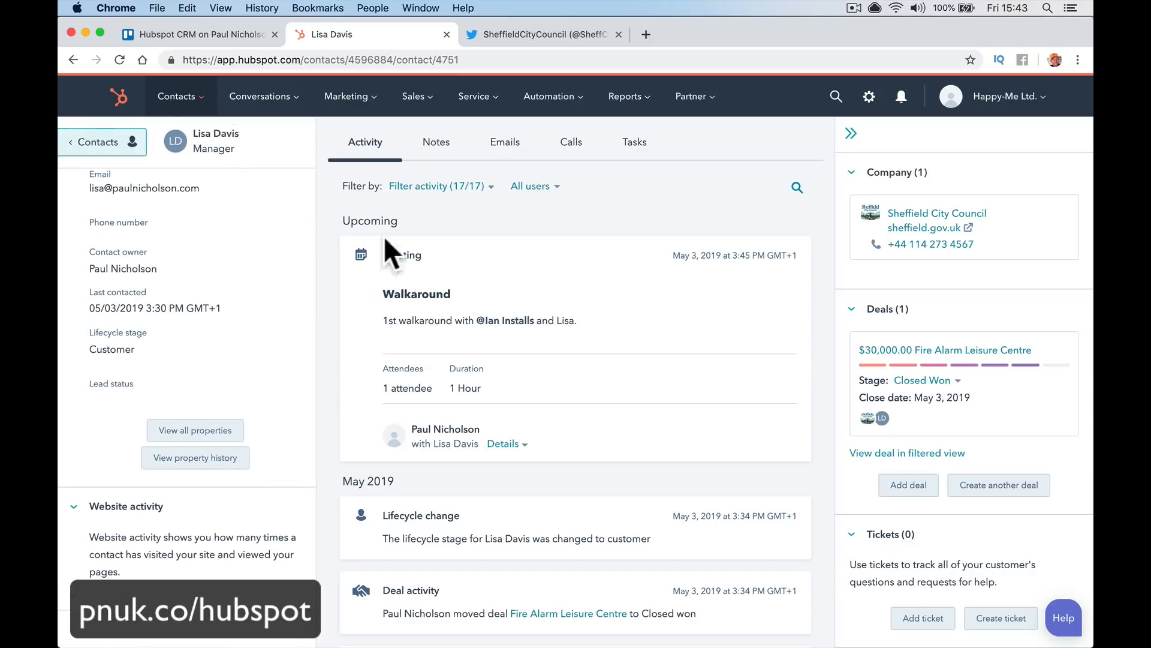
pyautogui.click(436, 142)
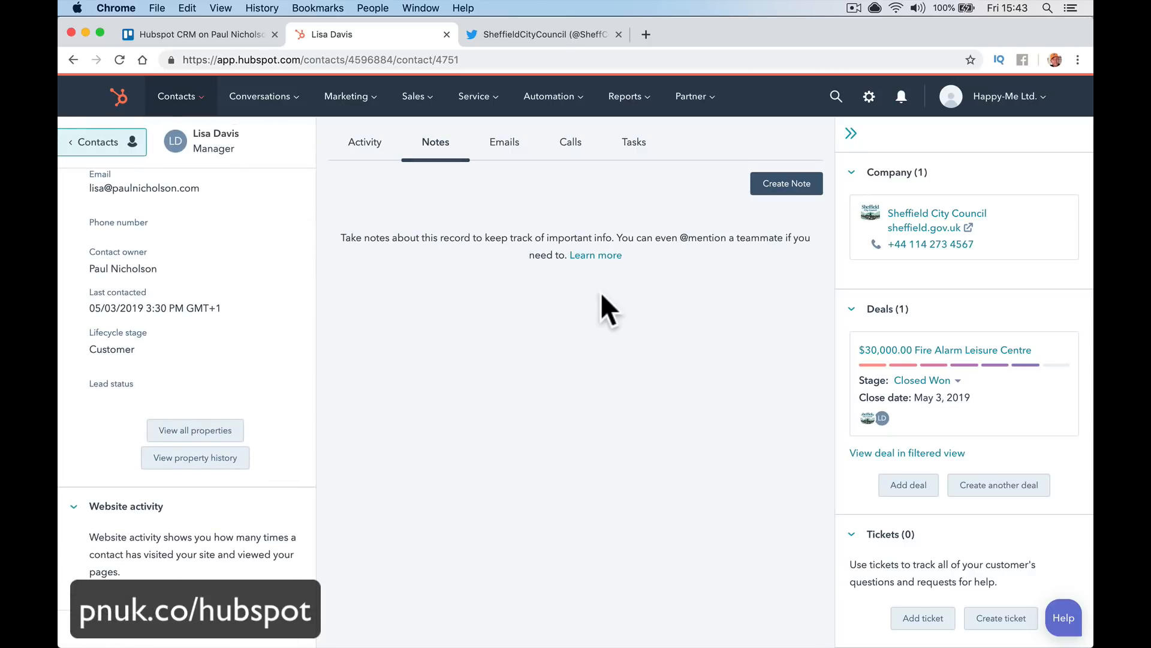
pyautogui.click(795, 186)
pyautogui.write("Friends with my Wife's sister.")
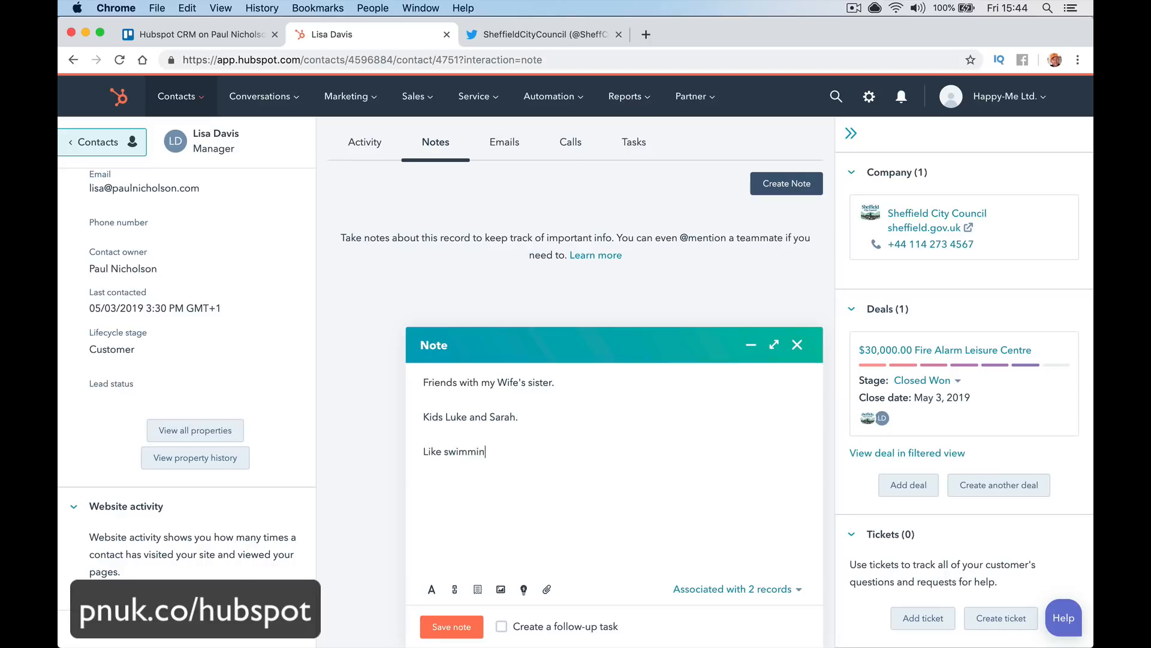
pyautogui.write('g')
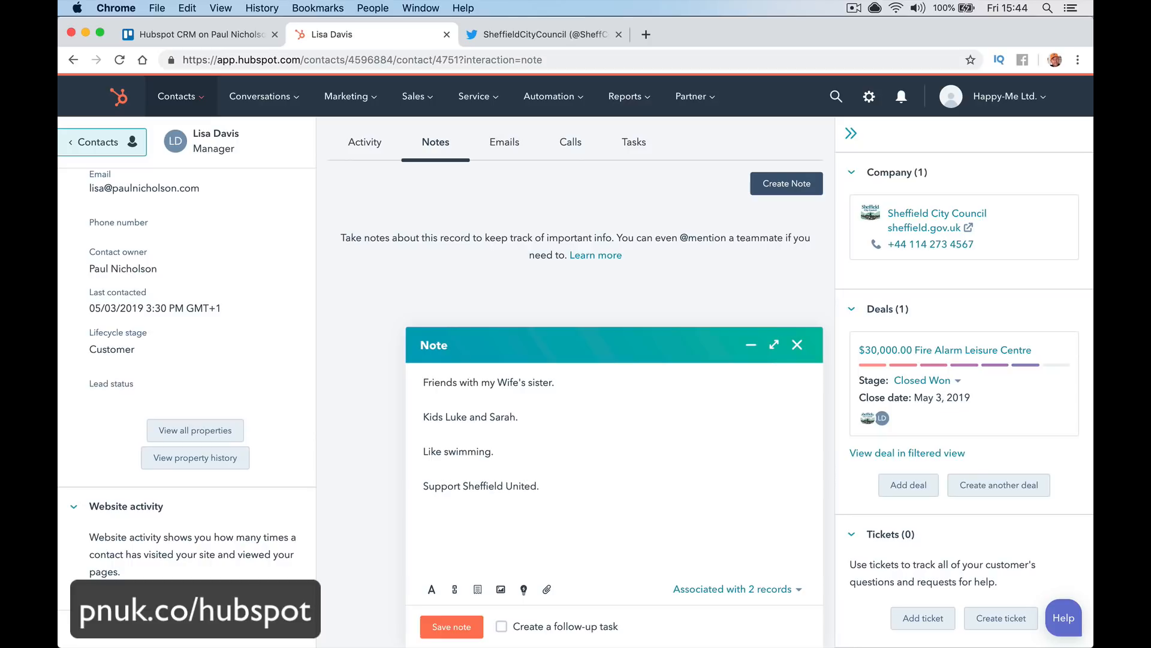
pyautogui.click(458, 626)
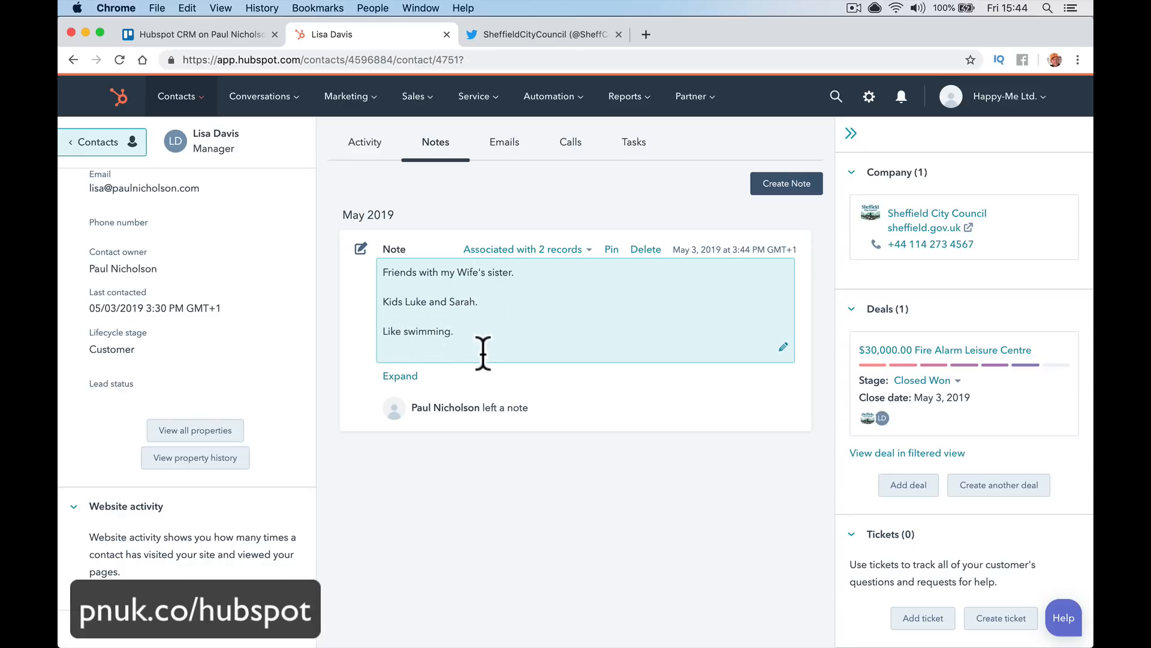
# Review the contact's calls and notes, scrolling through the record
pyautogui.click(570, 155)
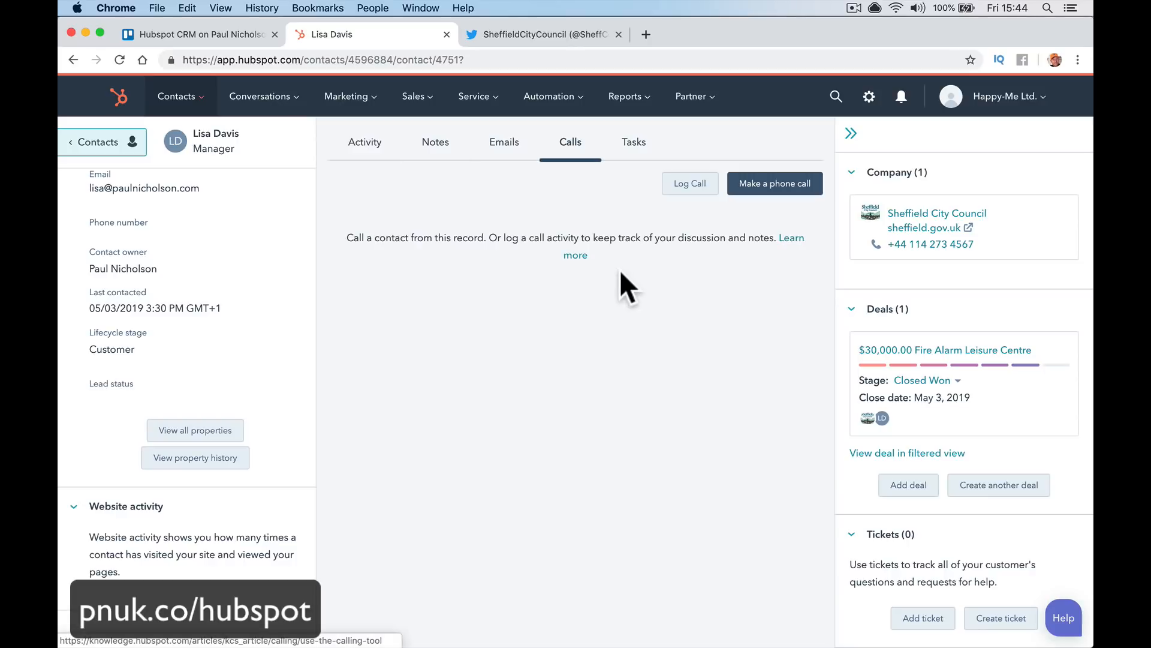
pyautogui.click(440, 154)
pyautogui.moveTo(576, 348)
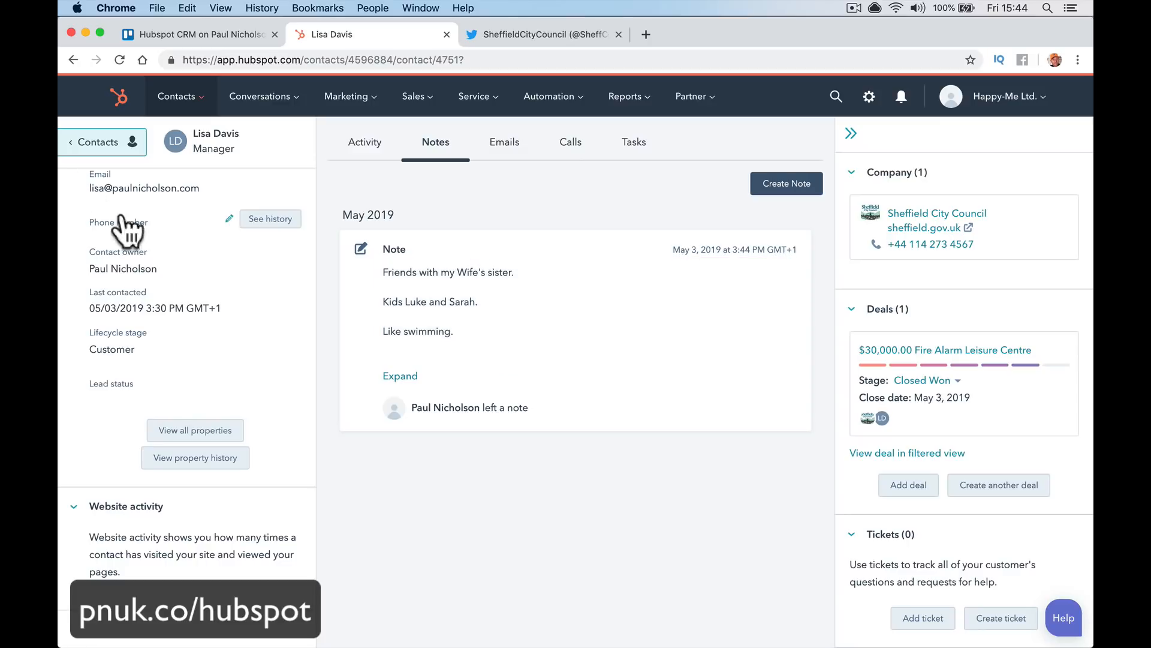
pyautogui.scroll(5, 177, 235)
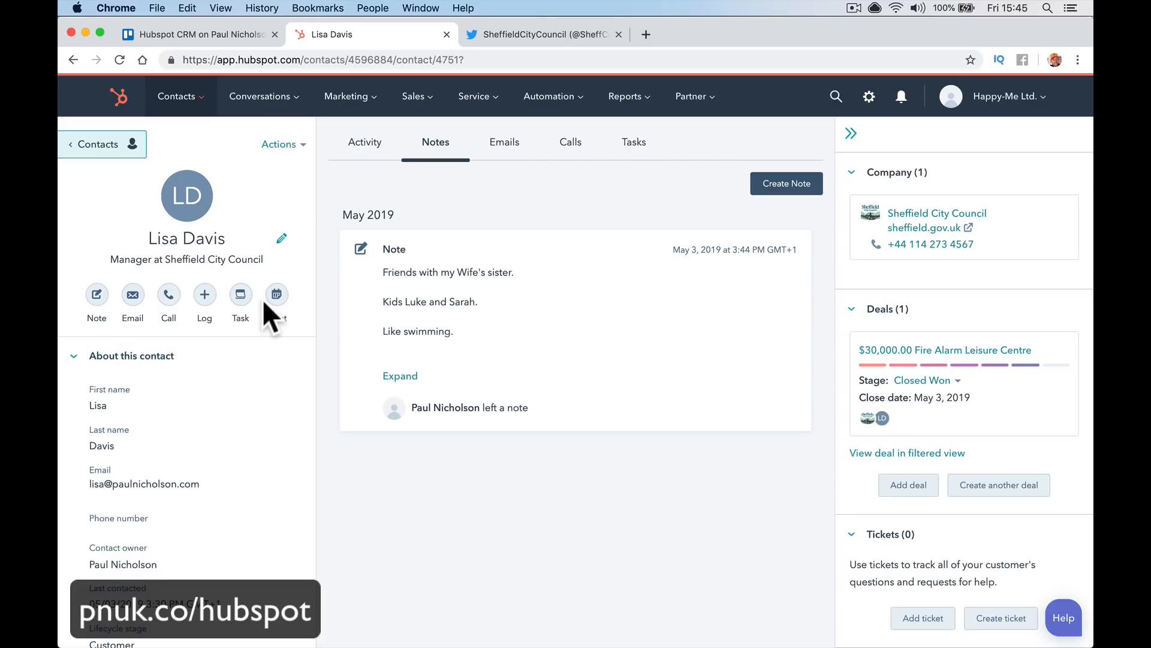
pyautogui.scroll(-3, 270, 300)
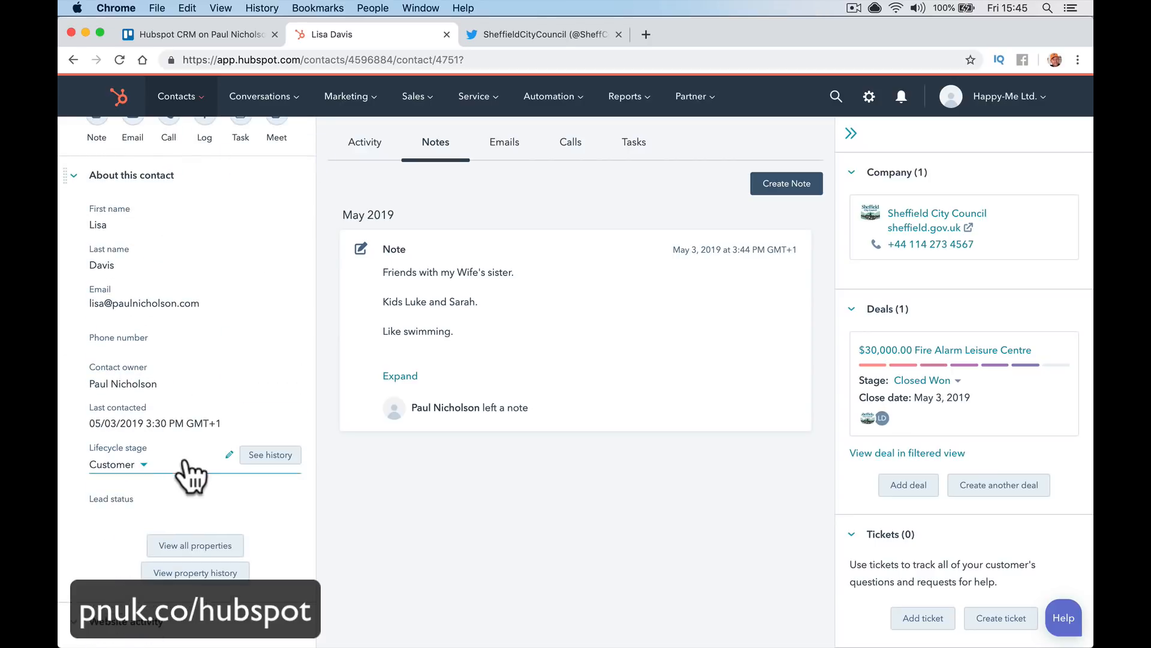
pyautogui.scroll(-3, 269, 605)
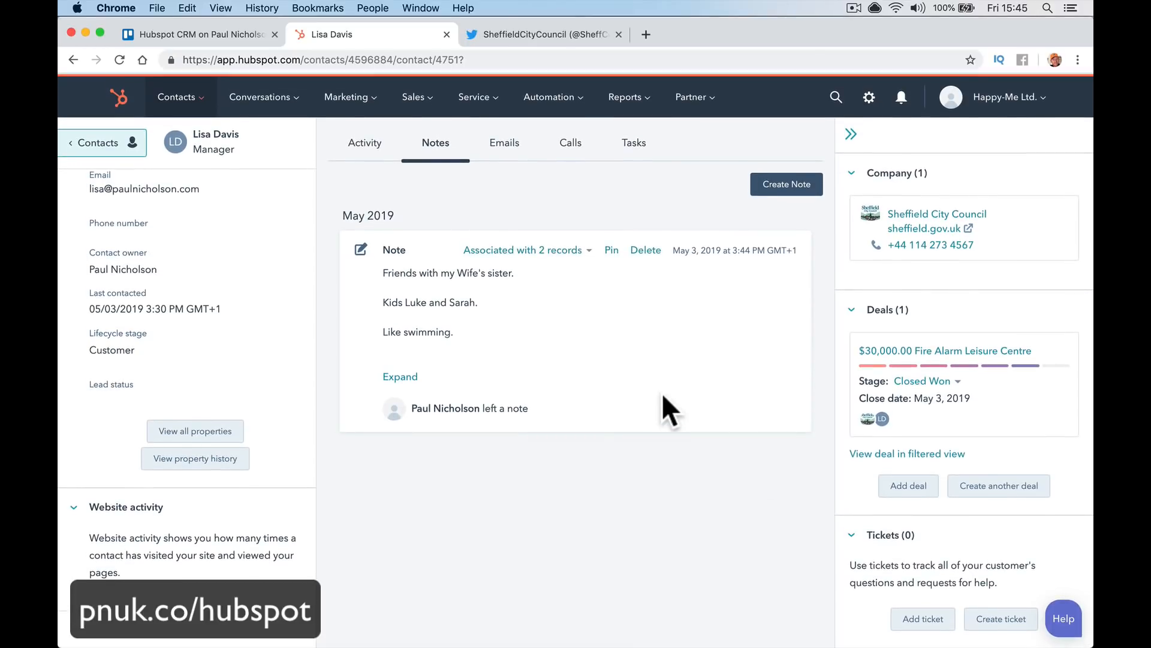
pyautogui.scroll(-3, 918, 540)
pyautogui.scroll(3, 915, 540)
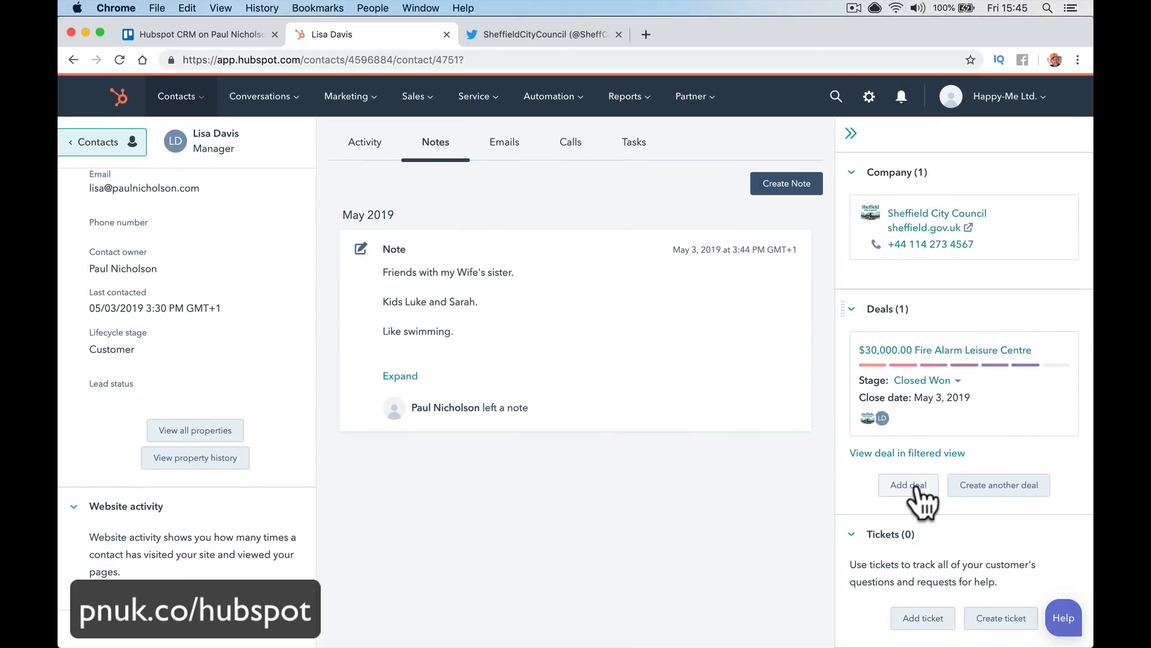
# Start associating a deal with the contact, cancel it, then view her emails and activity feed
pyautogui.click(916, 486)
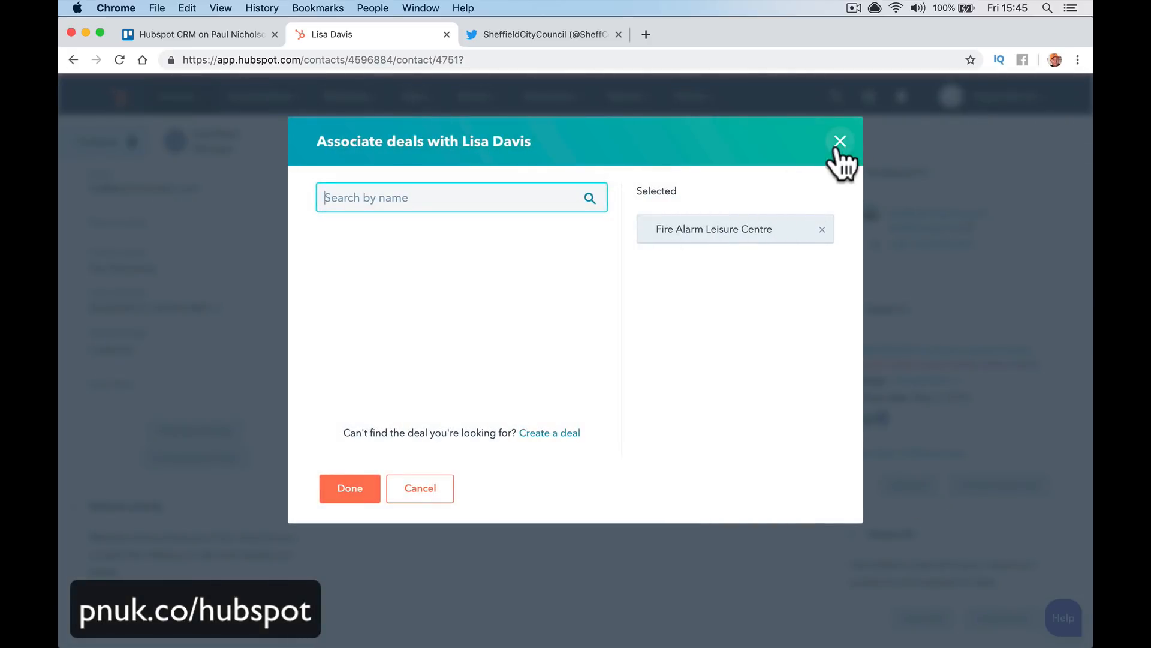
pyautogui.click(839, 143)
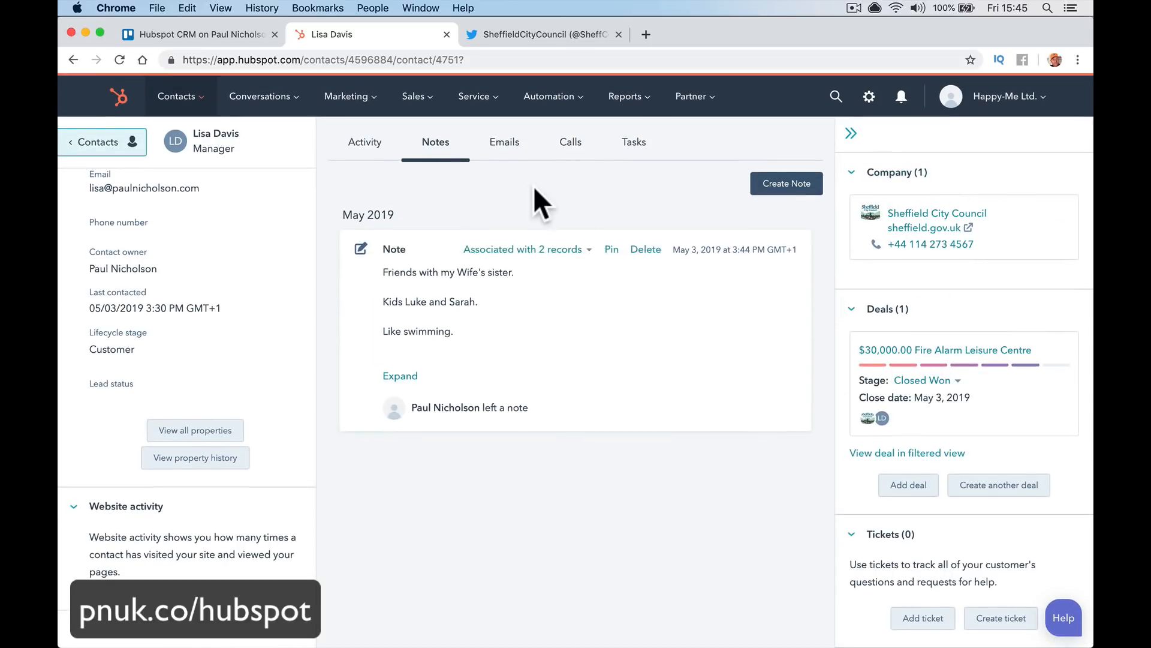
pyautogui.click(509, 154)
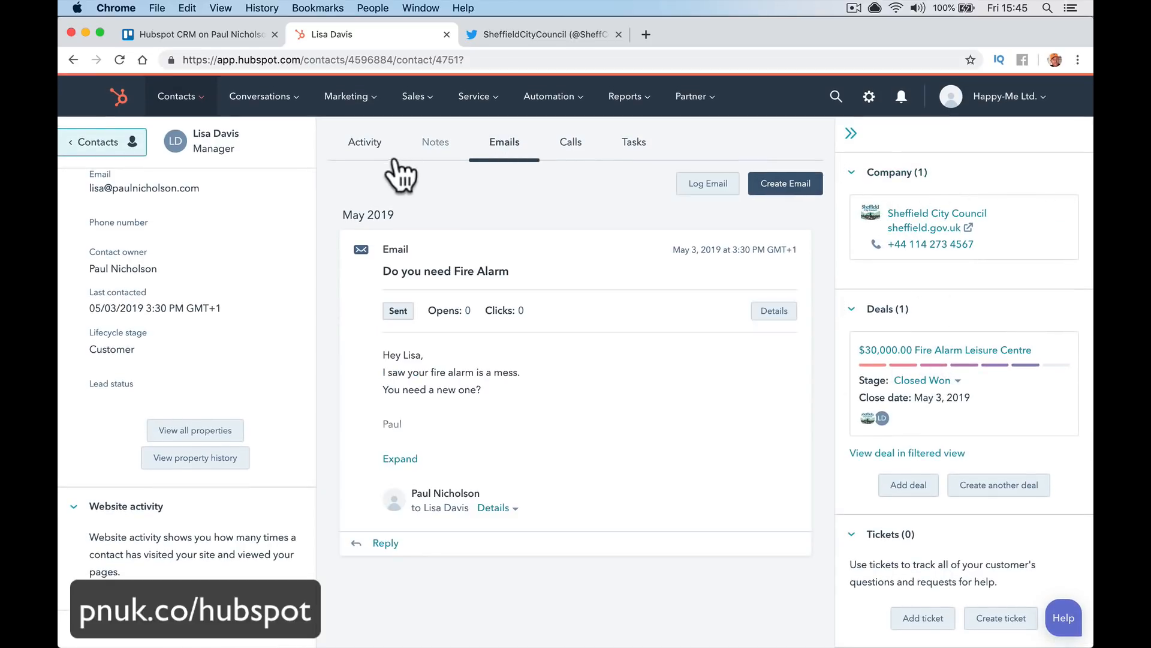
pyautogui.click(381, 161)
pyautogui.scroll(5, 214, 249)
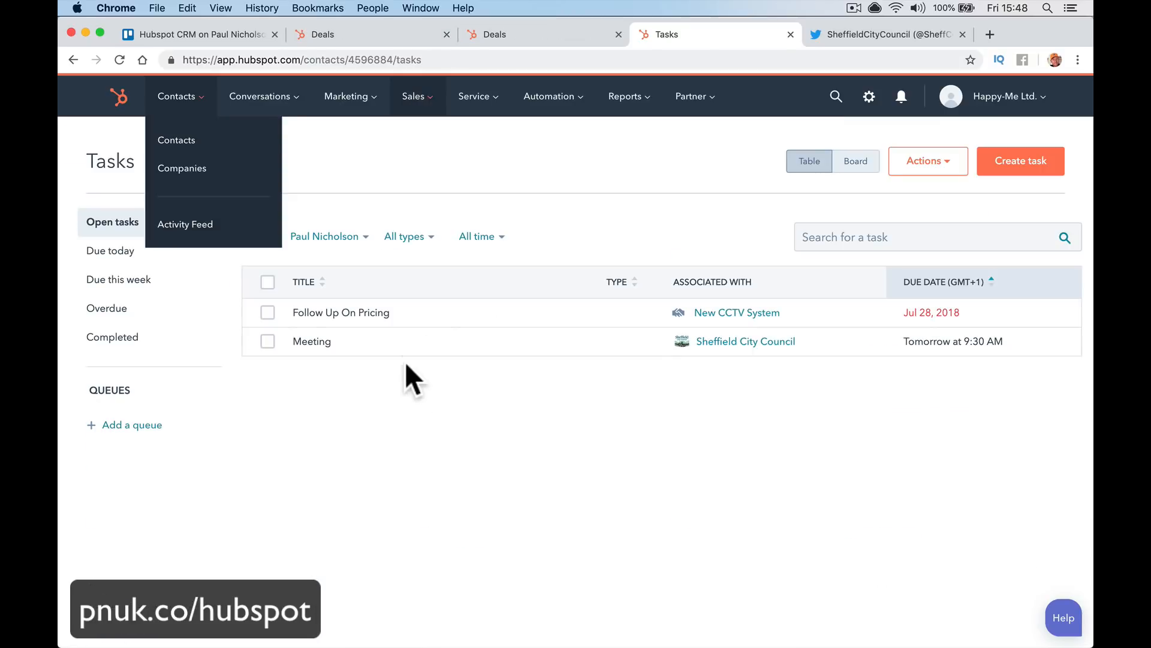
# From the Deals board, use Actions > Edit deal stages to reach the Deals settings page
pyautogui.click(497, 159)
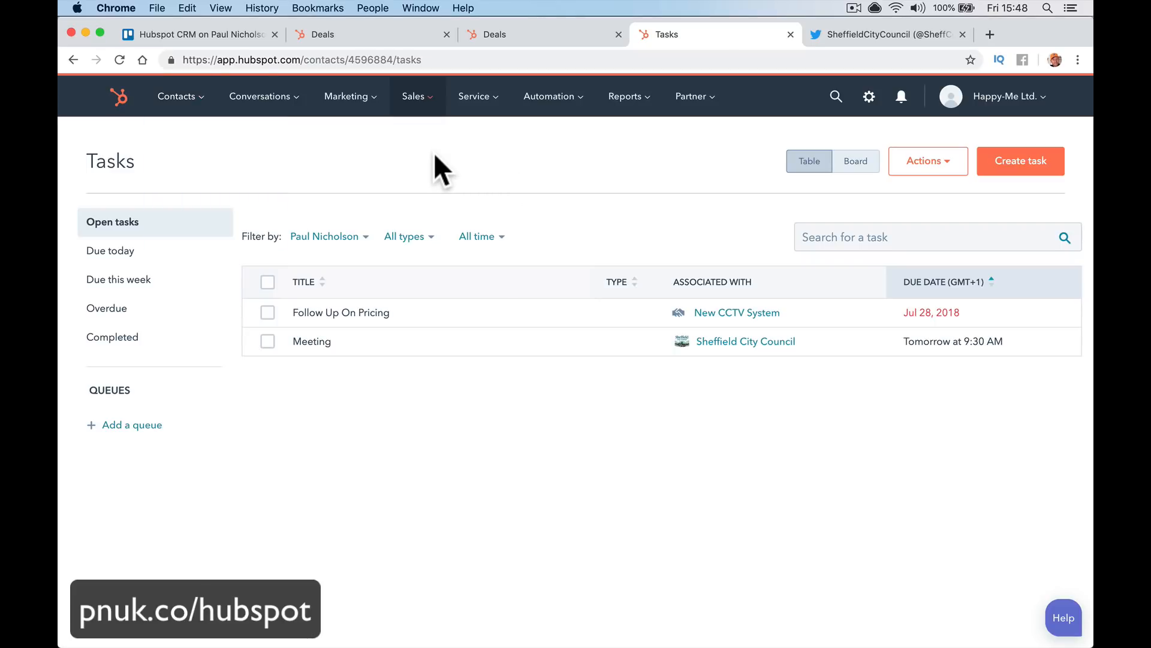
pyautogui.click(425, 108)
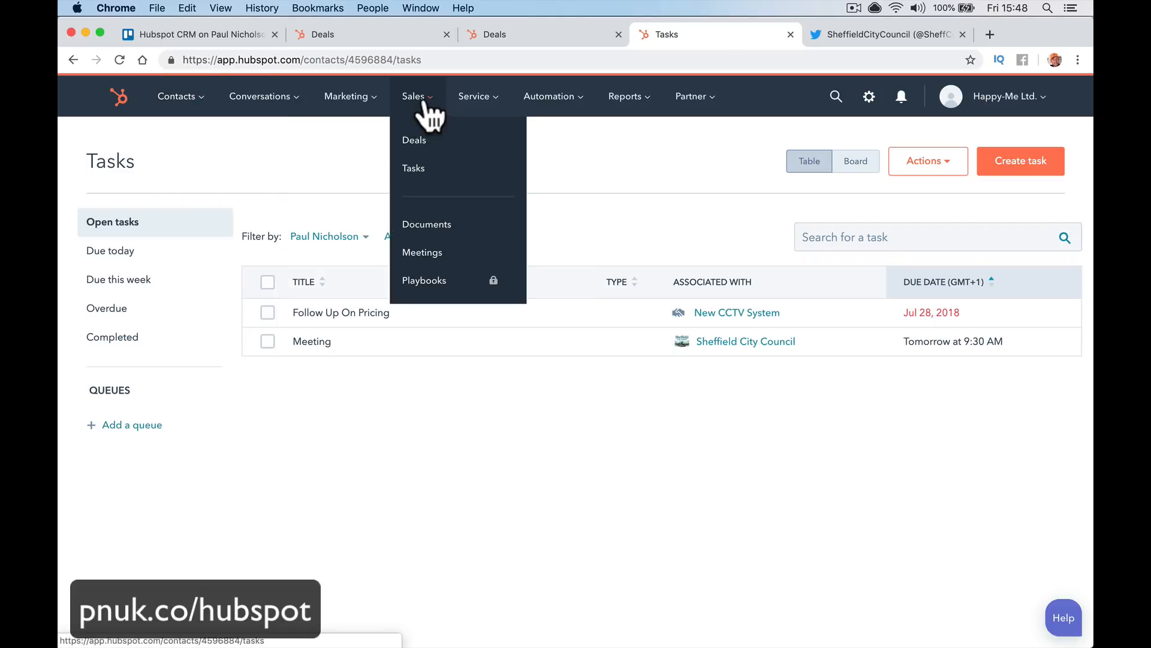
pyautogui.click(426, 140)
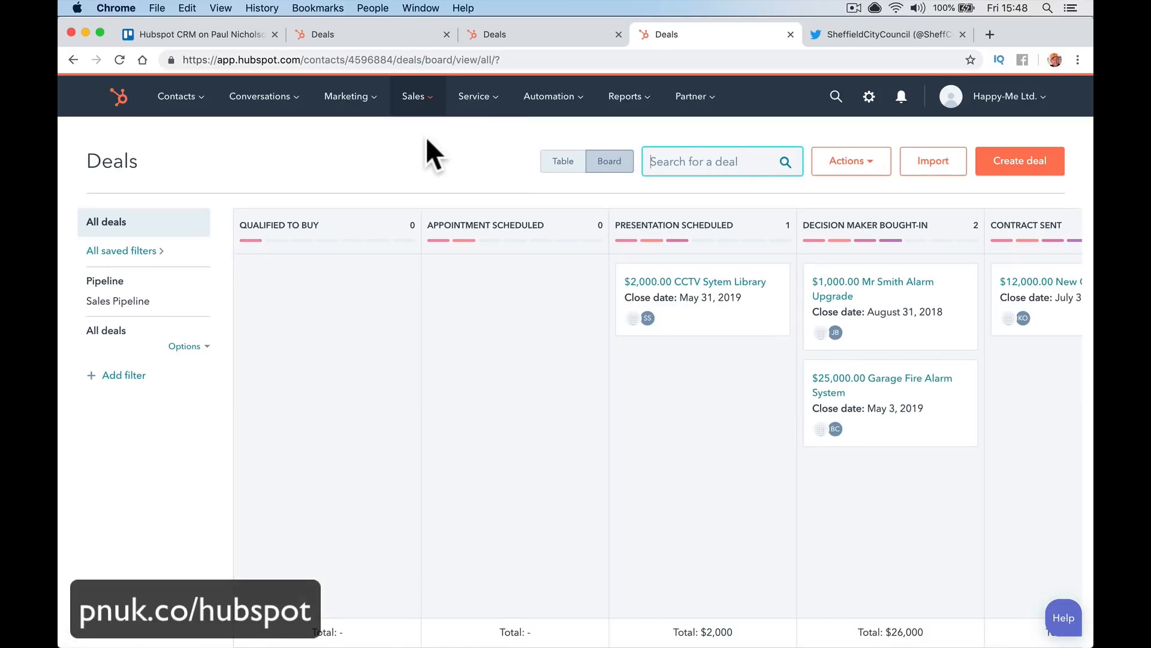
pyautogui.click(869, 161)
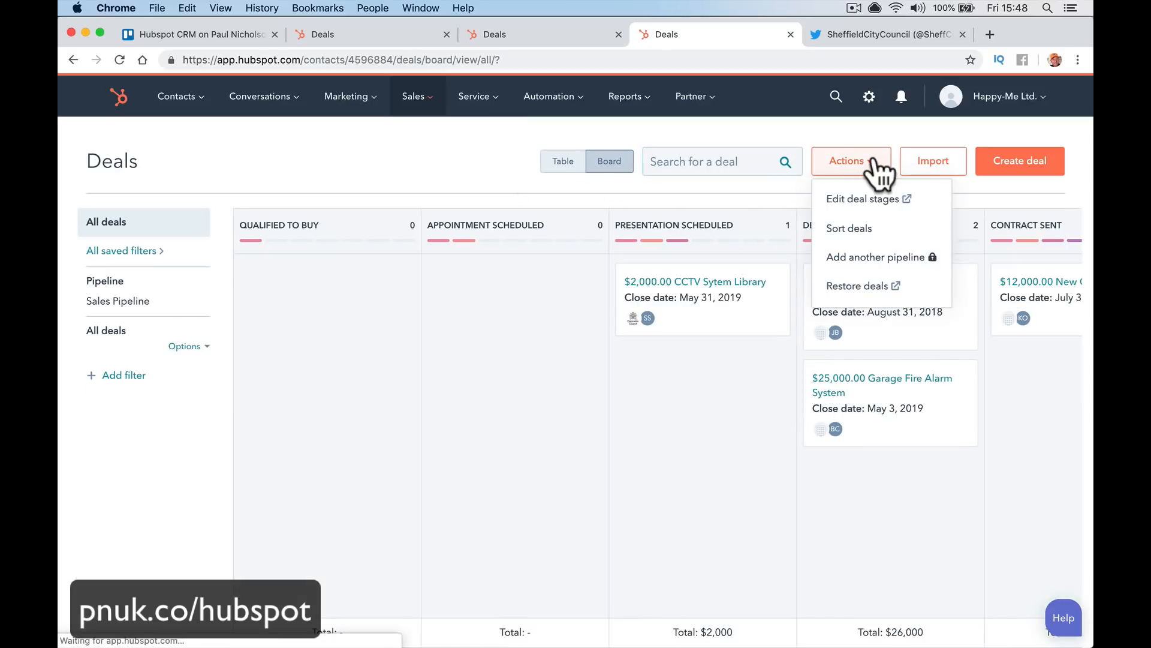
pyautogui.click(864, 204)
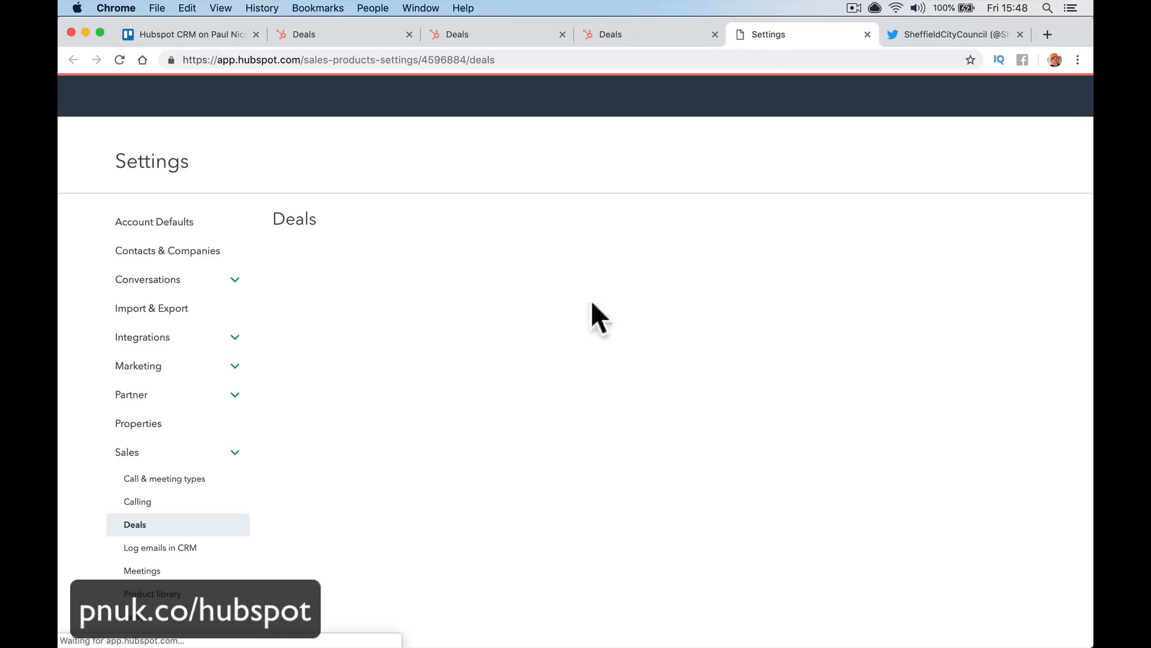
pyautogui.scroll(-3, 489, 319)
pyautogui.scroll(3, 488, 318)
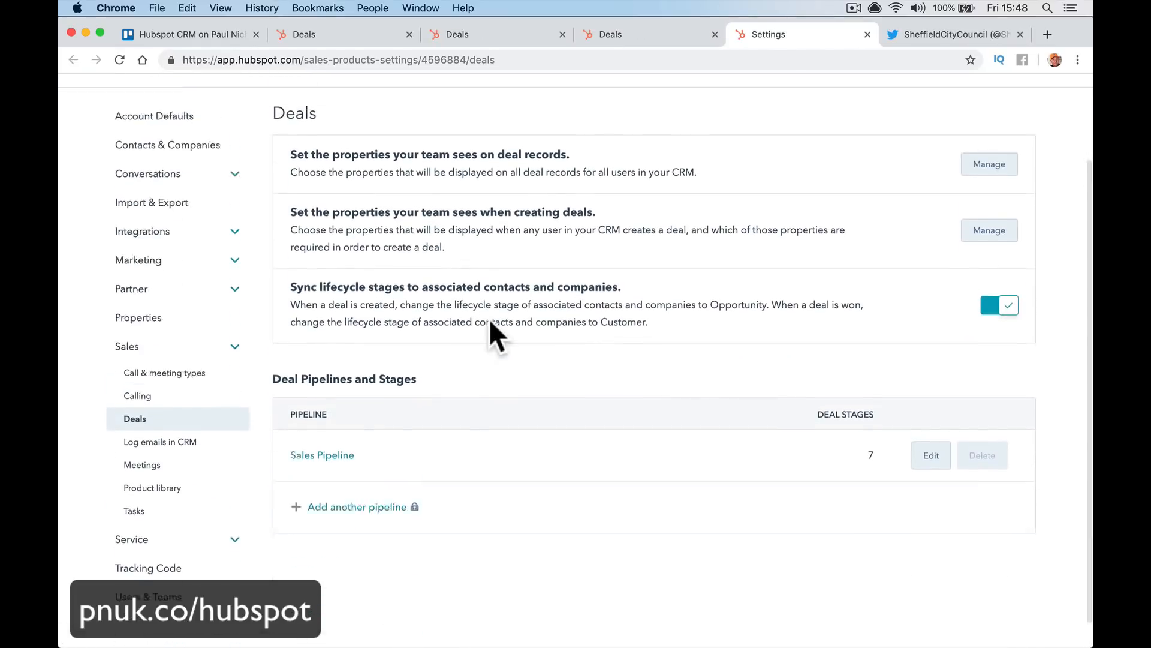
pyautogui.scroll(-3, 488, 315)
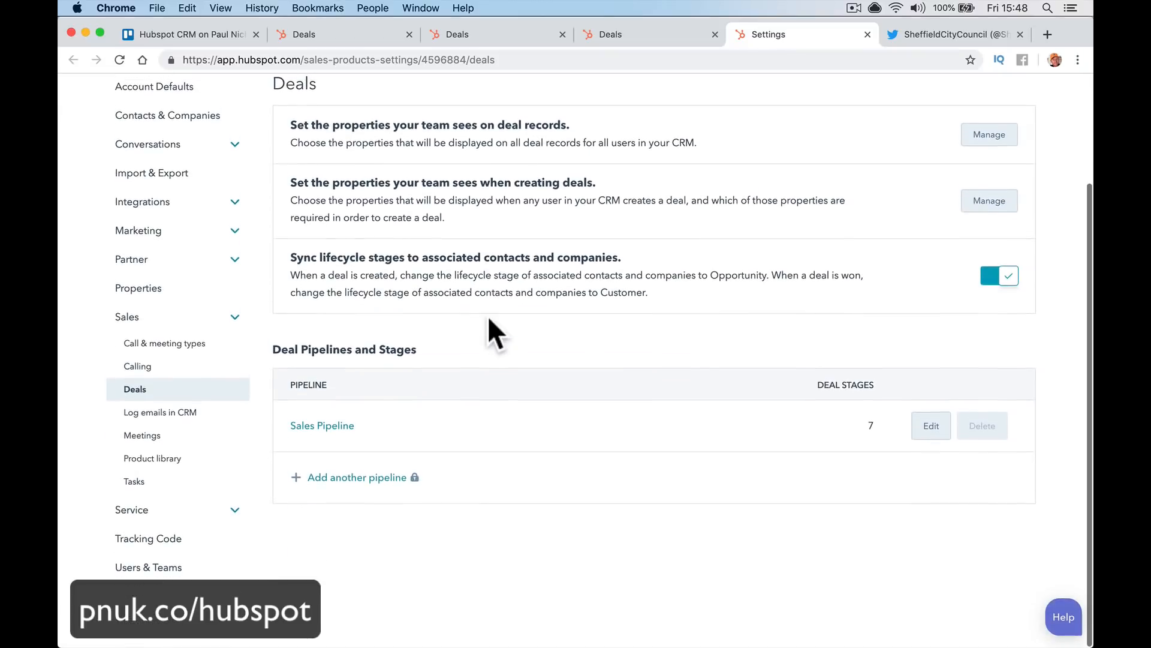
# Try adding another deal pipeline, dismiss the upgrade offer, and return to the Sales Pipeline stage editor
pyautogui.click(348, 433)
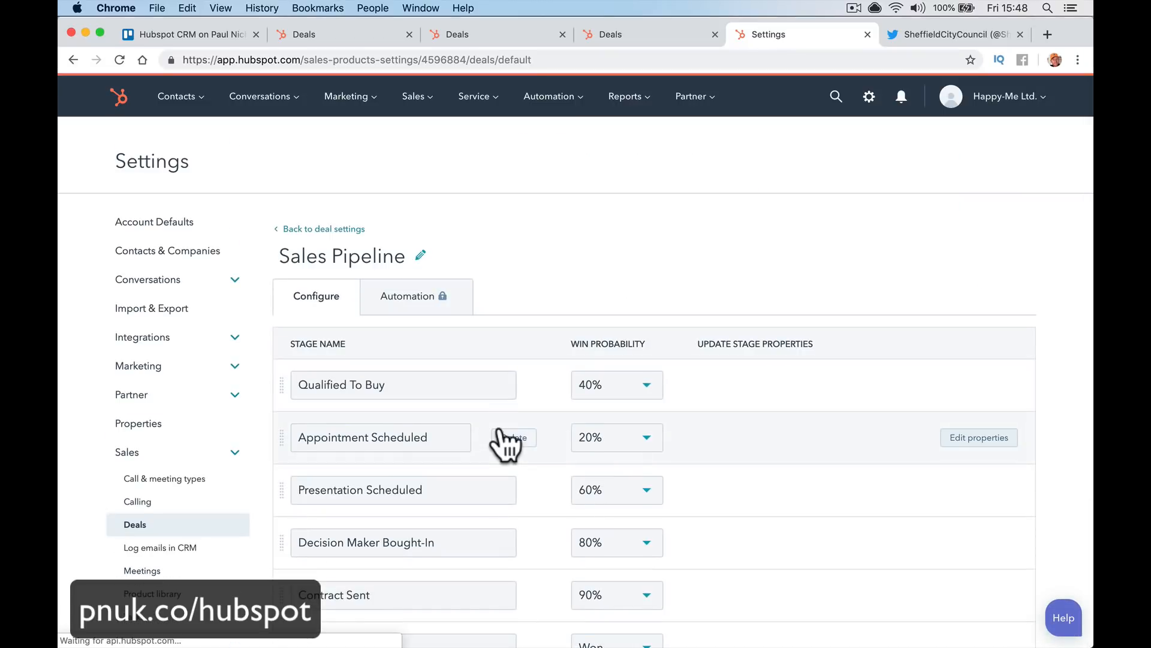
pyautogui.scroll(-3, 501, 420)
pyautogui.hscroll(-5, 504, 441)
pyautogui.click(371, 479)
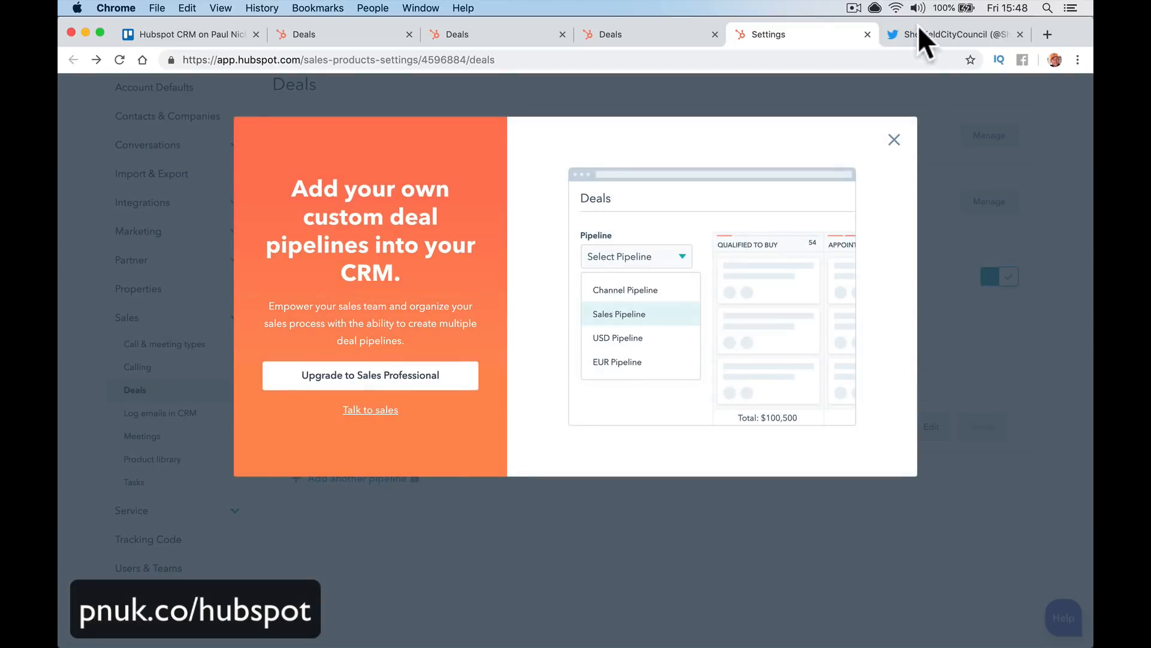
pyautogui.click(894, 139)
pyautogui.click(337, 427)
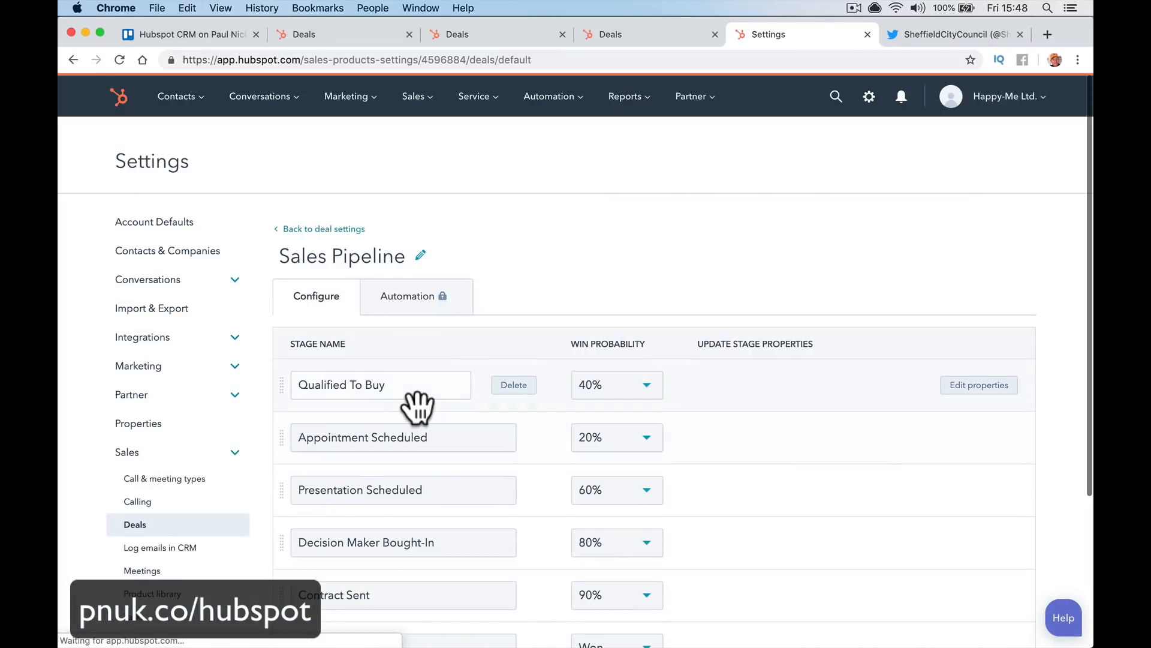
pyautogui.scroll(-5, 414, 402)
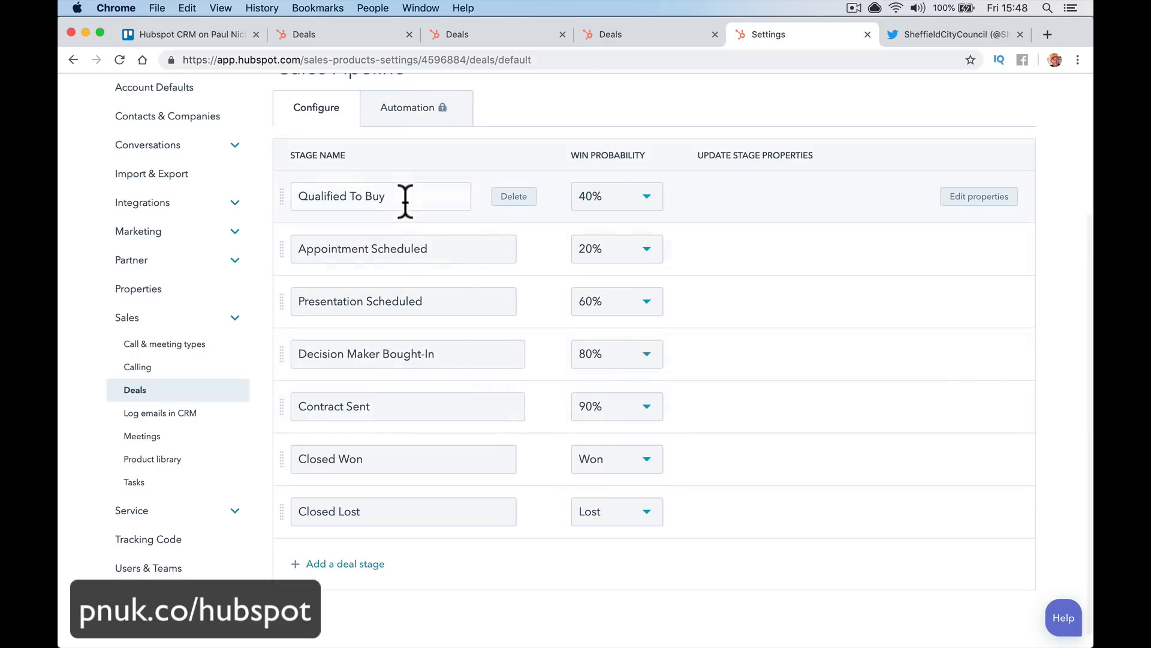
# Rename Qualified To Buy to Research and Appointment Scheduled to Meeting Scheduled
pyautogui.click(406, 196)
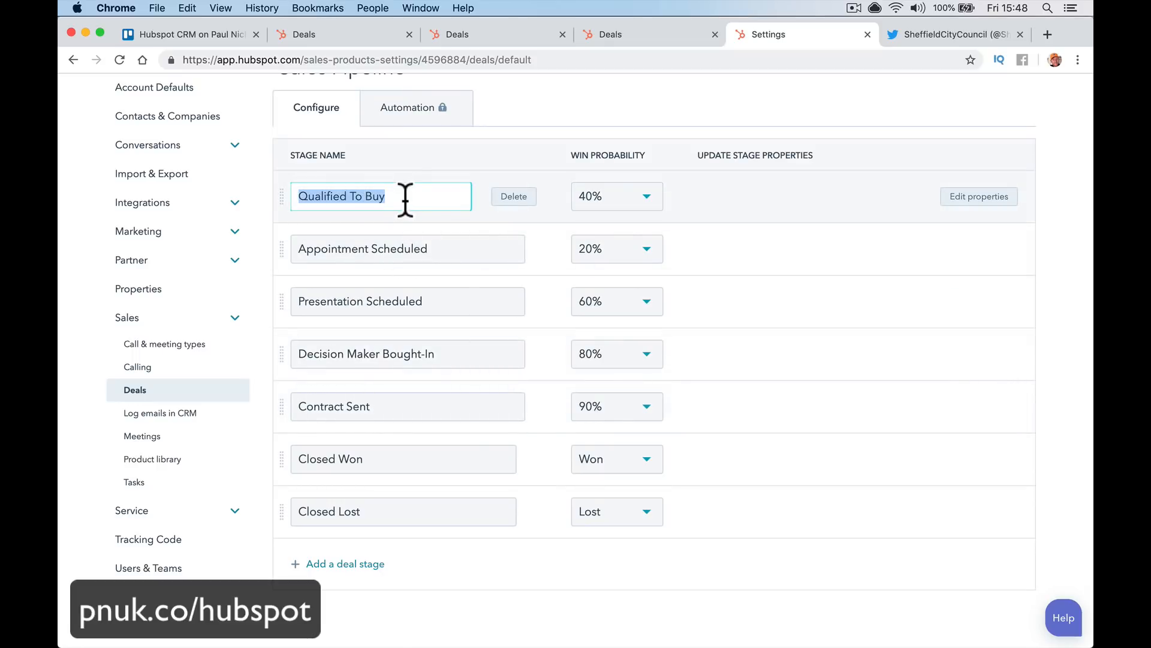
pyautogui.write('Resea')
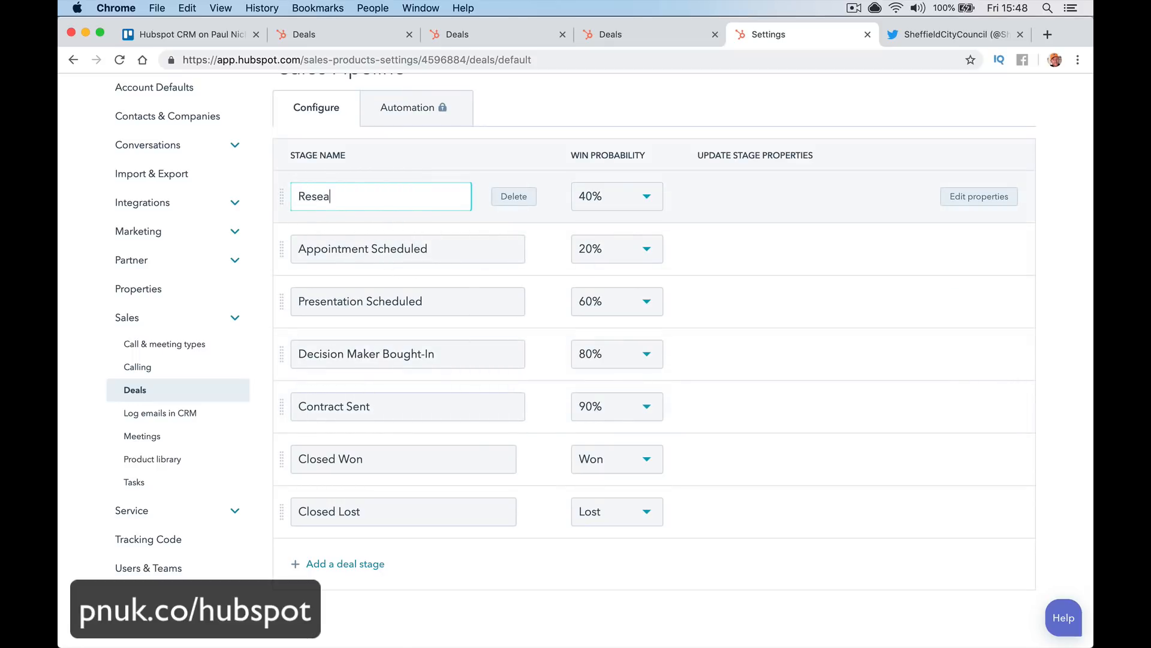
pyautogui.press('BackSpace')
pyautogui.press('BackSpace')
pyautogui.write('a')
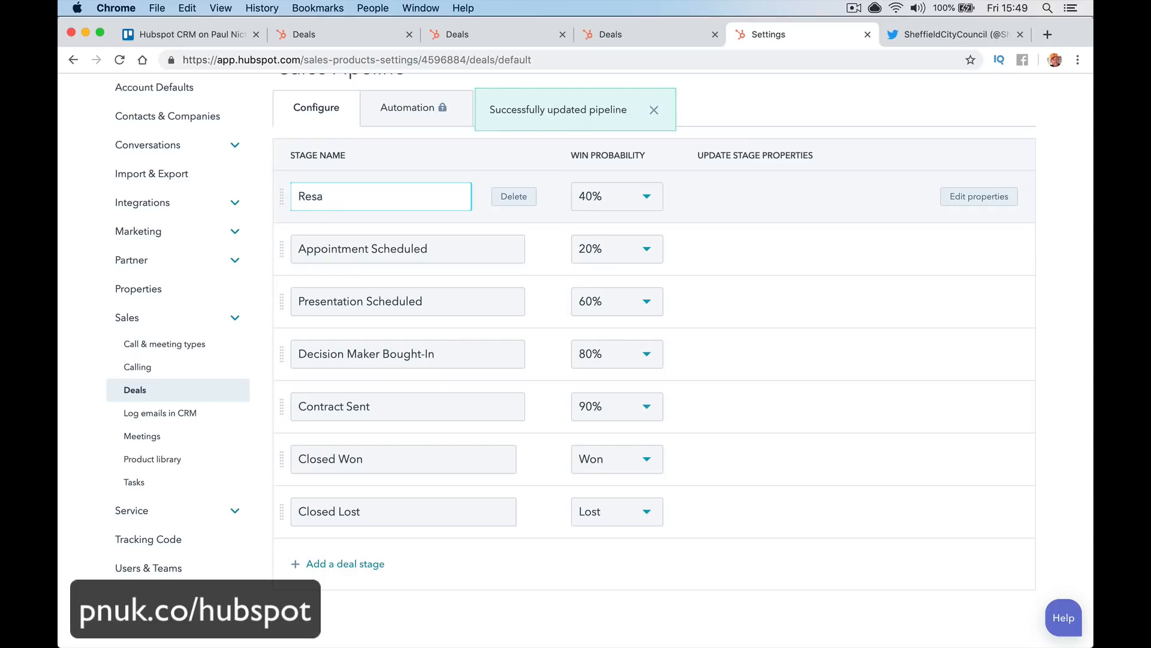
pyautogui.write('rch')
pyautogui.press('BackSpace')
pyautogui.press('BackSpace')
pyautogui.press('BackSpace')
pyautogui.press('BackSpace')
pyautogui.press('BackSpace')
pyautogui.press('BackSpace')
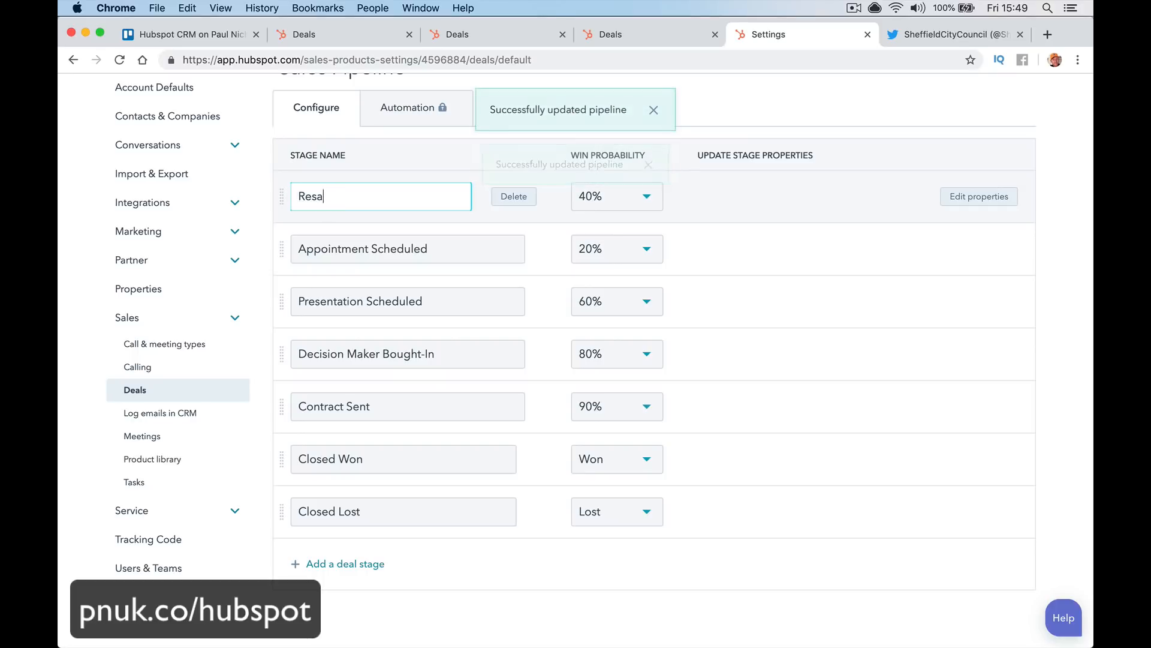
pyautogui.write('sear')
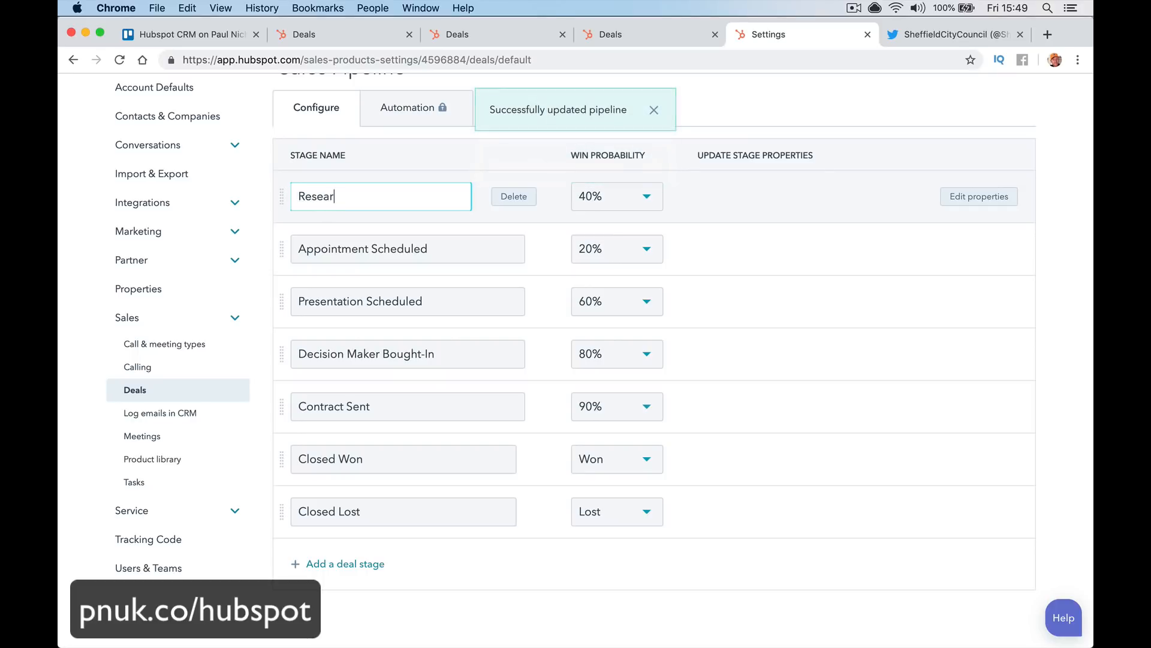
pyautogui.write('cgh')
pyautogui.write('h')
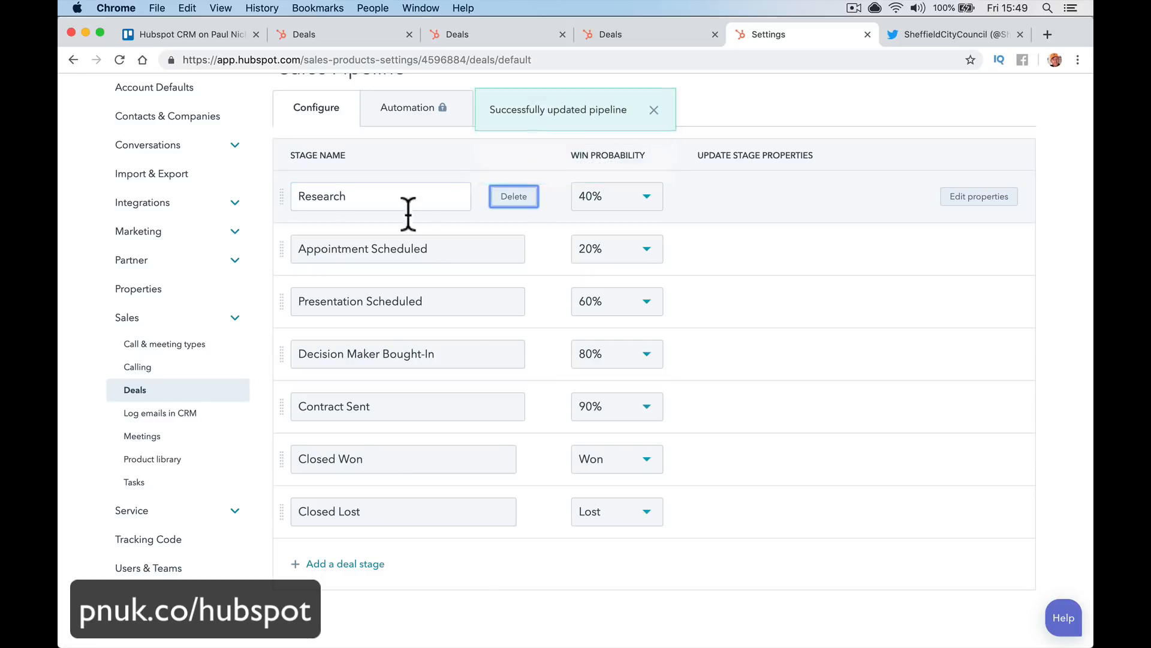
pyautogui.click(397, 251)
pyautogui.press('super+a')
pyautogui.write('M')
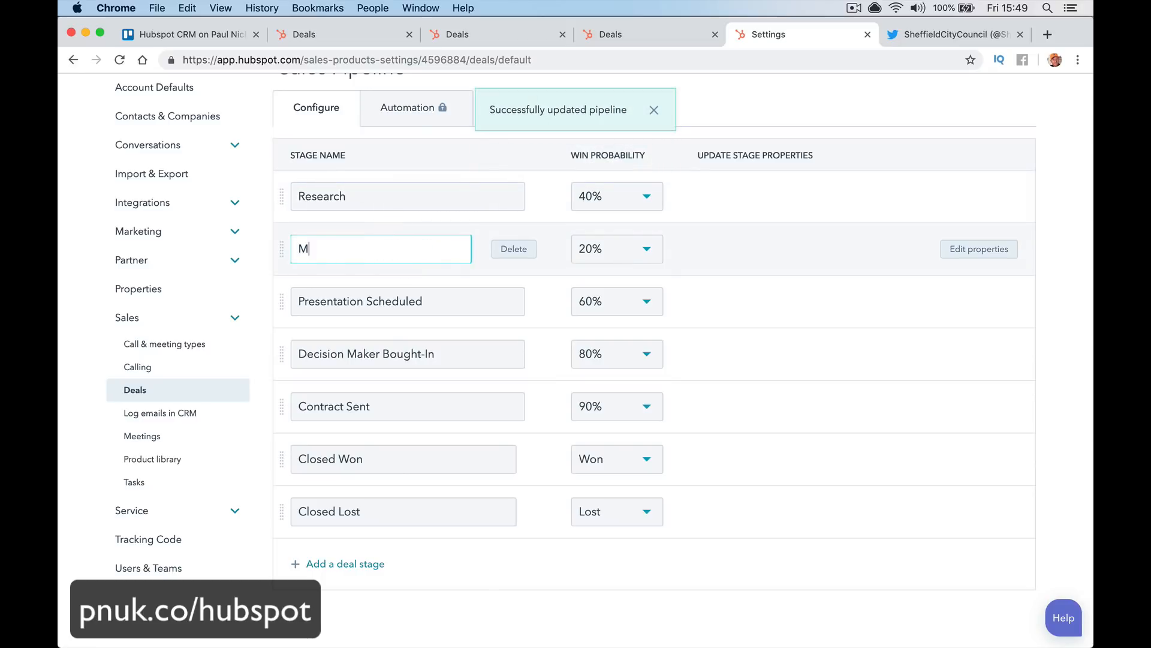
pyautogui.write('eeting Scheduled')
# Rename the Decision Maker Bought-In stage to Customer Happy To Go
pyautogui.click(404, 301)
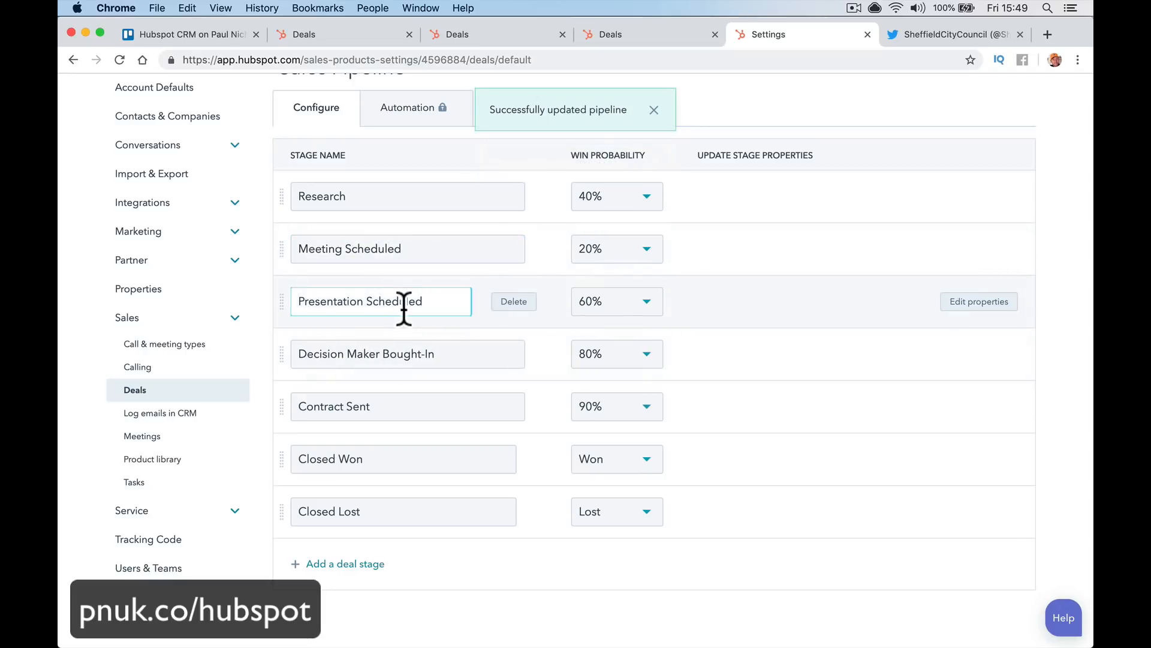
pyautogui.doubleClick(405, 302)
pyautogui.tripleClick(405, 307)
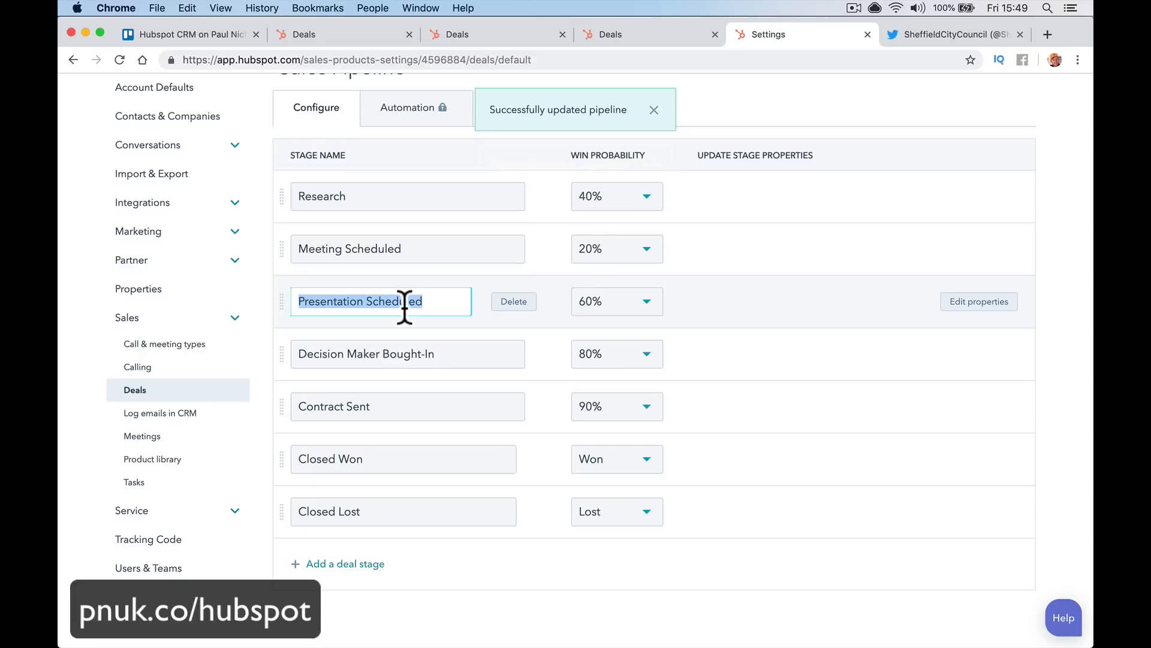
pyautogui.tripleClick(393, 362)
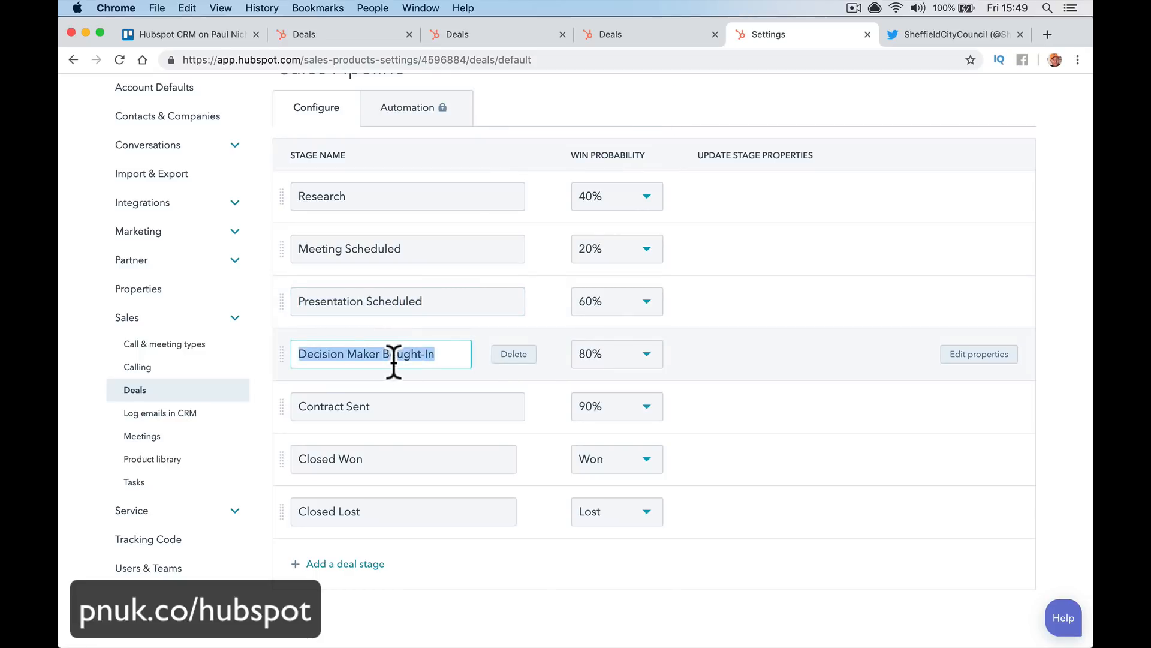
pyautogui.write('Cus')
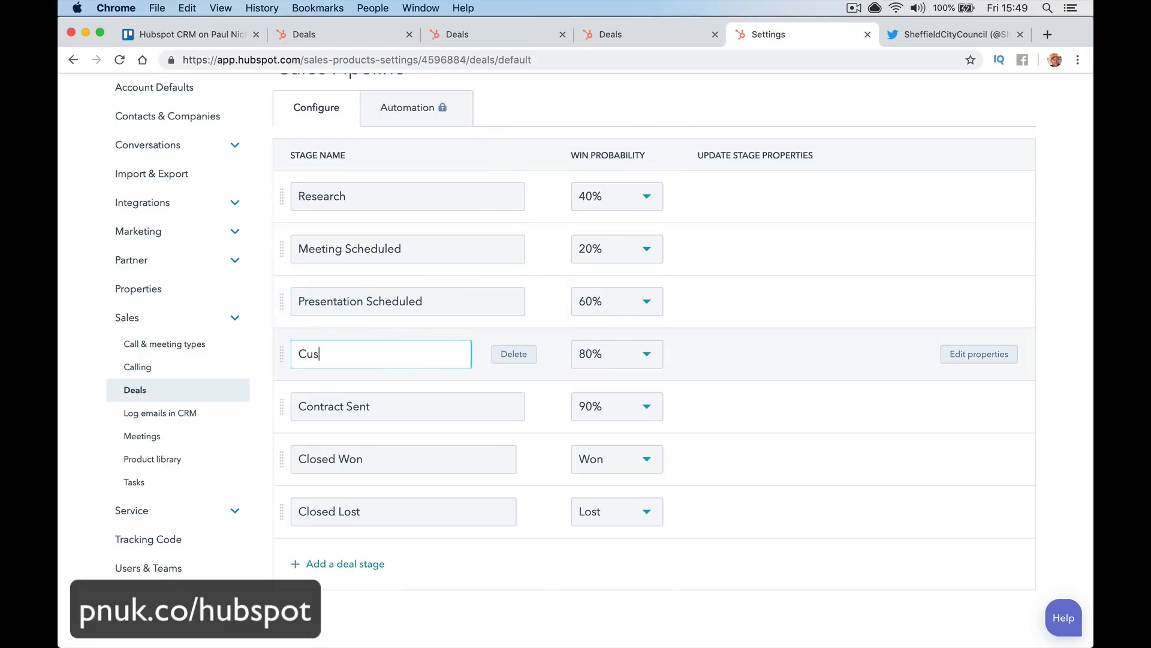
pyautogui.write('tomer Happy ')
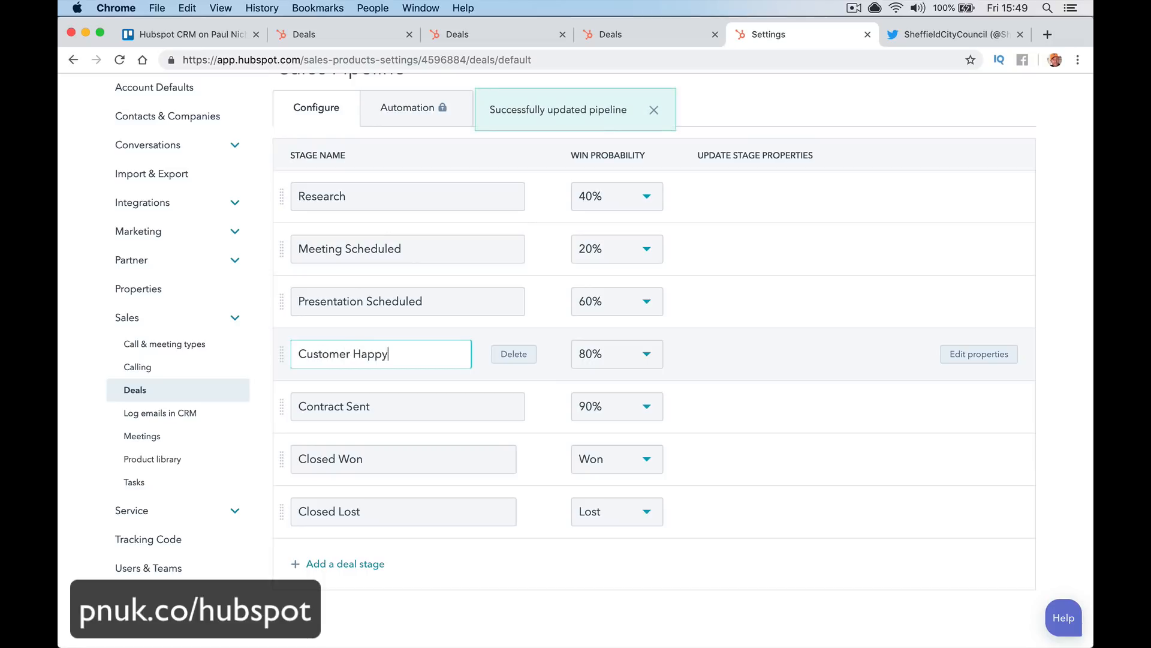
pyautogui.write('To Go')
# Set the Research stage's win probability to 30%, then lower it to 10%
pyautogui.click(647, 198)
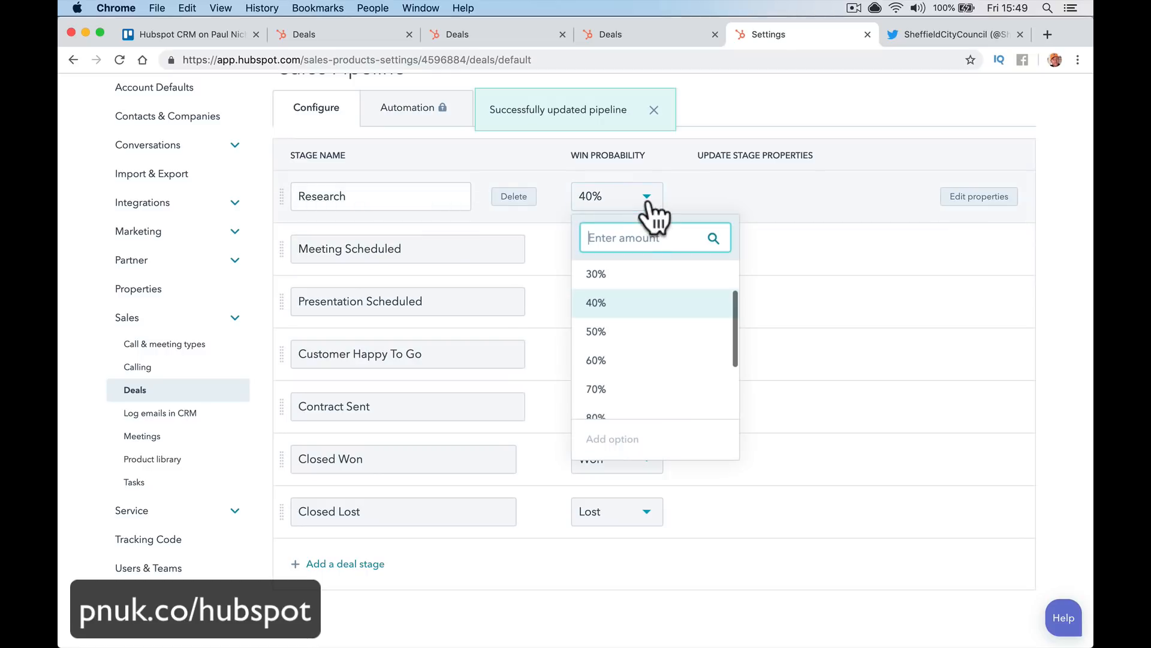
pyautogui.click(659, 276)
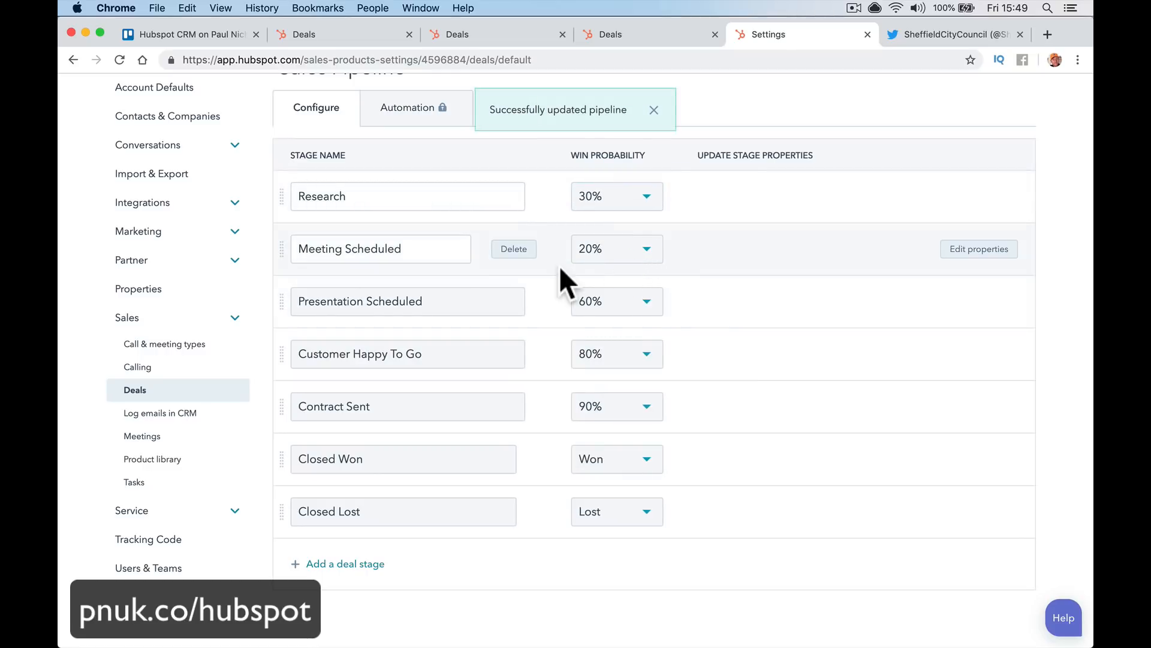
pyautogui.click(638, 199)
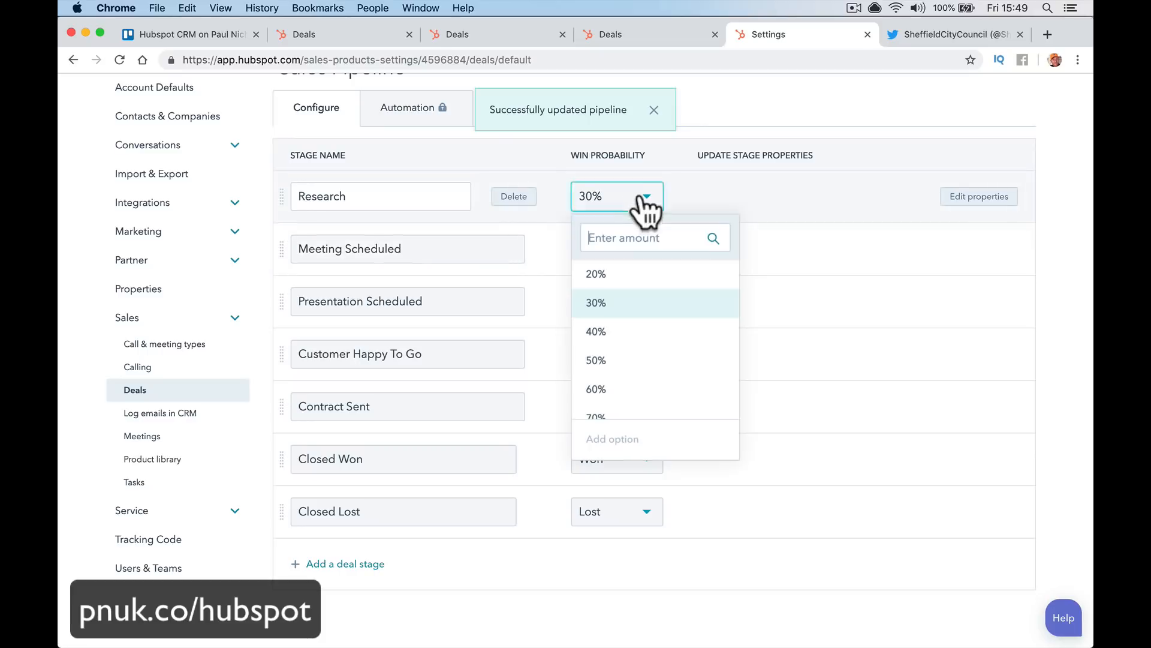
pyautogui.click(638, 282)
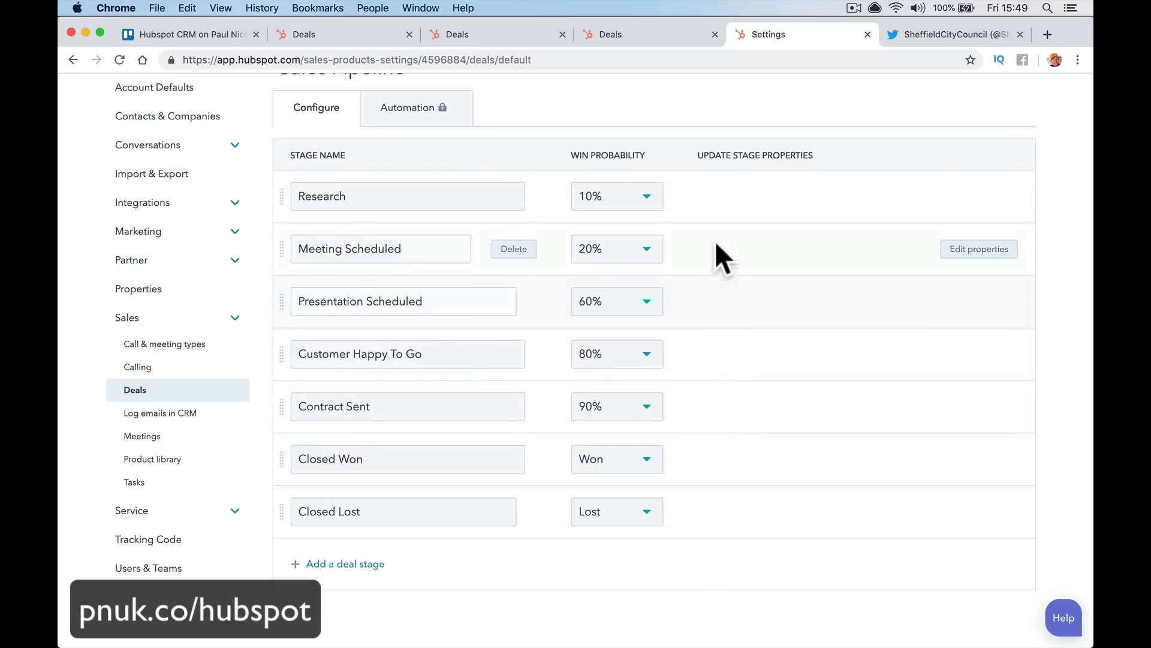
pyautogui.scroll(5, 711, 236)
pyautogui.scroll(-1, 689, 305)
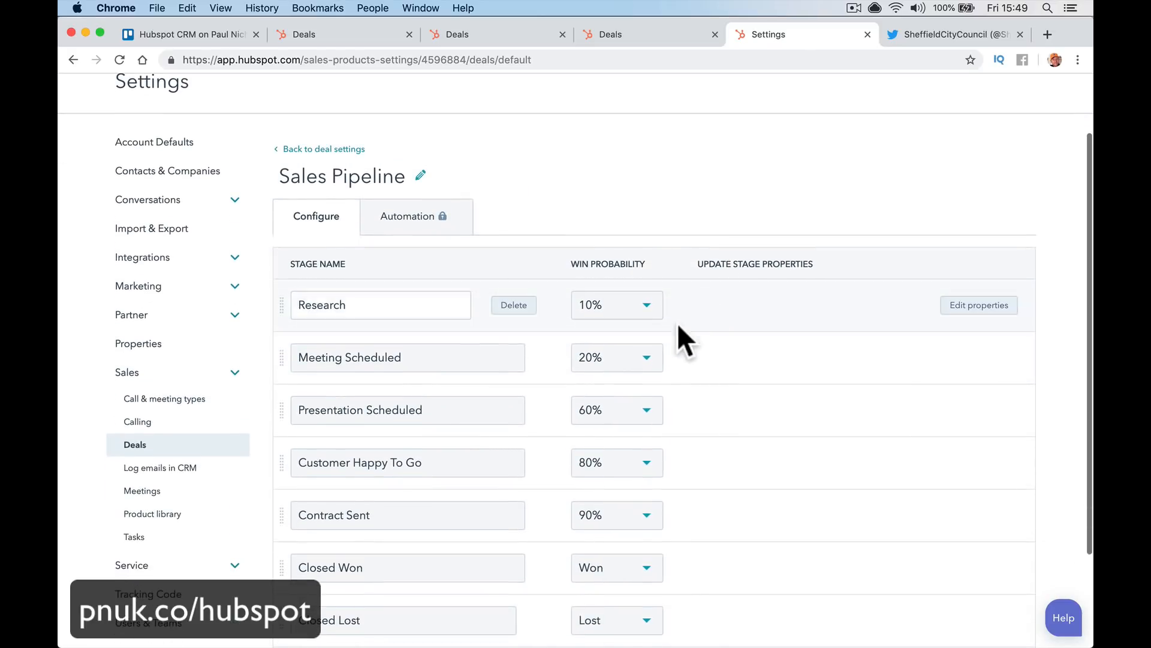
pyautogui.scroll(-3, 721, 488)
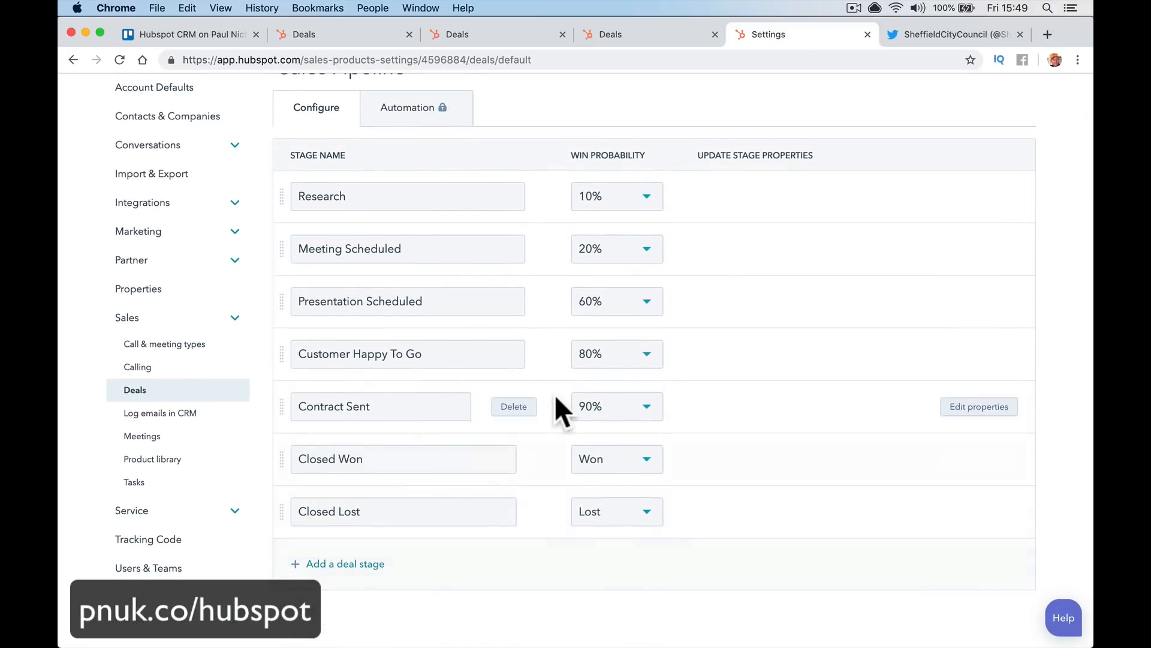
pyautogui.scroll(3, 555, 402)
pyautogui.scroll(-3, 556, 398)
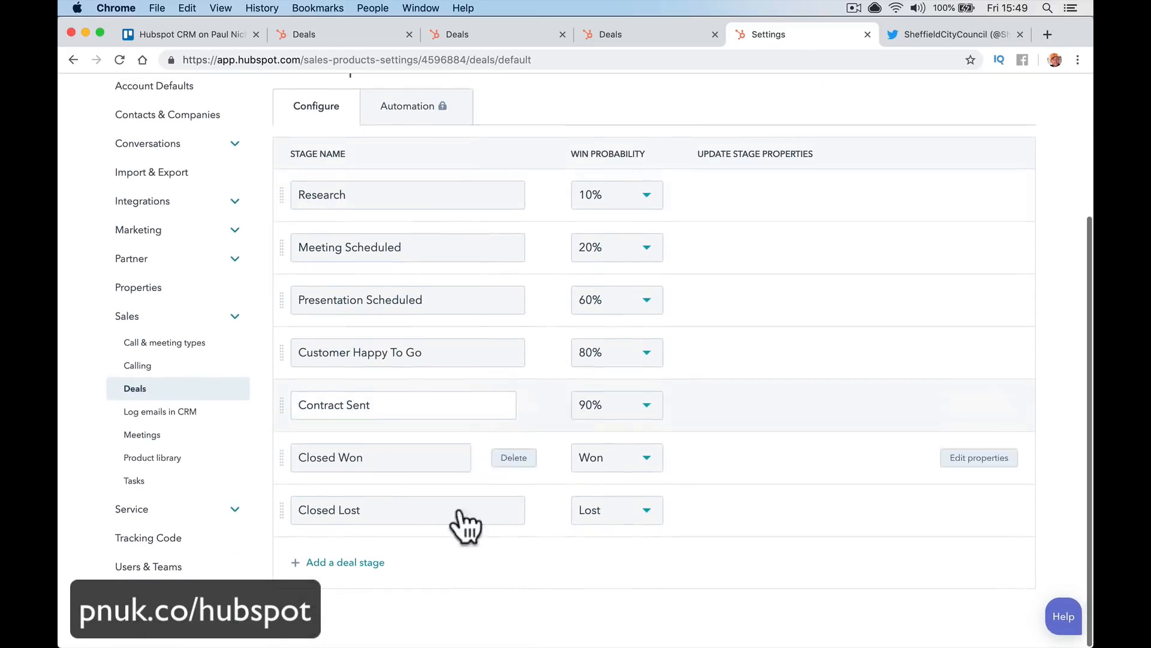
# Add a 'Drinks' deal stage with 30% win probability and move it directly below Research
pyautogui.click(354, 563)
pyautogui.scroll(-2, 491, 570)
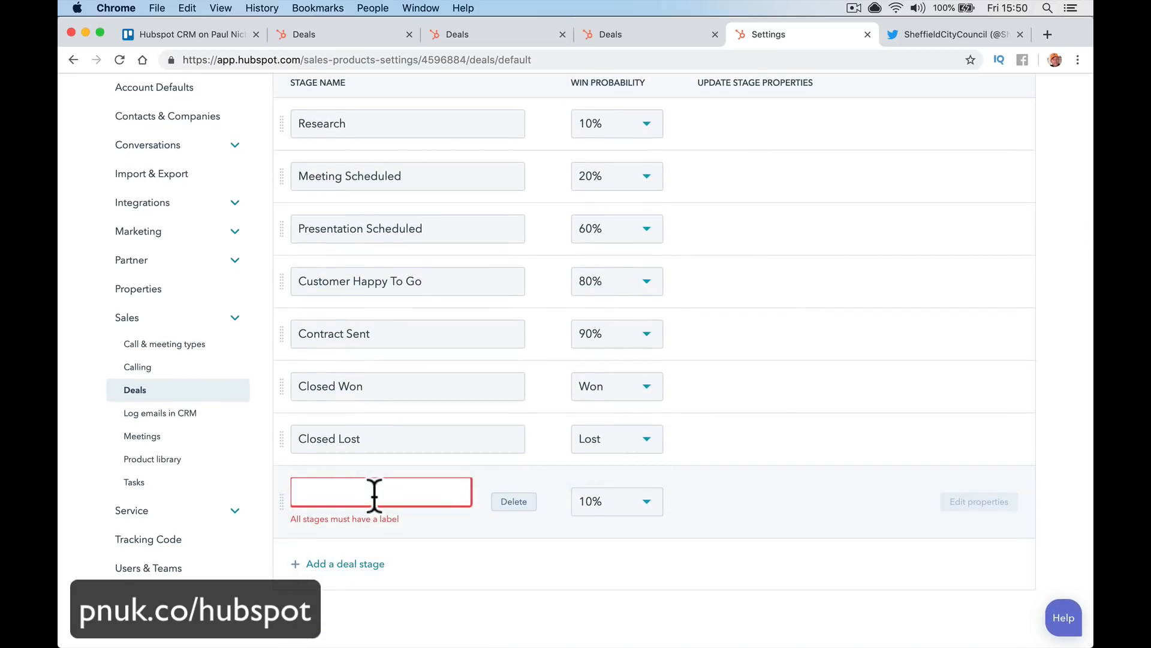
pyautogui.click(374, 492)
pyautogui.write('Drinks')
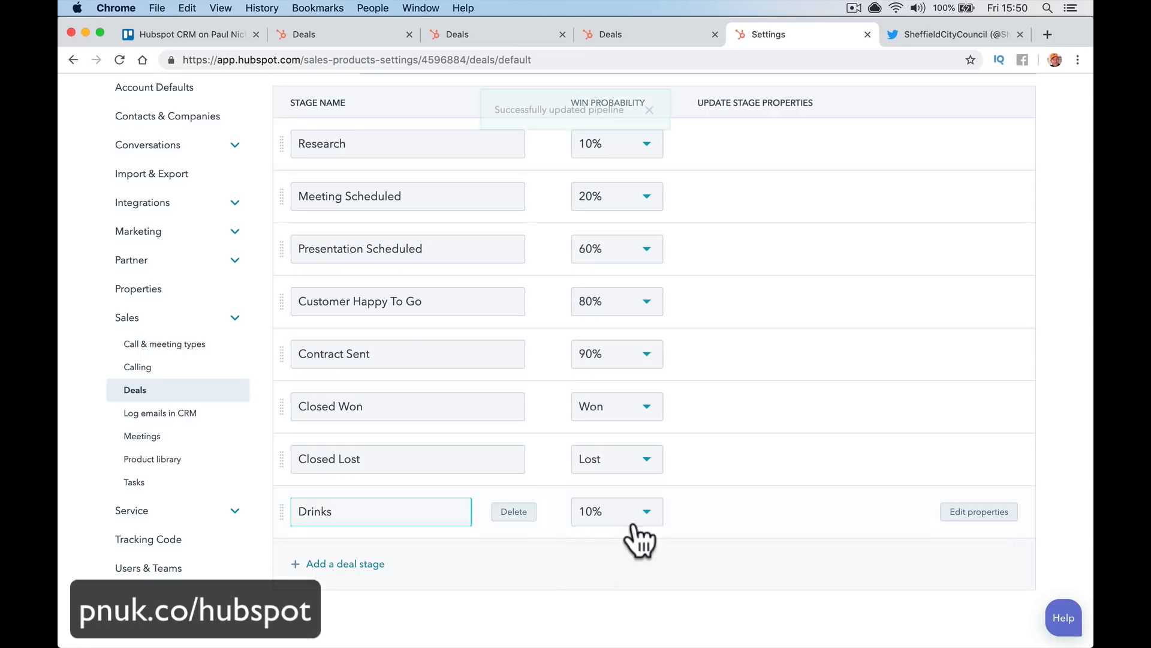
pyautogui.click(629, 534)
pyautogui.click(647, 365)
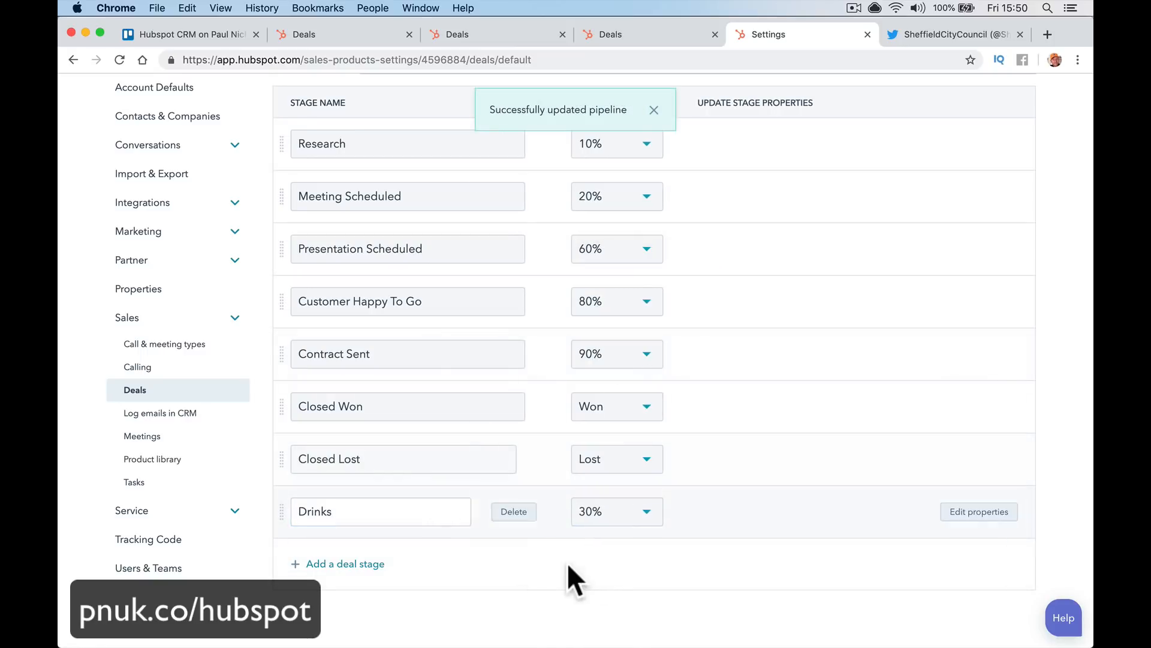
pyautogui.moveTo(277, 511); pyautogui.dragTo(314, 162)
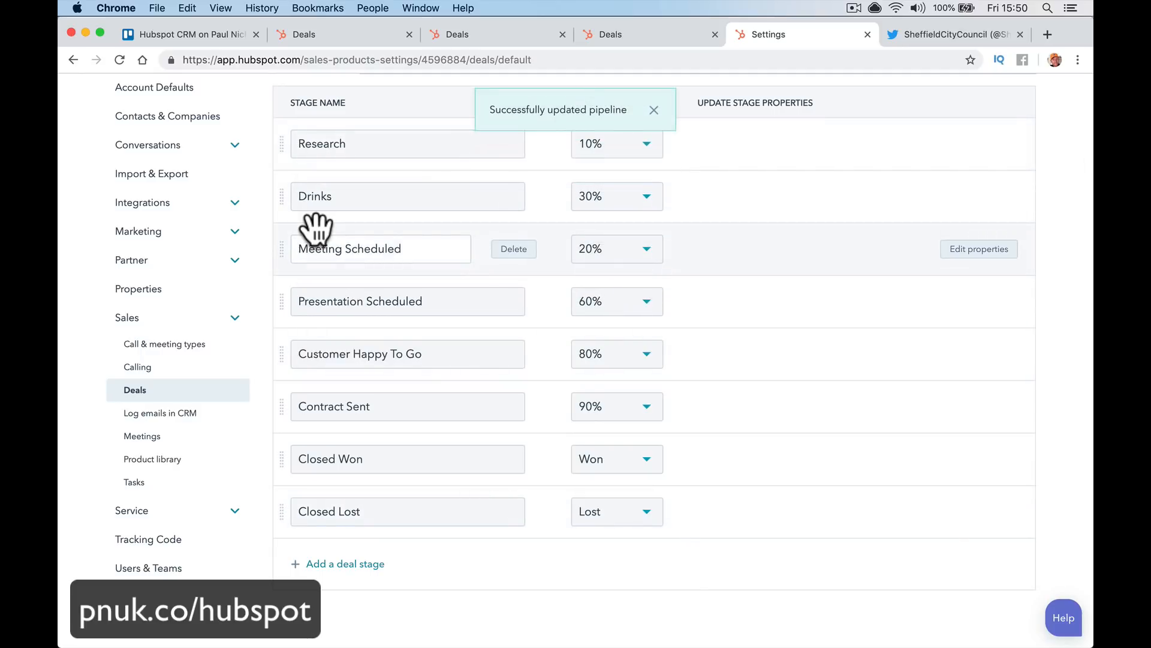
pyautogui.scroll(5, 651, 344)
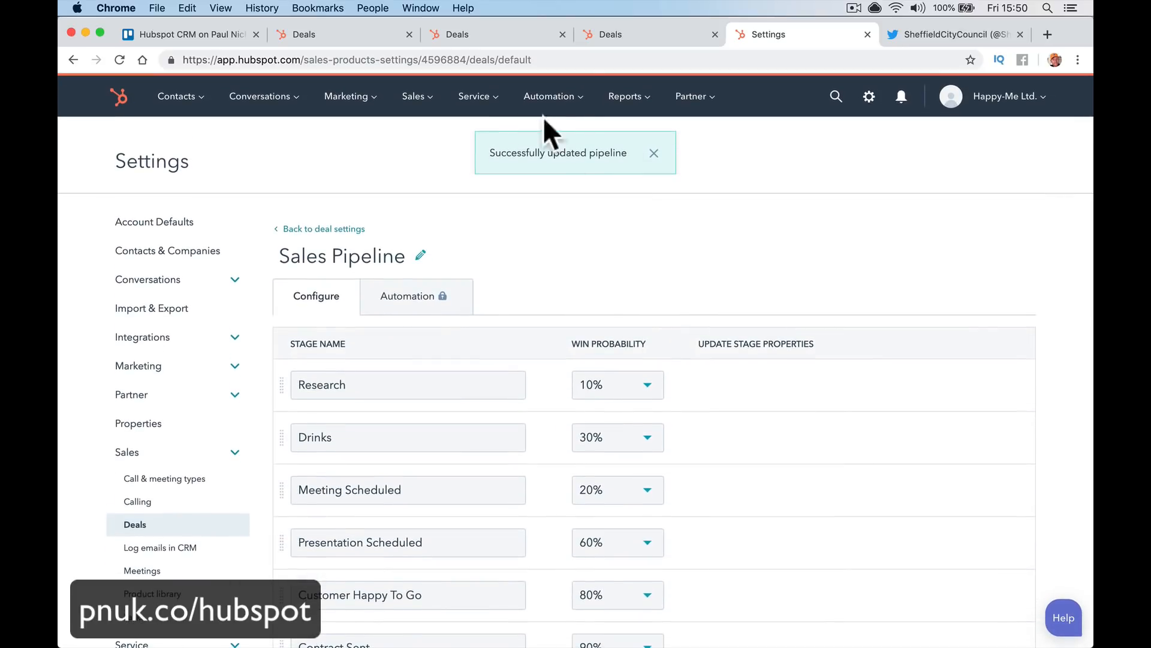
pyautogui.click(413, 98)
# On the Deals board, first sort the deals by Deal Stage, A–Z
pyautogui.click(425, 135)
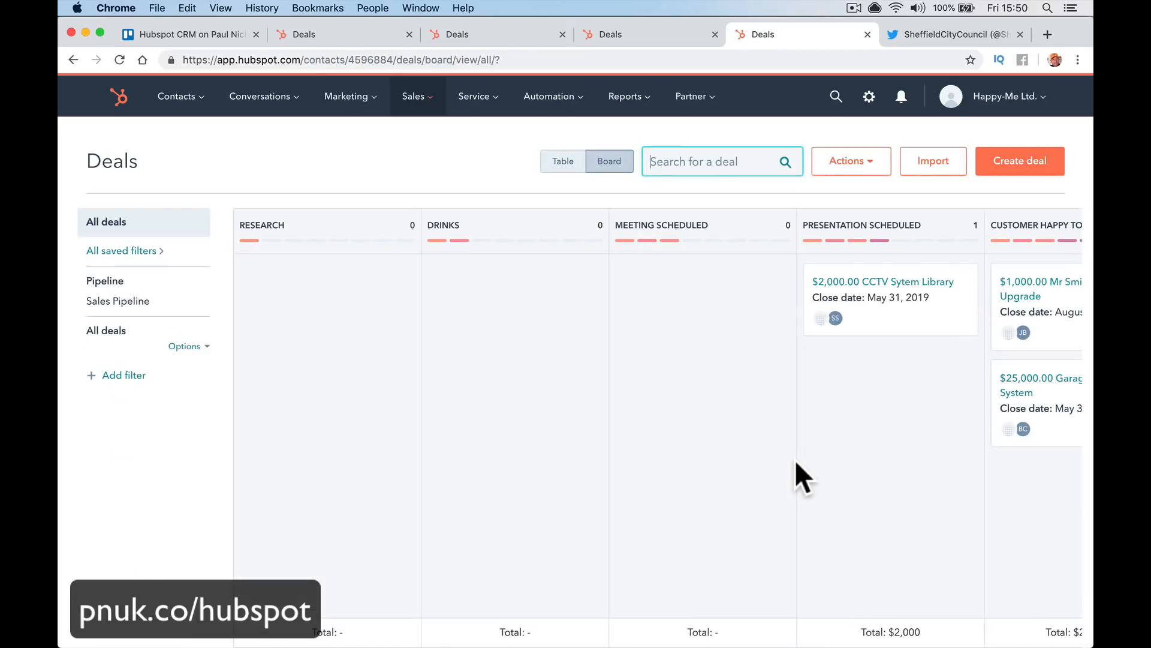
pyautogui.hscroll(9, 793, 459)
pyautogui.hscroll(-9, 794, 459)
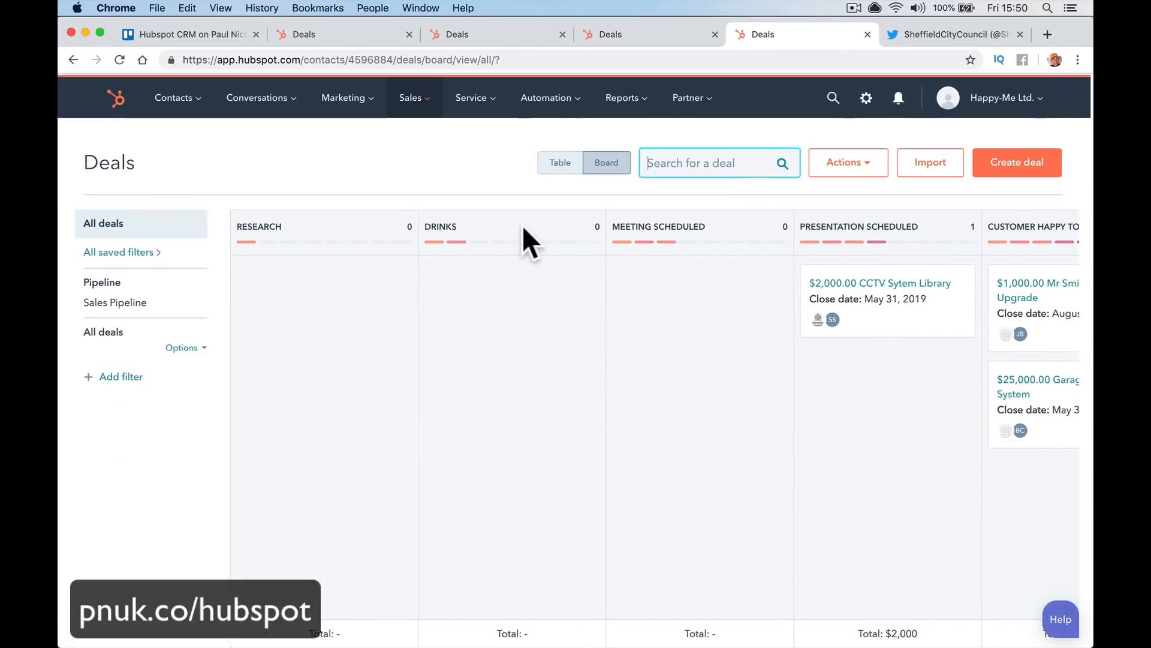
pyautogui.click(863, 166)
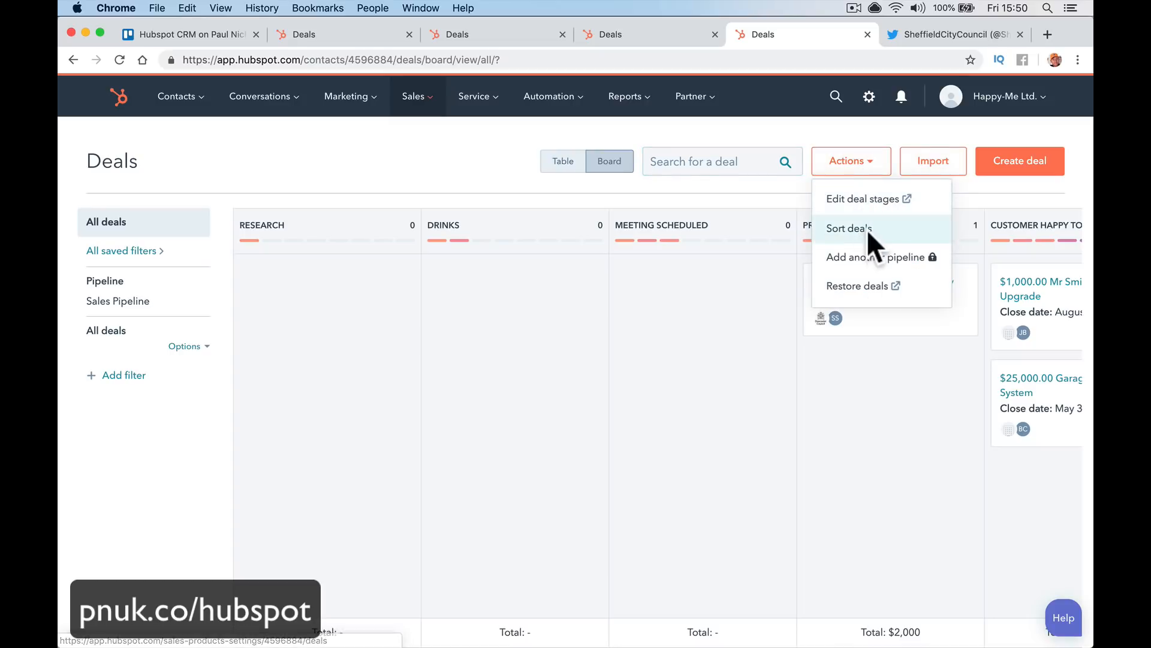
pyautogui.click(864, 229)
pyautogui.click(652, 289)
pyautogui.click(644, 231)
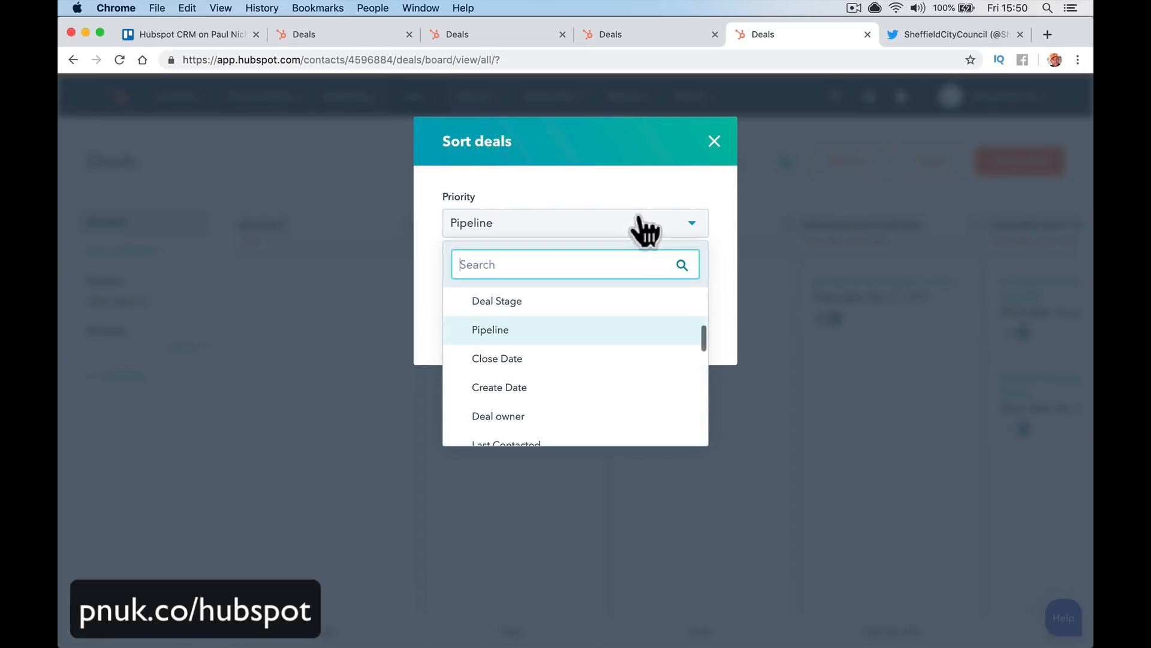
pyautogui.click(643, 231)
pyautogui.click(643, 231)
pyautogui.click(622, 294)
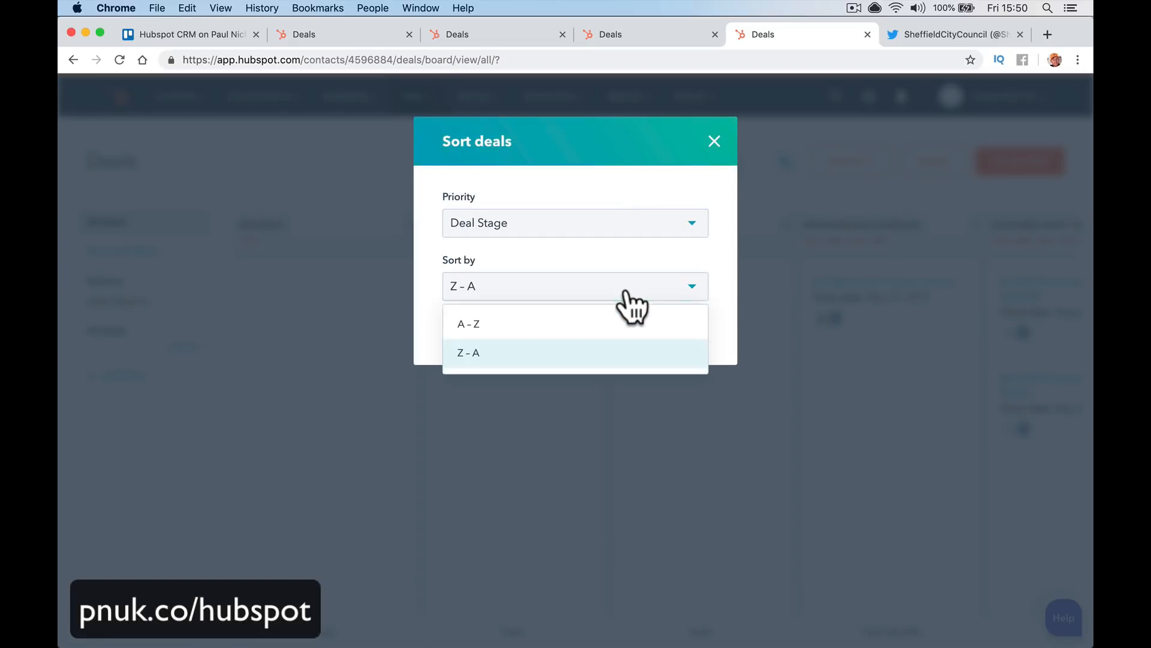
pyautogui.click(621, 322)
pyautogui.click(473, 334)
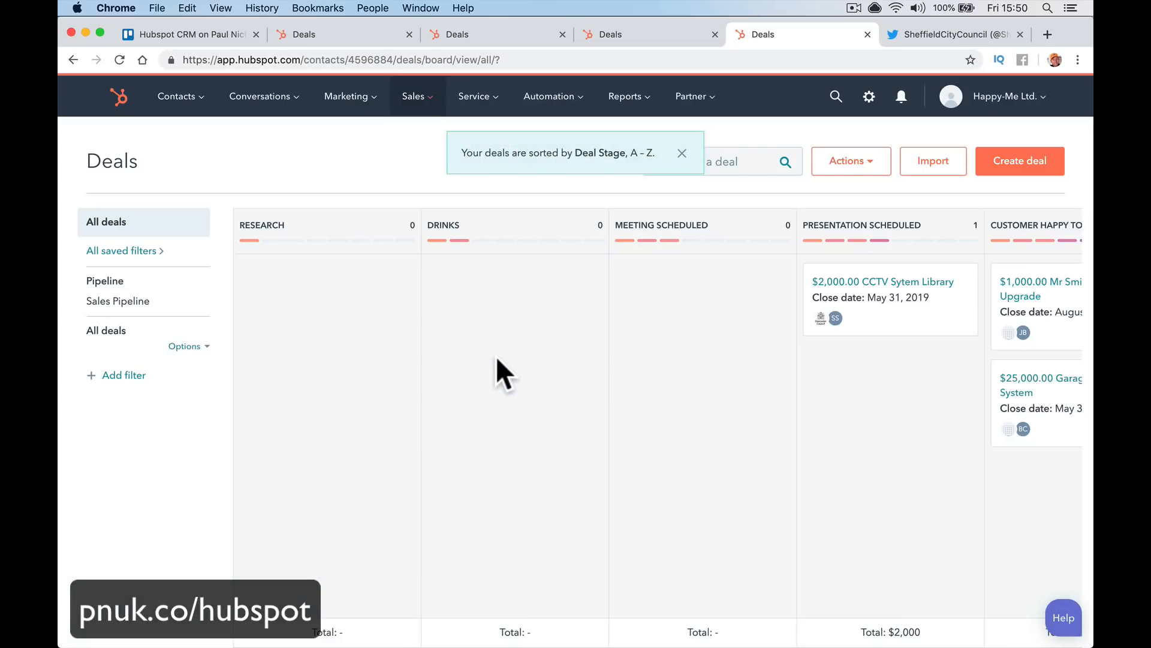
# Re-sort the deals by Create Date with the most recent first
pyautogui.hscroll(10, 319, 307)
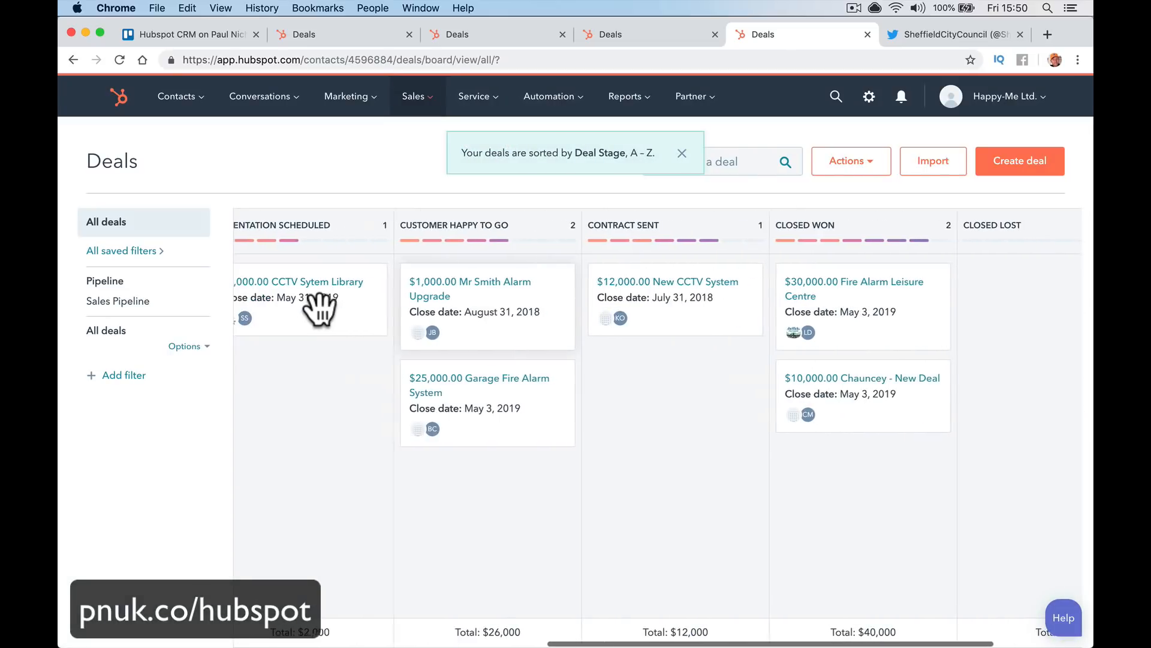
pyautogui.hscroll(-9, 772, 240)
pyautogui.hscroll(5, 772, 236)
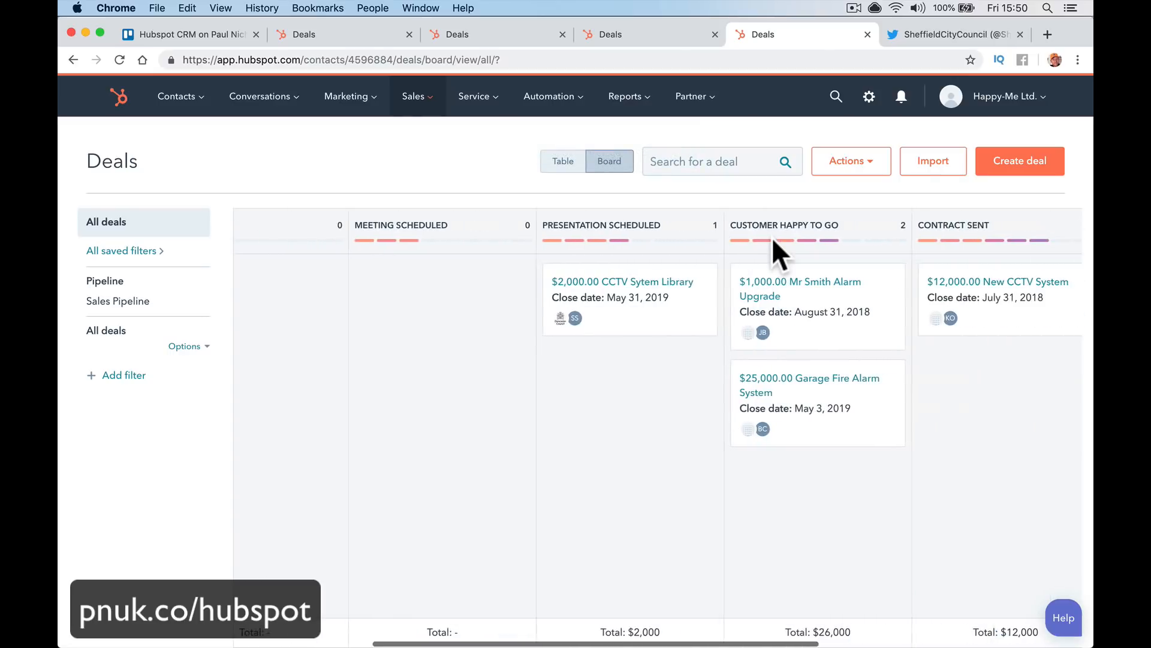
pyautogui.click(860, 158)
pyautogui.click(865, 226)
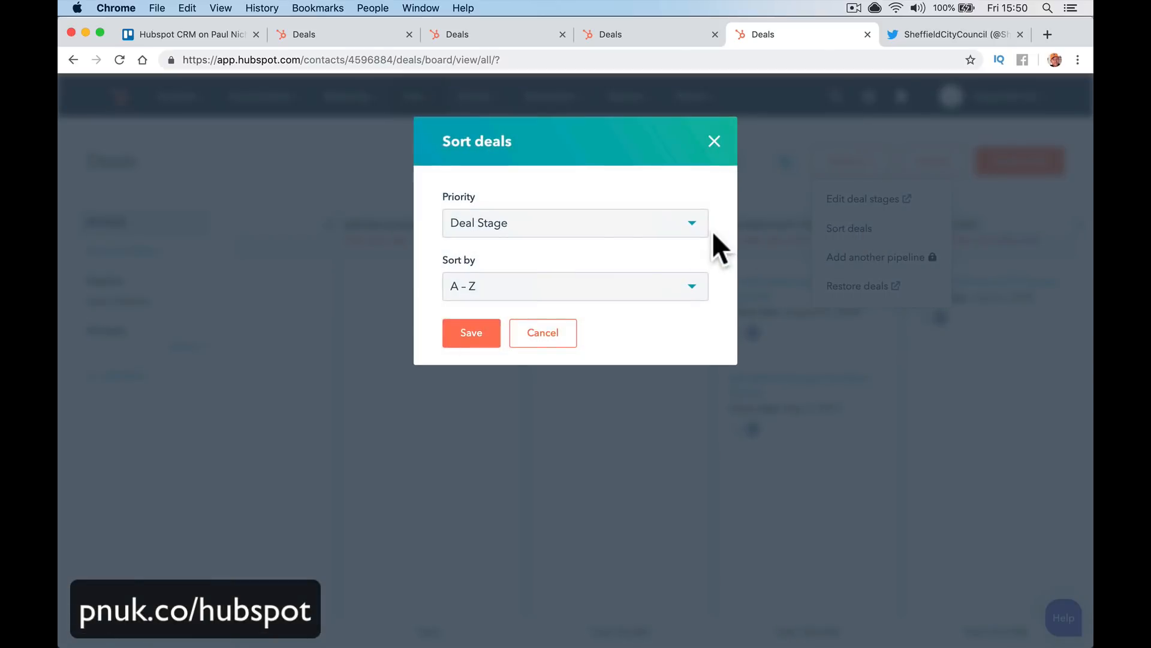
pyautogui.click(618, 234)
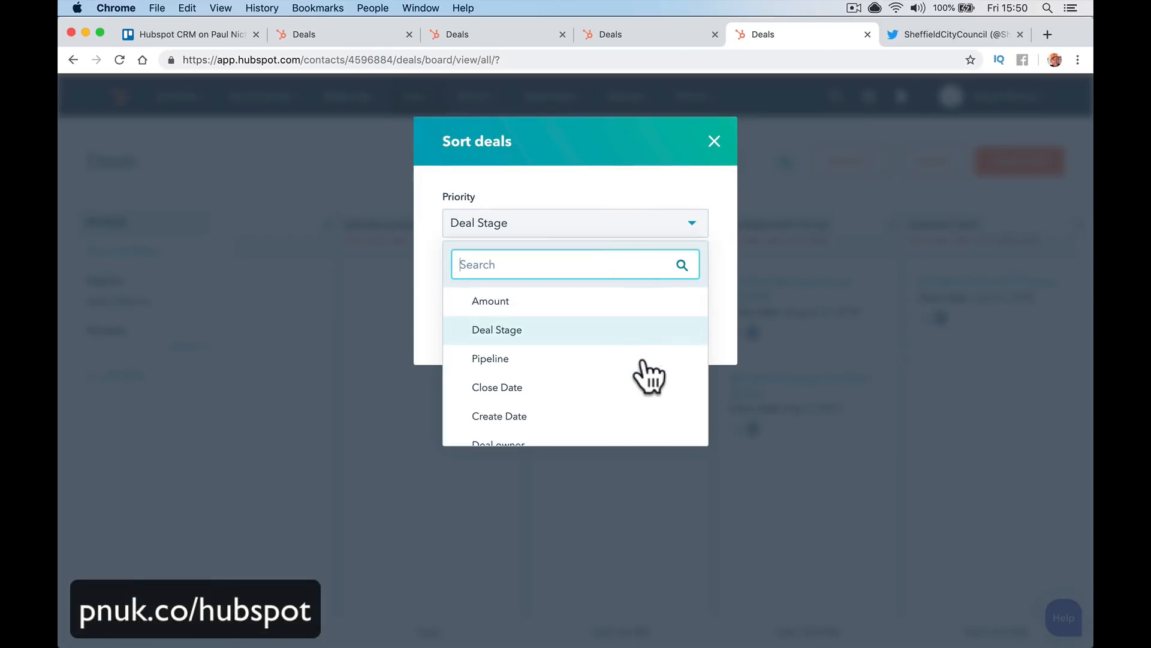
pyautogui.click(634, 409)
pyautogui.click(624, 290)
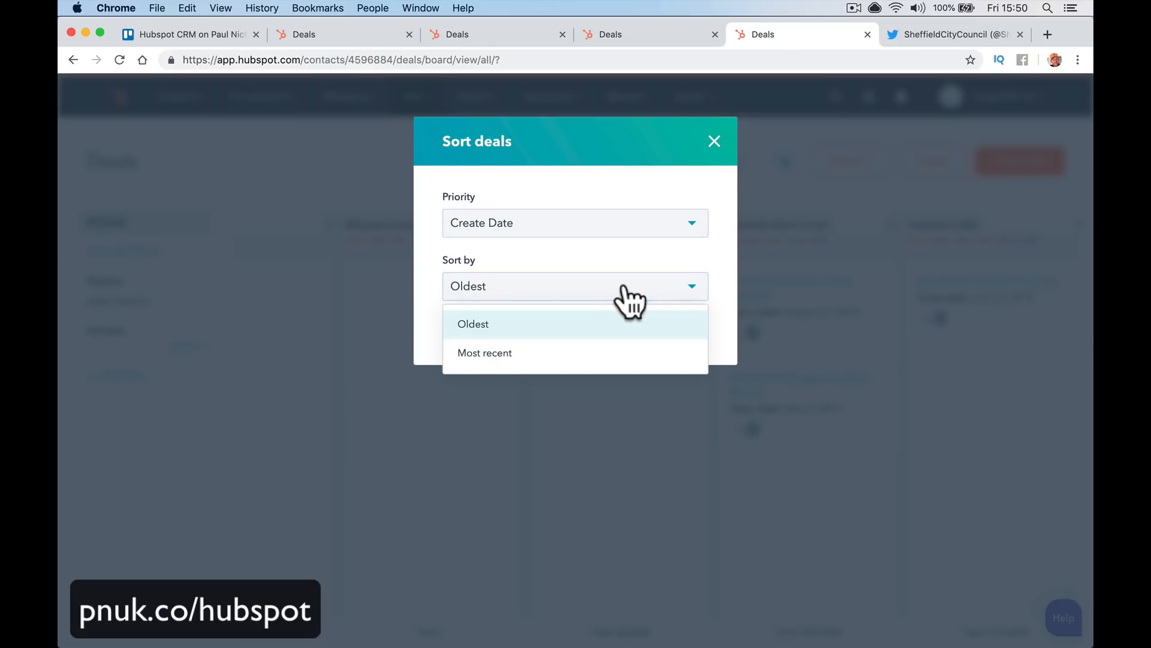
pyautogui.click(625, 291)
pyautogui.click(625, 291)
pyautogui.click(623, 353)
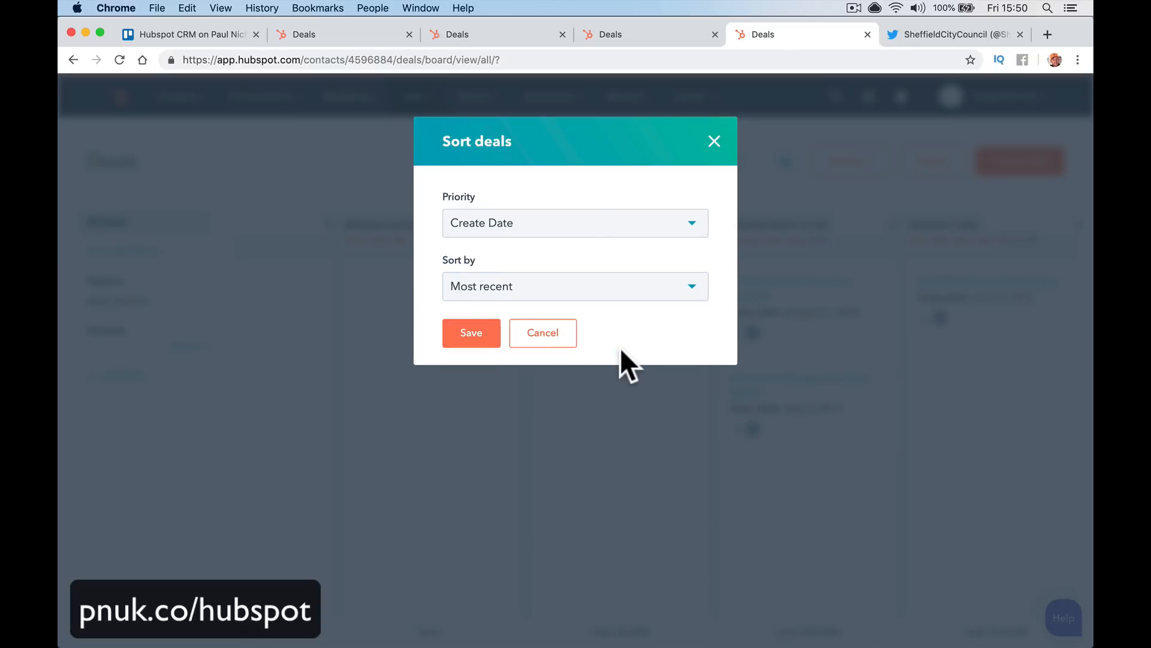
pyautogui.click(478, 332)
pyautogui.hscroll(8, 674, 403)
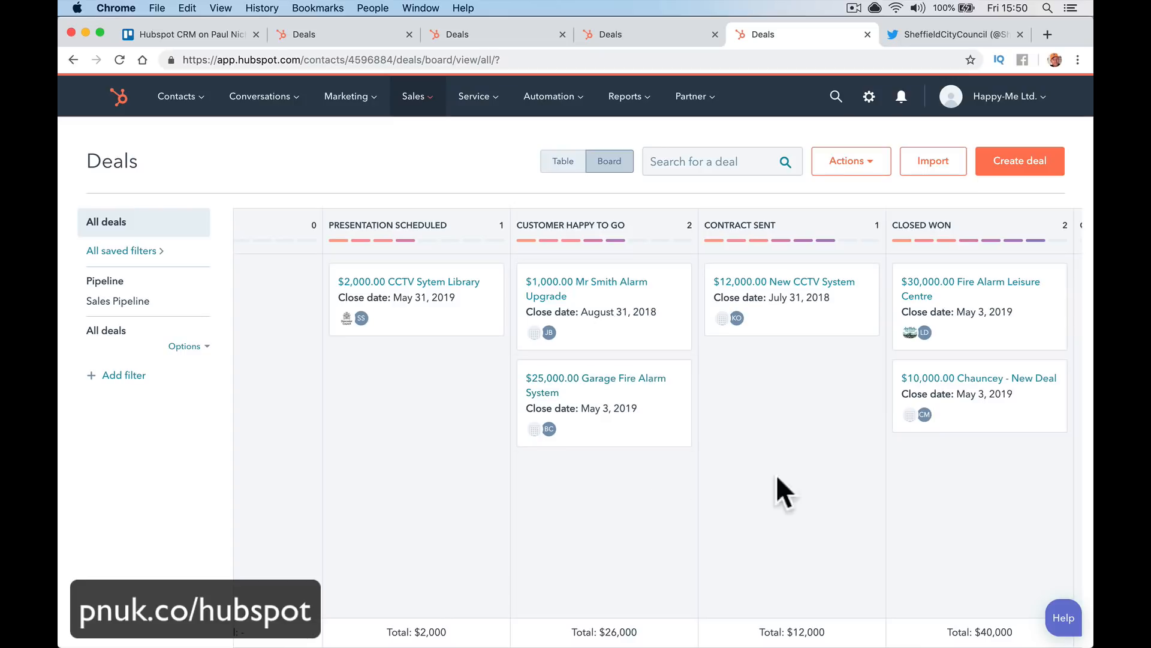
pyautogui.hscroll(4, 814, 459)
pyautogui.hscroll(-7, 814, 459)
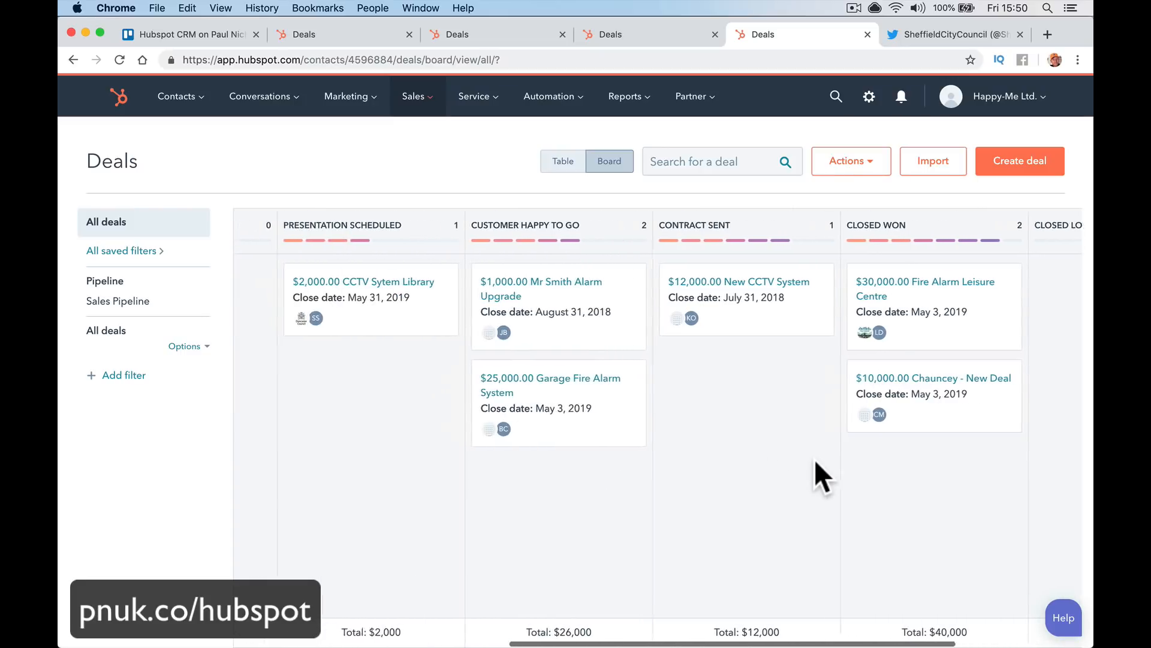
# Move the CCTV Sytem Library deal from Presentation Scheduled to Customer Happy To Go
pyautogui.click(554, 162)
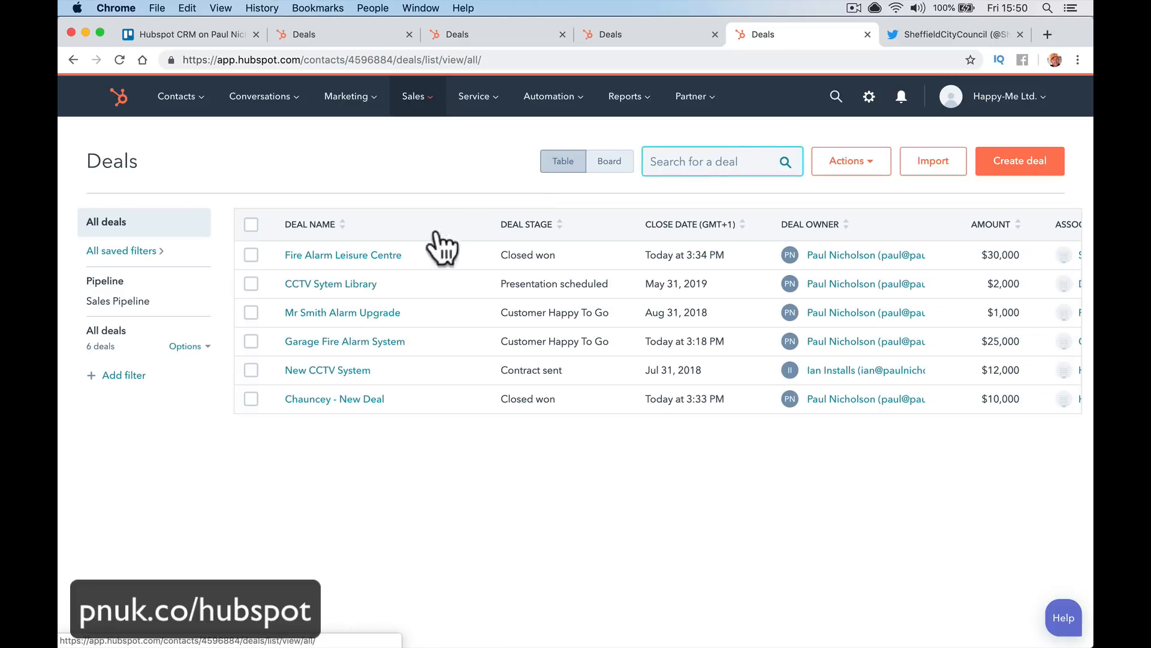
pyautogui.click(609, 161)
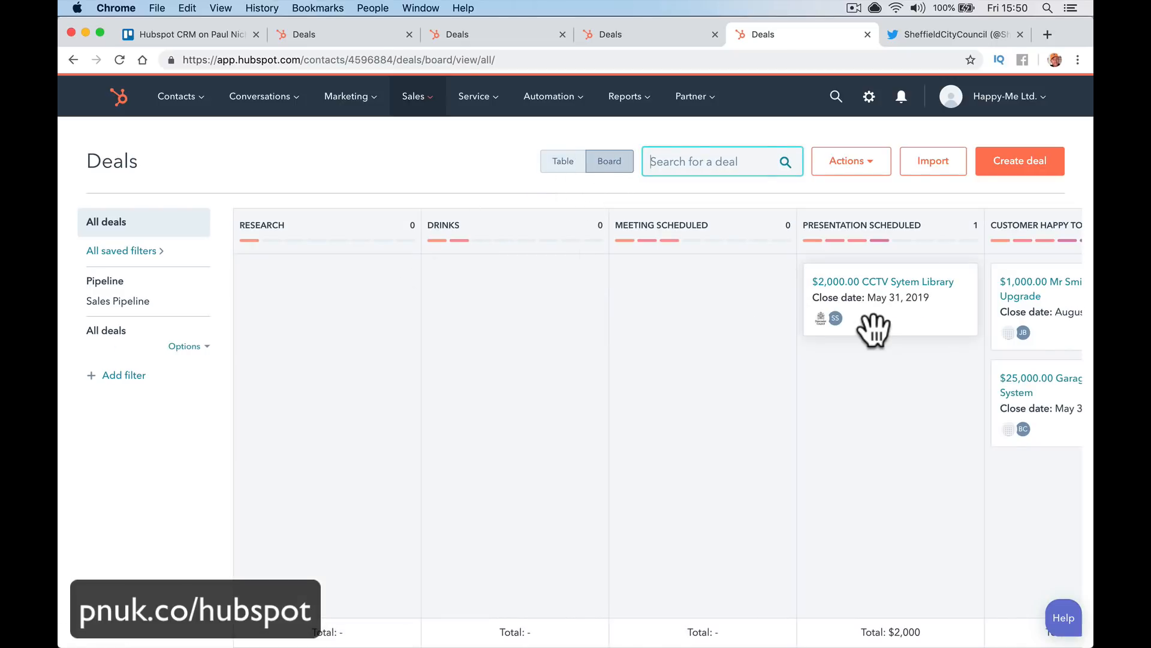
pyautogui.hscroll(3, 745, 300)
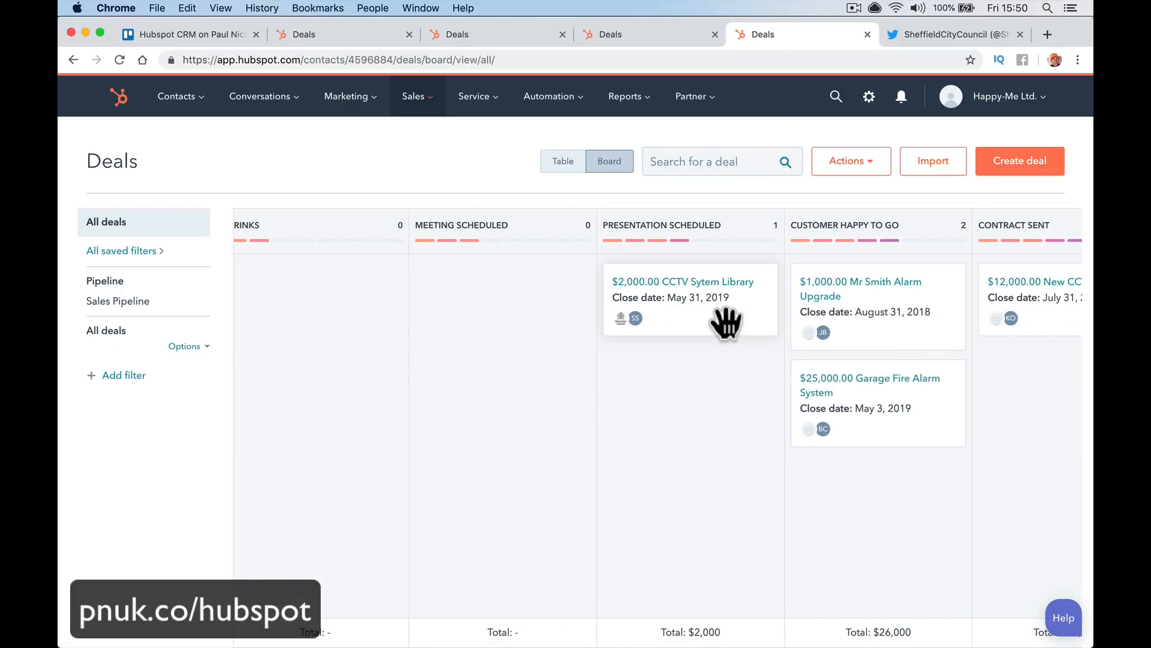
pyautogui.moveTo(725, 322); pyautogui.dragTo(924, 409)
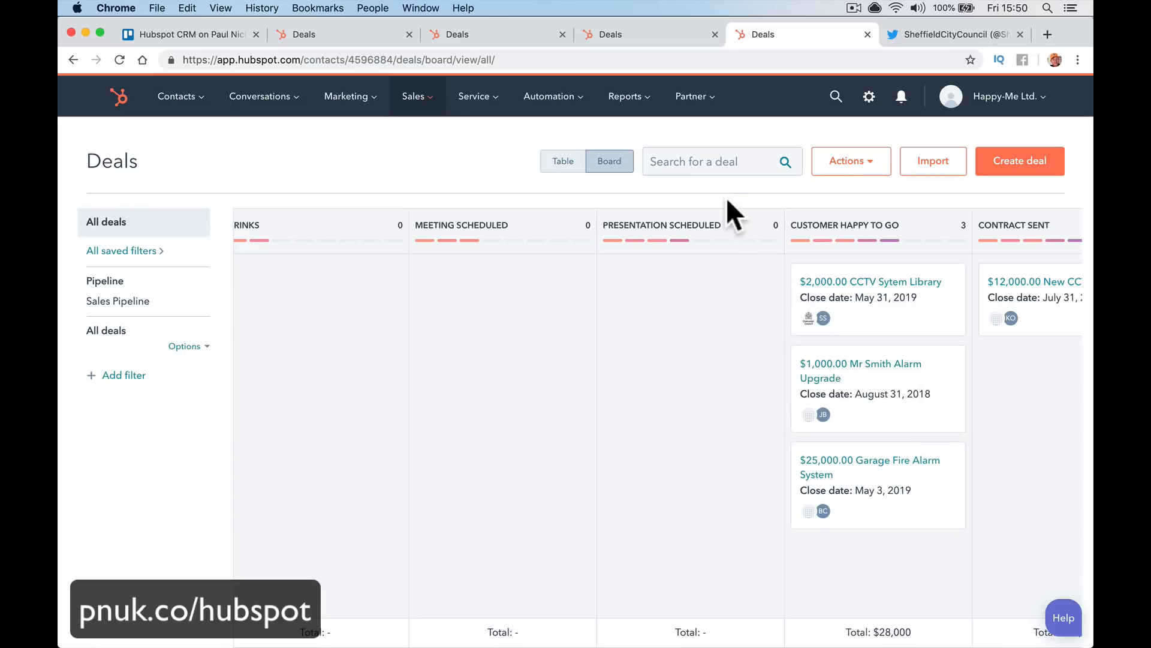
# Check the stages in table view, then move the CCTV Sytem Library deal into Closed Won
pyautogui.click(558, 165)
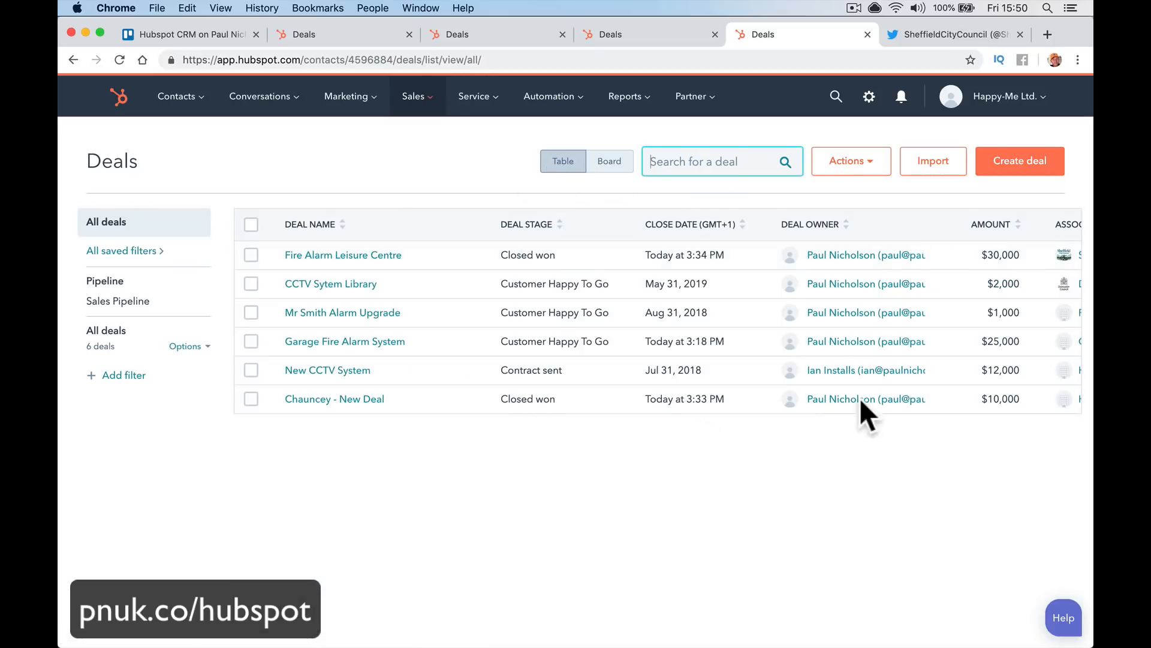
pyautogui.hscroll(3, 858, 398)
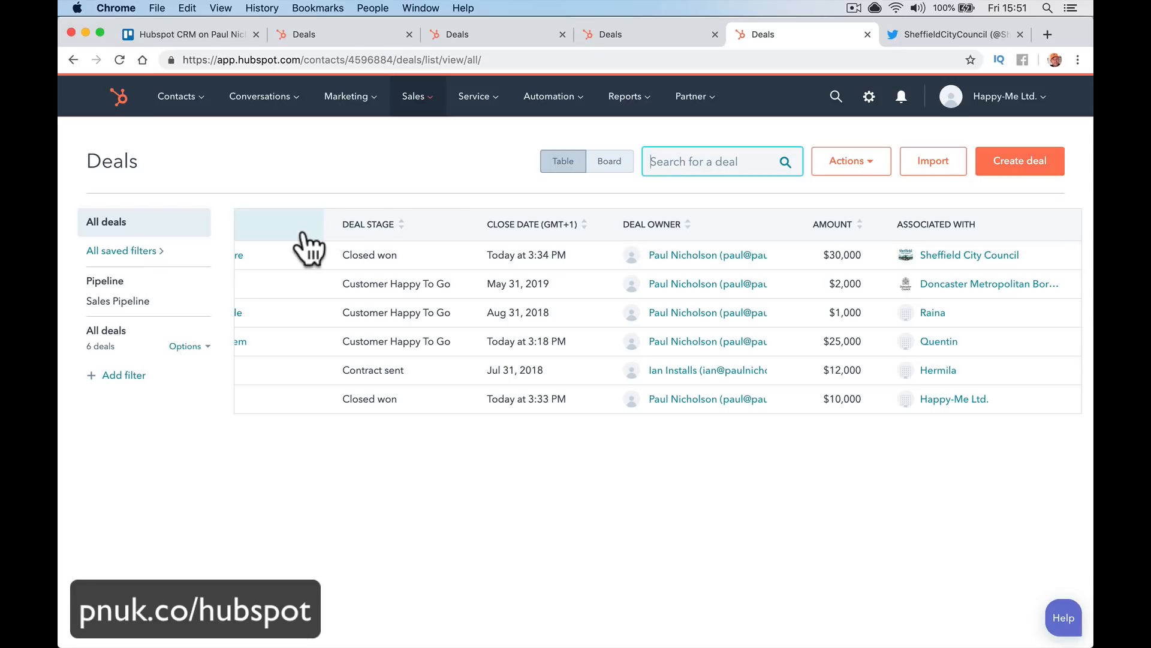
pyautogui.hscroll(-5, 535, 404)
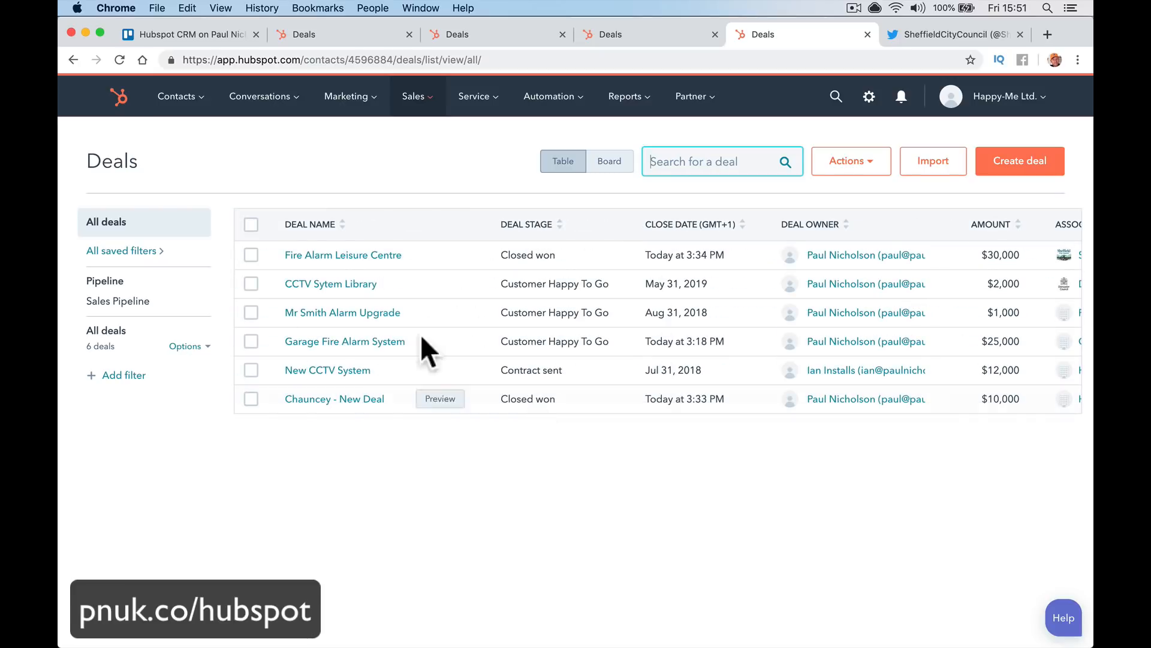
pyautogui.hscroll(3, 488, 334)
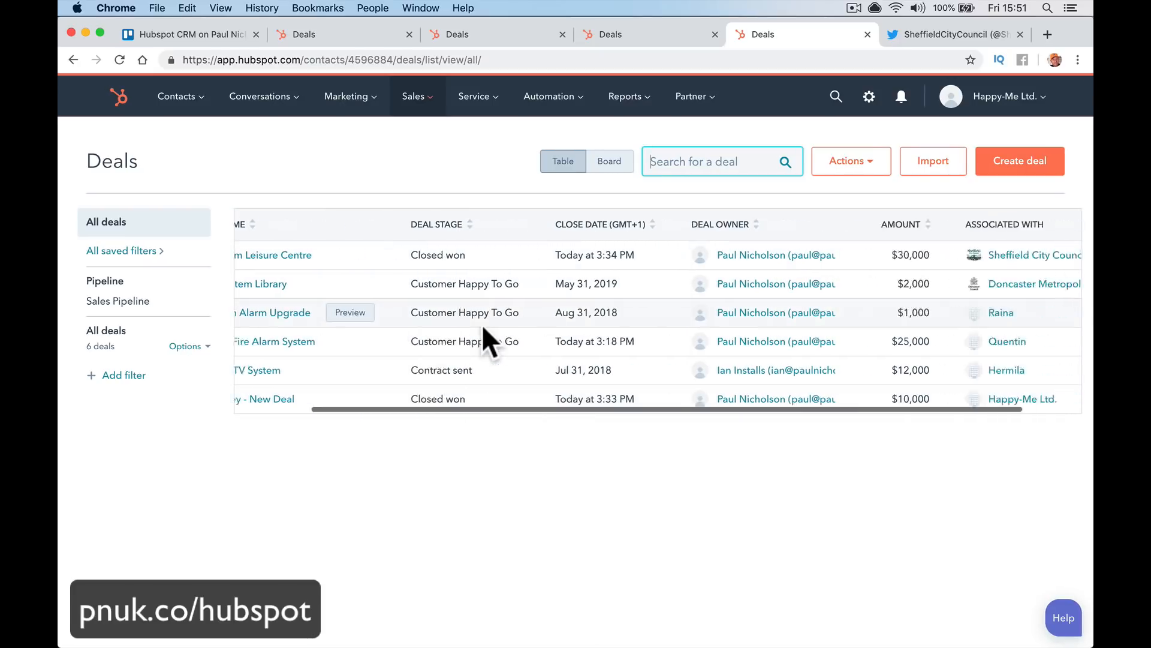
pyautogui.hscroll(-4, 437, 278)
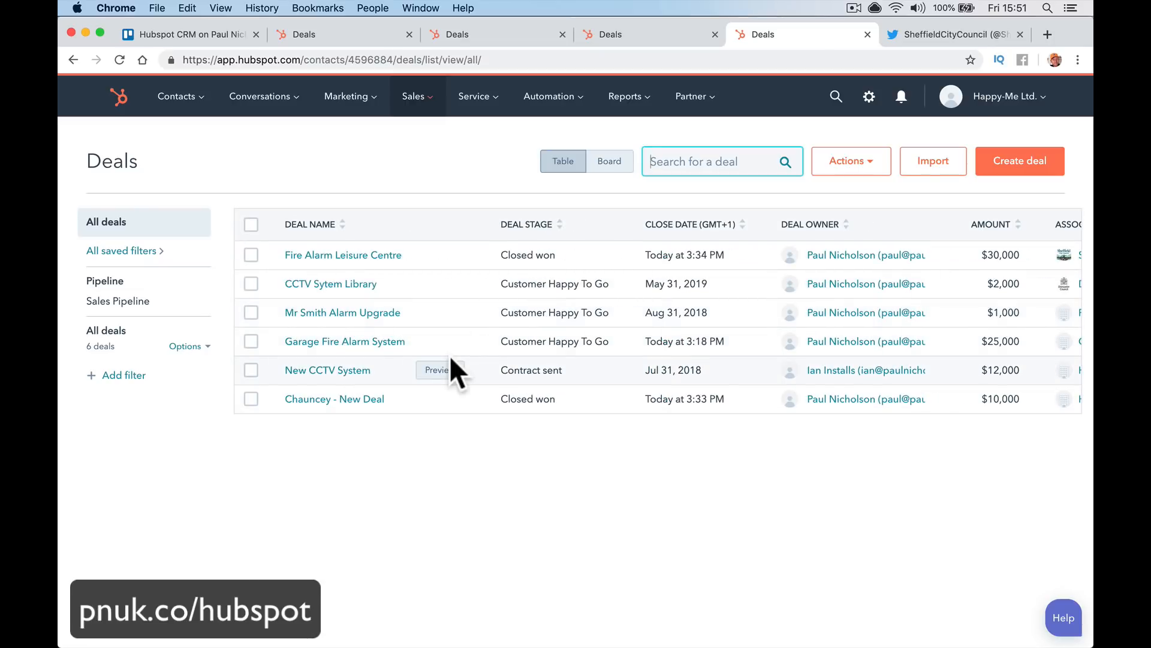
pyautogui.click(611, 161)
pyautogui.hscroll(5, 559, 381)
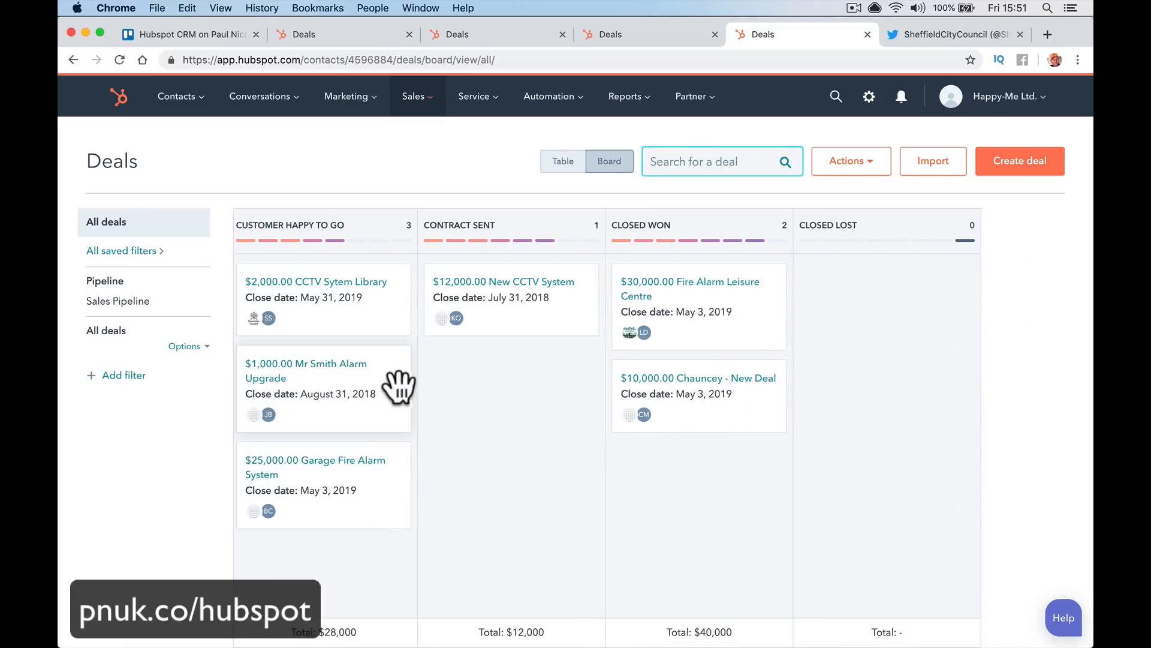
pyautogui.moveTo(375, 298); pyautogui.dragTo(684, 508)
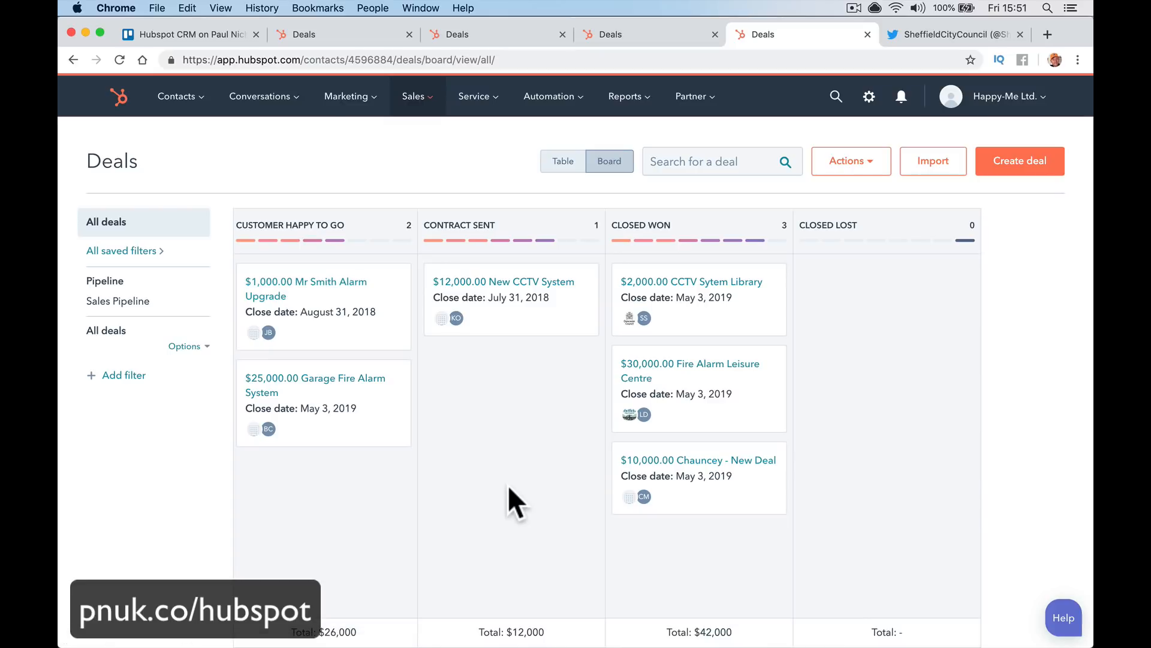
pyautogui.hscroll(-5, 508, 487)
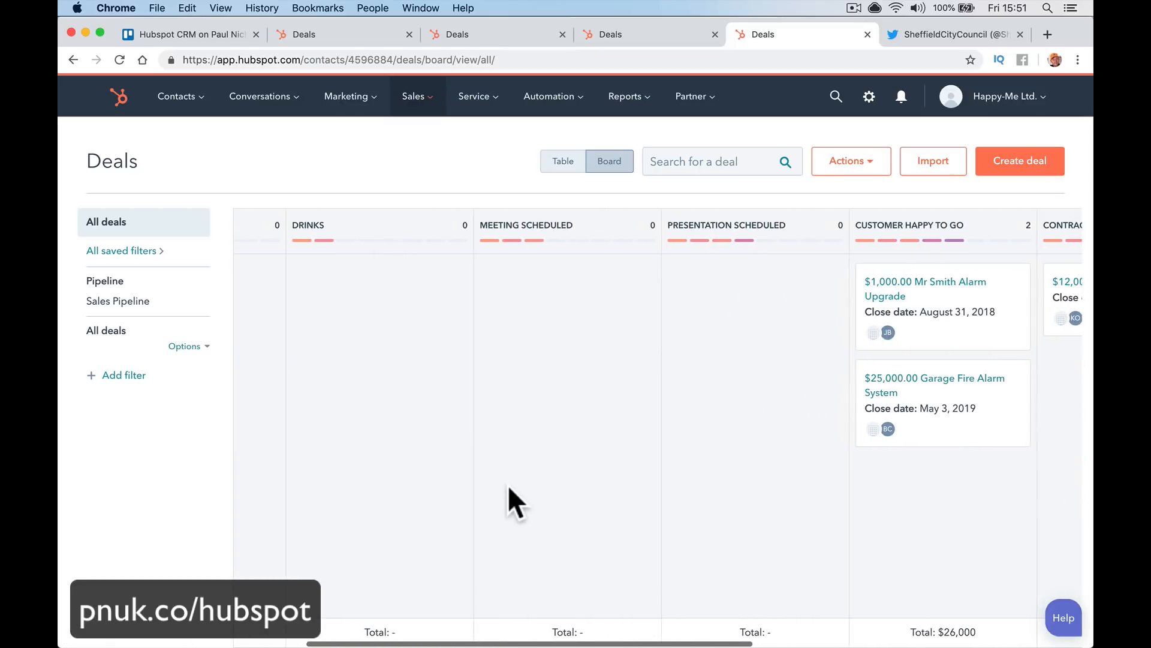
pyautogui.hscroll(-5, 508, 484)
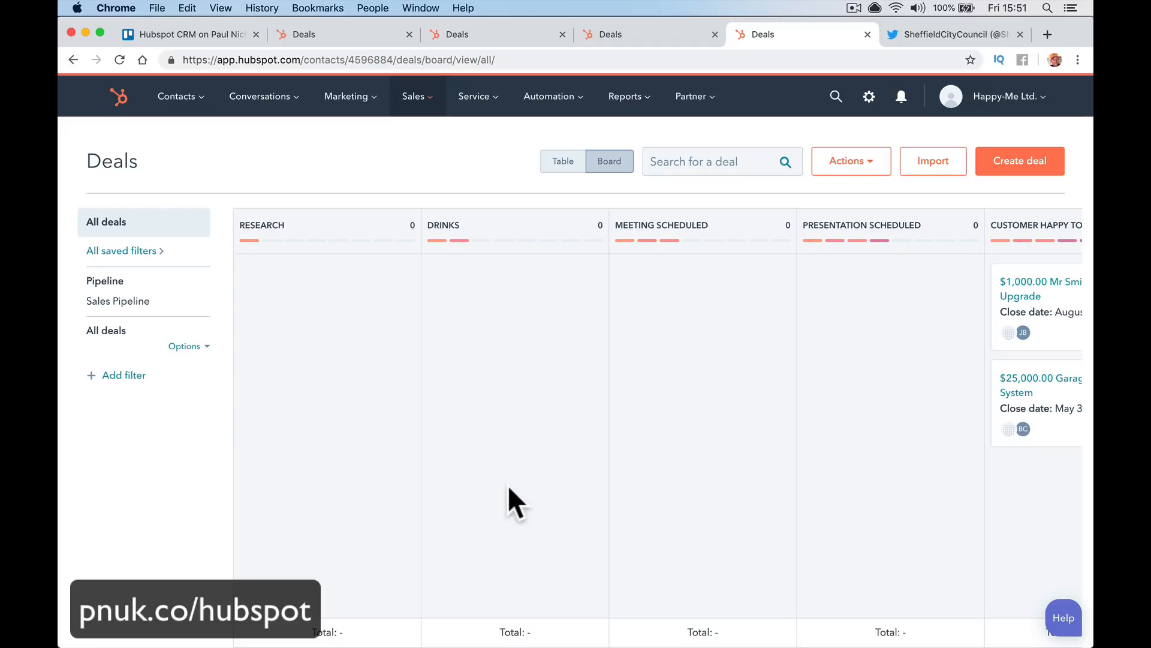
# Open the Sales Dashboard and look over the dashboard and Team Activity report options
pyautogui.moveTo(624, 118)
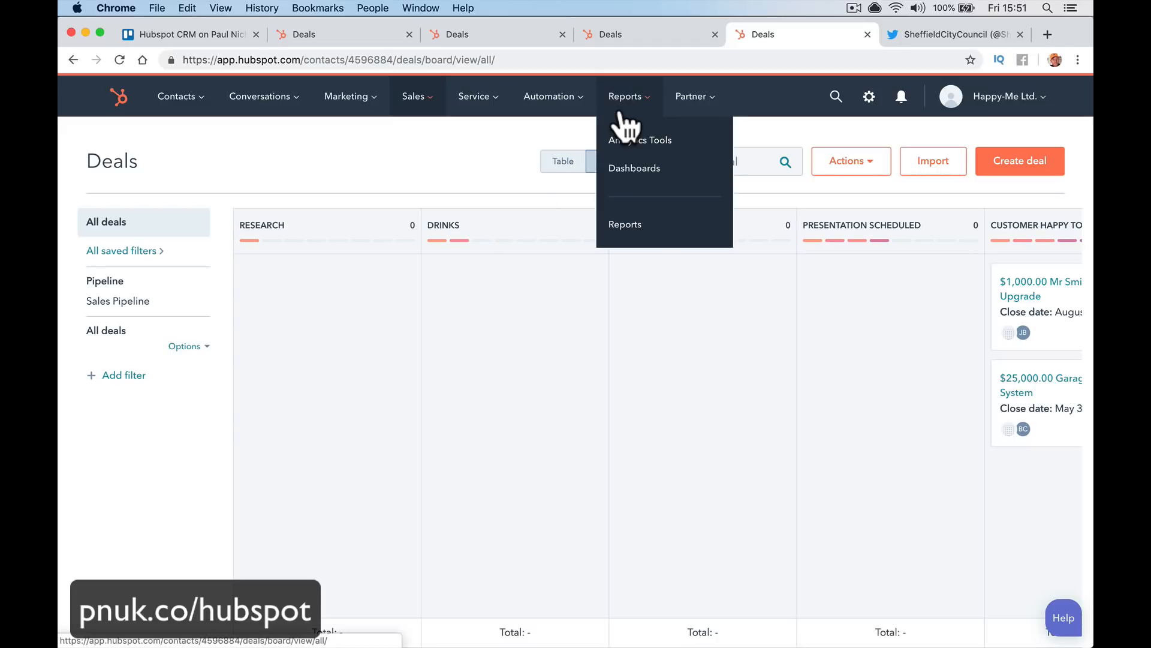
pyautogui.click(635, 174)
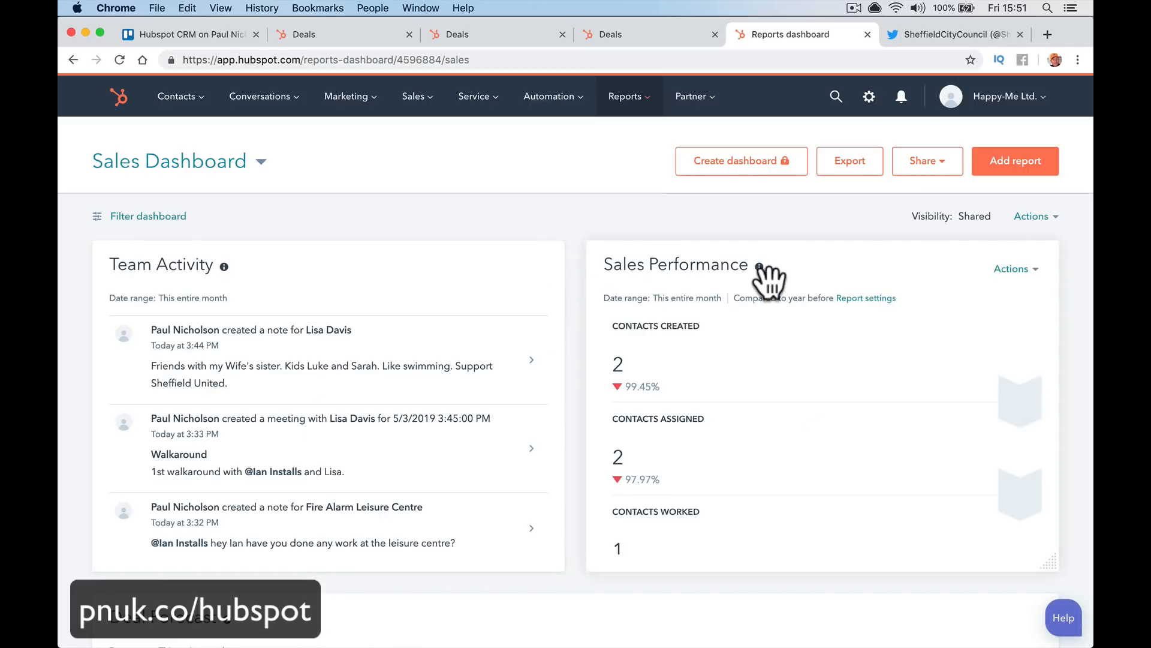
pyautogui.click(1016, 222)
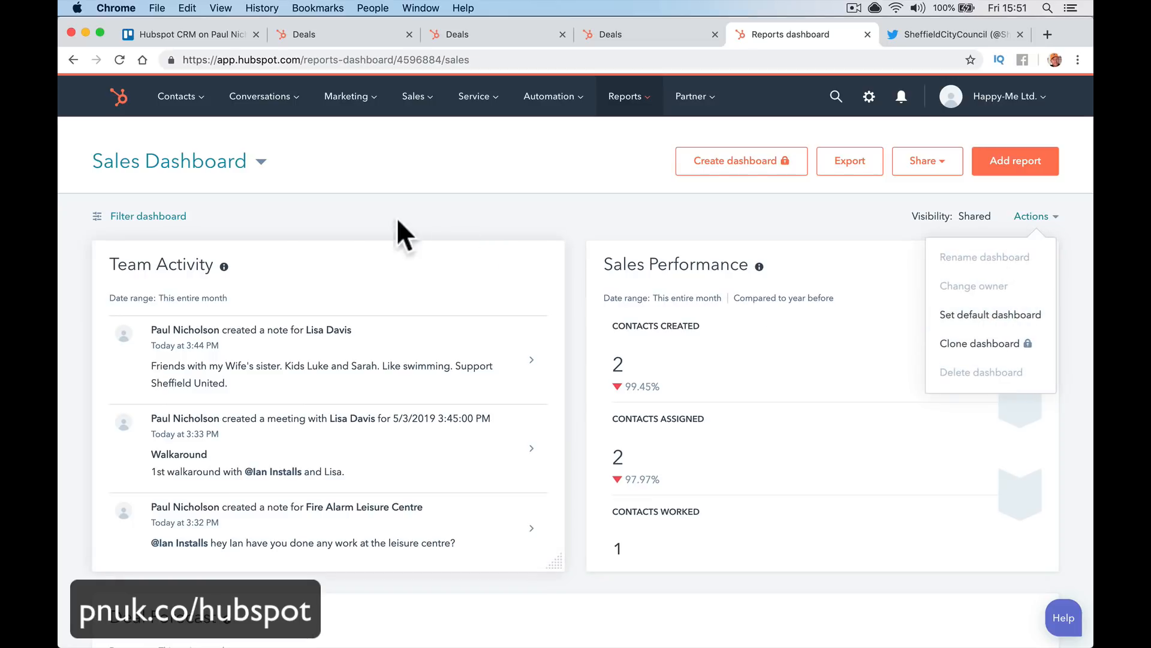
pyautogui.click(520, 269)
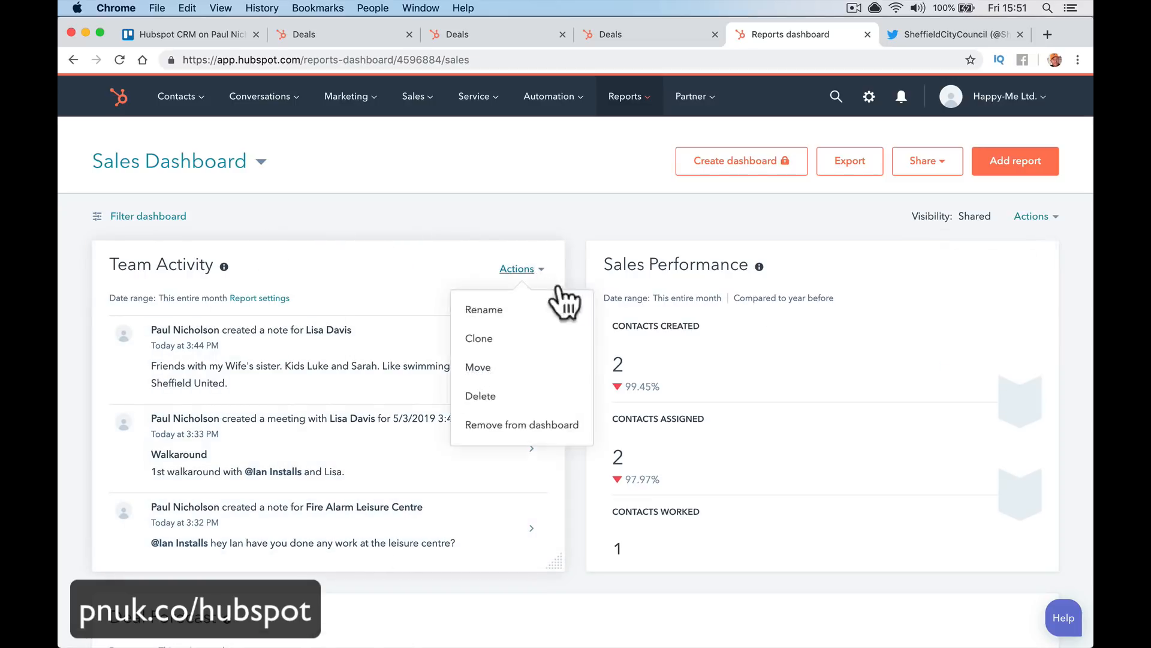
pyautogui.click(656, 240)
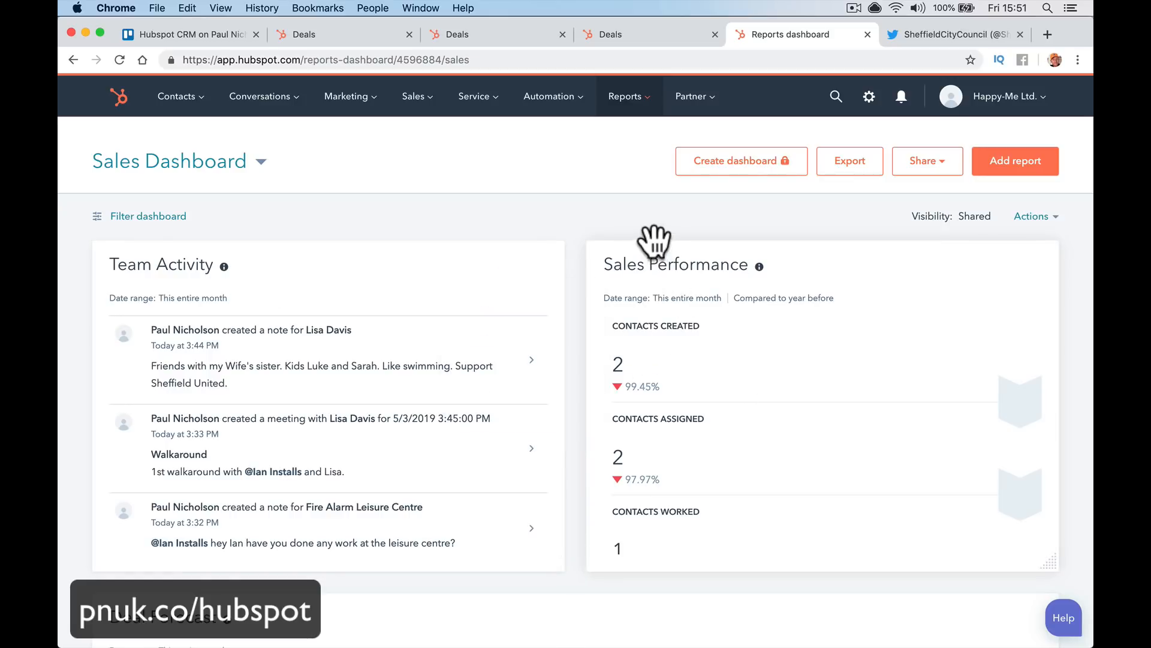
pyautogui.scroll(-8, 655, 240)
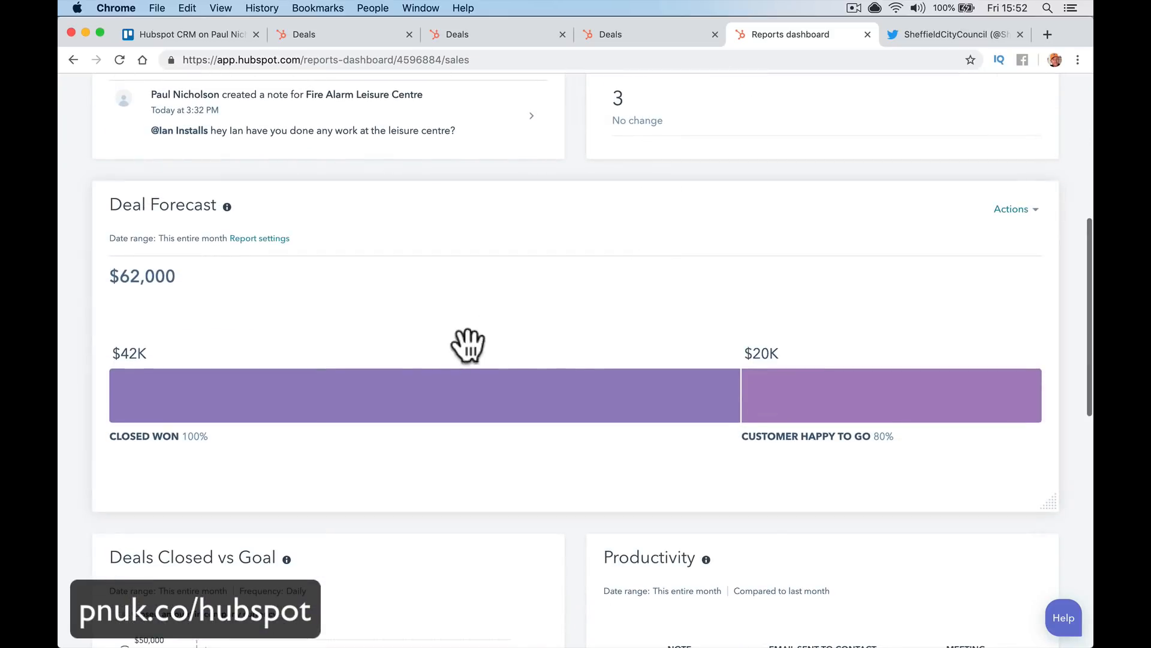
# View the deals behind the Deal Forecast report, then return to the Sales Dashboard
pyautogui.click(1012, 211)
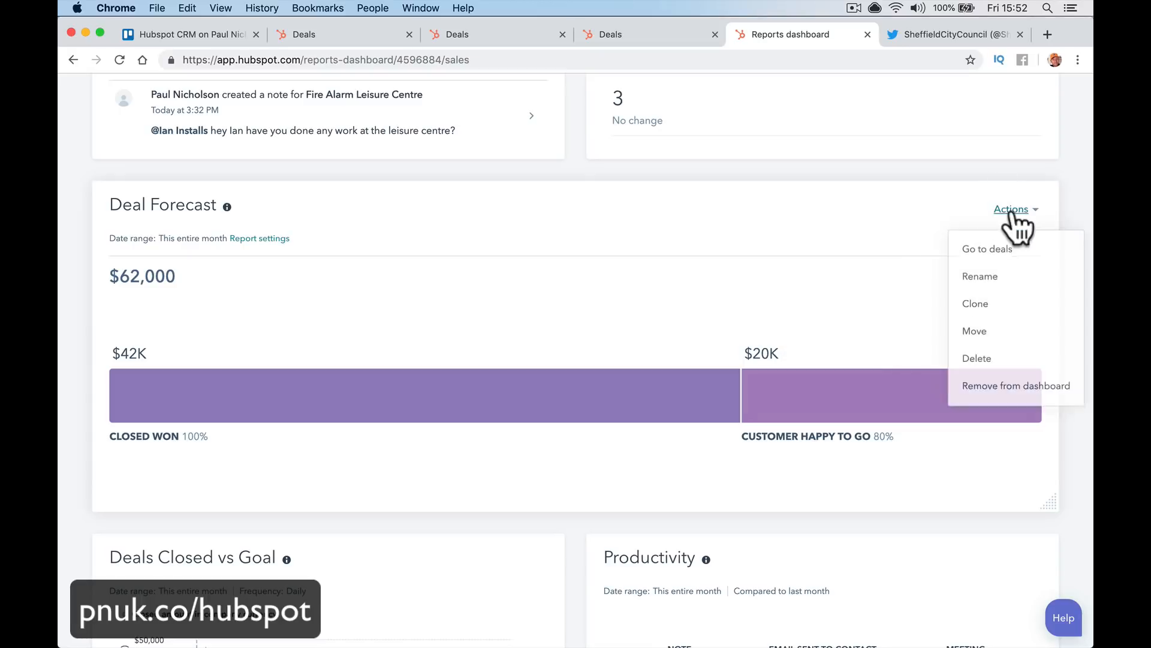
pyautogui.click(1008, 259)
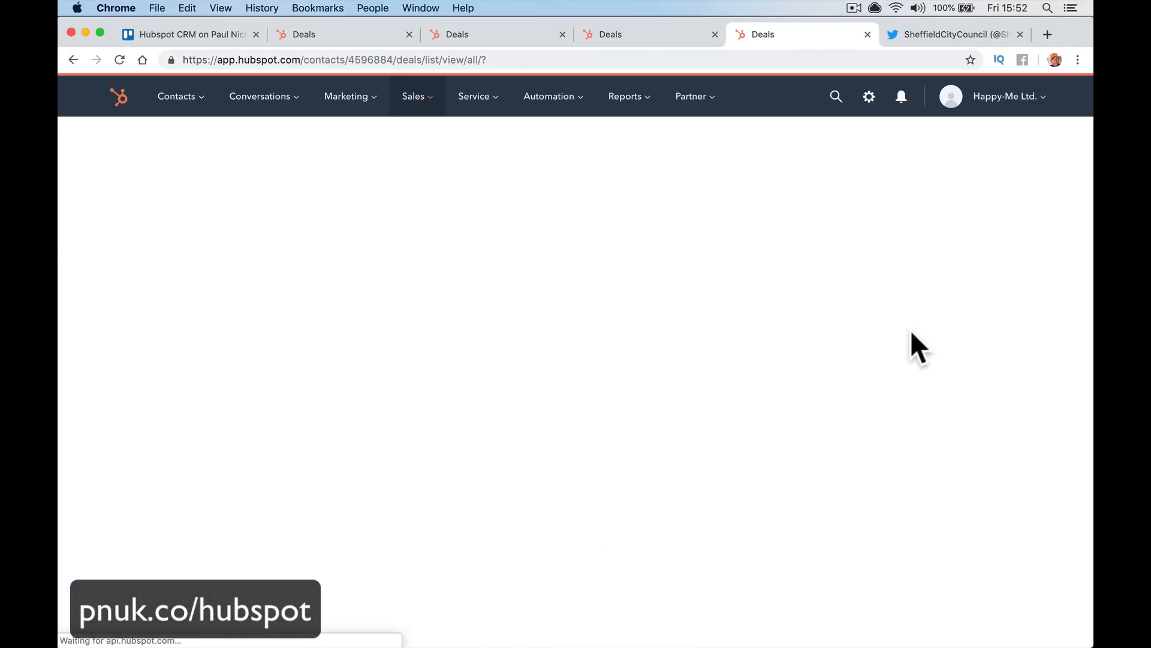
pyautogui.click(642, 111)
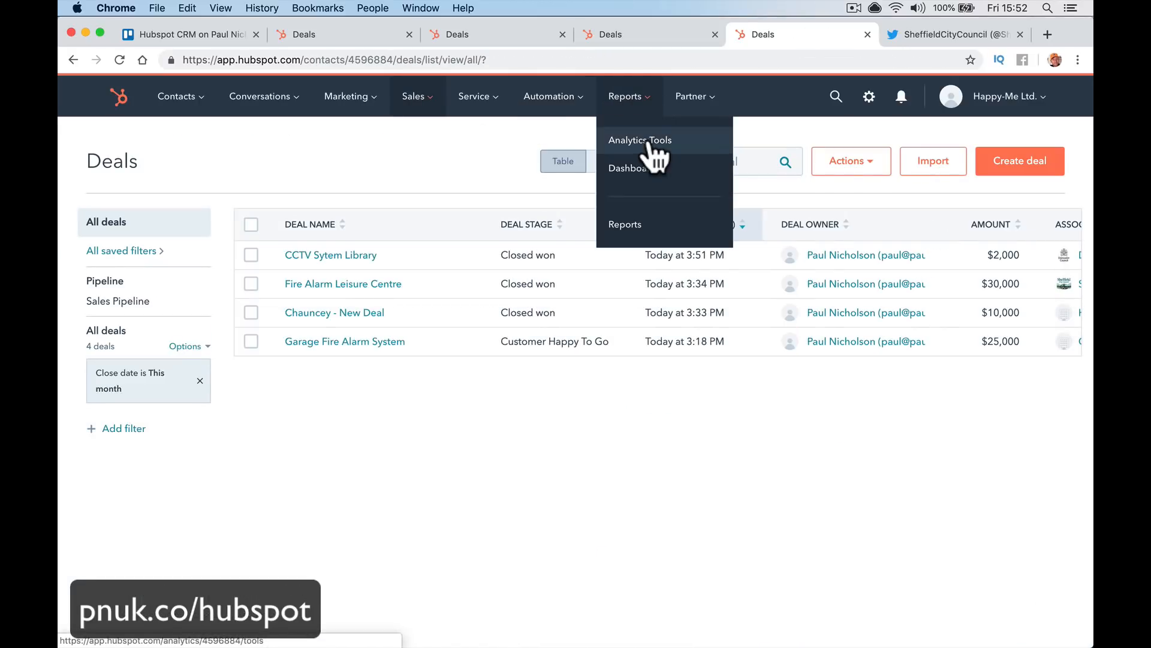
pyautogui.click(644, 171)
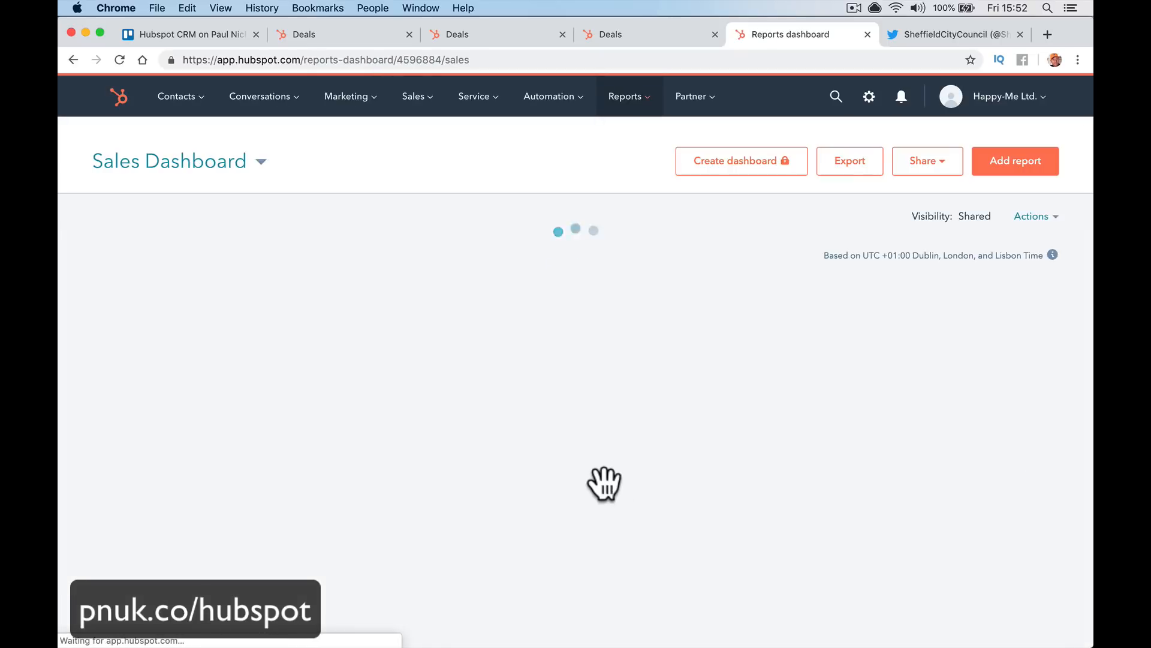
# Move Deals Closed vs Goal below New Companies and clone it to the Sales Dashboard
pyautogui.scroll(-15, 599, 501)
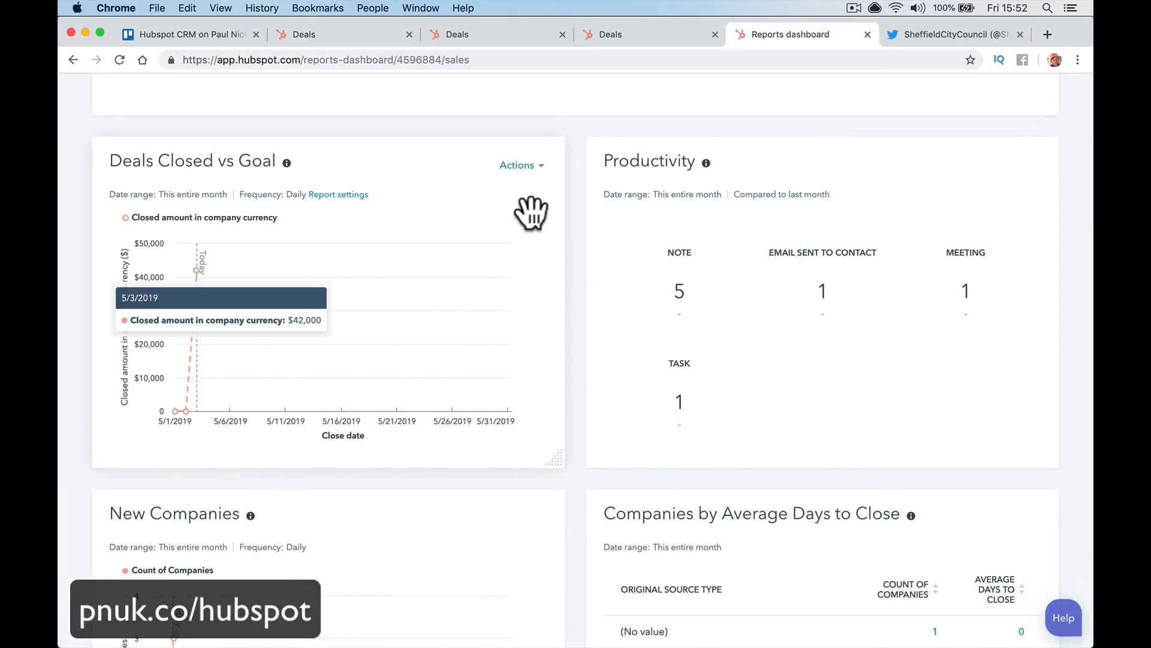
pyautogui.moveTo(423, 159); pyautogui.dragTo(679, 273)
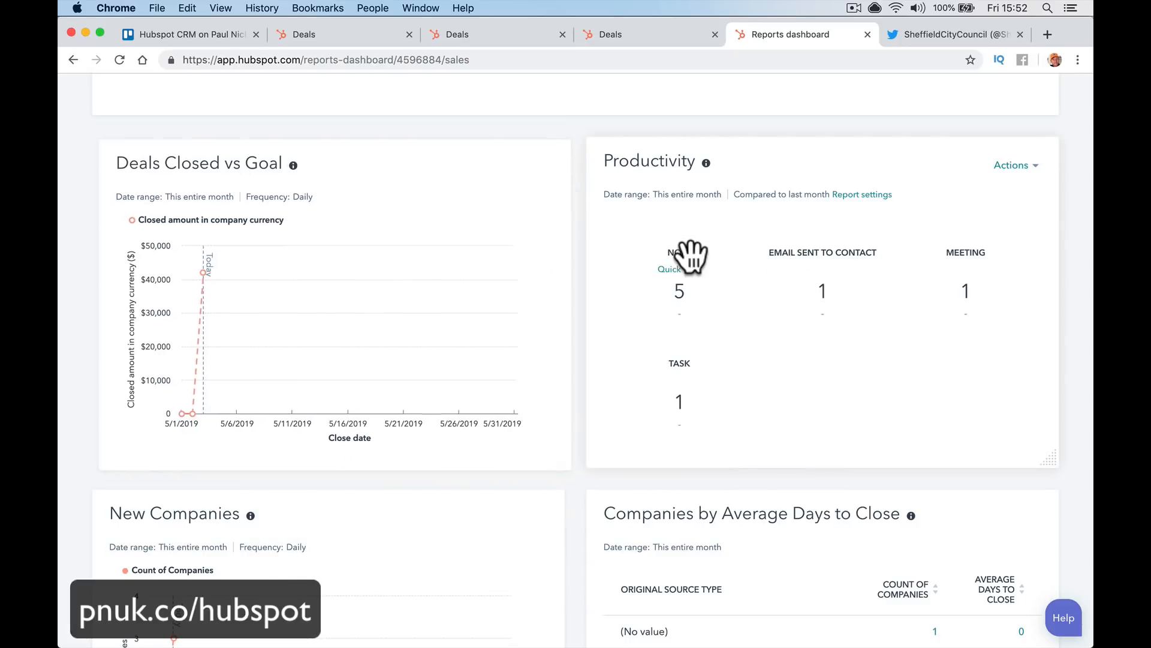
pyautogui.moveTo(408, 165); pyautogui.dragTo(406, 511)
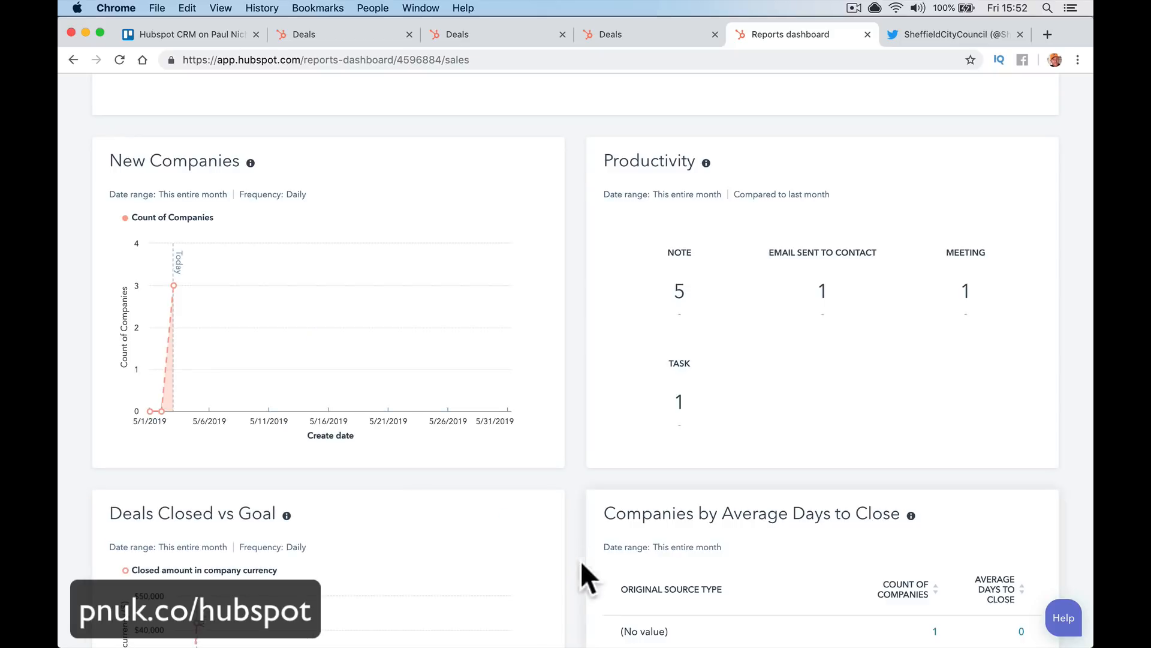
pyautogui.click(535, 521)
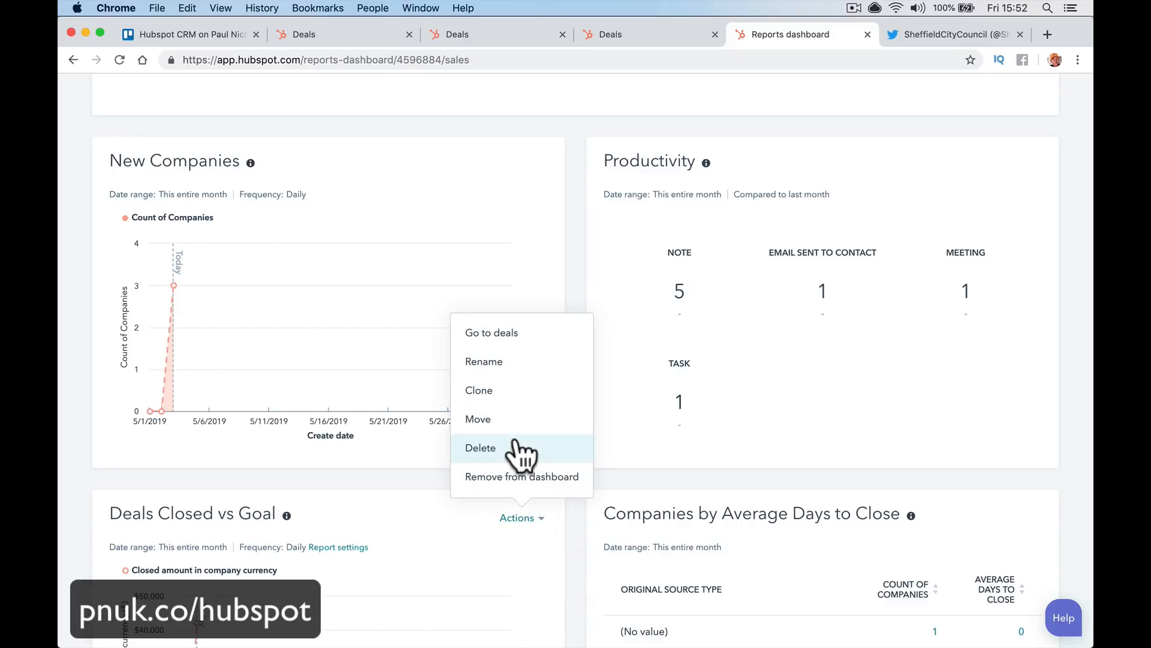
pyautogui.click(545, 391)
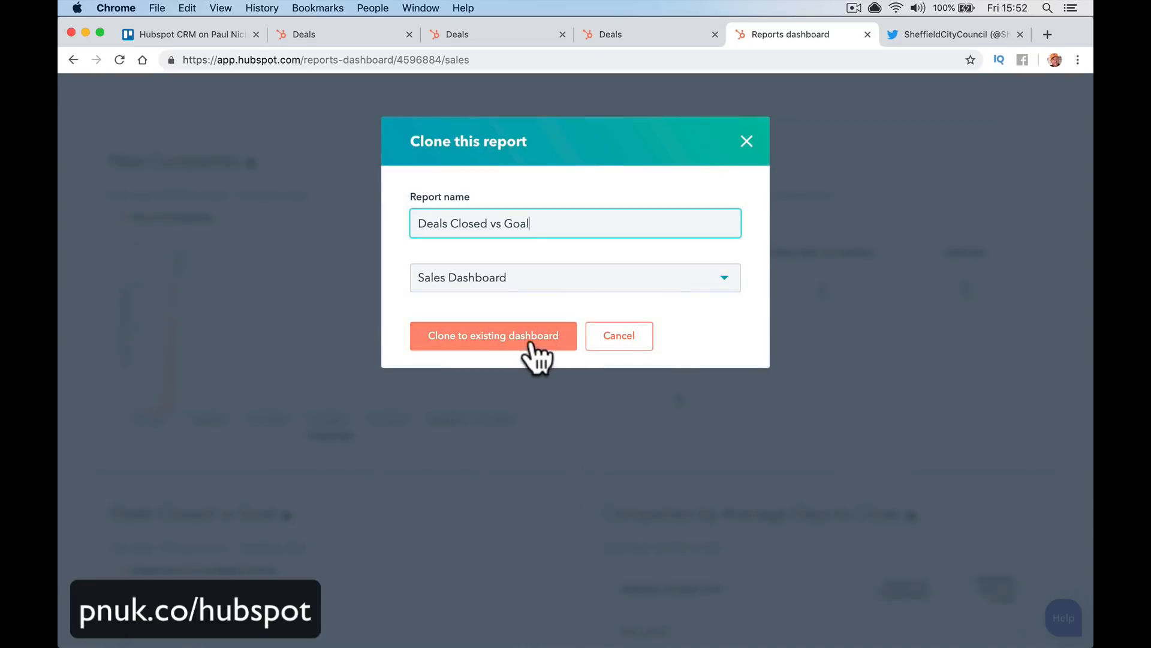
pyautogui.click(531, 343)
# Change the cloned report's frequency from Daily to Monthly and save it
pyautogui.scroll(-15, 596, 449)
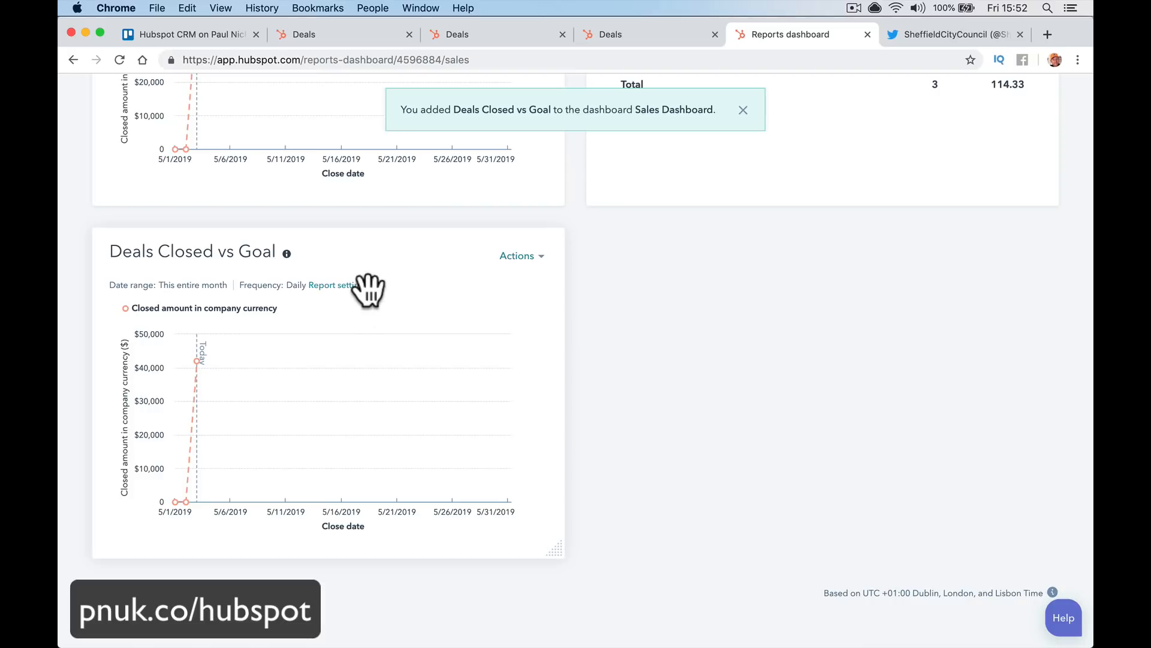
pyautogui.click(339, 286)
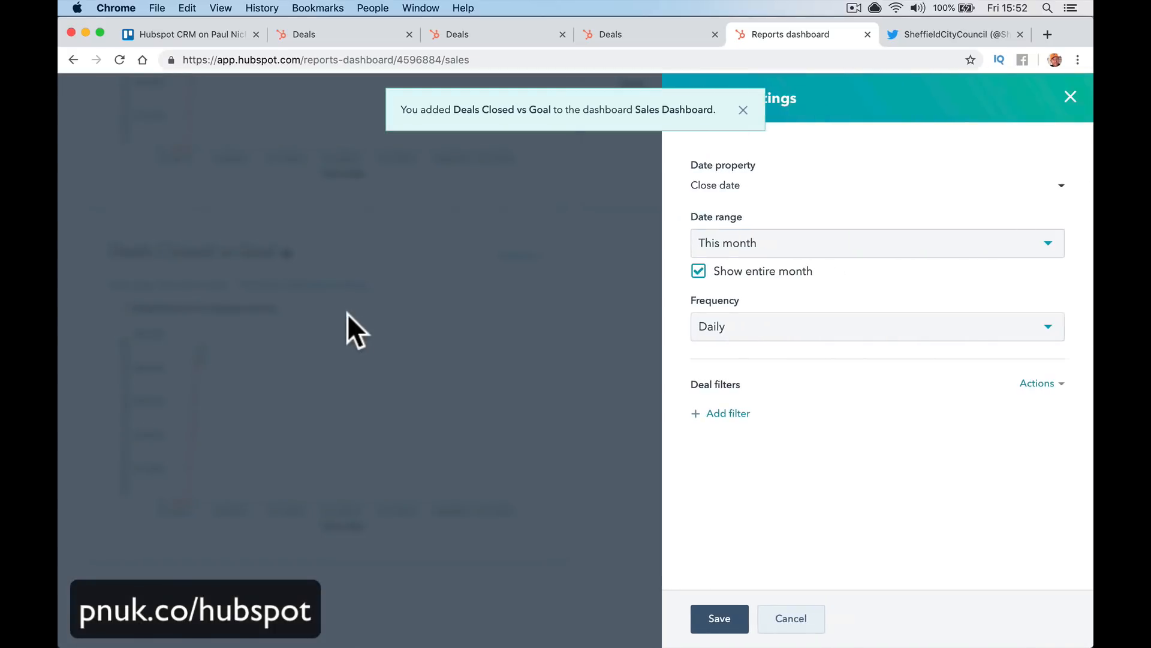
pyautogui.click(790, 347)
pyautogui.click(788, 424)
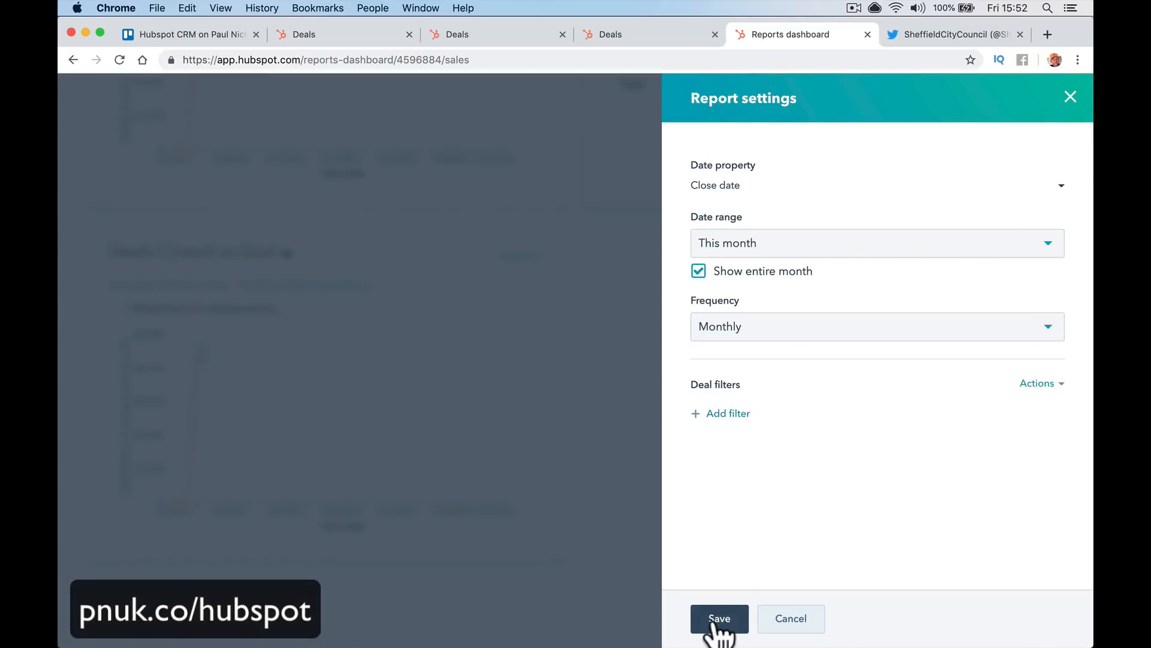
pyautogui.click(714, 623)
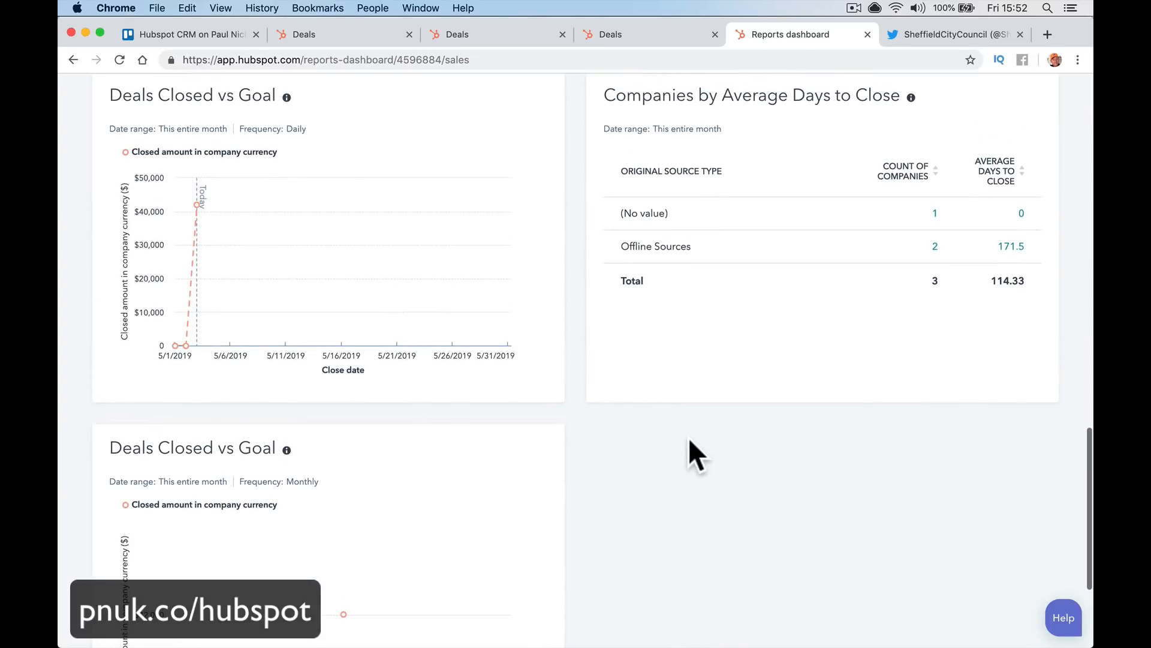
pyautogui.scroll(15, 690, 441)
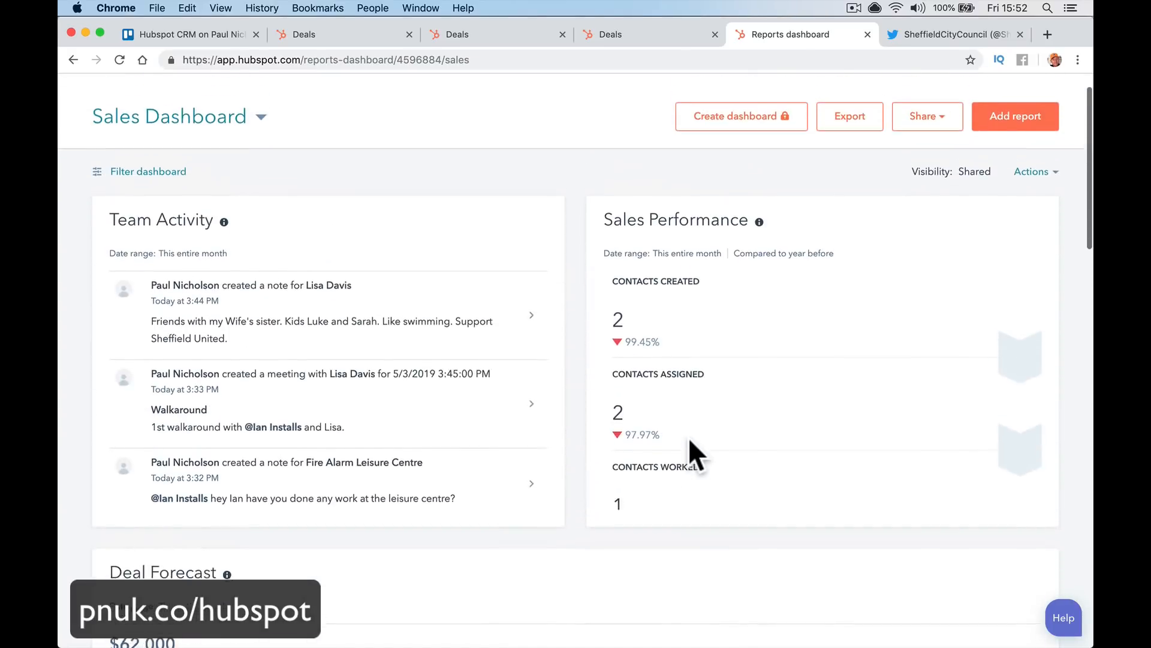
# Return to the reports home to load the Marketing Dashboard
pyautogui.scroll(2, 688, 437)
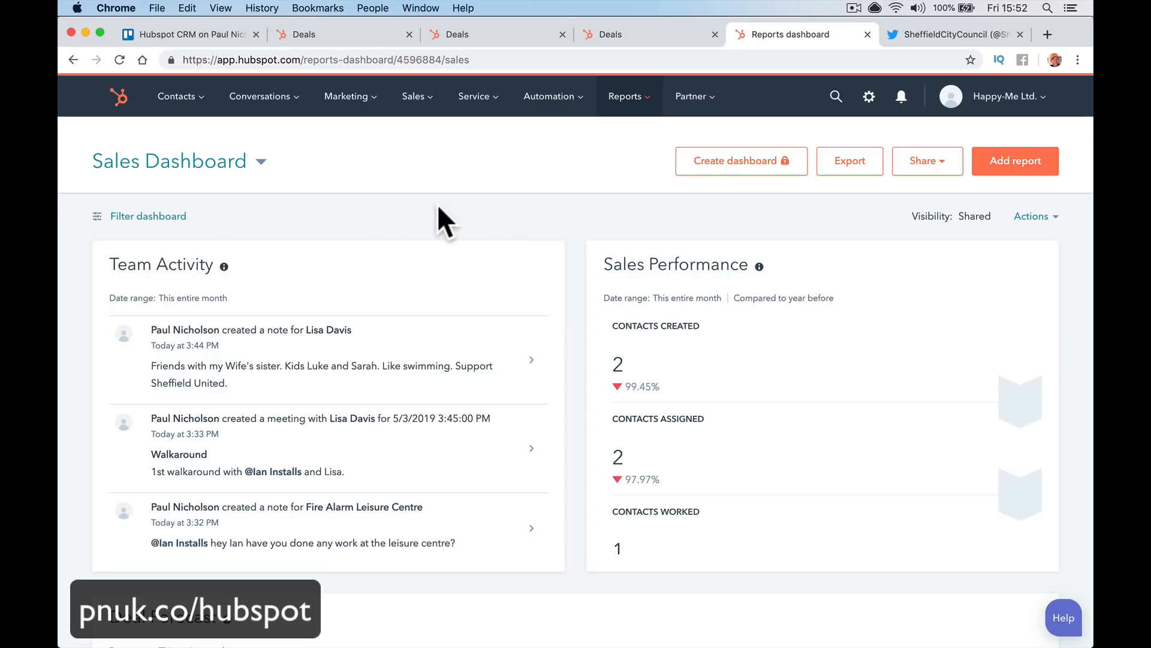
pyautogui.scroll(-10, 439, 206)
pyautogui.scroll(10, 438, 206)
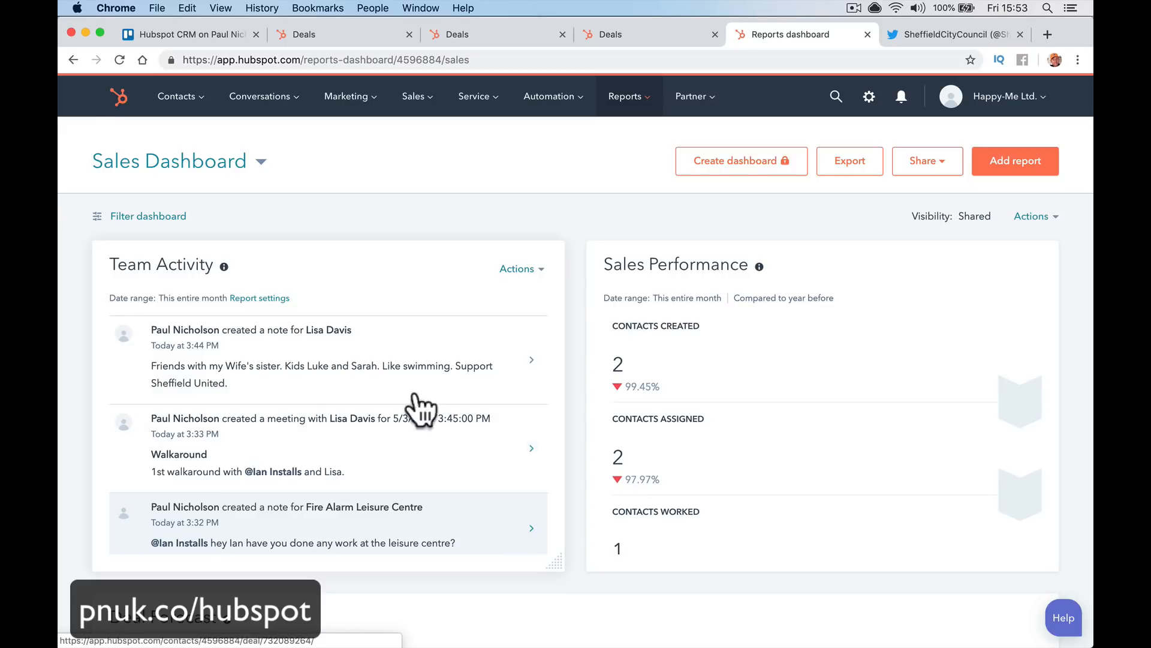
pyautogui.click(115, 101)
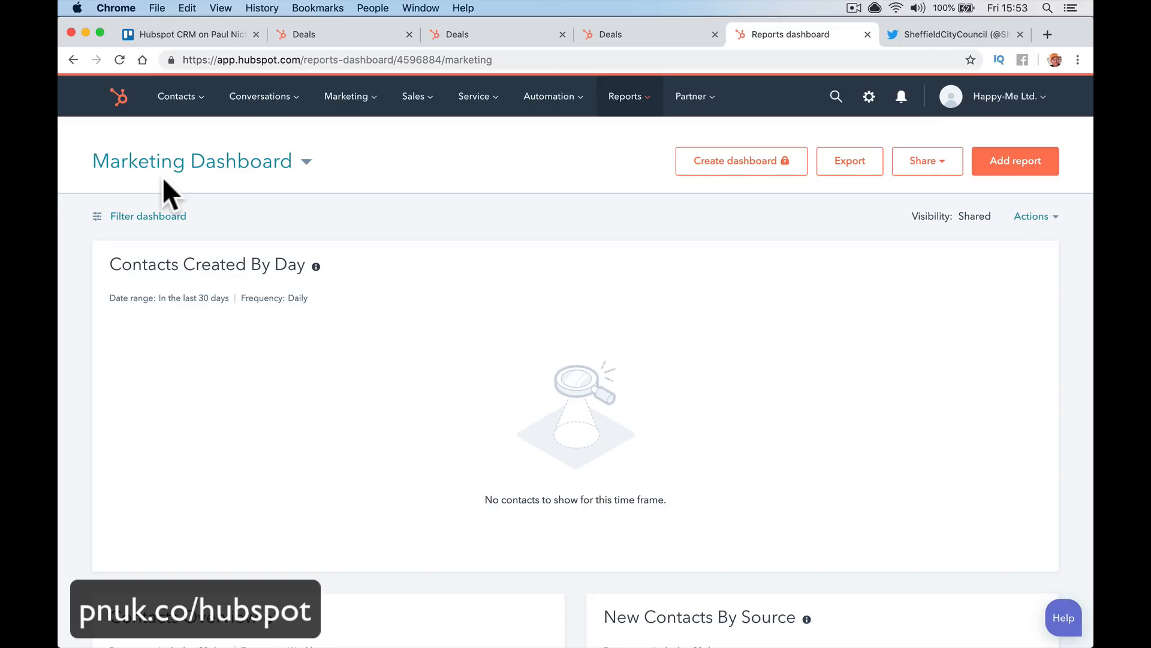
# Browse knowledge base results in the Help panel, quit the Mail app, and open the account menu
pyautogui.click(1065, 621)
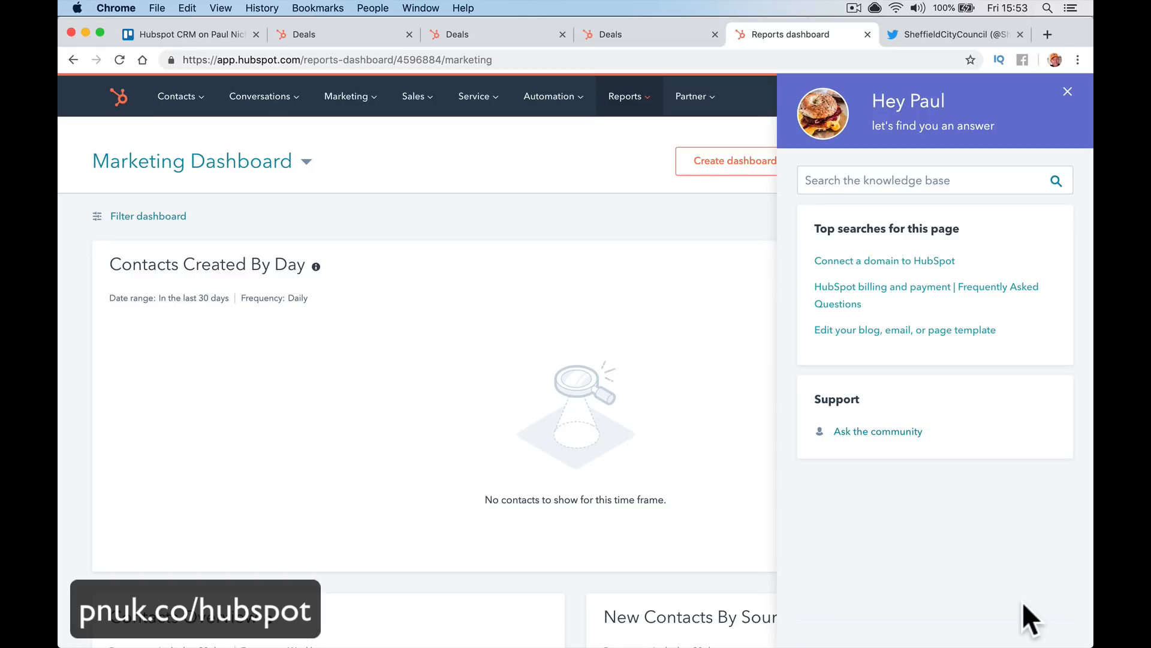
pyautogui.rightClick(348, 620)
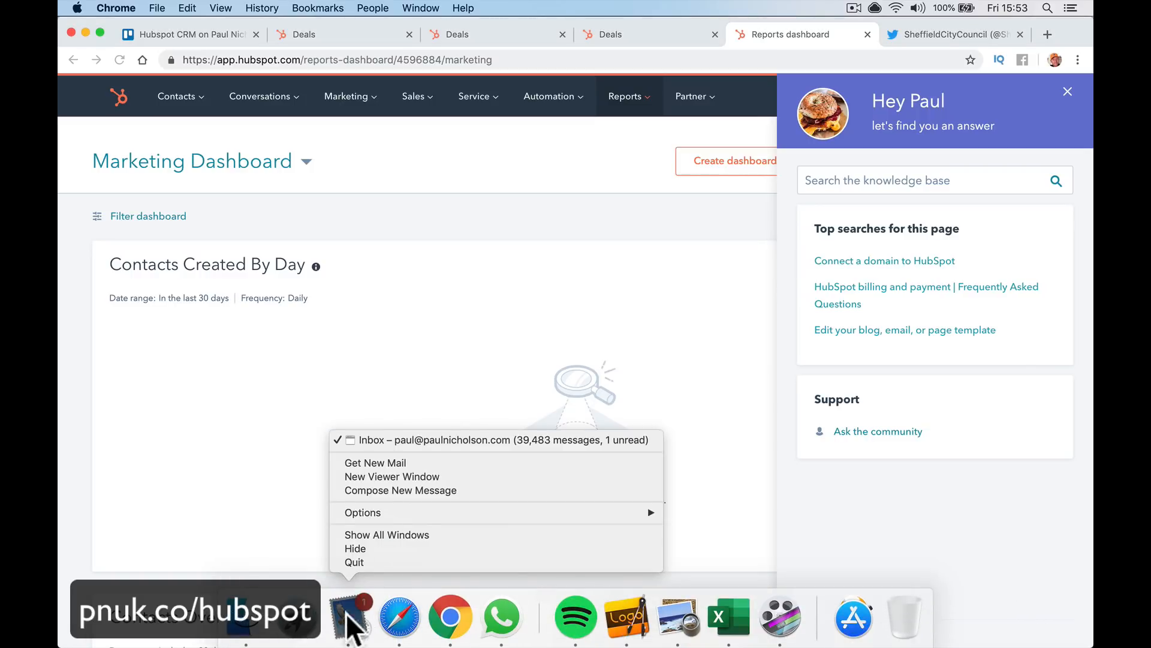
pyautogui.click(370, 562)
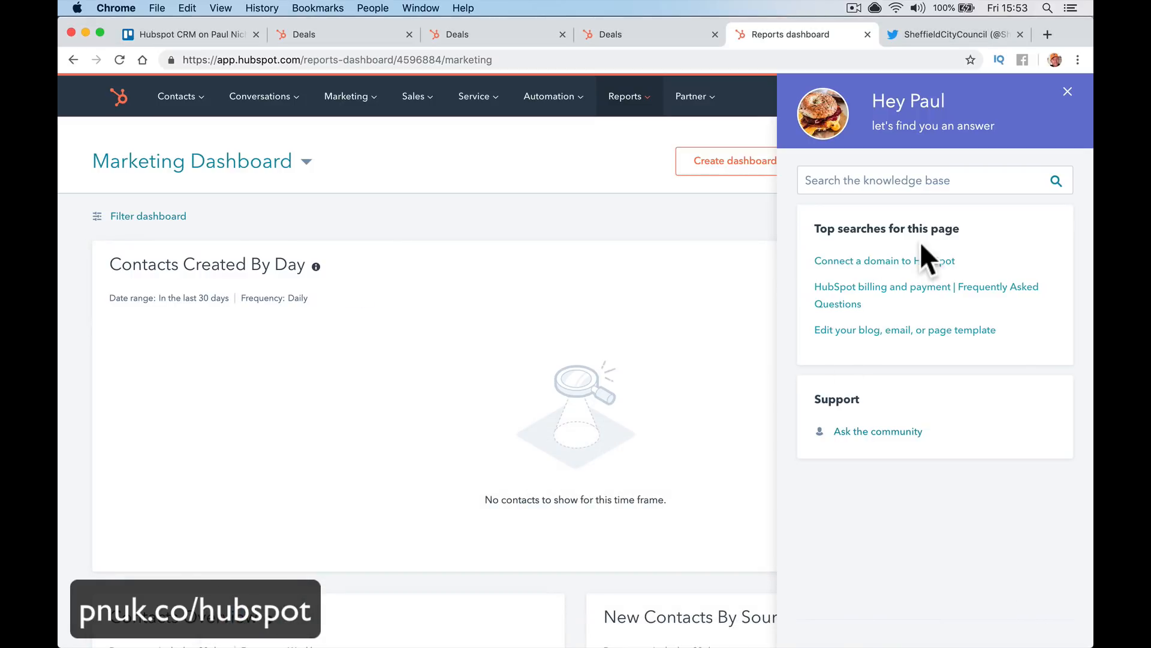
pyautogui.click(910, 181)
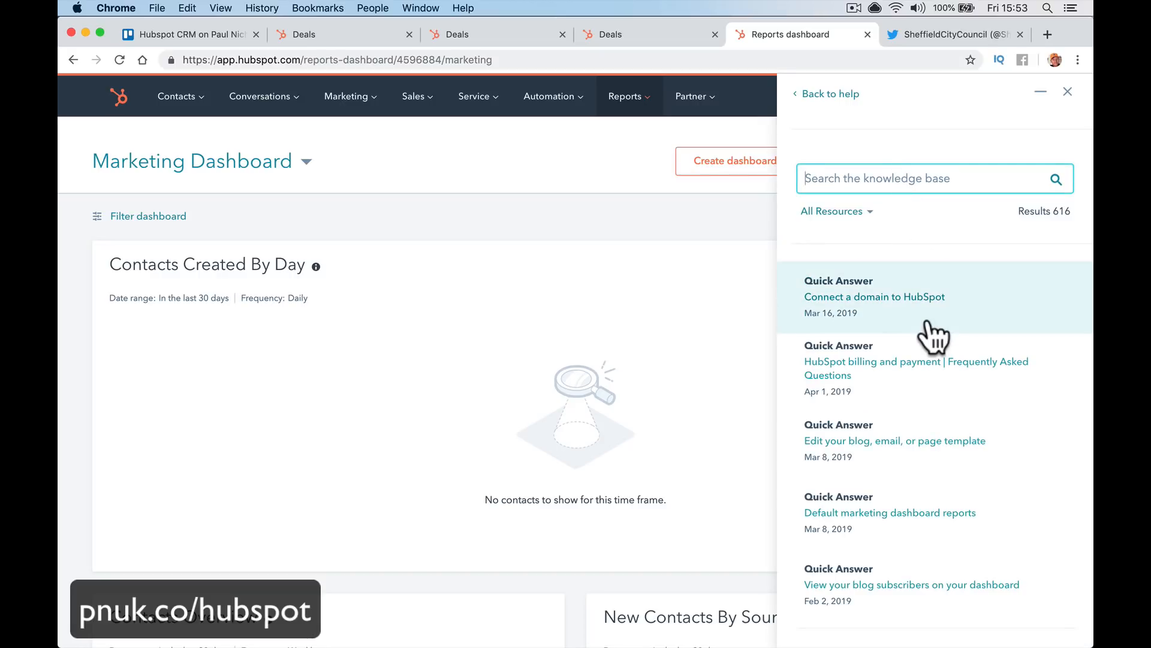
pyautogui.click(682, 282)
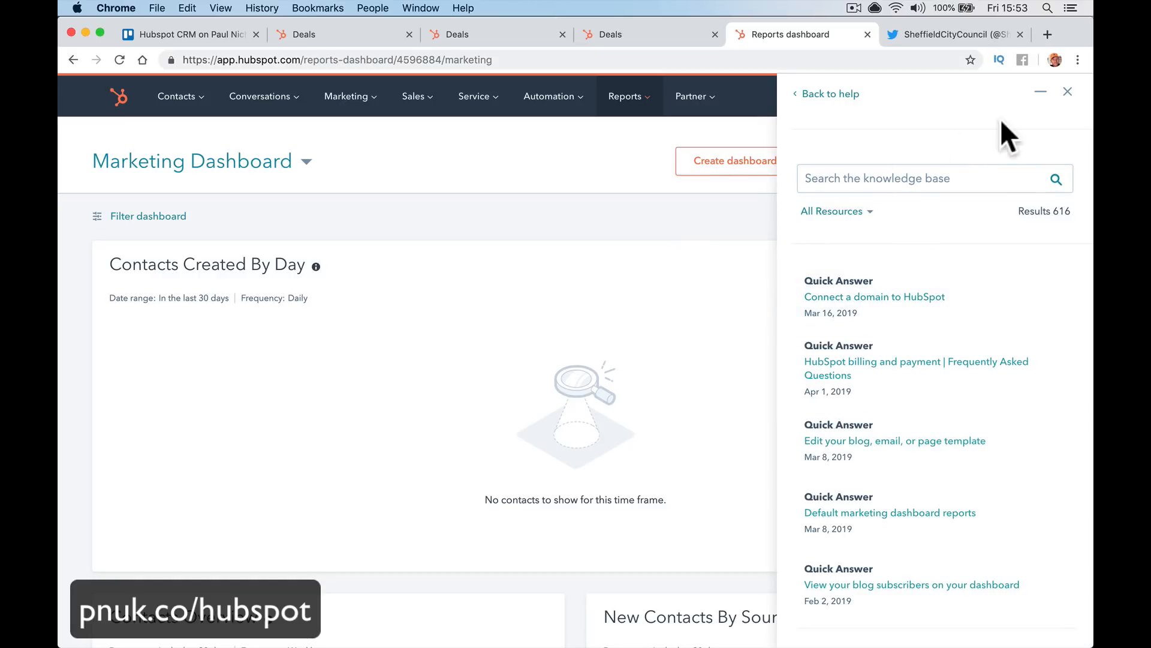
pyautogui.click(1061, 96)
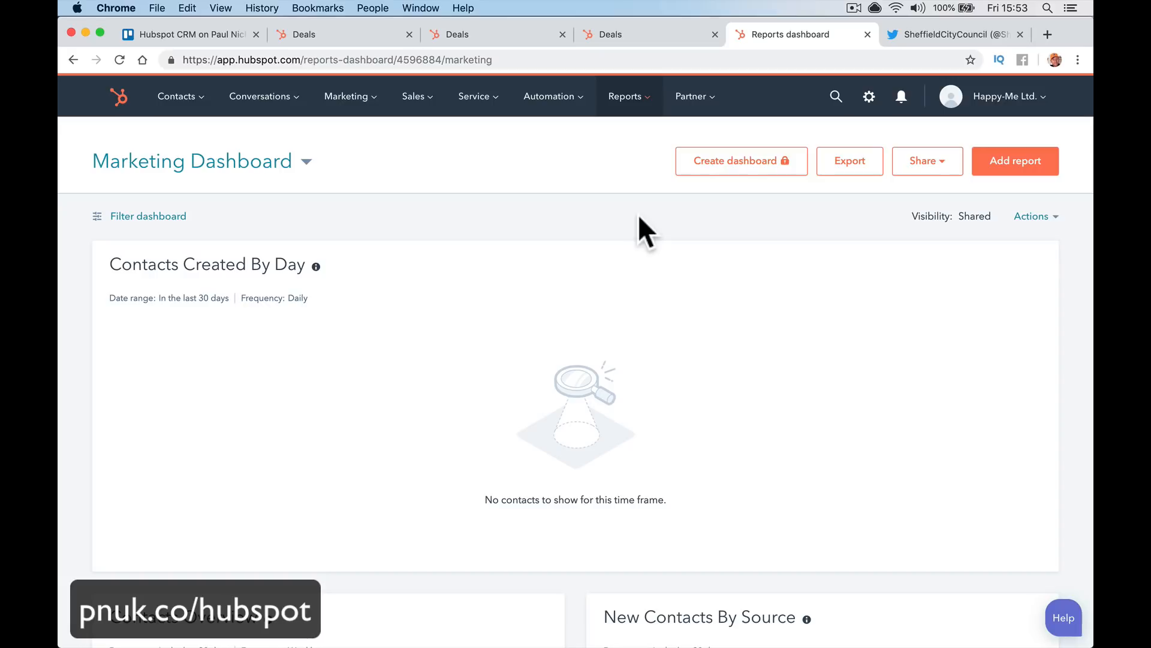
pyautogui.click(1007, 111)
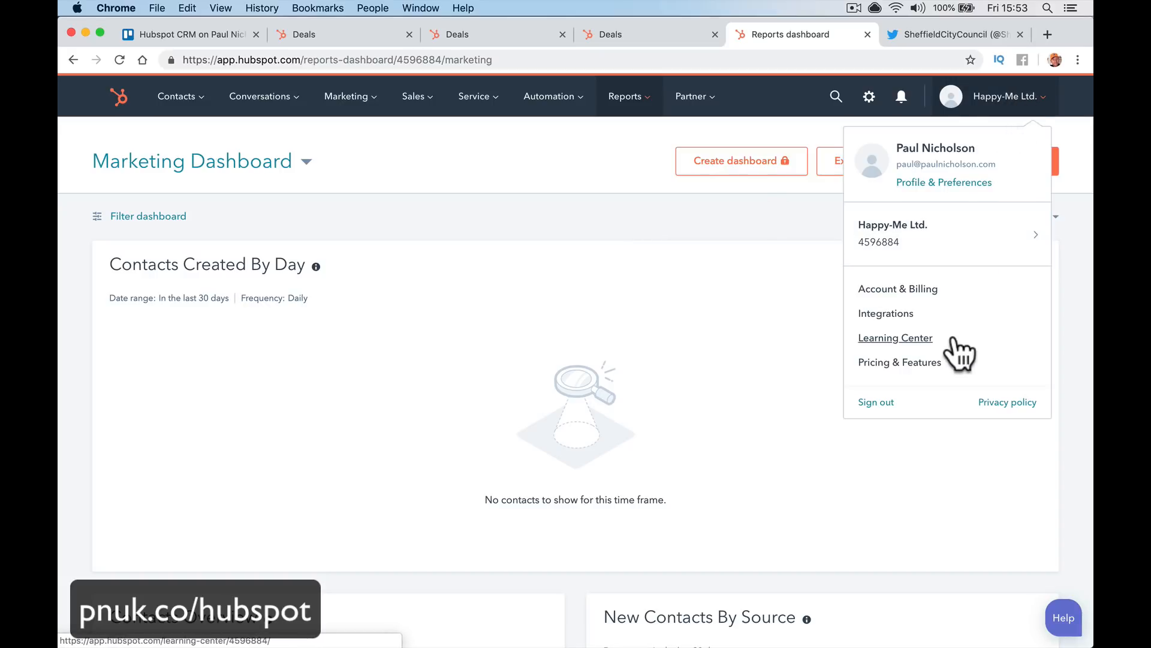
# Visit the Learning Center, return to the dashboard, then load paulnicholson.com in the same tab
pyautogui.click(889, 338)
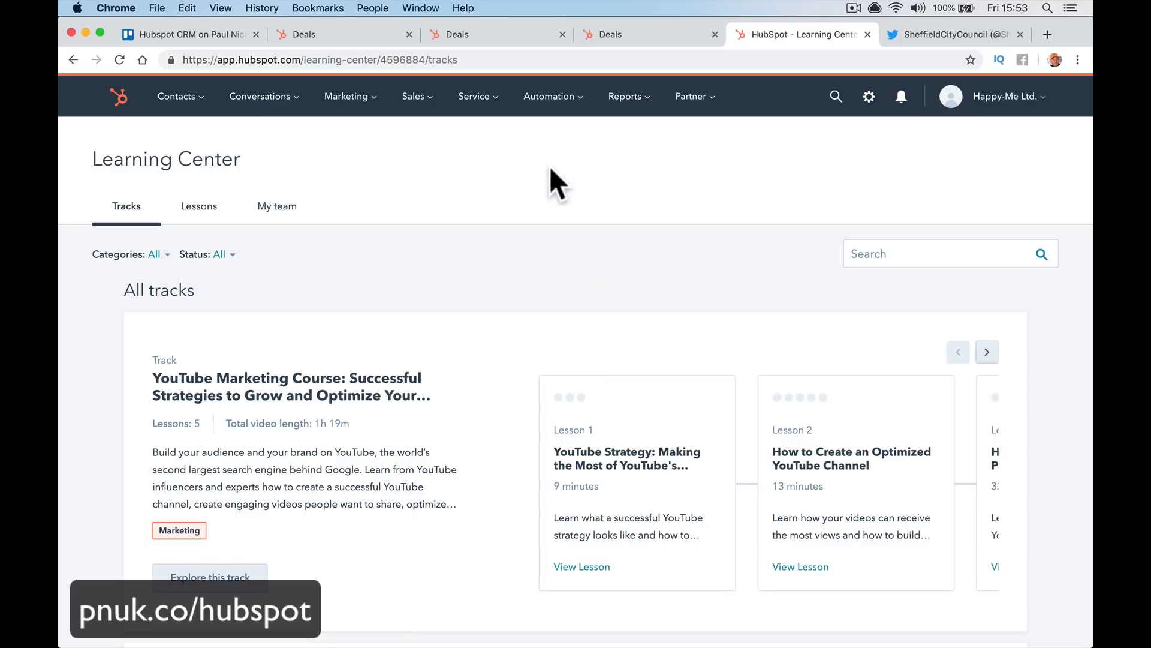
pyautogui.click(118, 96)
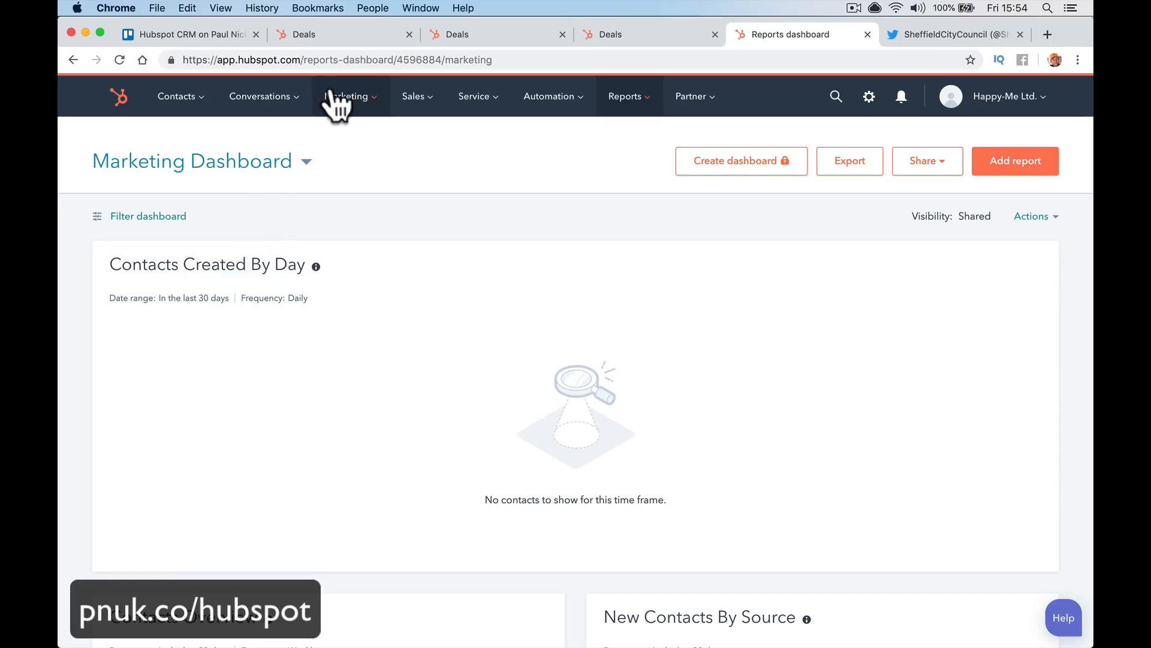
pyautogui.click(347, 59)
pyautogui.write('paul')
pyautogui.press('Return')
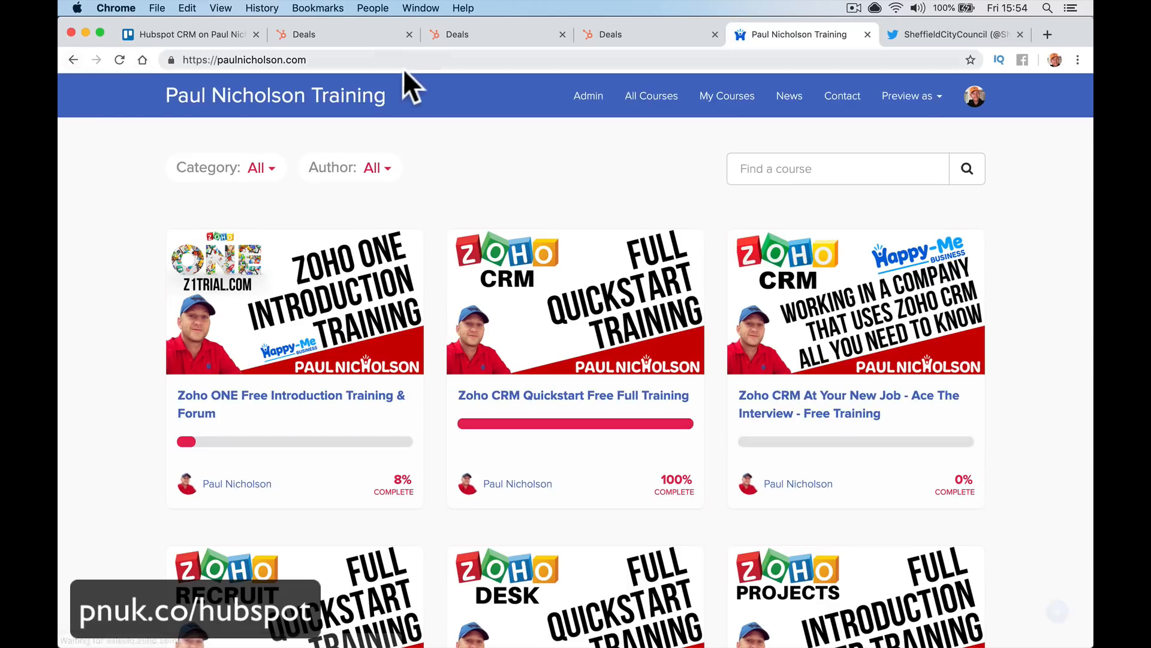
# Open the Hubspot Quickstart Free Full Training course, then start typing pnuk.co/hubspot as the address
pyautogui.scroll(-15, 468, 262)
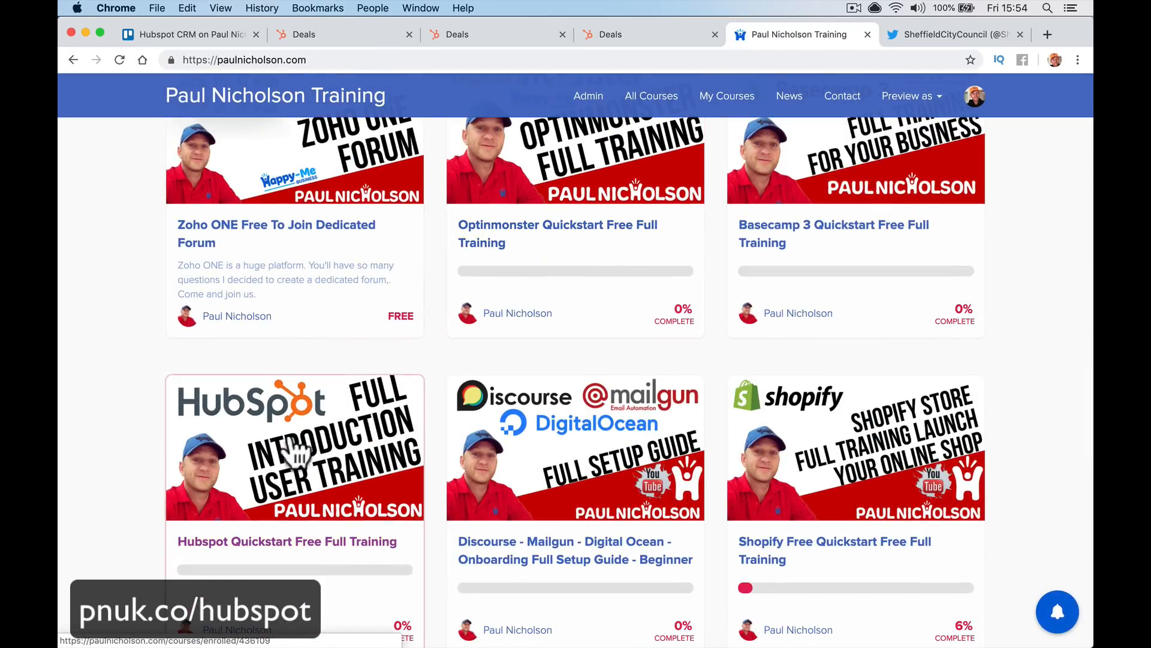
pyautogui.click(279, 489)
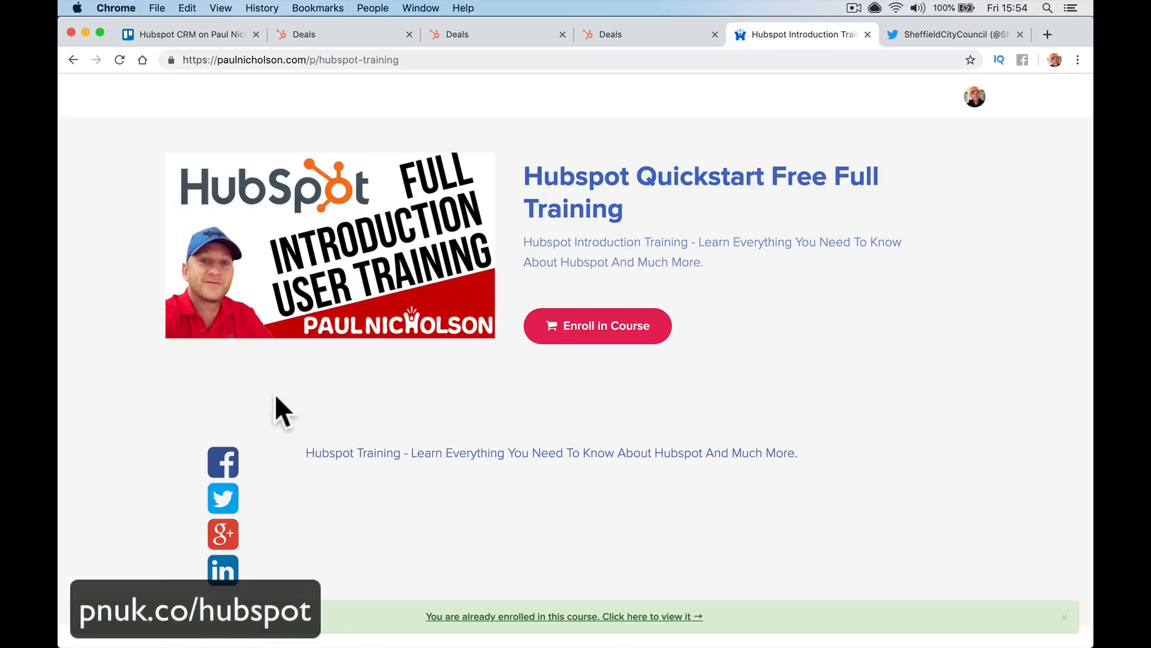
pyautogui.click(447, 60)
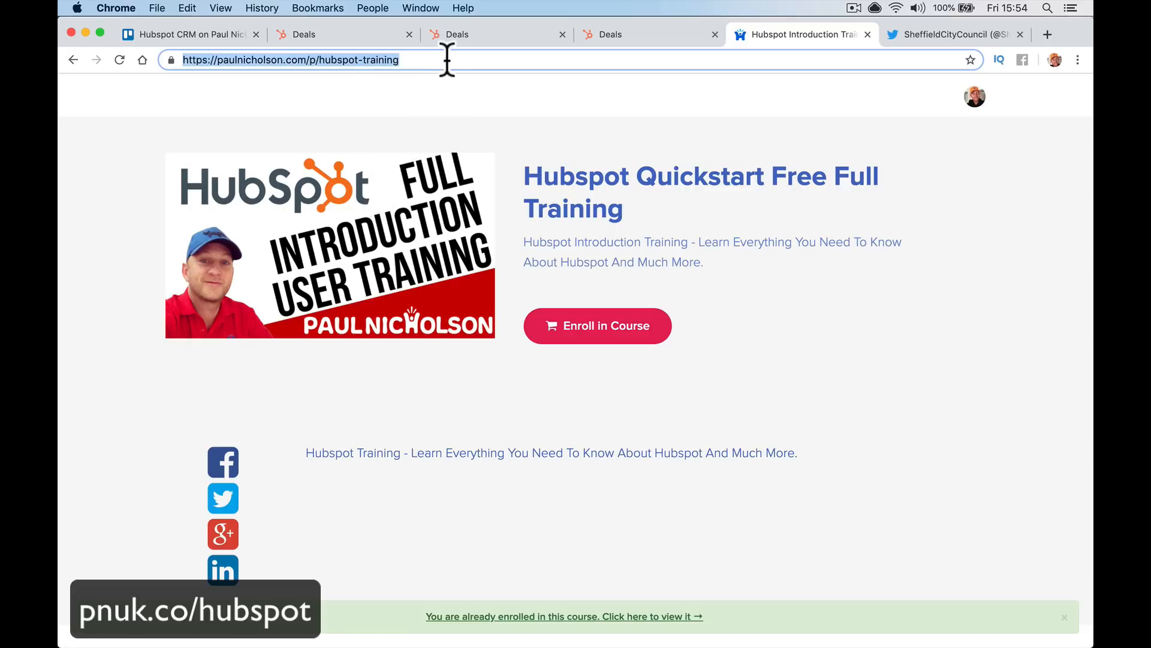
pyautogui.write('h')
pyautogui.press('BackSpace')
pyautogui.press('BackSpace')
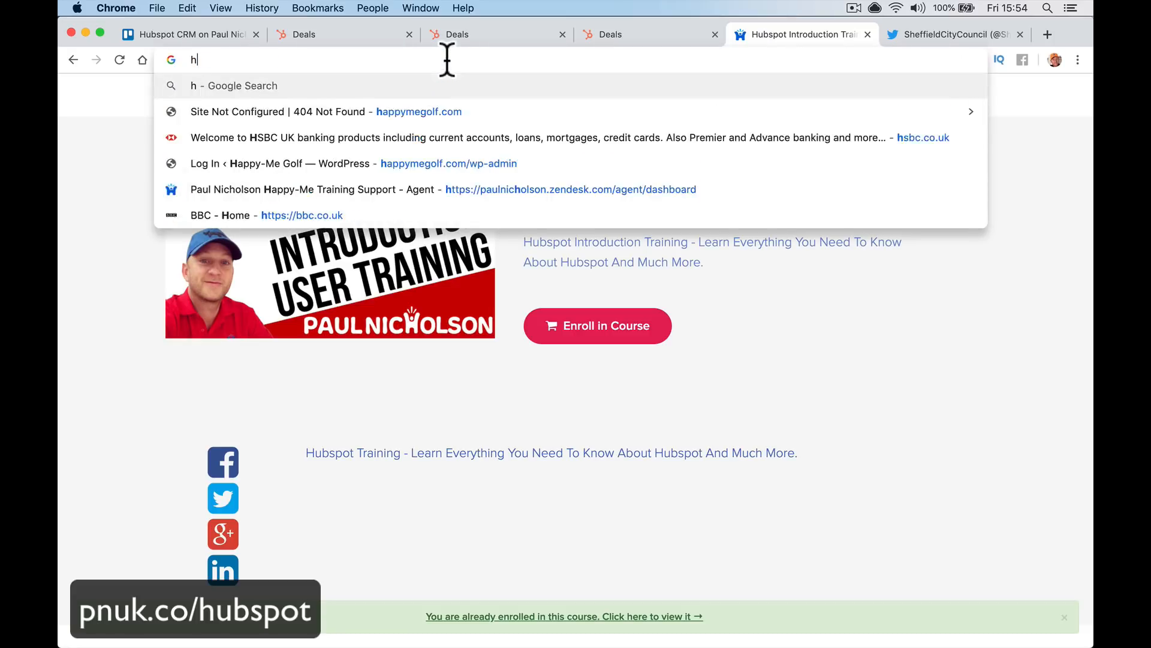
pyautogui.write('pnuk.co/hubspot')
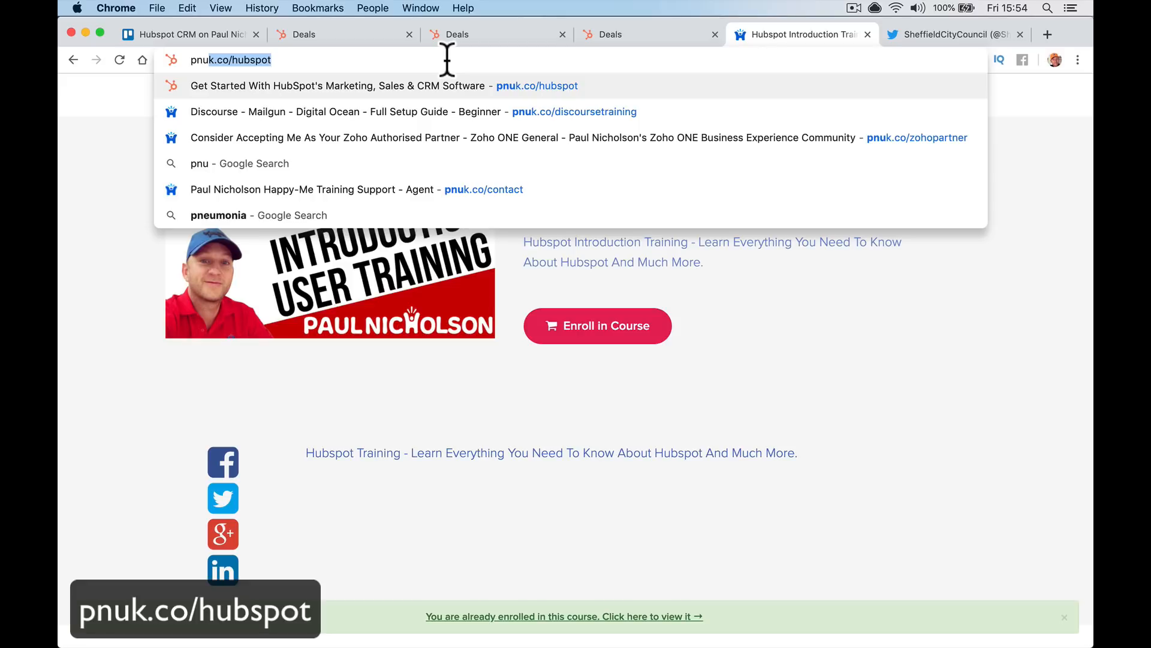